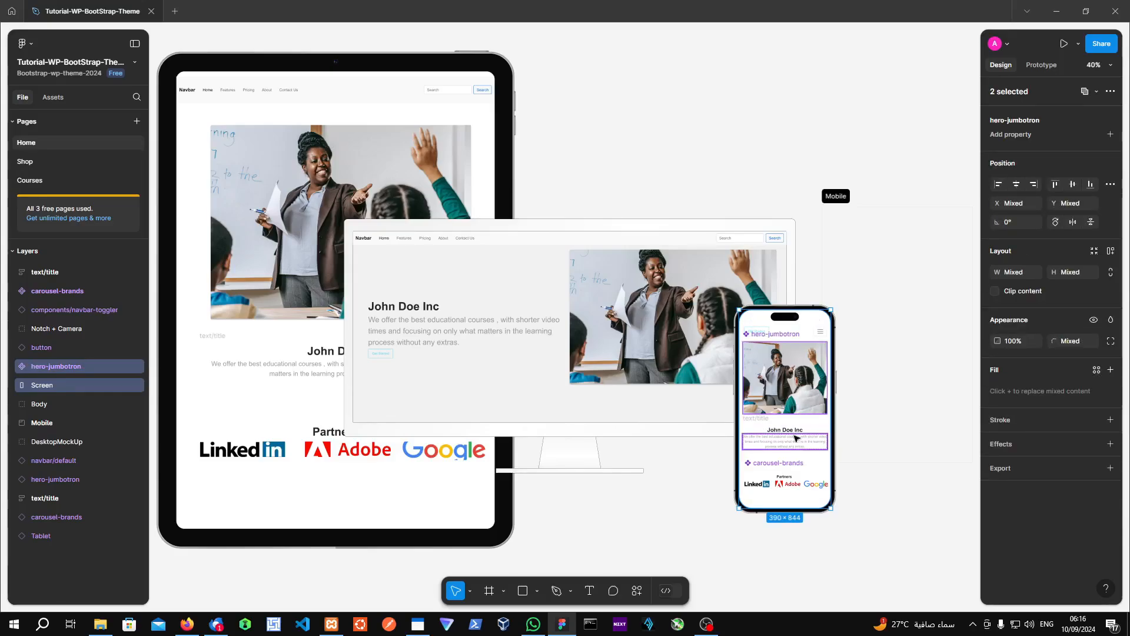
Copy the mobile mockup's nine layers, from text/title through Mobile, on the Home page
{"action": "left_click", "coordinate": [95, 271]}
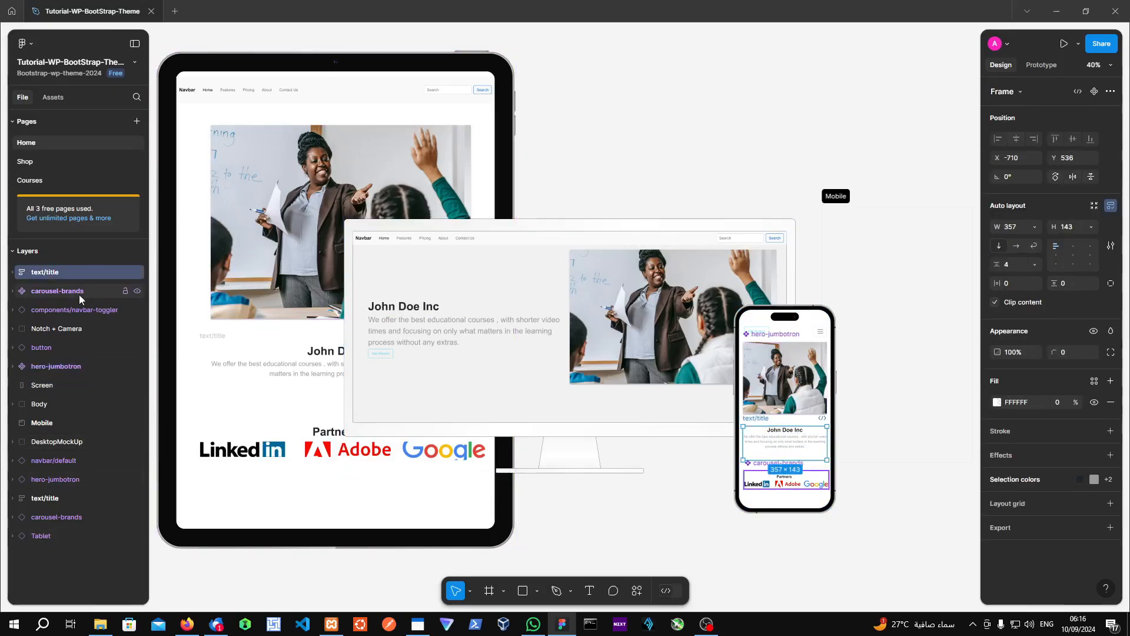
{"action": "left_click", "coordinate": [72, 292], "text": "shift"}
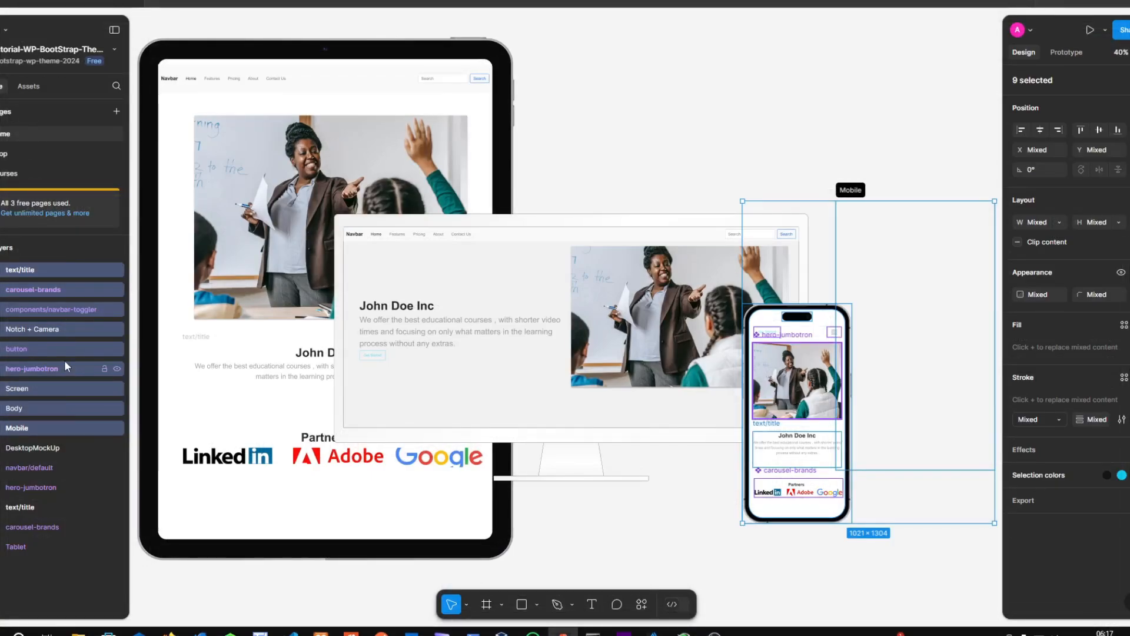
{"action": "right_click", "coordinate": [66, 361]}
{"action": "left_click", "coordinate": [86, 263]}
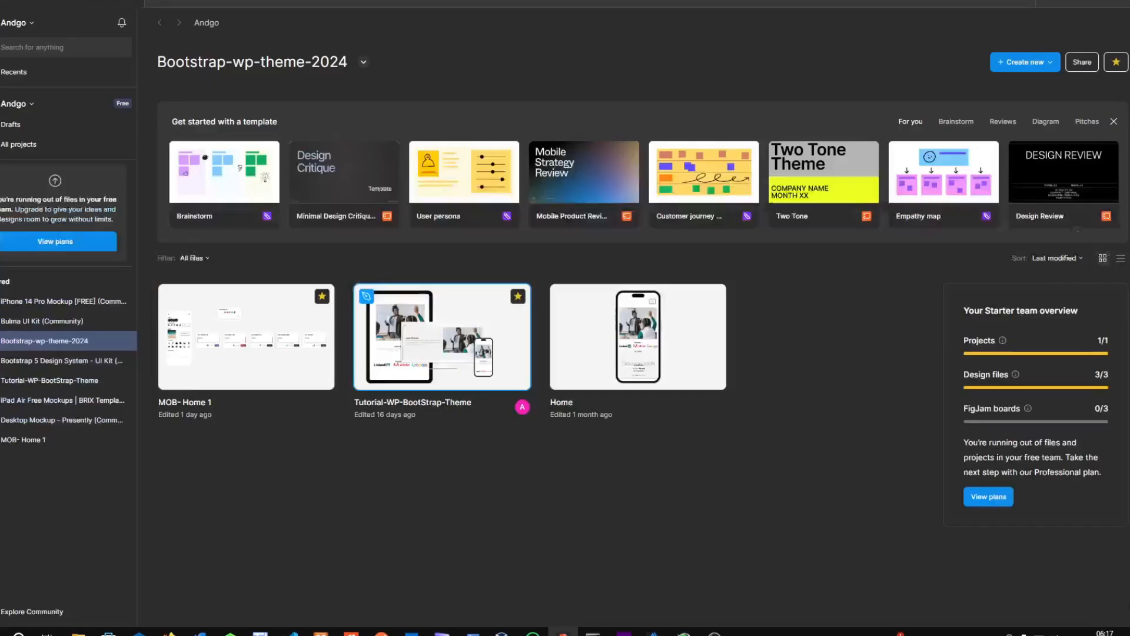
Create a new design file in Drafts
{"action": "left_click", "coordinate": [15, 127]}
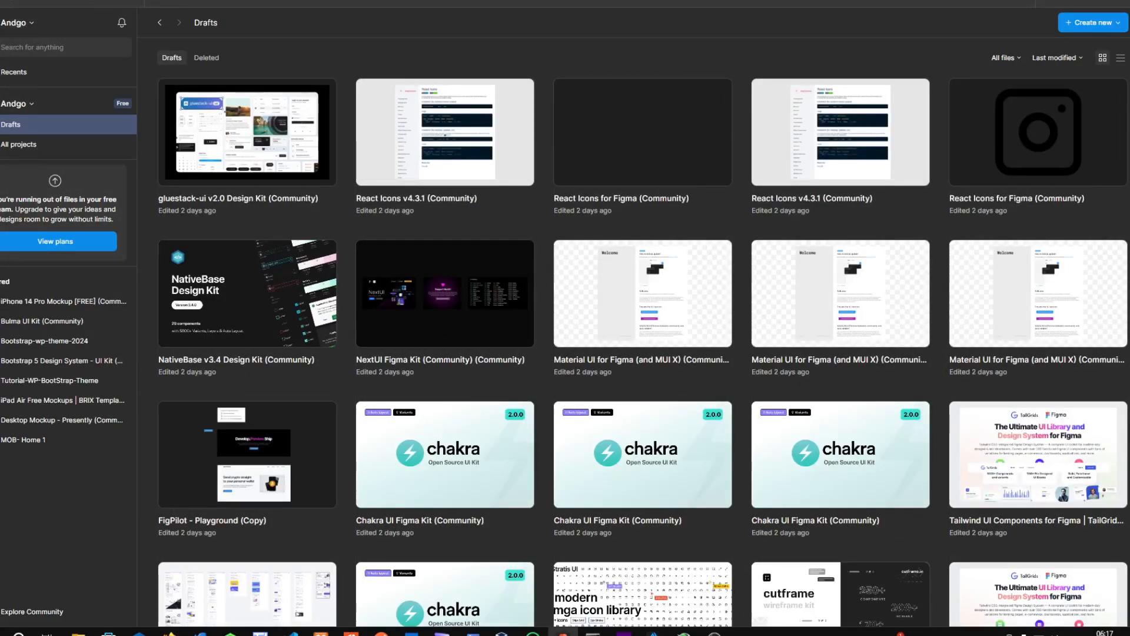
{"action": "left_click", "coordinate": [1118, 25]}
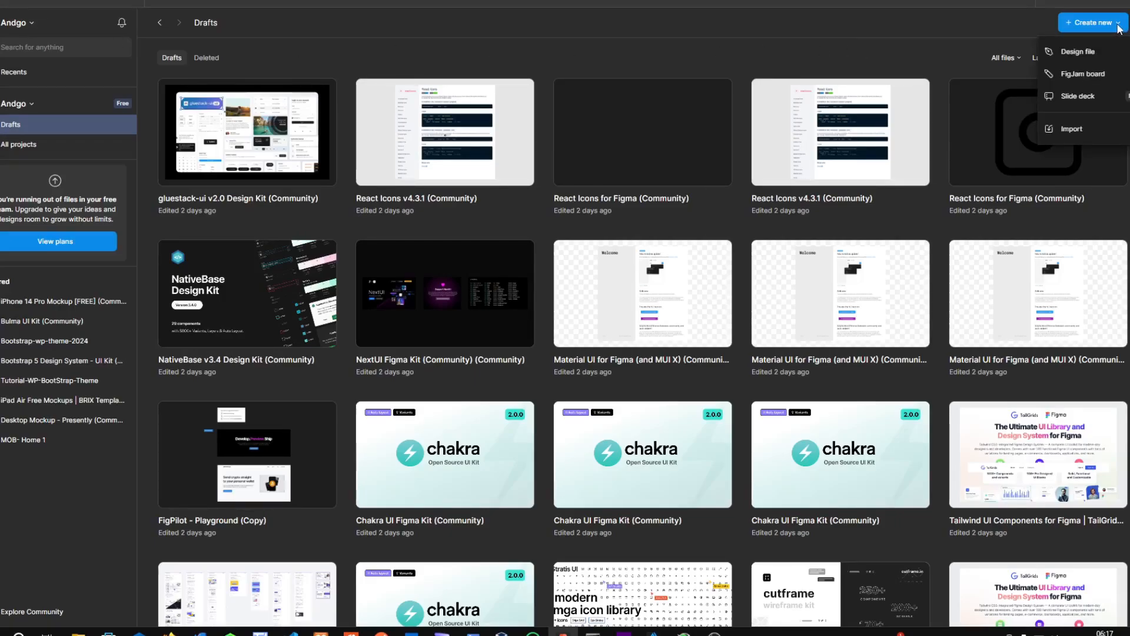
{"action": "left_click", "coordinate": [1090, 57]}
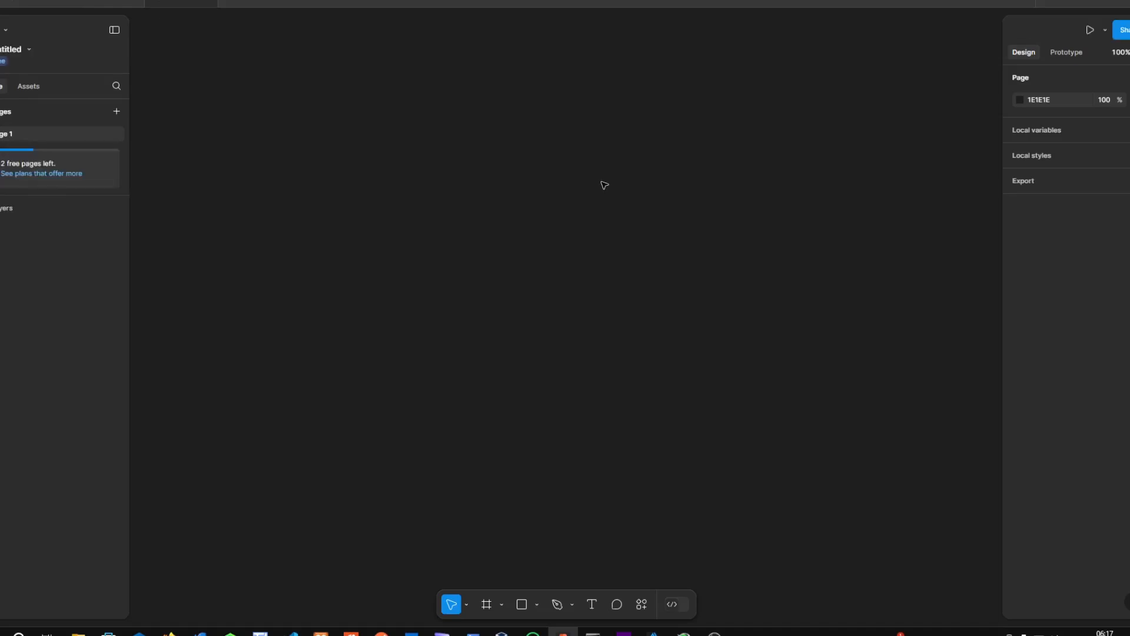
Rename the untitled file as BootStrap Prototype
{"action": "left_click", "coordinate": [9, 50]}
{"action": "key", "text": "BackSpace"}
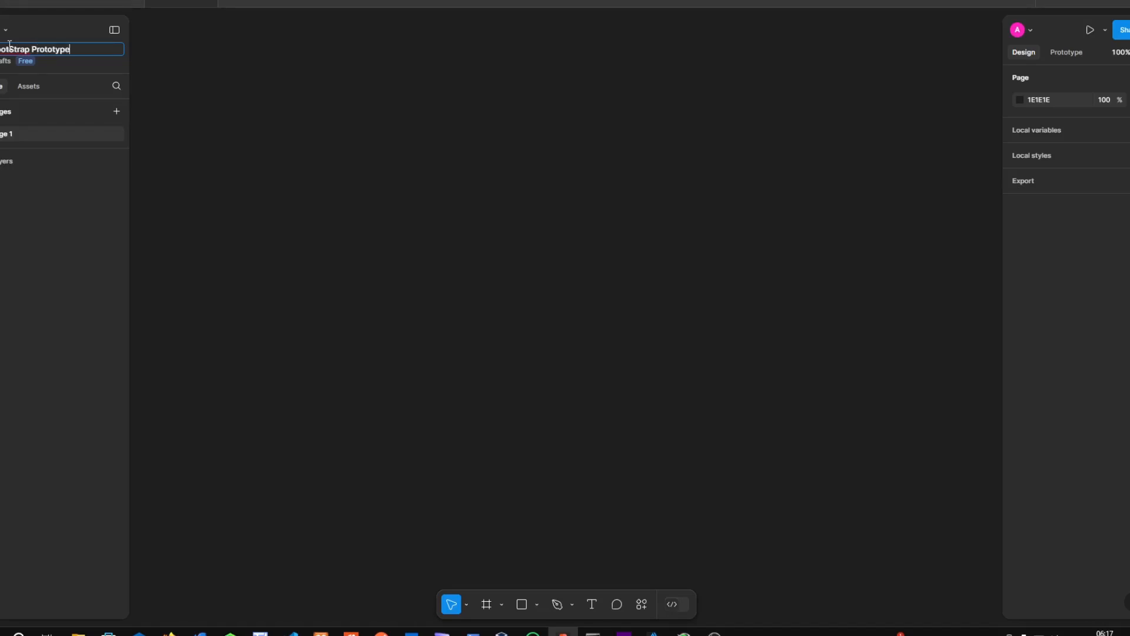
{"action": "left_click", "coordinate": [623, 191]}
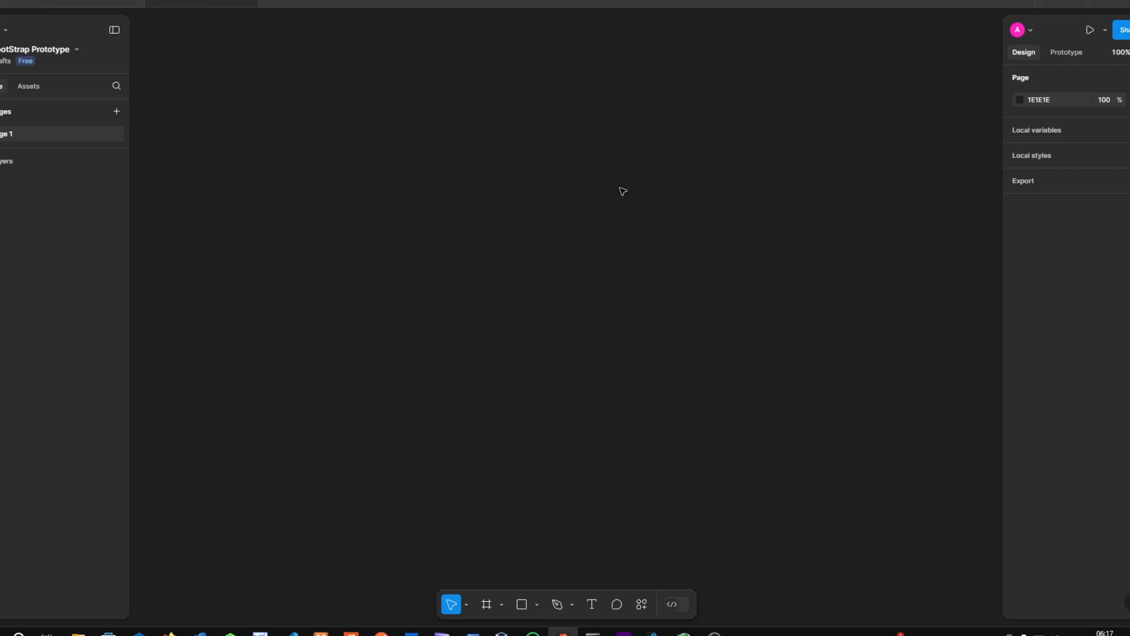
Paste the copied mobile mockup layers into BootStrap Prototype and compare them with the original mockup in the tutorial theme file
{"action": "key", "text": "ctrl+v"}
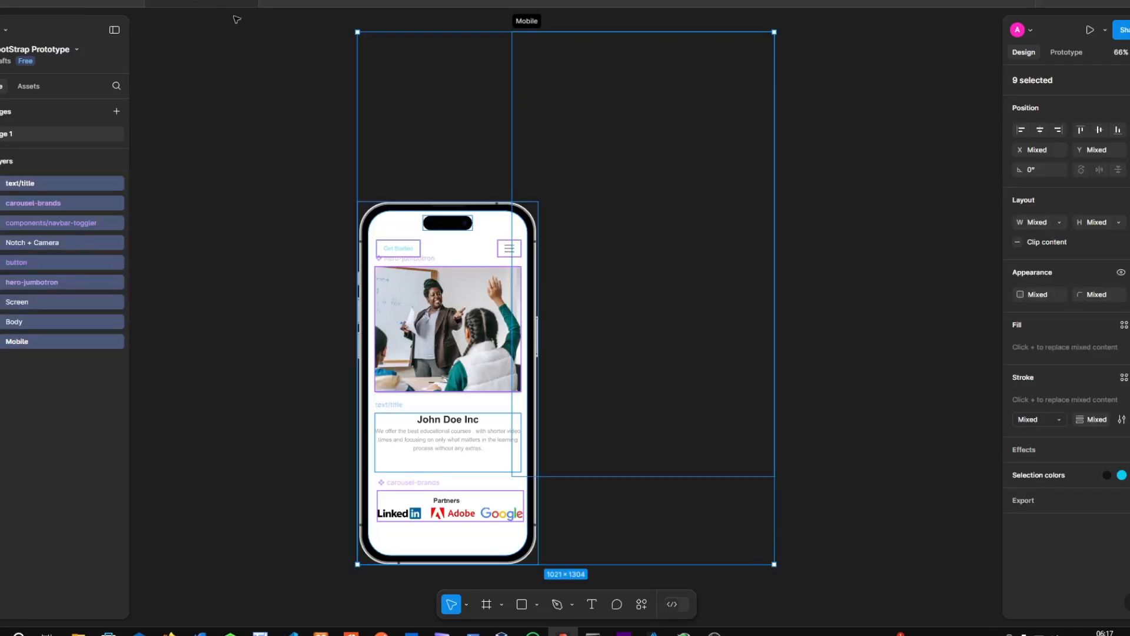
{"action": "left_click", "coordinate": [43, 5]}
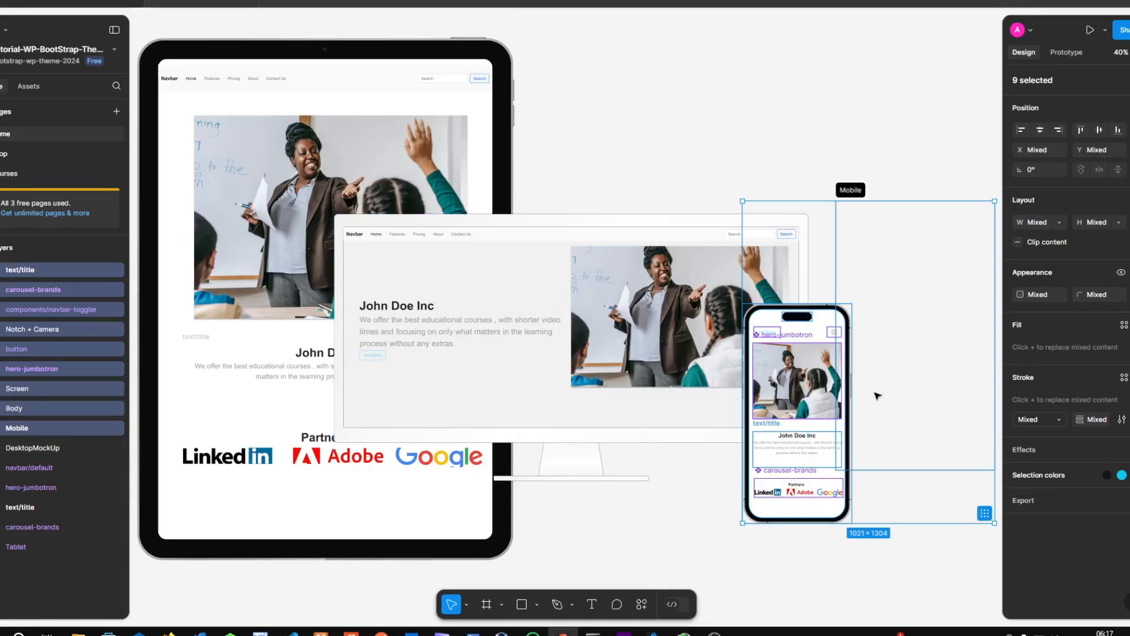
{"action": "scroll", "coordinate": [875, 393], "scroll_direction": "up", "scroll_amount": 6}
{"action": "scroll", "coordinate": [804, 353], "scroll_direction": "down", "scroll_amount": 1}
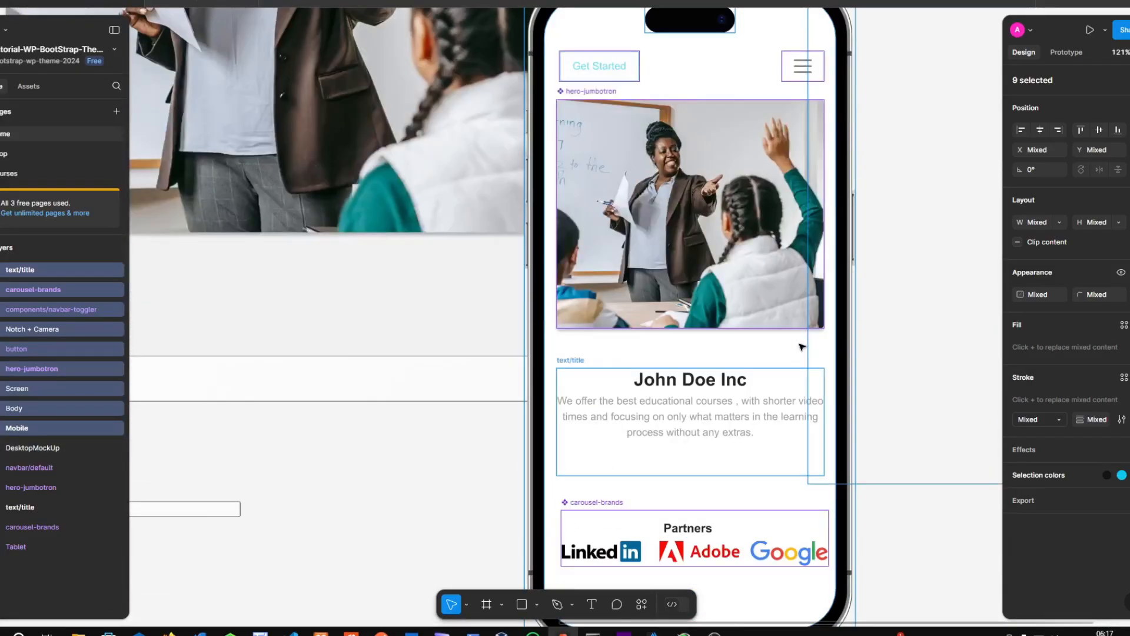
{"action": "scroll", "coordinate": [760, 339], "scroll_direction": "down", "scroll_amount": 2}
{"action": "scroll", "coordinate": [740, 336], "scroll_direction": "down", "scroll_amount": 4}
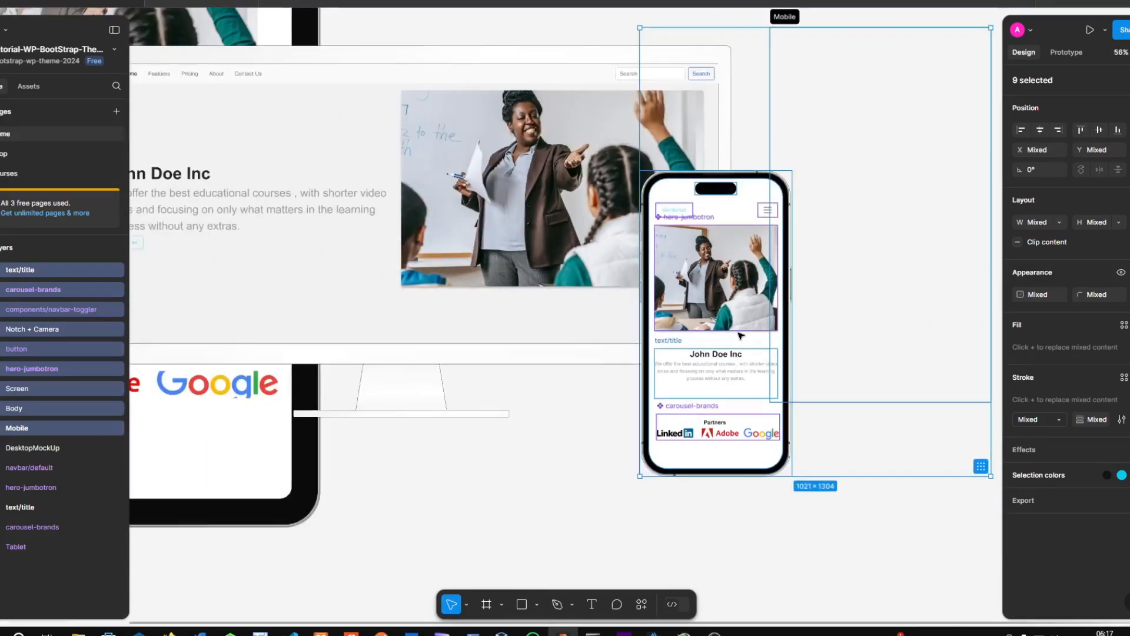
{"action": "left_click", "coordinate": [158, 4]}
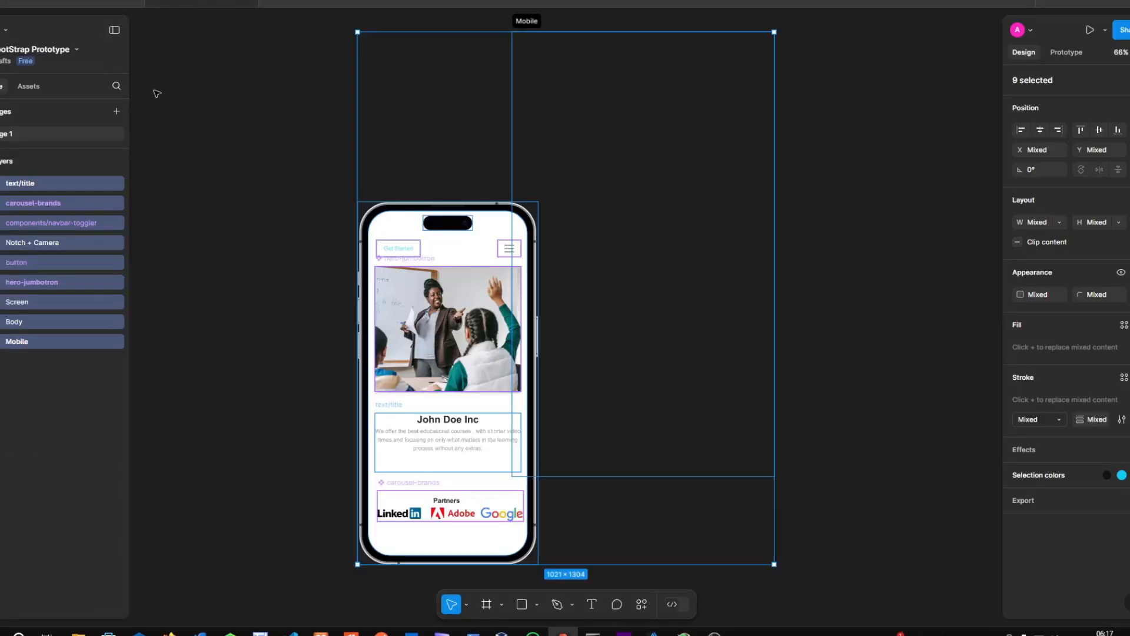
Delete the empty Mobile section beside the phone mockup
{"action": "left_click", "coordinate": [305, 286]}
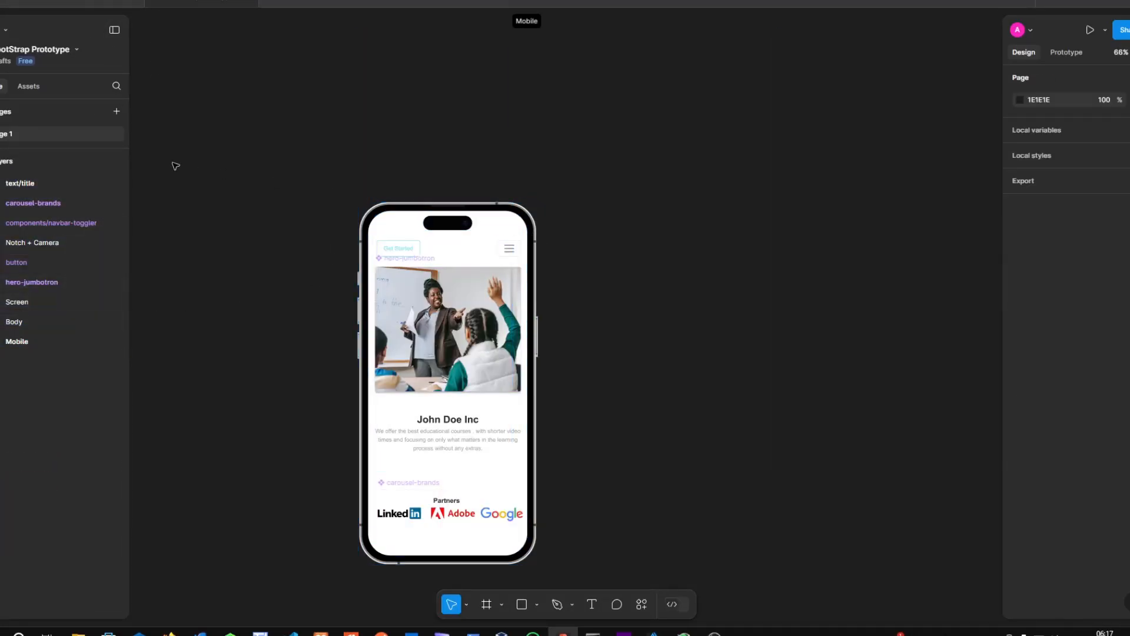
{"action": "left_click", "coordinate": [22, 339]}
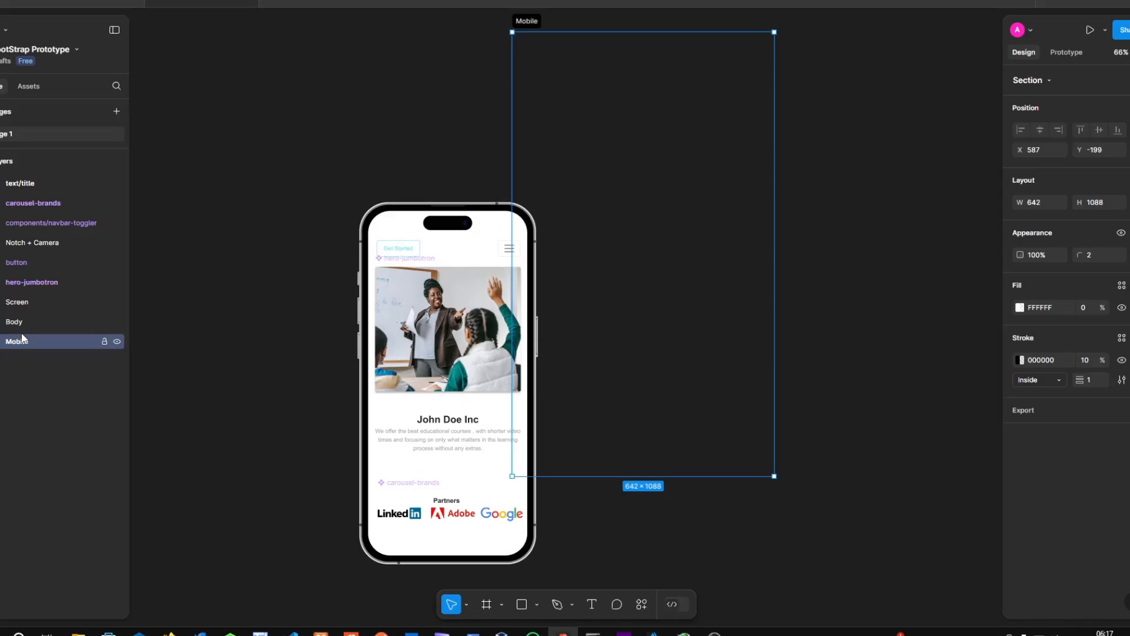
{"action": "key", "text": "Delete"}
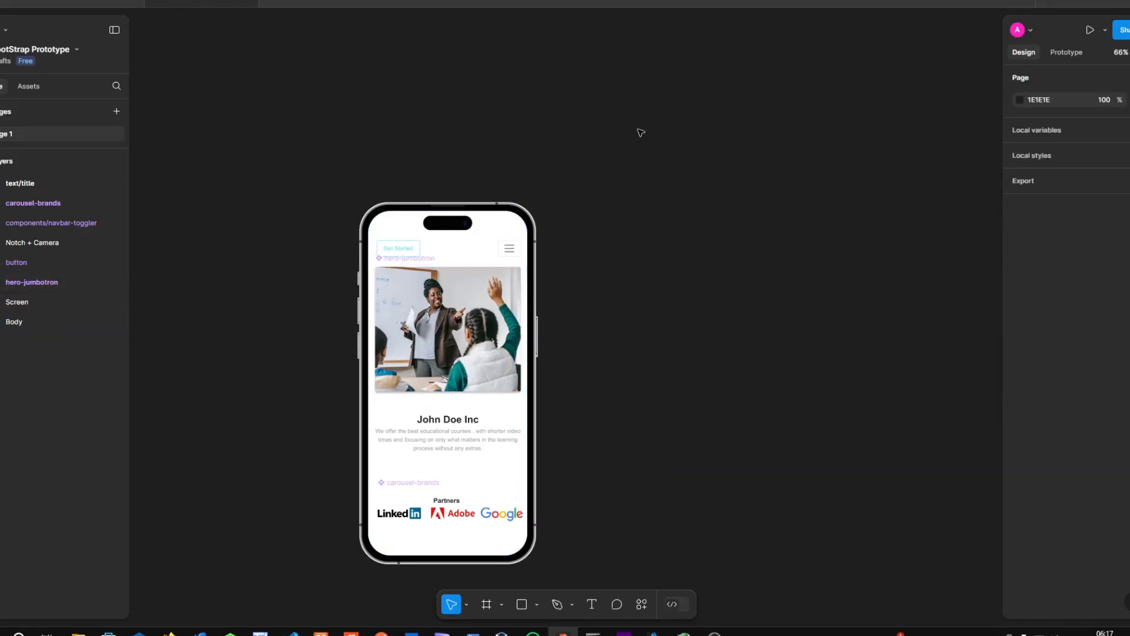
Move all the phone mockup layers together toward the middle of the canvas
{"action": "key", "text": "ctrl+a"}
{"action": "left_click_drag", "start_coordinate": [450, 402], "coordinate": [592, 324]}
{"action": "scroll", "coordinate": [602, 335], "scroll_direction": "up", "scroll_amount": 5}
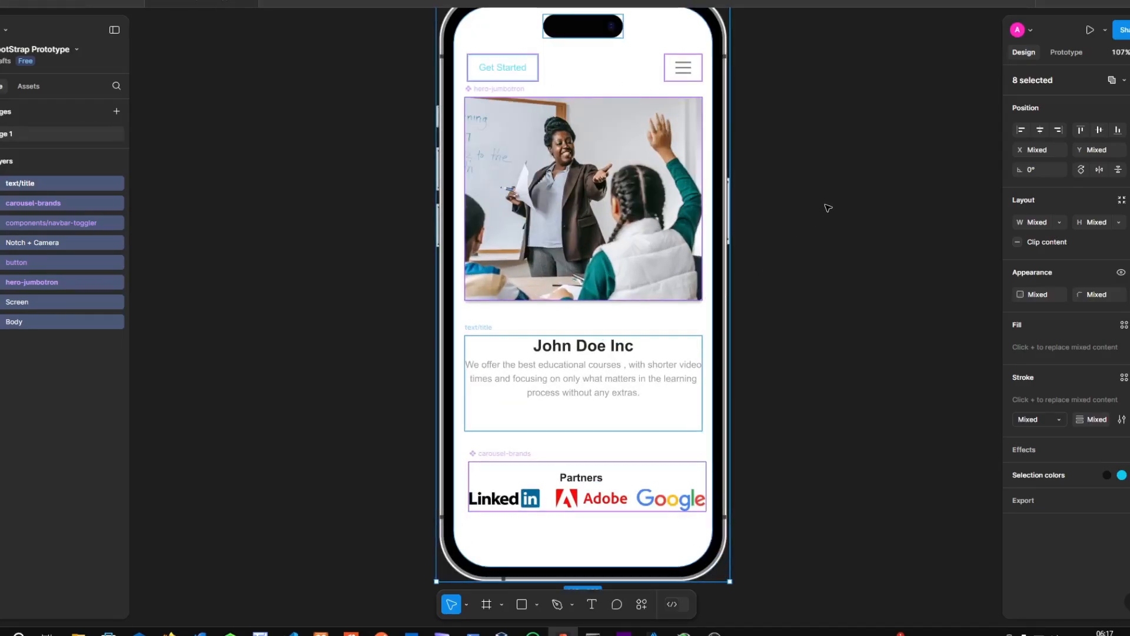
{"action": "left_click", "coordinate": [827, 208]}
{"action": "scroll", "coordinate": [828, 208], "scroll_direction": "up", "scroll_amount": 2}
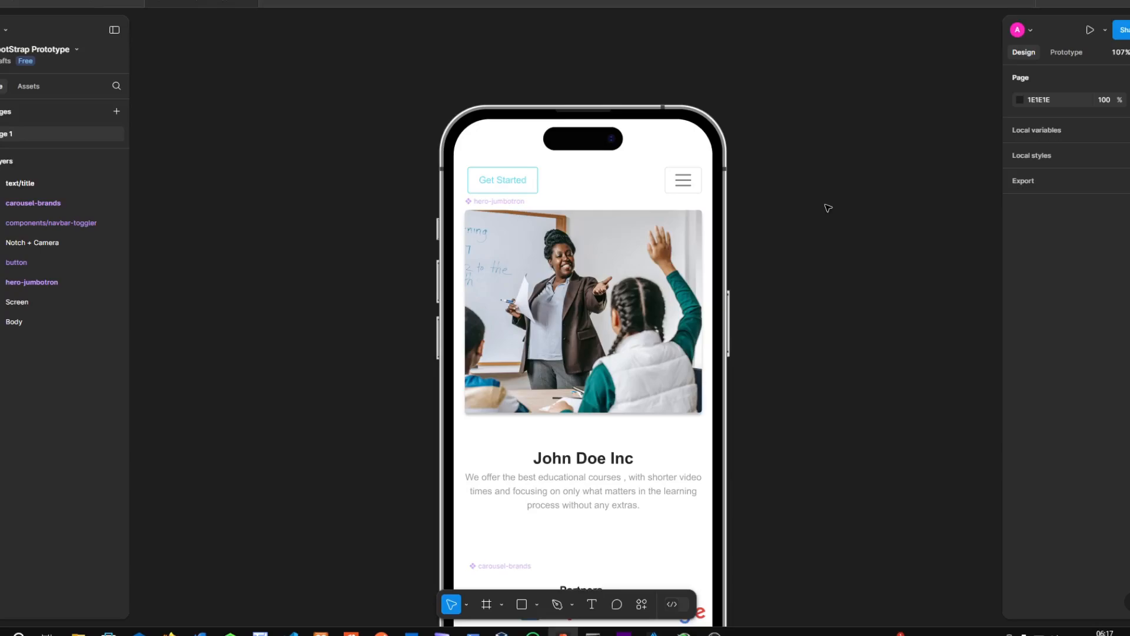
Examine the navbar-toggler's prototype interactions and preview the prototype, then return to the design file
{"action": "scroll", "coordinate": [674, 176], "scroll_direction": "down", "scroll_amount": 2}
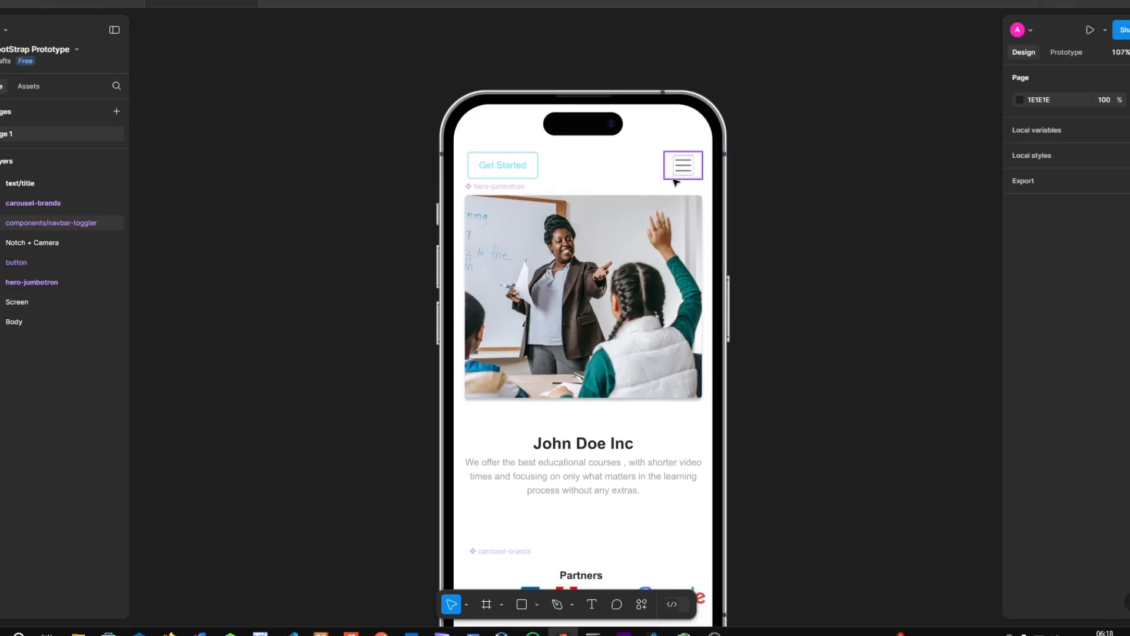
{"action": "scroll", "coordinate": [677, 183], "scroll_direction": "down", "scroll_amount": 1}
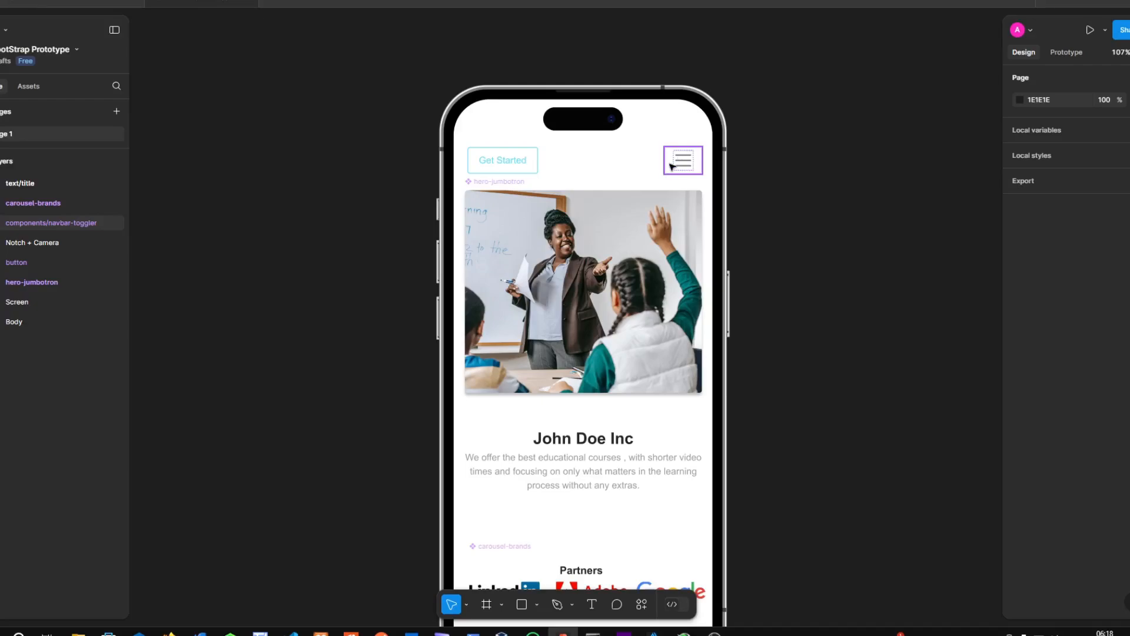
{"action": "left_click", "coordinate": [678, 165]}
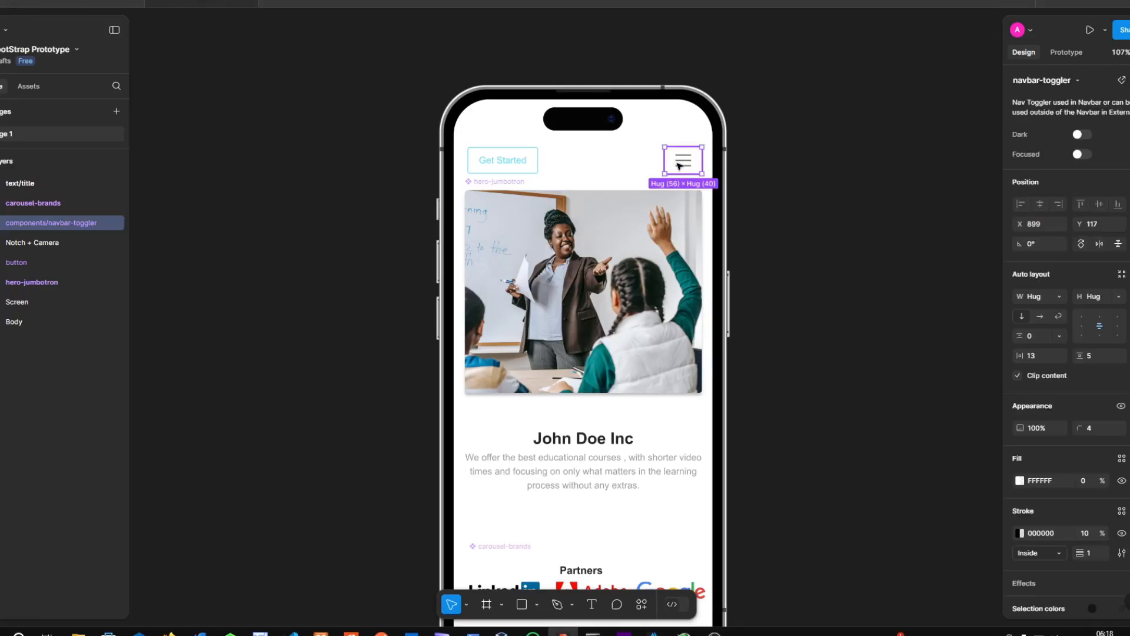
{"action": "left_click", "coordinate": [1067, 52]}
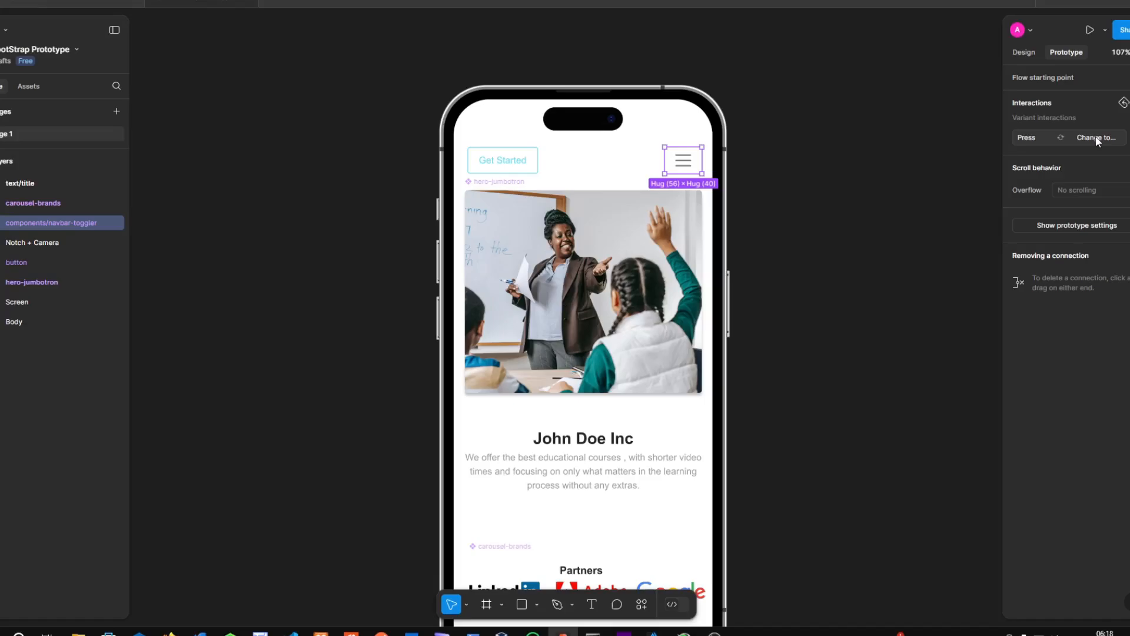
{"action": "left_click", "coordinate": [1093, 27]}
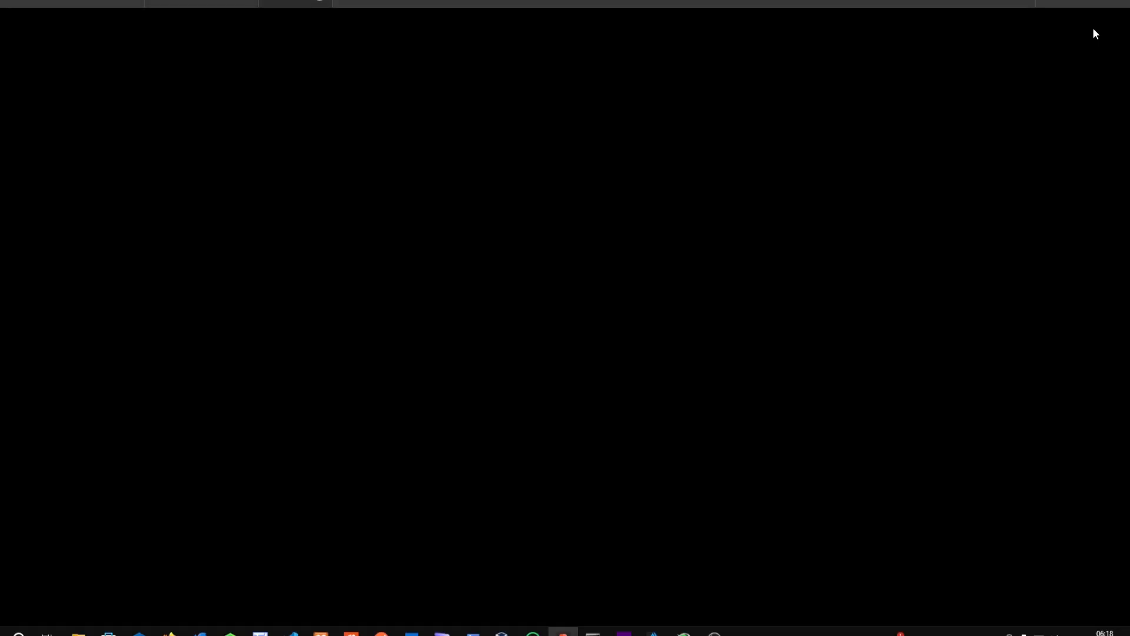
{"action": "left_click", "coordinate": [208, 5]}
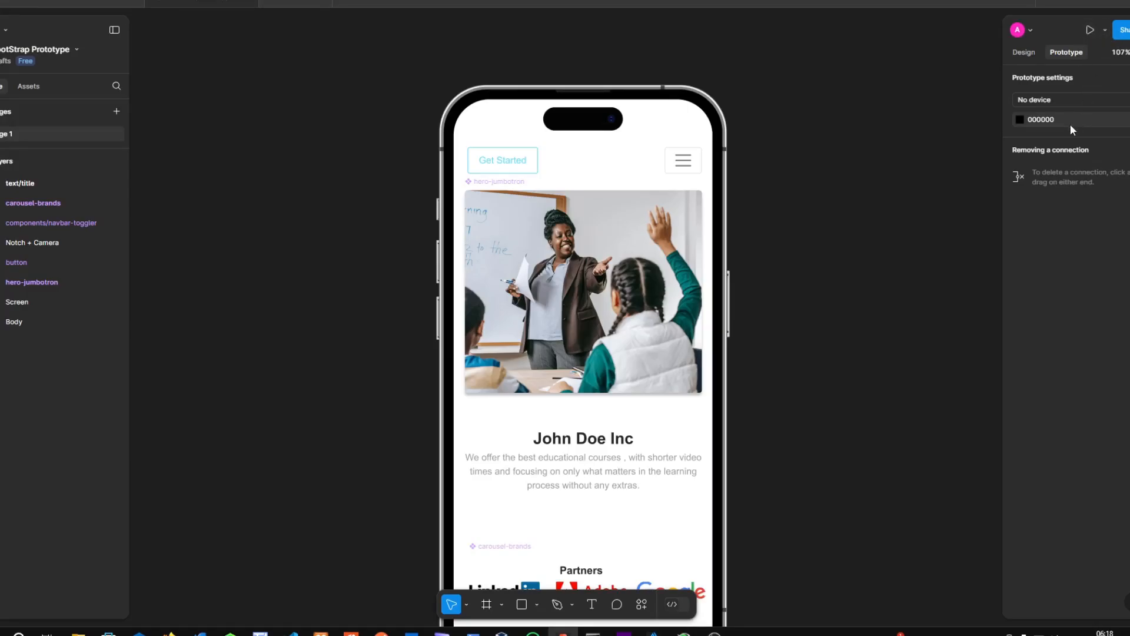
Set the prototype device to iPhone 14 Pro, preview the prototype and close the preview
{"action": "left_click", "coordinate": [1058, 100]}
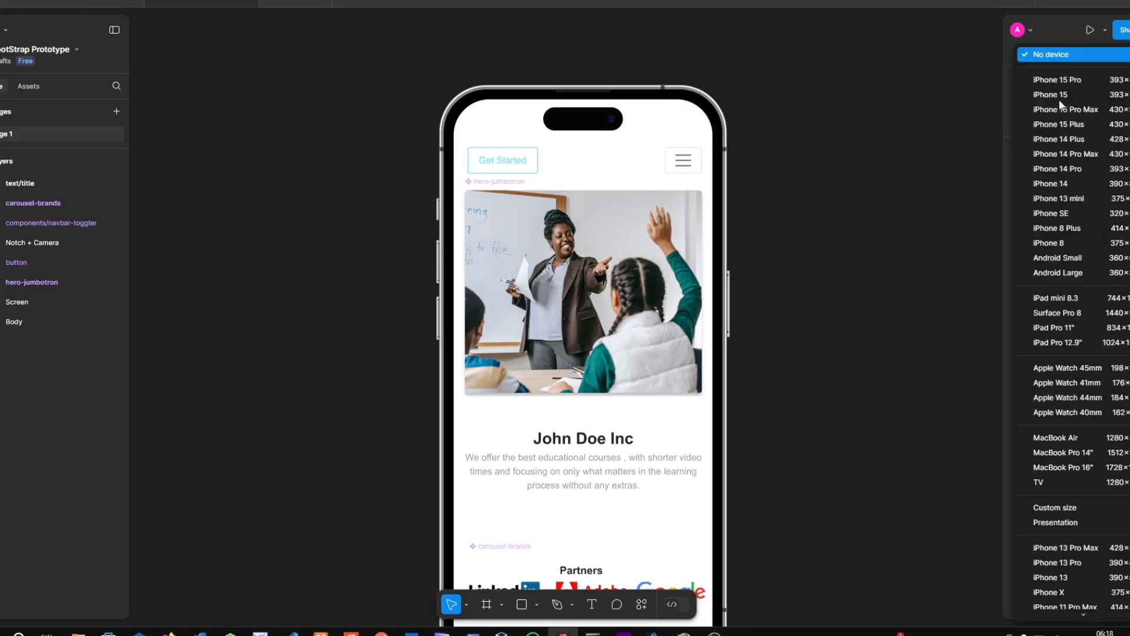
{"action": "left_click", "coordinate": [1055, 168]}
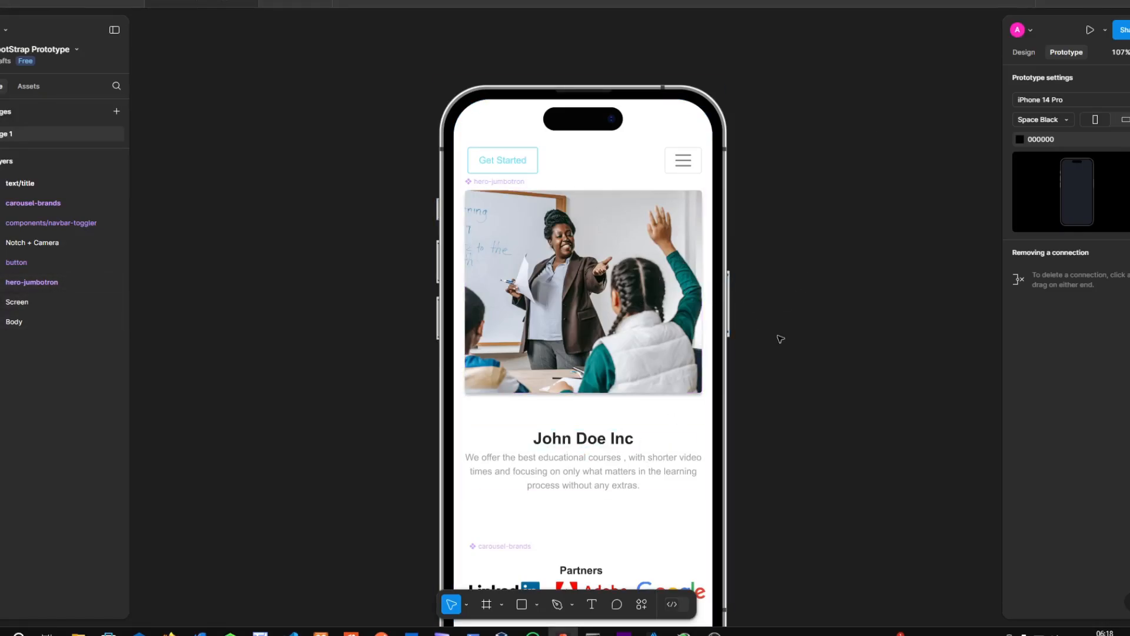
{"action": "left_click", "coordinate": [1090, 35]}
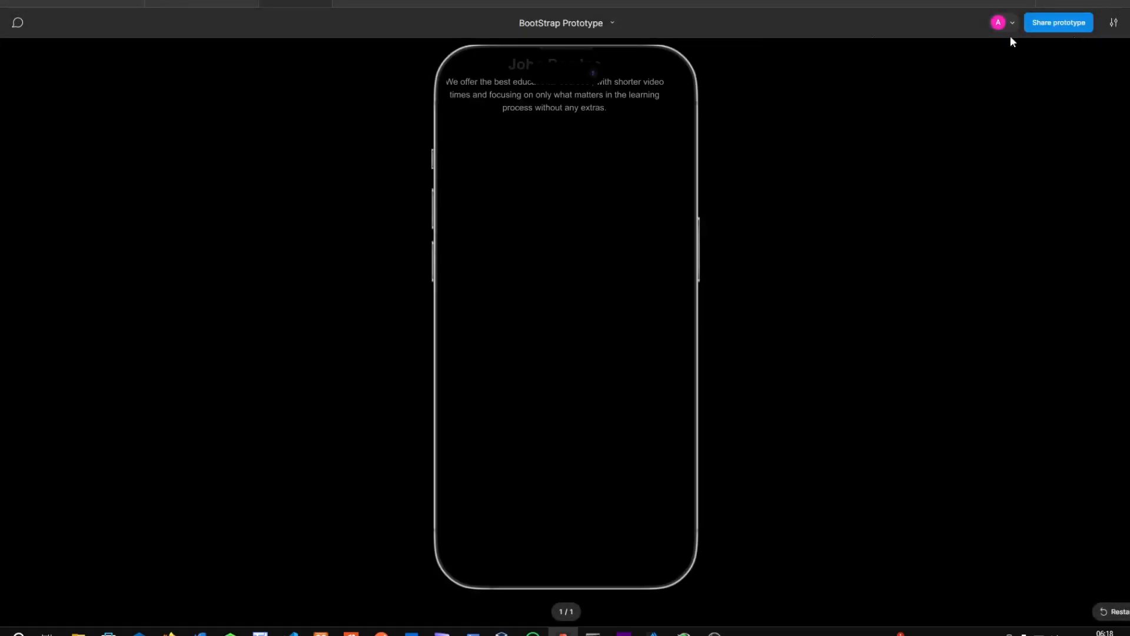
{"action": "left_click", "coordinate": [314, 4]}
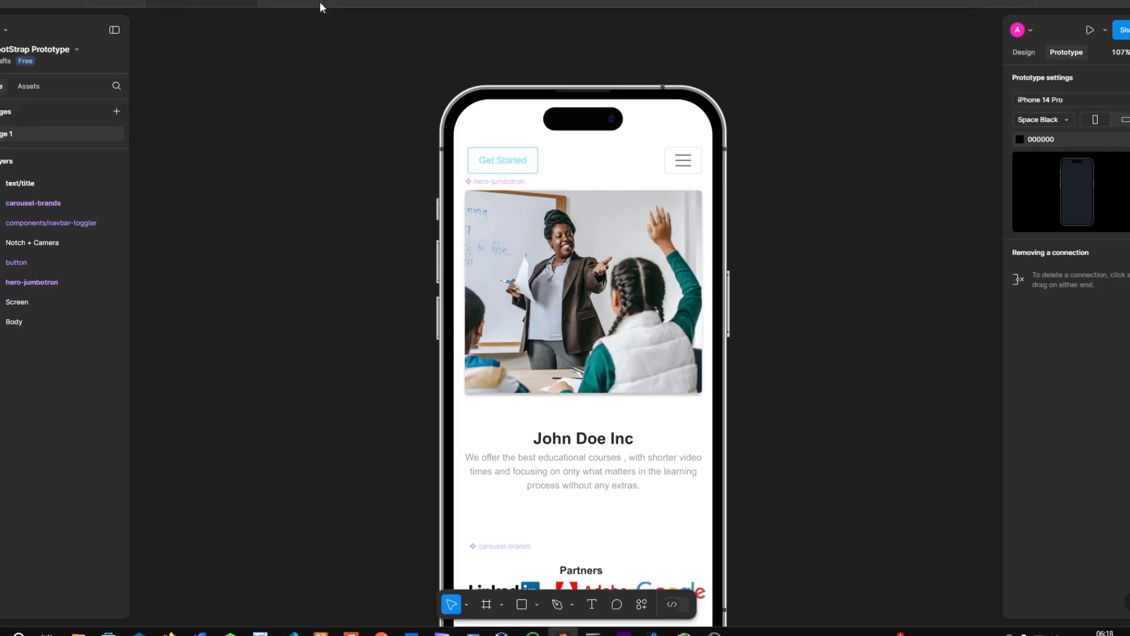
Preview the prototype with all phone mockup layers selected, check the preview's device options and close it
{"action": "left_click_drag", "start_coordinate": [783, 74], "coordinate": [297, 472]}
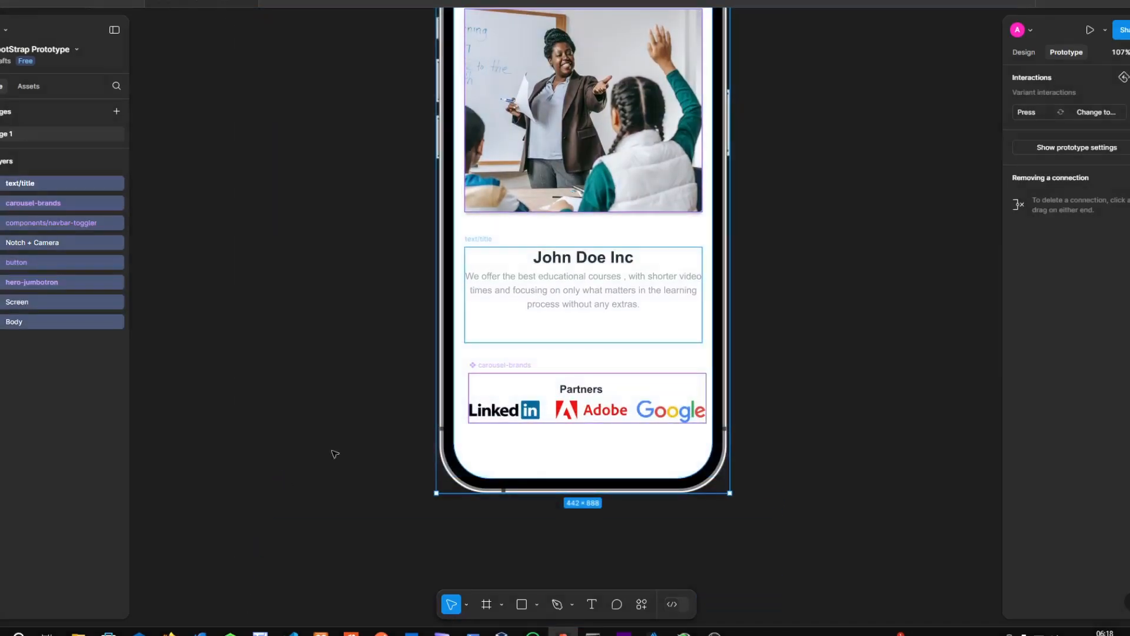
{"action": "scroll", "coordinate": [743, 315], "scroll_direction": "up", "scroll_amount": 2}
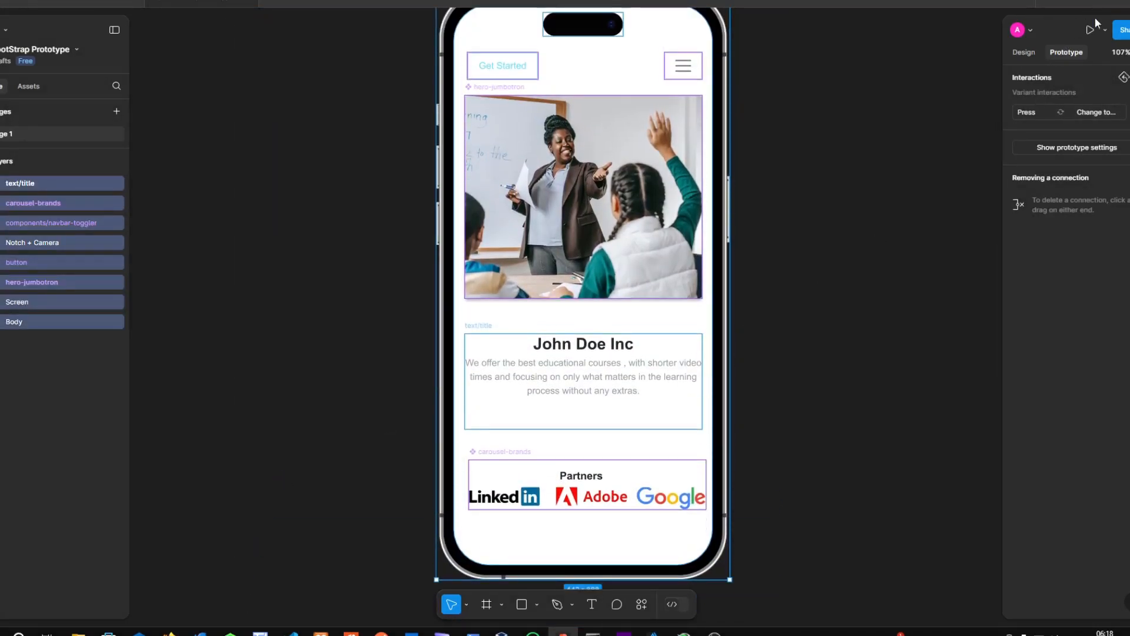
{"action": "left_click", "coordinate": [1090, 30]}
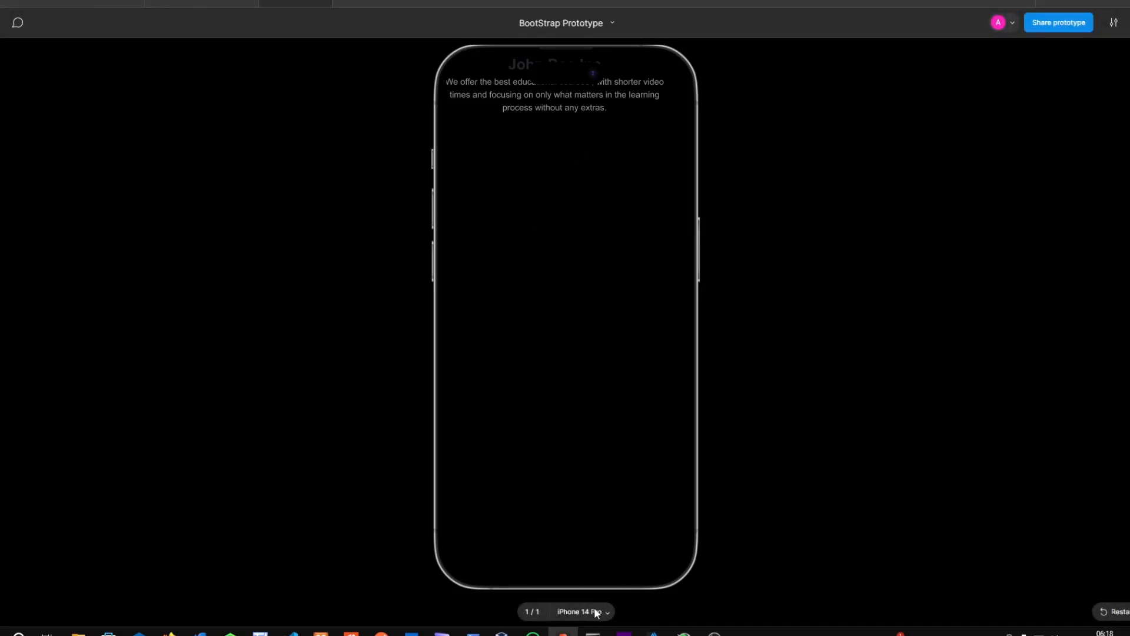
{"action": "left_click", "coordinate": [595, 613]}
{"action": "left_click", "coordinate": [574, 292]}
{"action": "left_click", "coordinate": [324, 2]}
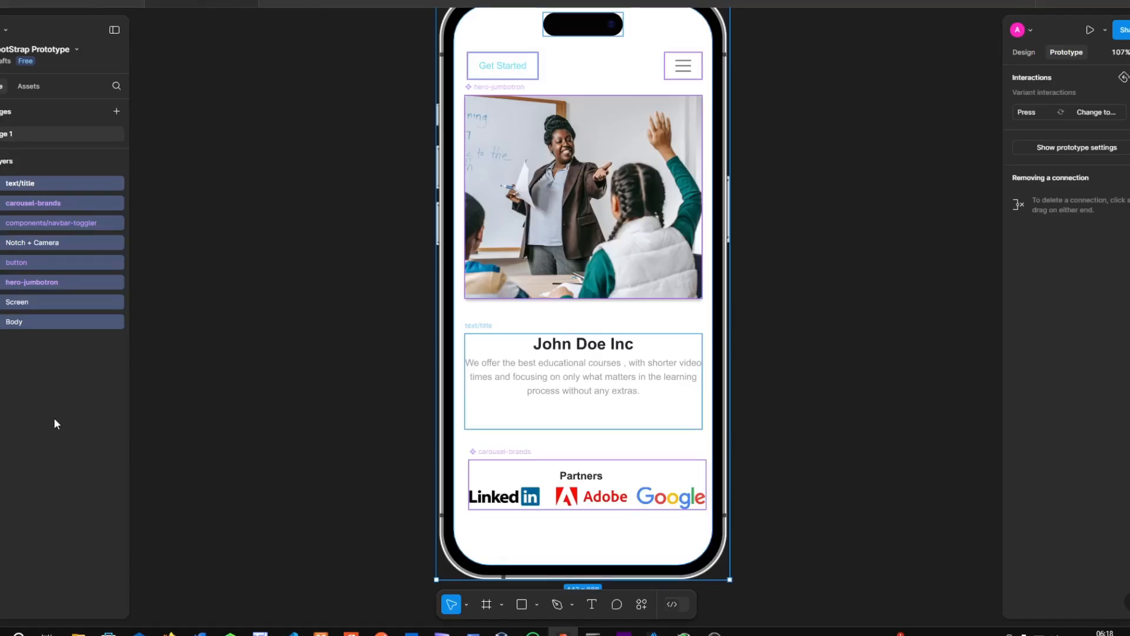
Wrap all the phone mockup layers, from text/title to Body, in a single frame
{"action": "left_click", "coordinate": [24, 407]}
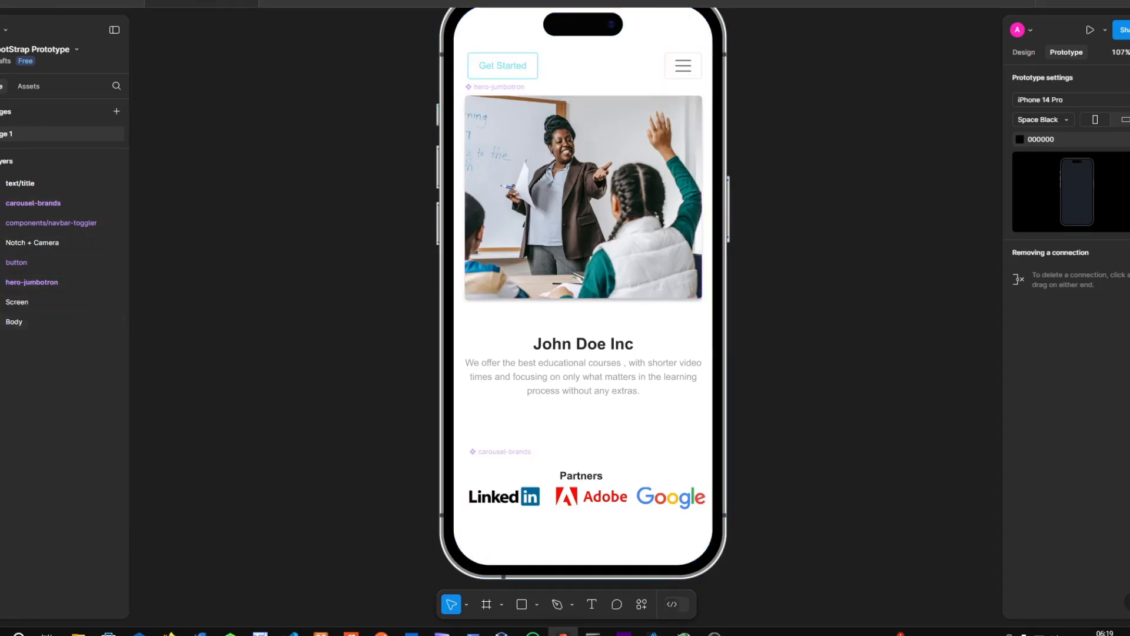
{"action": "key", "text": "ctrl+a"}
{"action": "right_click", "coordinate": [34, 295]}
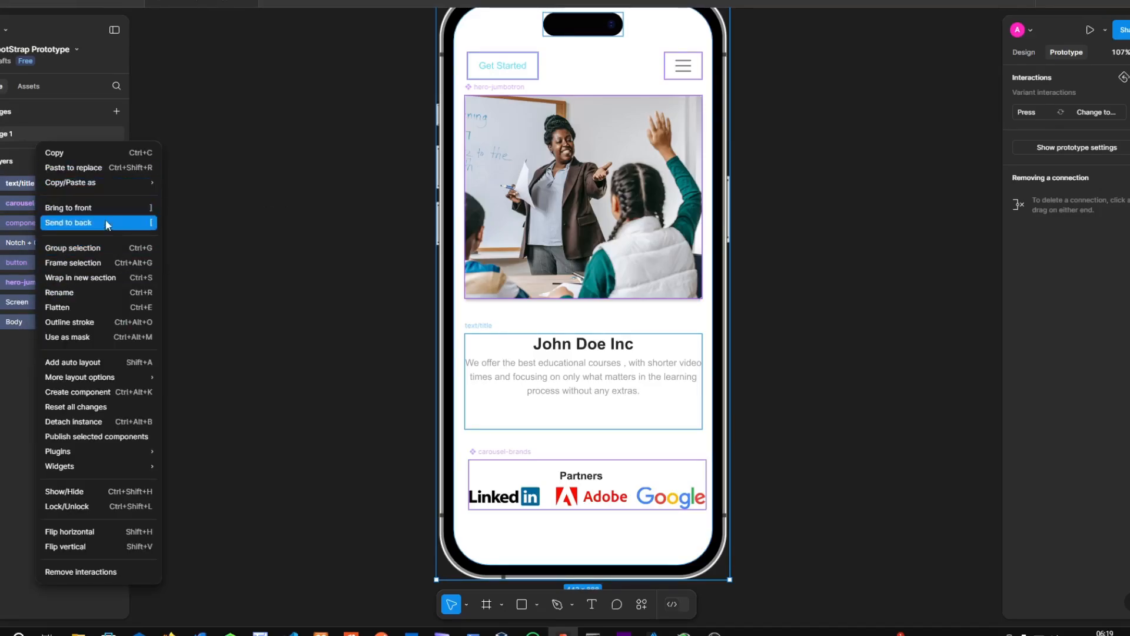
{"action": "left_click", "coordinate": [92, 264]}
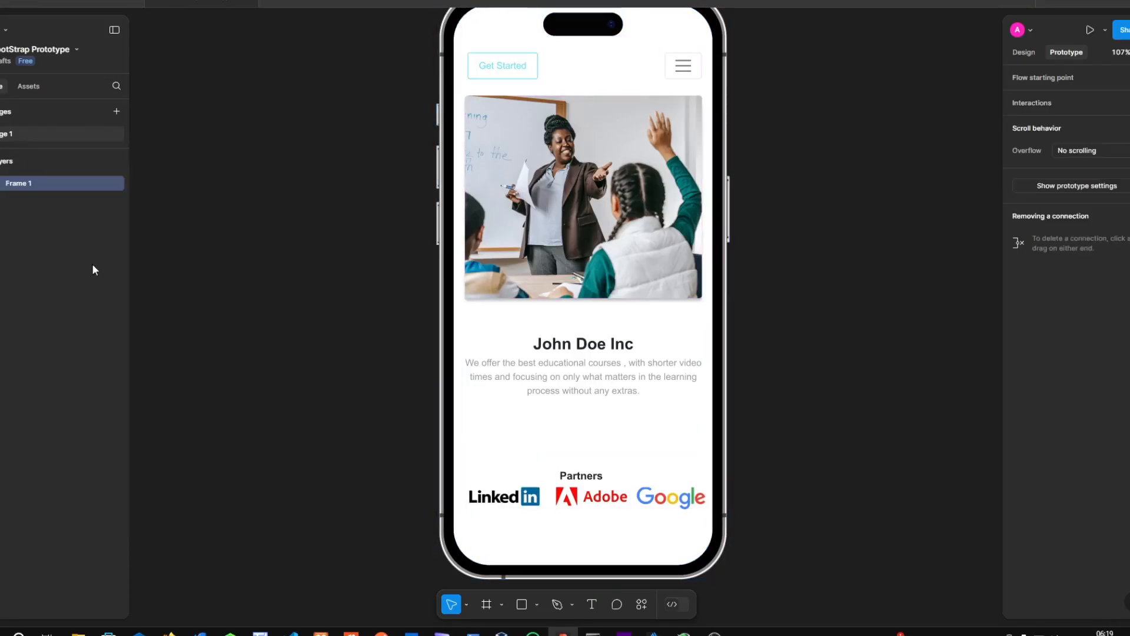
Rename the frame that wraps the phone mockup layers as Mobile-Prototype
{"action": "double_click", "coordinate": [38, 180]}
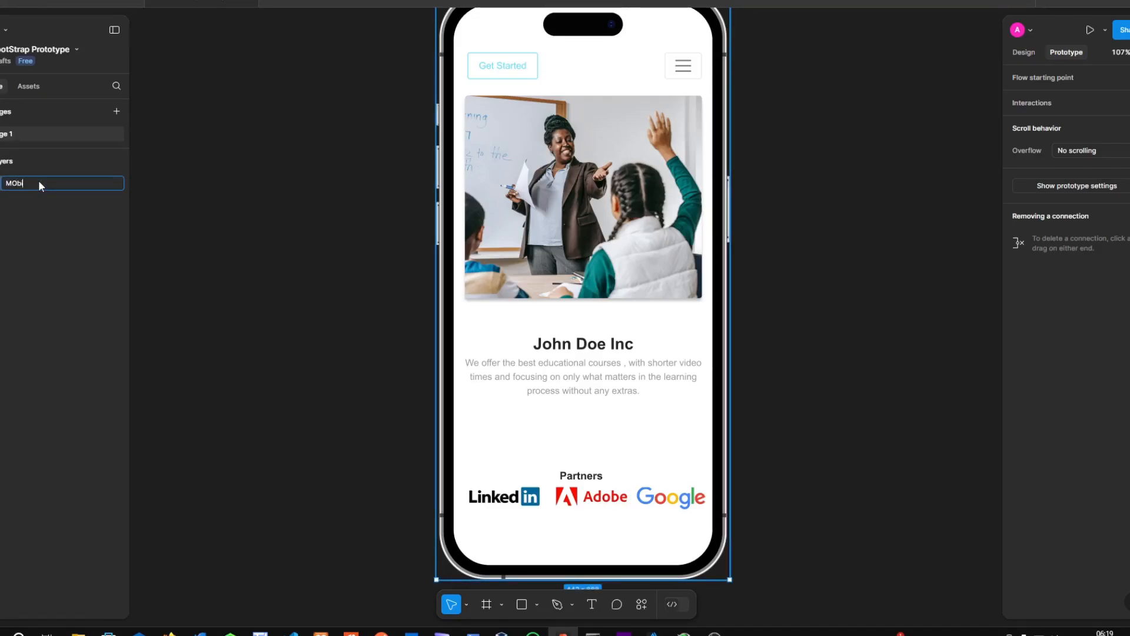
{"action": "type", "text": "Mobile-Prototype"}
{"action": "key", "text": "Return"}
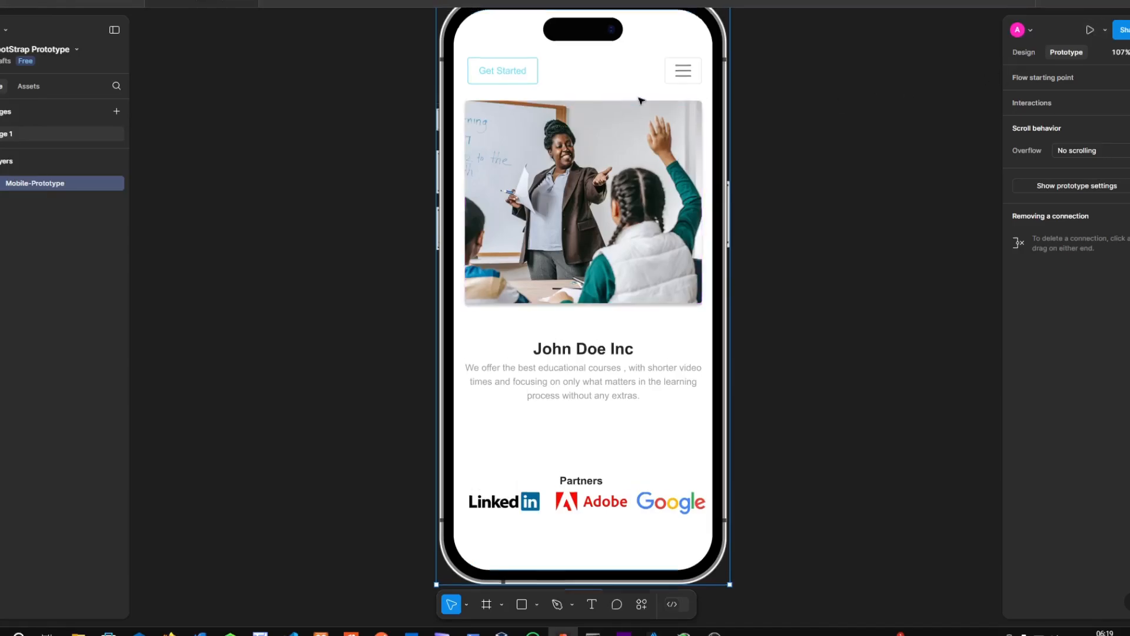
Preview the prototype and test how its screen moves, then reopen the BootStrap Prototype design file from the drafts
{"action": "left_click", "coordinate": [1090, 30]}
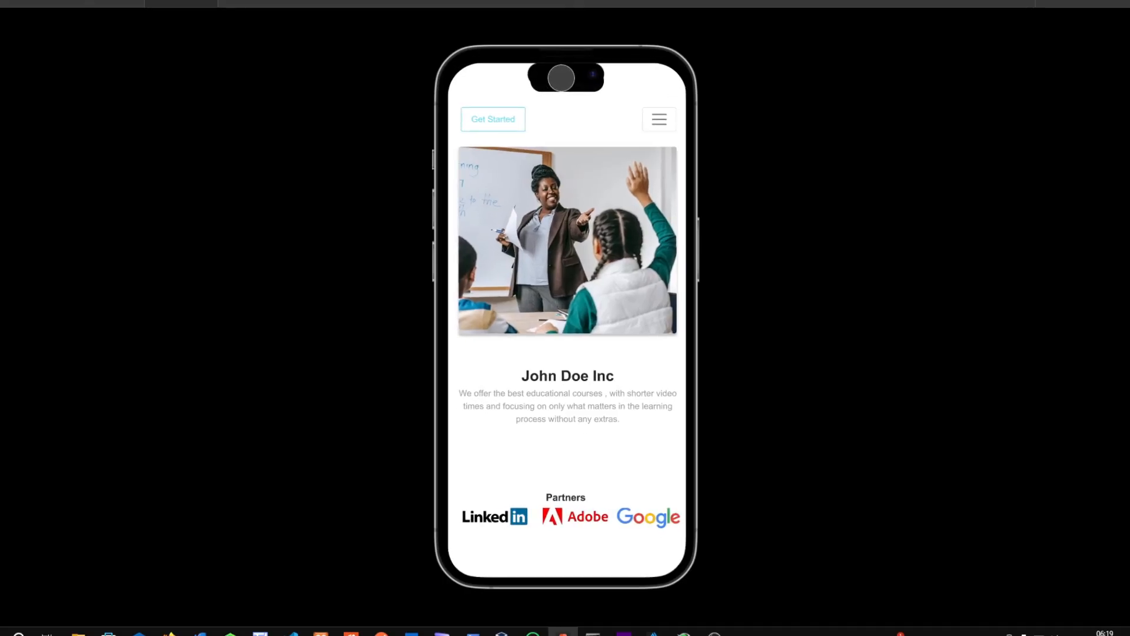
{"action": "mouse_move", "coordinate": [558, 83]}
{"action": "left_mouse_down"}
{"action": "mouse_move", "coordinate": [568, 114]}
{"action": "mouse_move", "coordinate": [555, 124]}
{"action": "mouse_move", "coordinate": [553, 81]}
{"action": "left_mouse_up"}
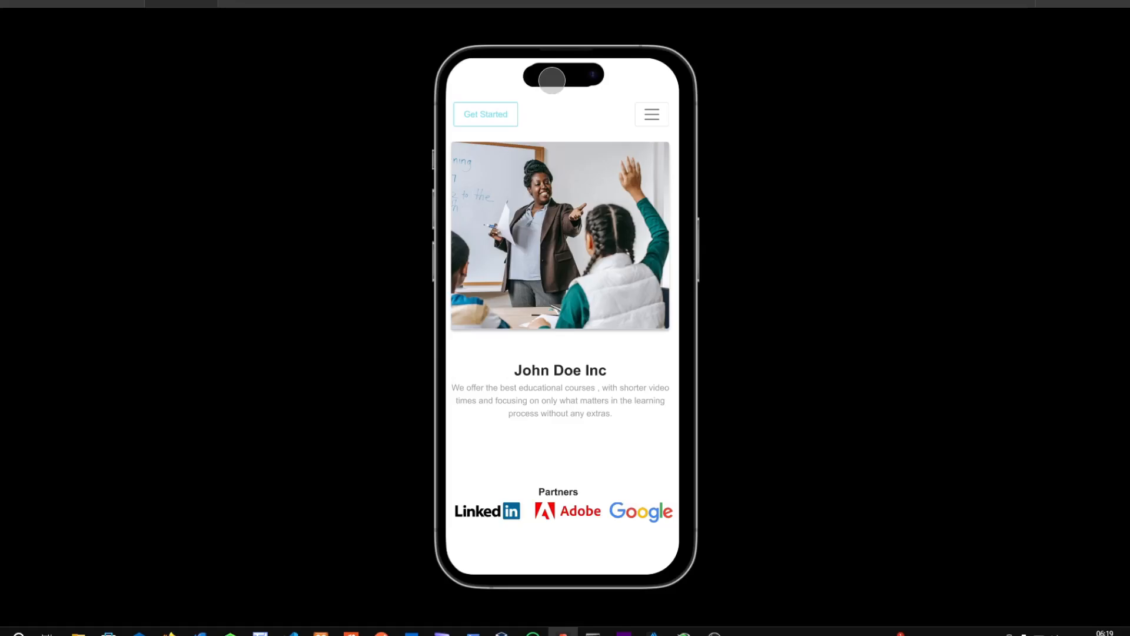
{"action": "left_click", "coordinate": [73, 3]}
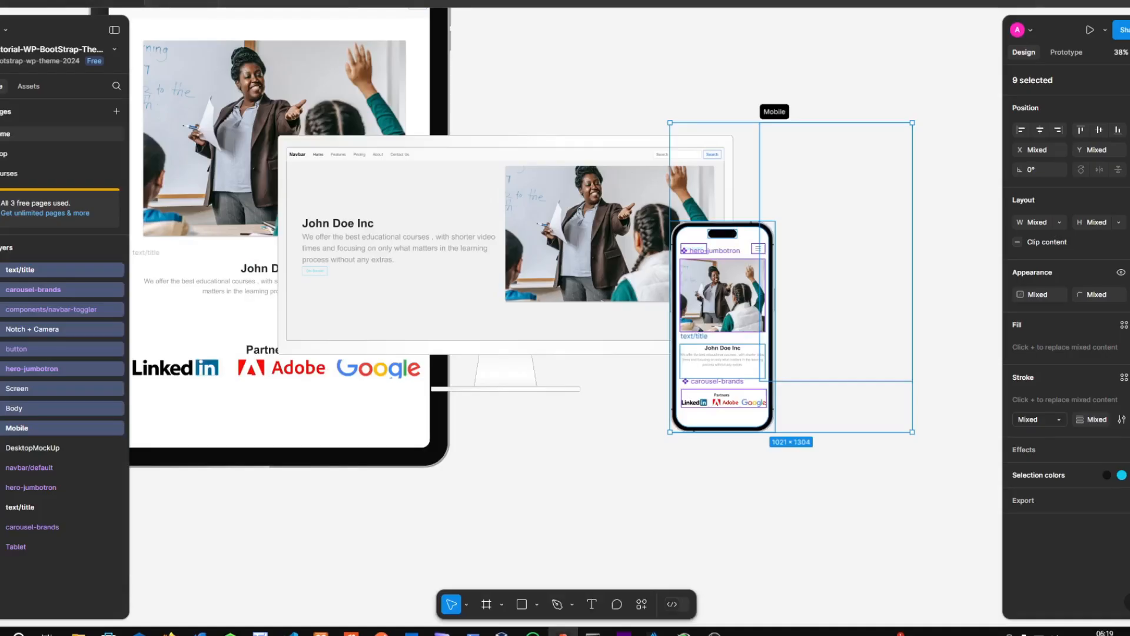
{"action": "left_click", "coordinate": [179, 2]}
{"action": "left_click", "coordinate": [2, 4]}
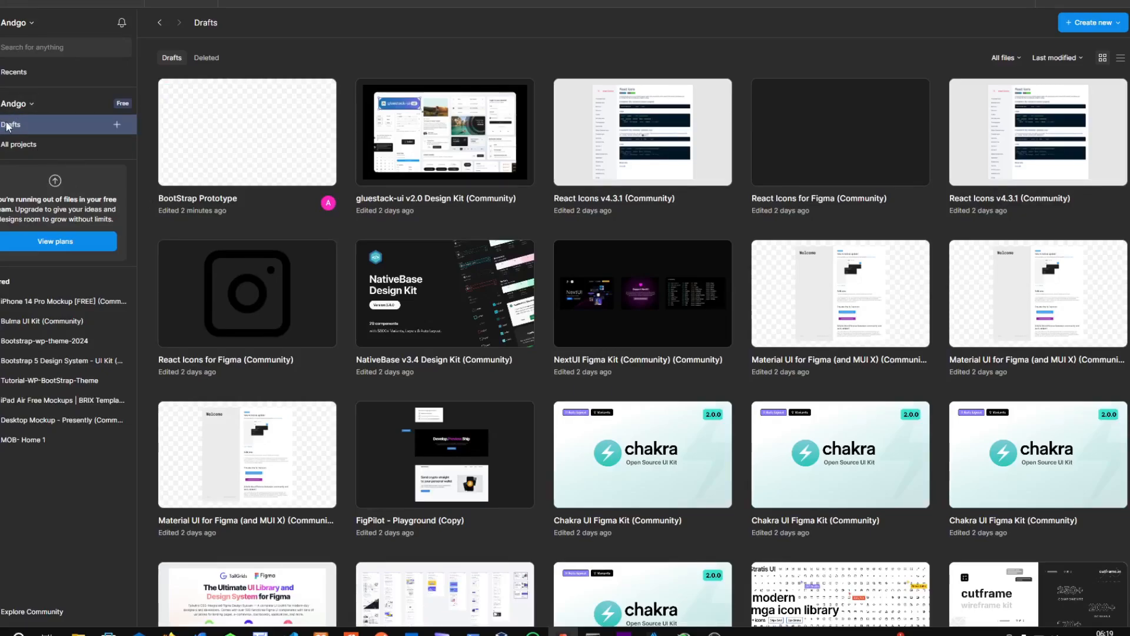
{"action": "double_click", "coordinate": [226, 144]}
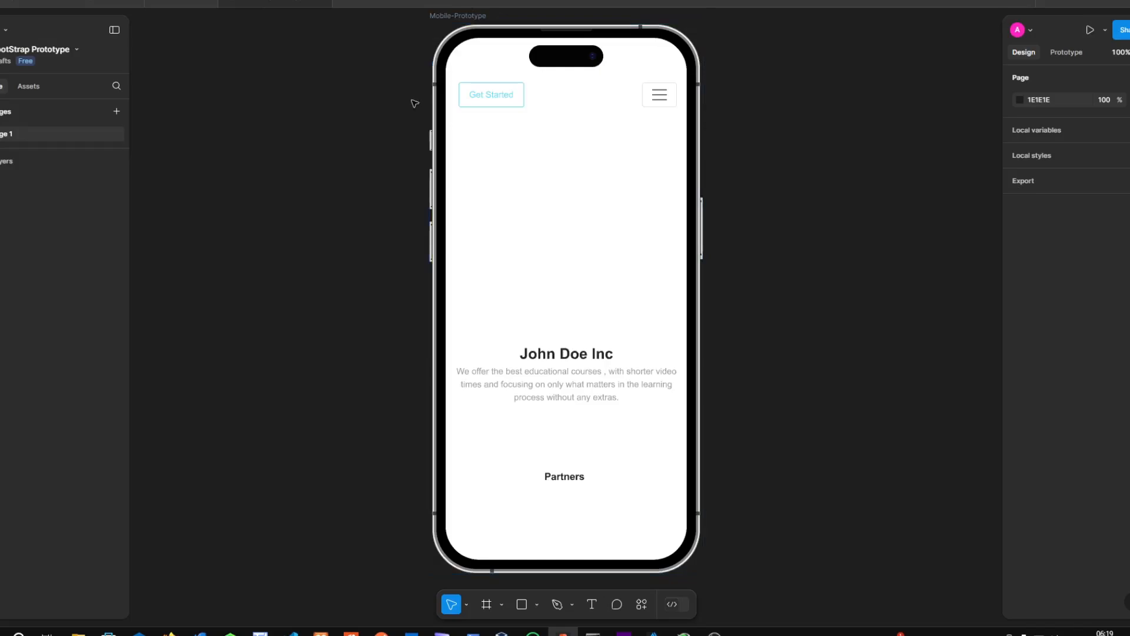
{"action": "left_click", "coordinate": [666, 51]}
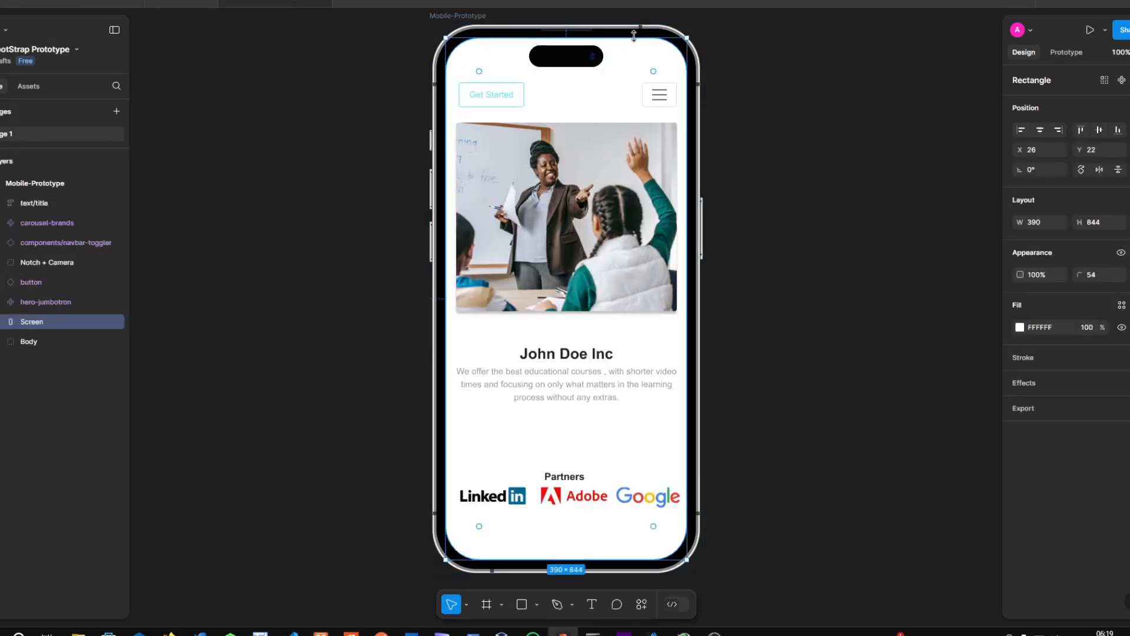
{"action": "left_click", "coordinate": [654, 33]}
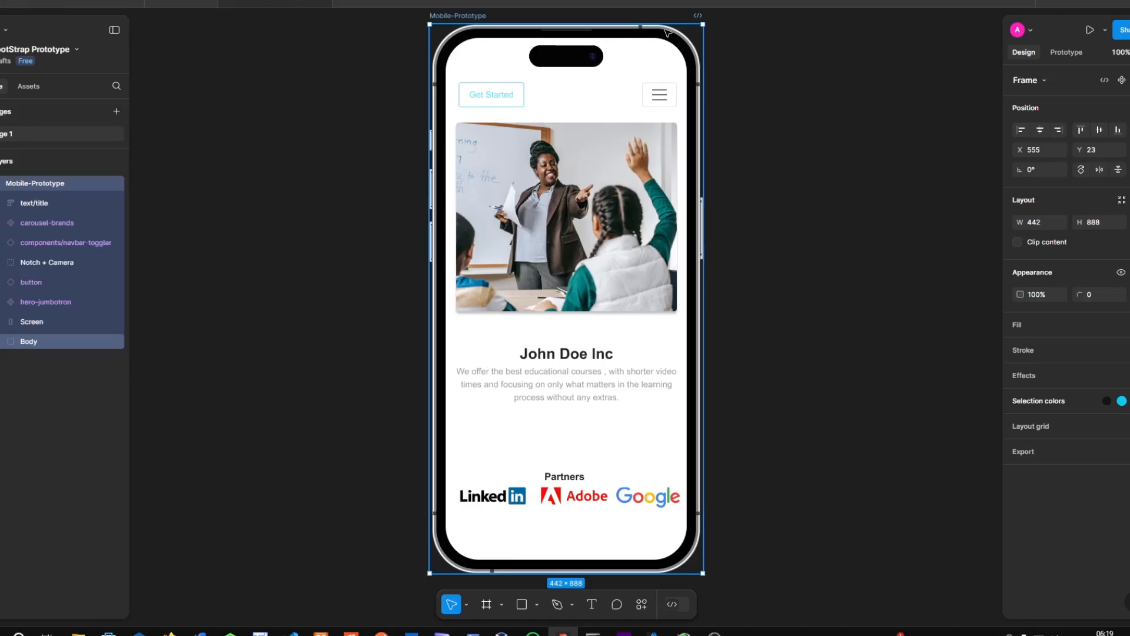
{"action": "key", "text": "Delete"}
{"action": "key", "text": "ctrl+z"}
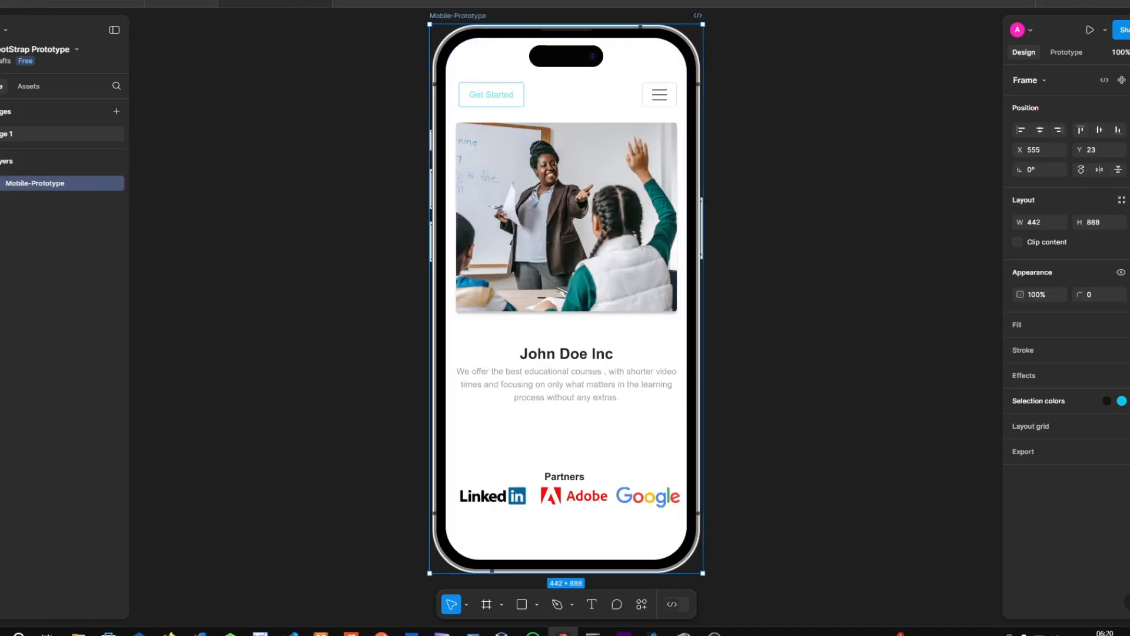
Delete the Notch + Camera and Body groups from the Mobile-Prototype frame and lock the Screen layer
{"action": "left_click", "coordinate": [1, 183]}
{"action": "left_click", "coordinate": [27, 256]}
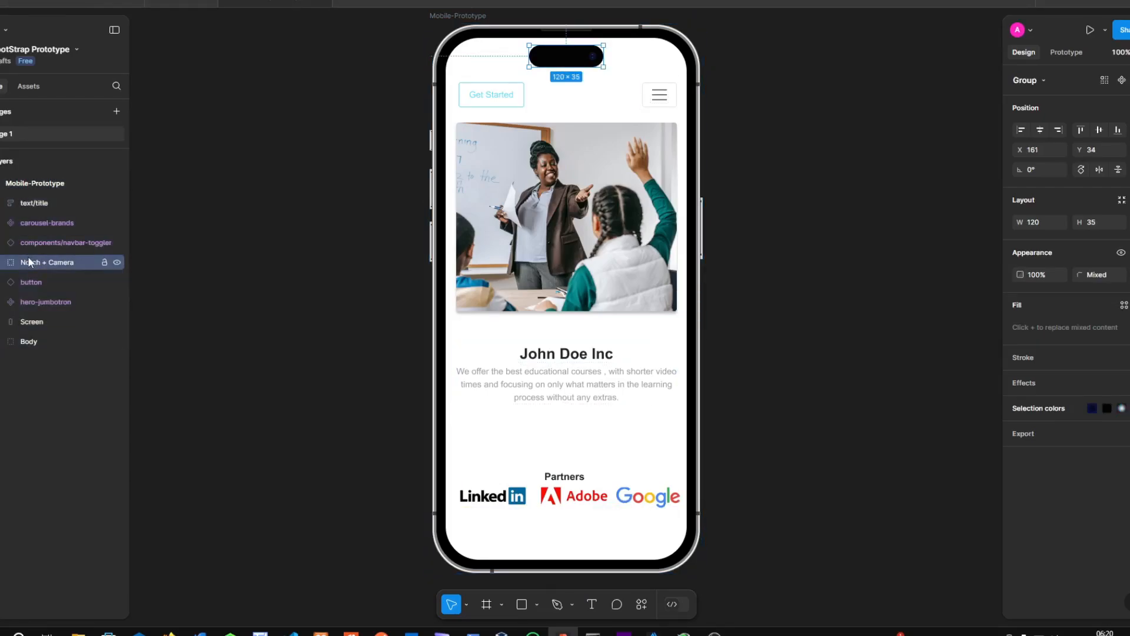
{"action": "key", "text": "Delete"}
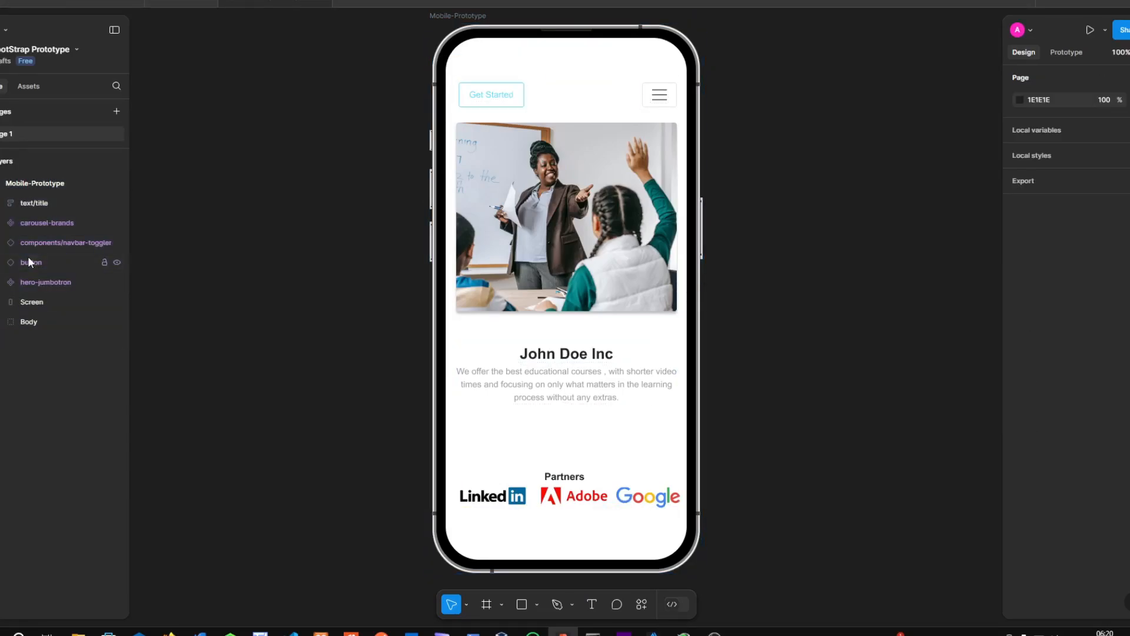
{"action": "left_click", "coordinate": [37, 300]}
{"action": "left_click", "coordinate": [38, 321]}
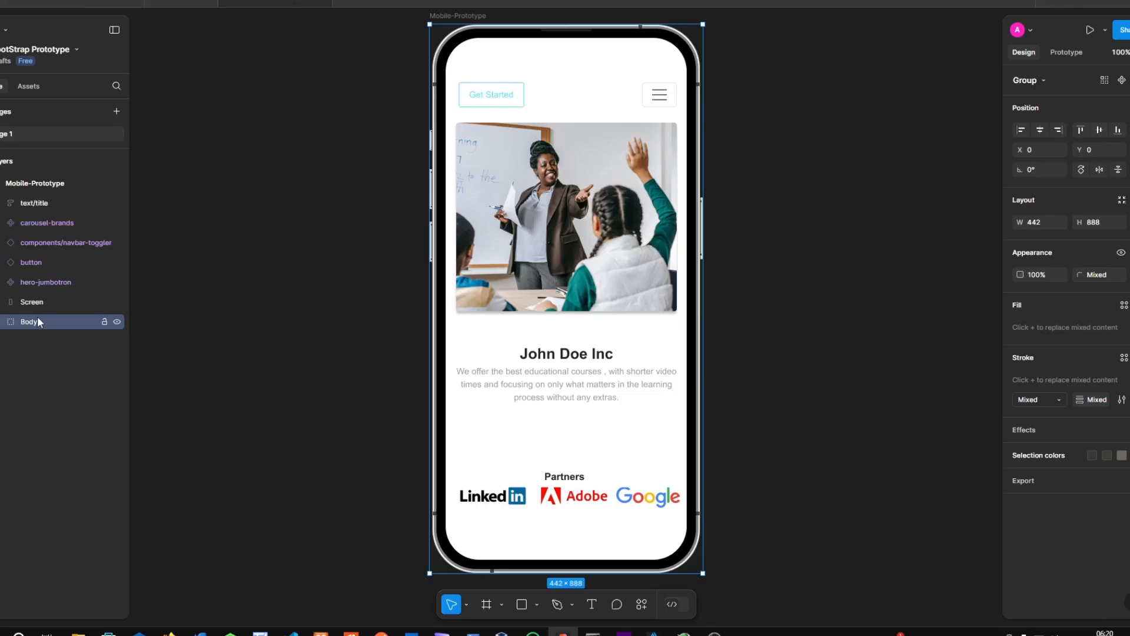
{"action": "key", "text": "Delete"}
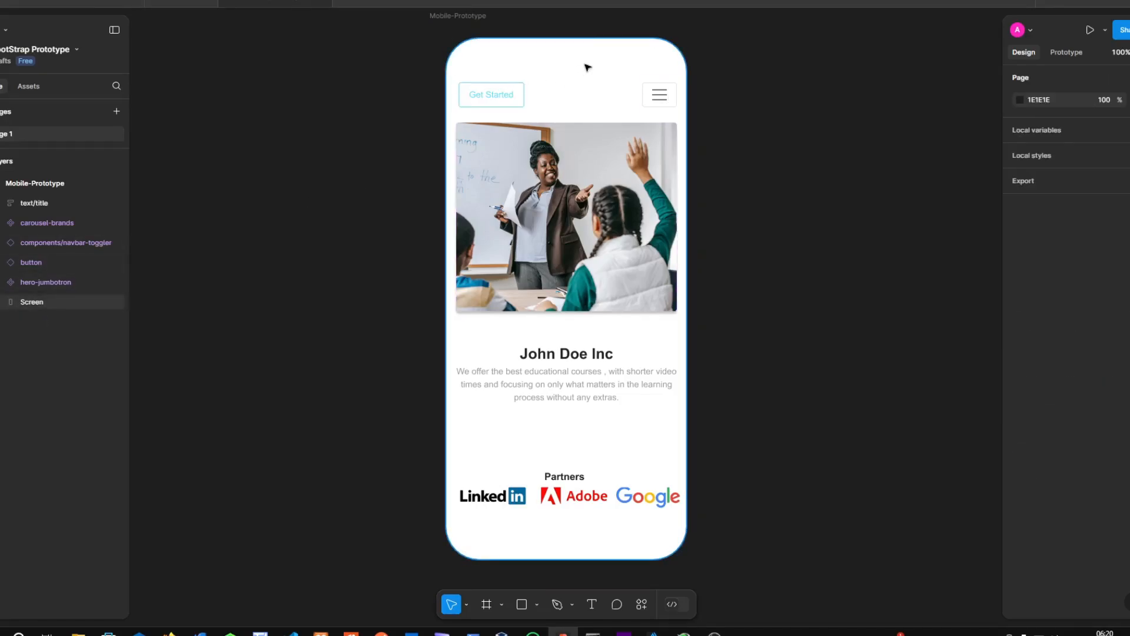
{"action": "left_click", "coordinate": [586, 68]}
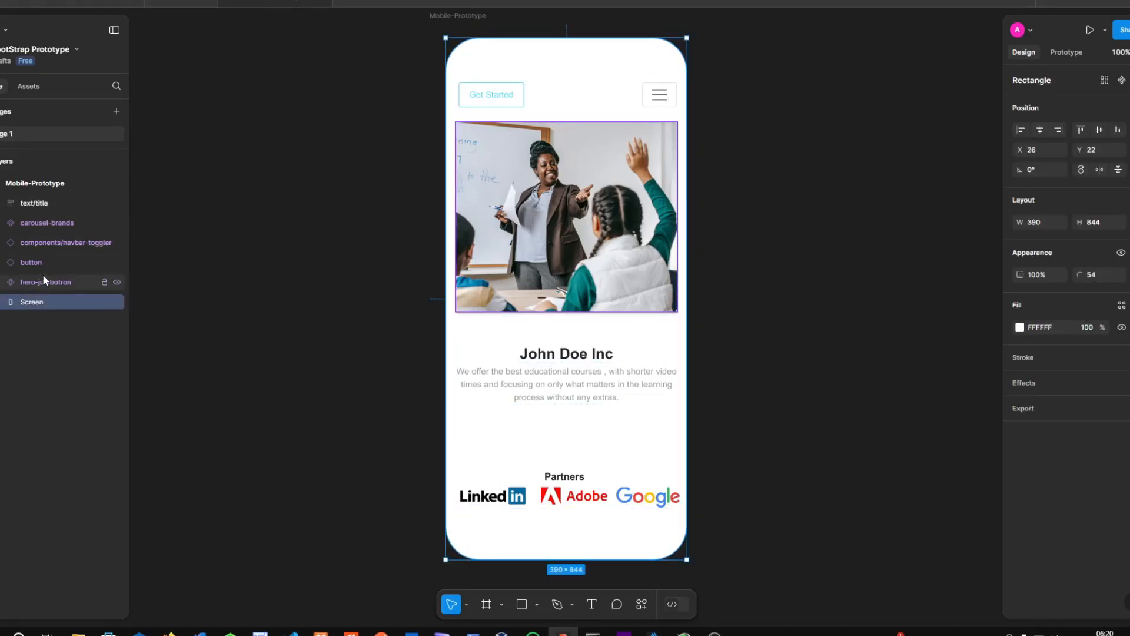
{"action": "left_click", "coordinate": [105, 302]}
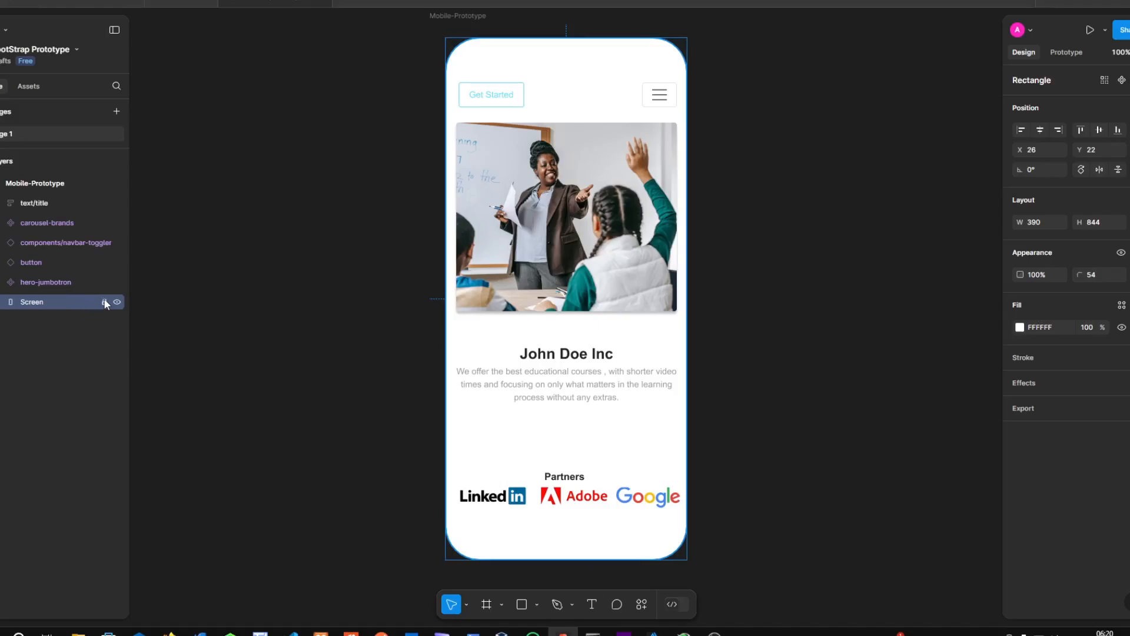
Preview the prototype without the mockup's phone body, test how its screen moves, and return to the design file
{"action": "left_click", "coordinate": [185, 1]}
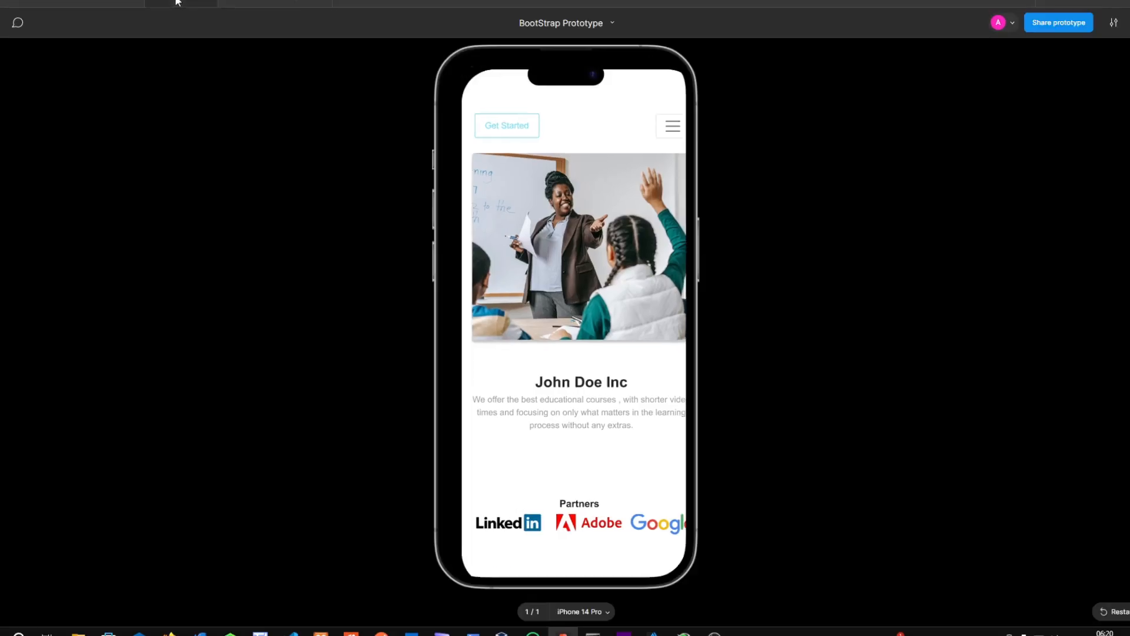
{"action": "left_click", "coordinate": [206, 2]}
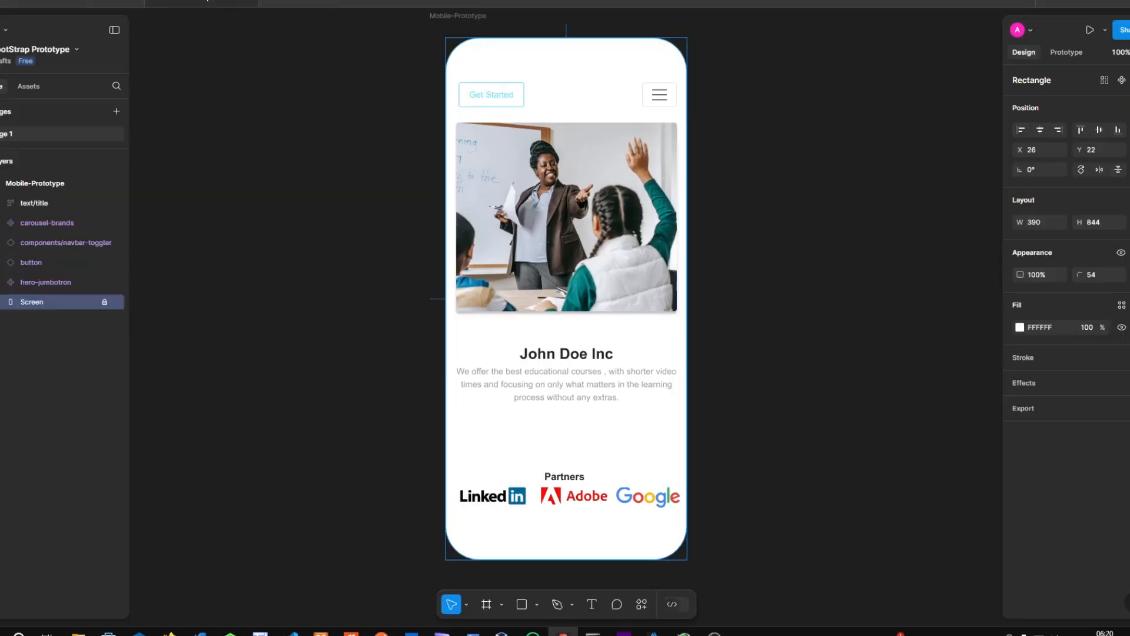
{"action": "left_click", "coordinate": [1087, 32]}
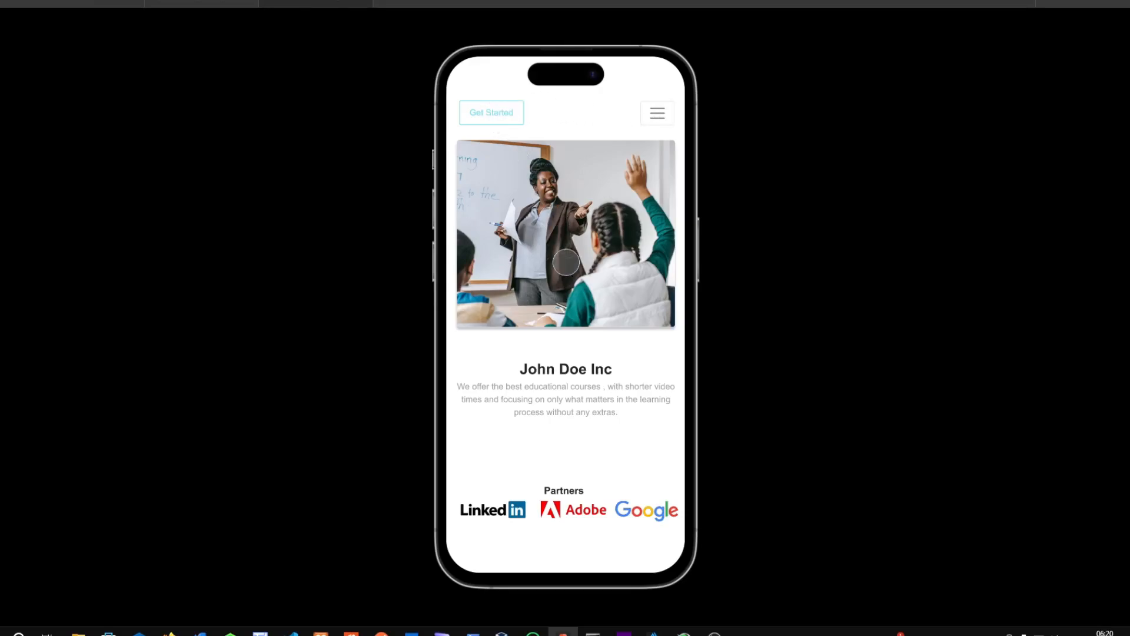
{"action": "mouse_move", "coordinate": [583, 505]}
{"action": "left_mouse_down"}
{"action": "mouse_move", "coordinate": [538, 499]}
{"action": "mouse_move", "coordinate": [584, 495]}
{"action": "mouse_move", "coordinate": [572, 499]}
{"action": "left_mouse_up"}
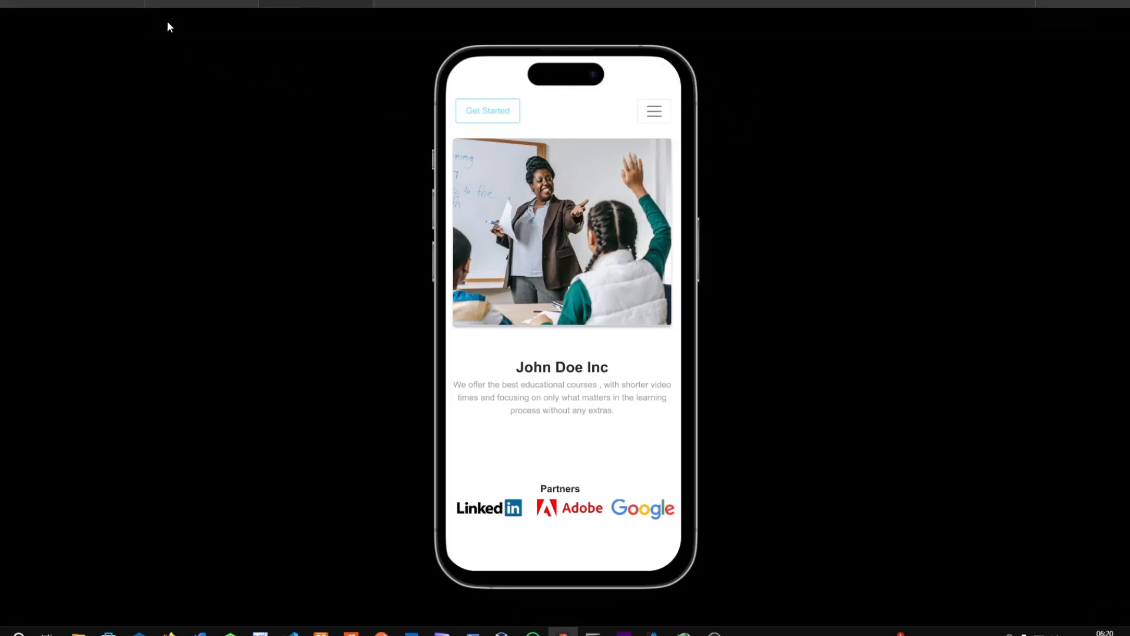
{"action": "left_click", "coordinate": [184, 3]}
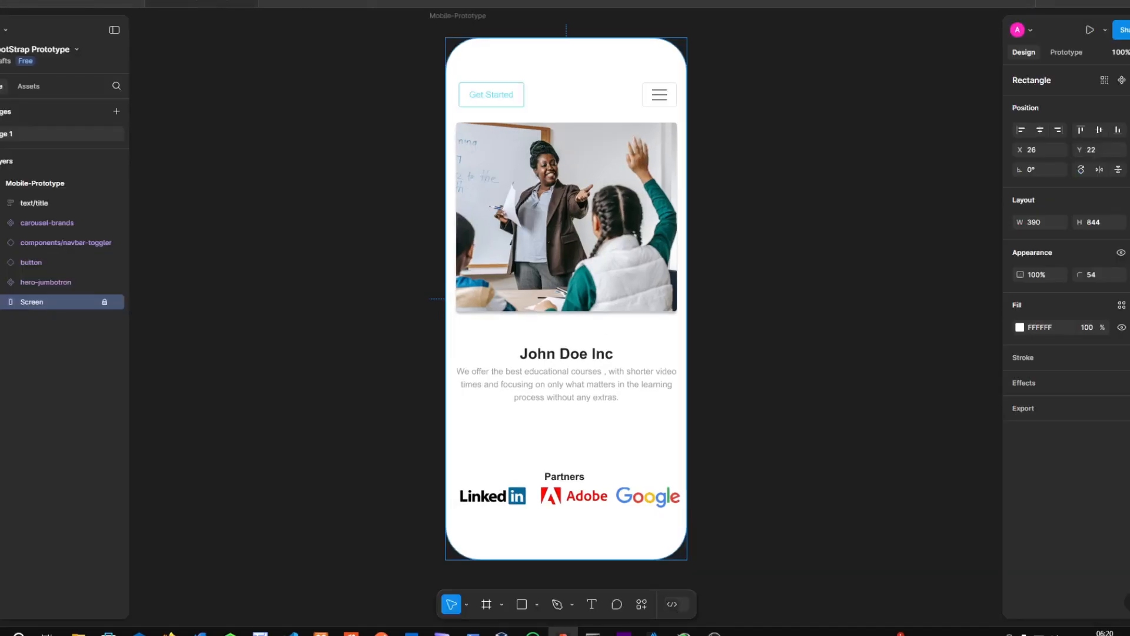
Change the navbar-toggler's prototype interaction to the On tap trigger with the Open overlay action
{"action": "left_click", "coordinate": [665, 101]}
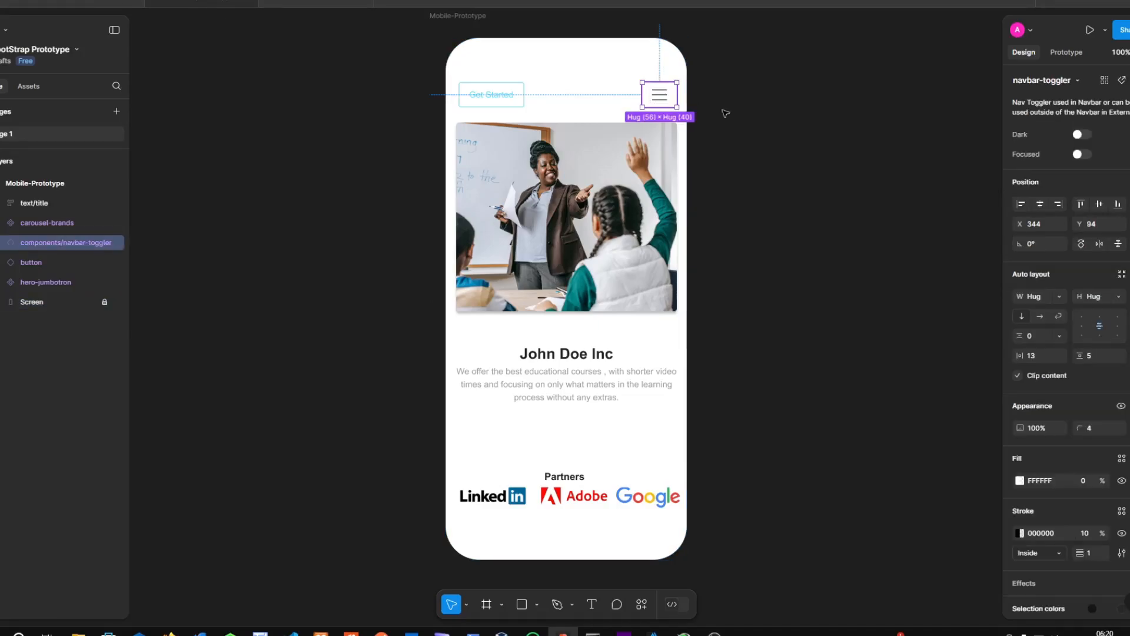
{"action": "left_click", "coordinate": [1067, 53]}
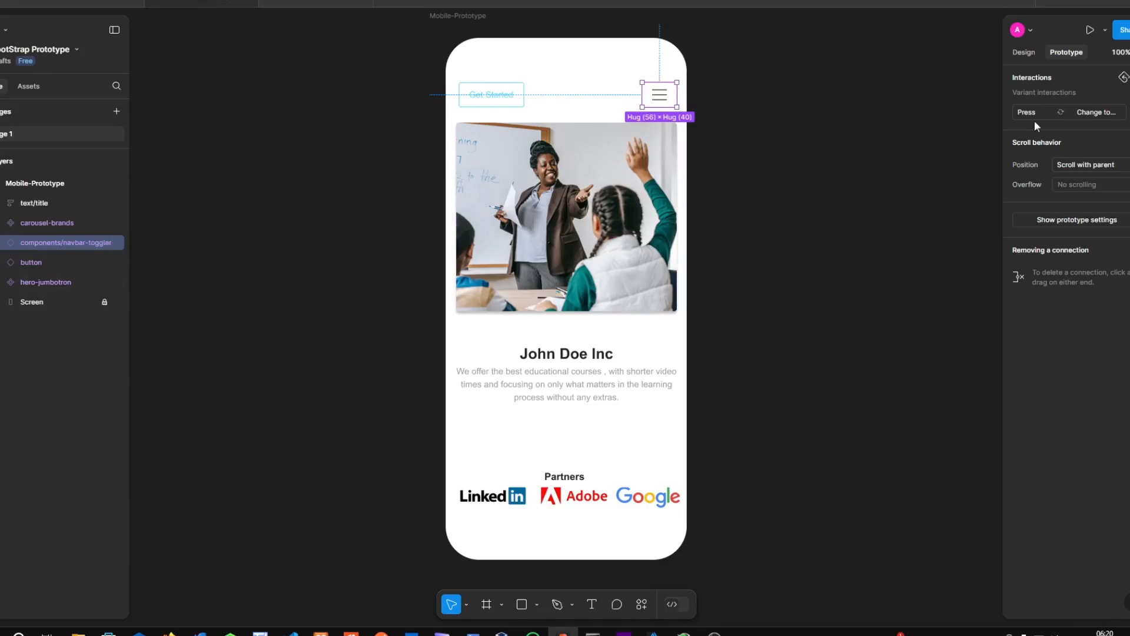
{"action": "left_click", "coordinate": [1086, 111]}
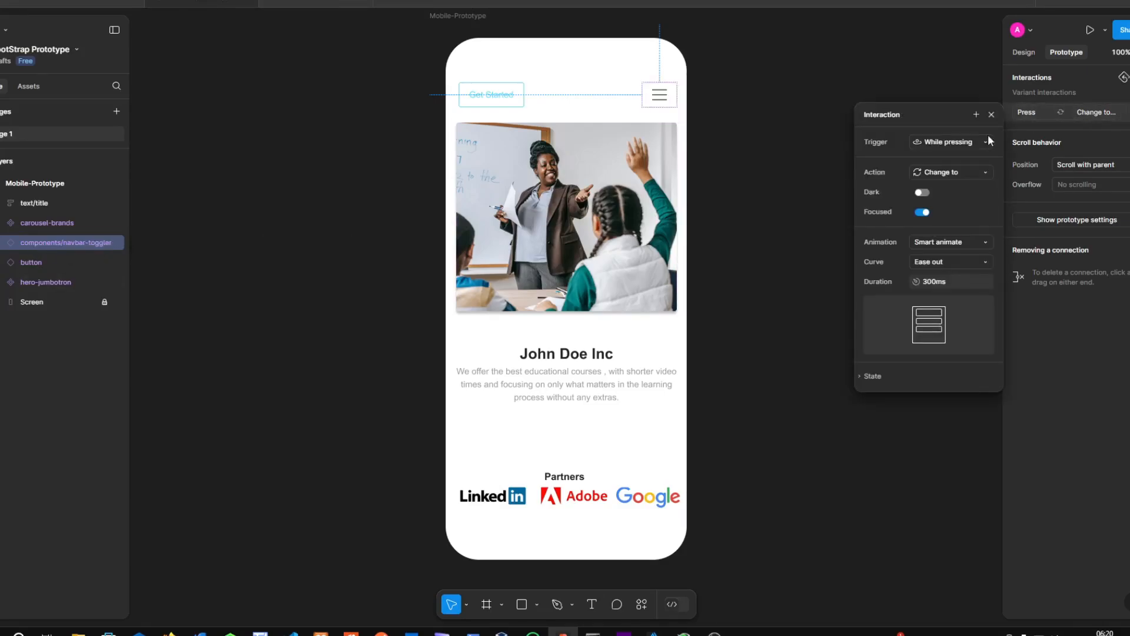
{"action": "left_click", "coordinate": [953, 144]}
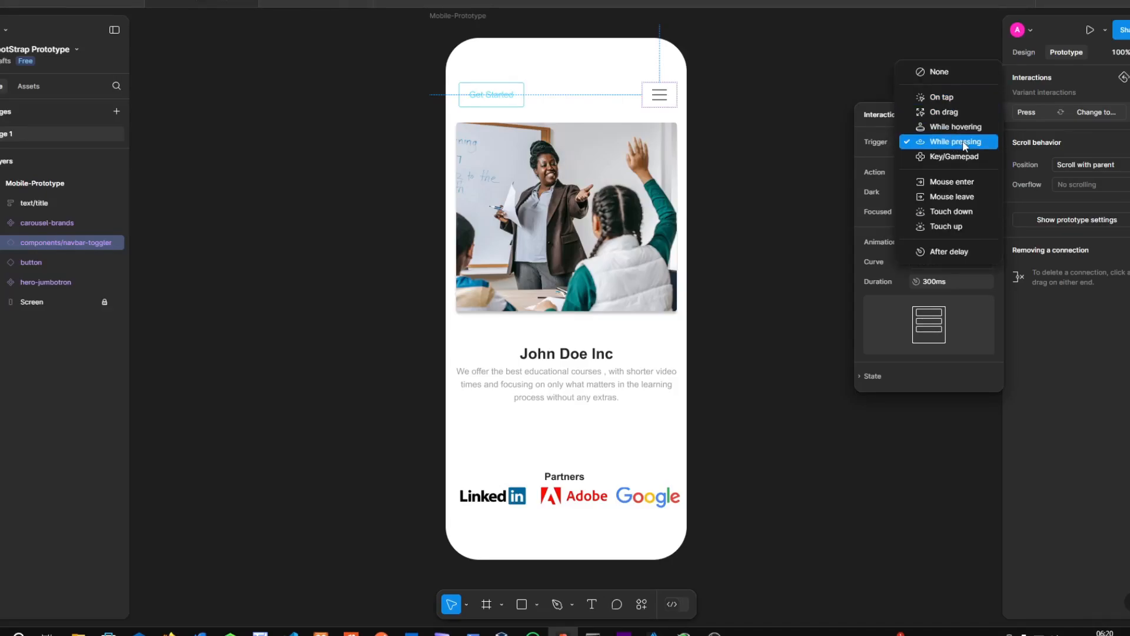
{"action": "left_click", "coordinate": [950, 99]}
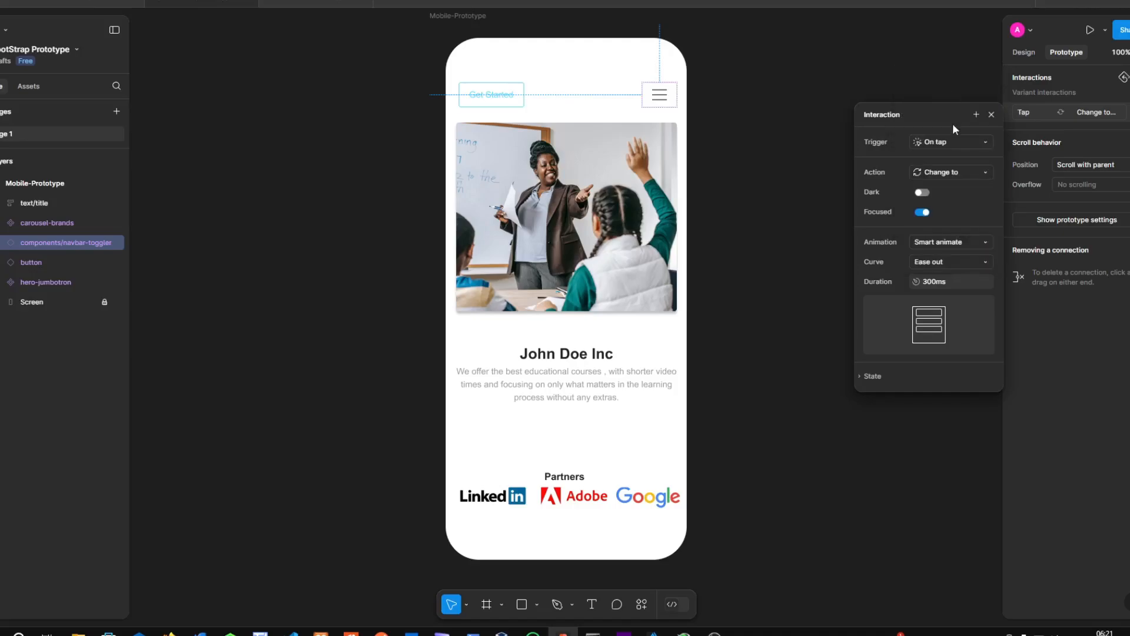
{"action": "left_click", "coordinate": [945, 172]}
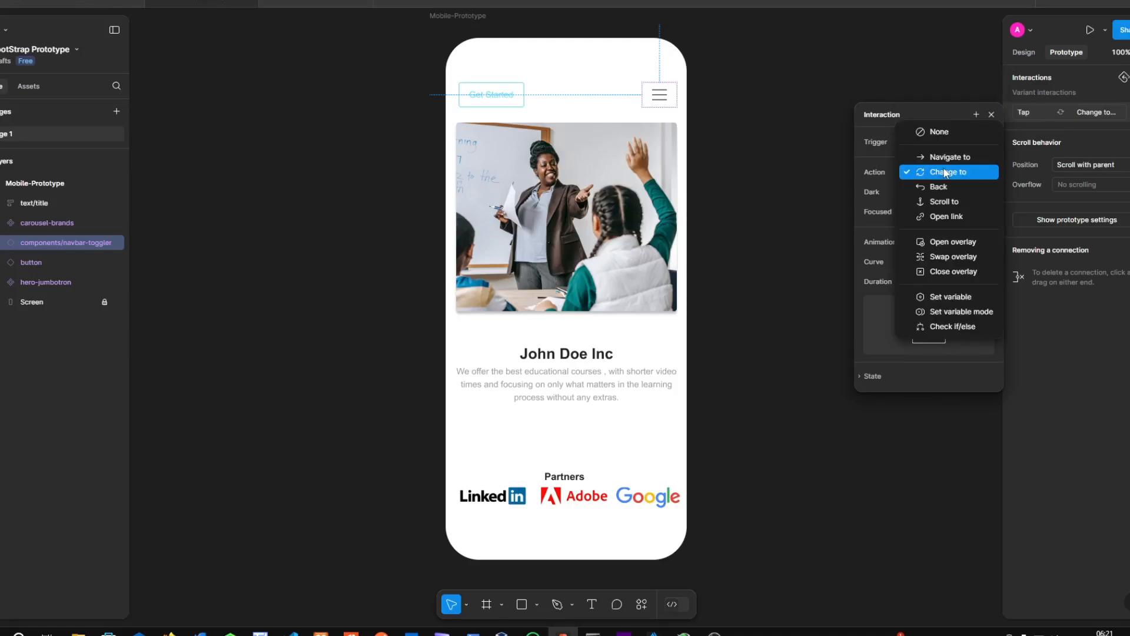
{"action": "left_click", "coordinate": [956, 241]}
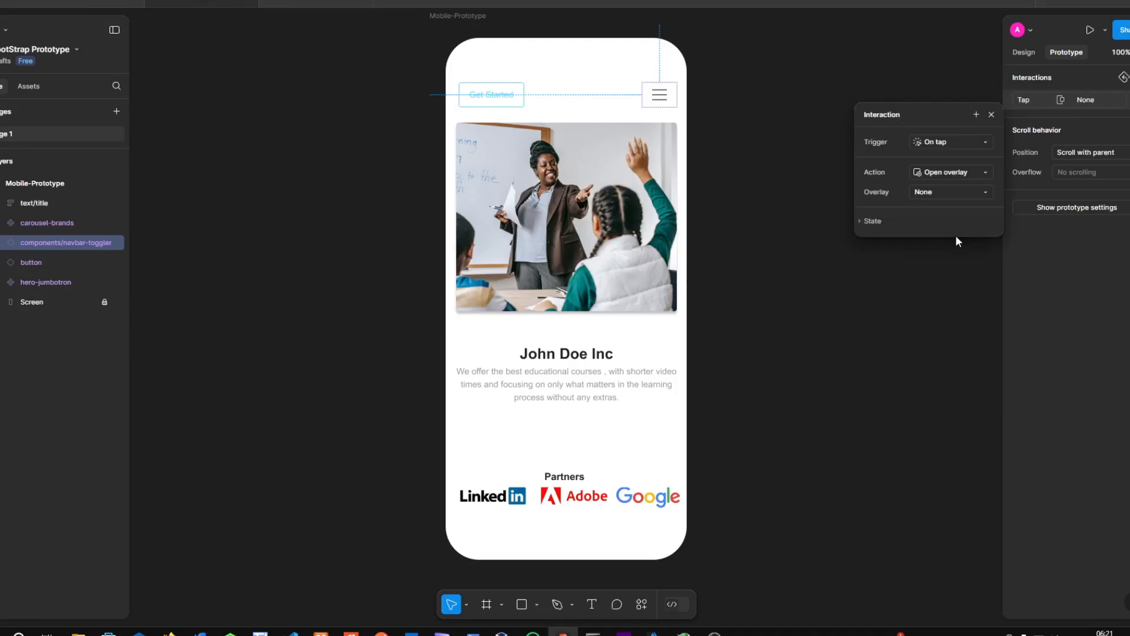
{"action": "left_click", "coordinate": [783, 219]}
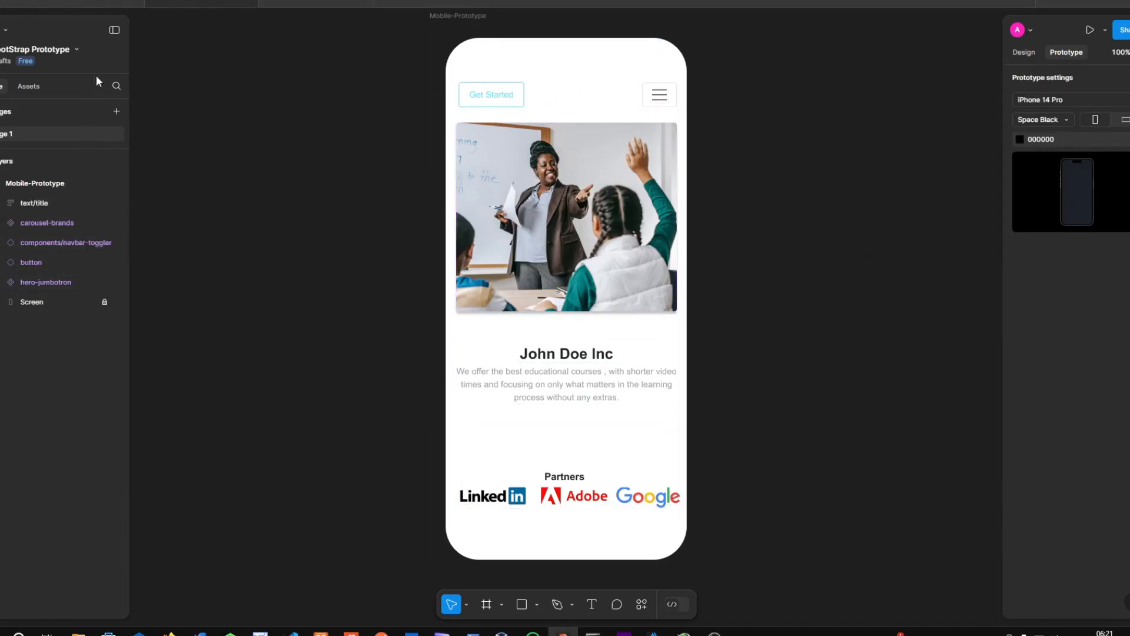
Open the starred Bootstrap 5 Design System UI kit file, check the prototype preview, and return to the BootStrap Prototype design file
{"action": "left_click", "coordinate": [29, 86]}
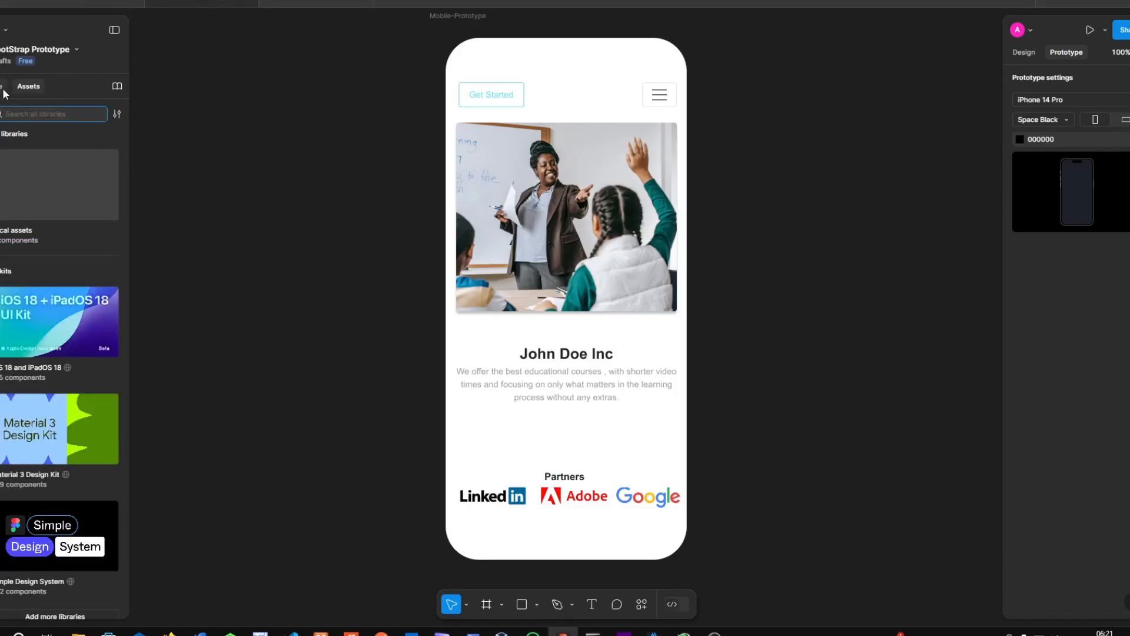
{"action": "left_click", "coordinate": [2, 89]}
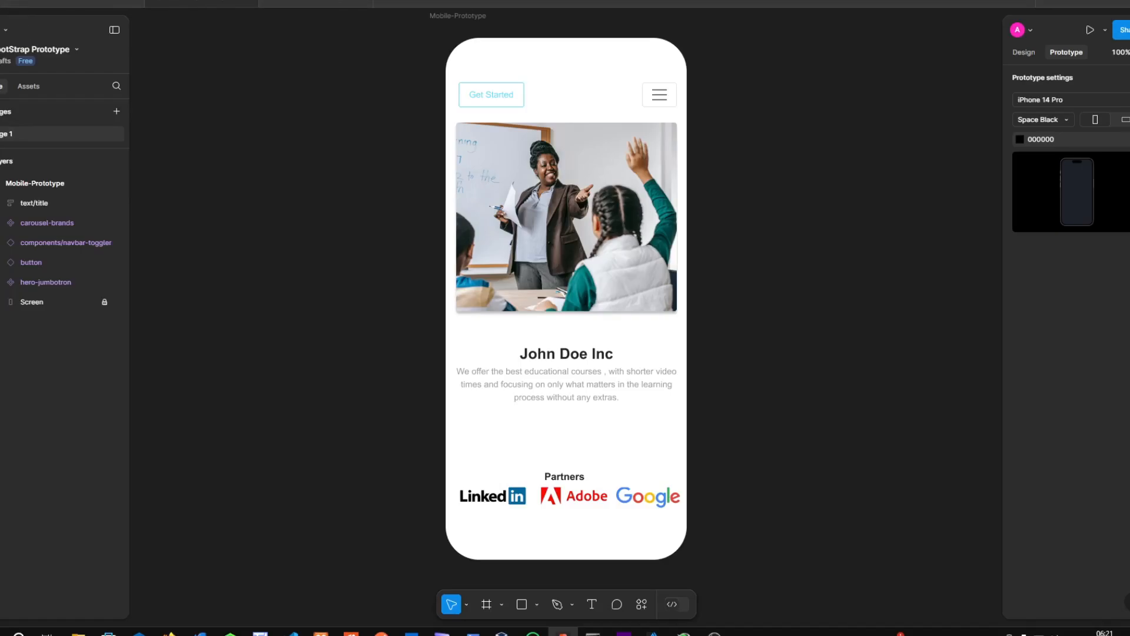
{"action": "left_click", "coordinate": [10, 3]}
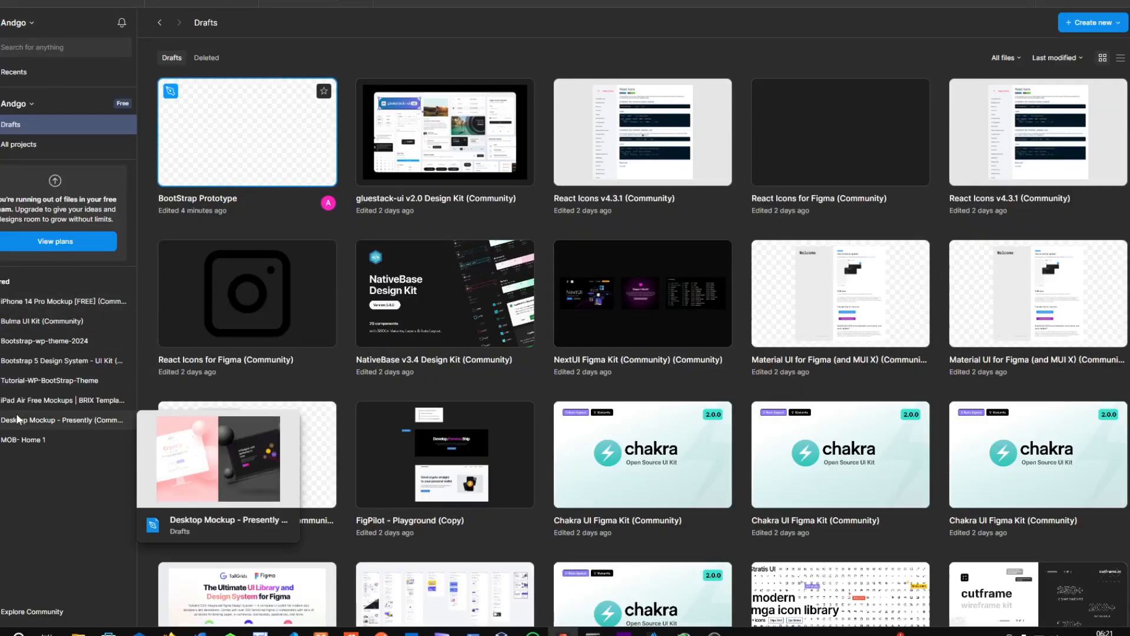
{"action": "left_click", "coordinate": [41, 361]}
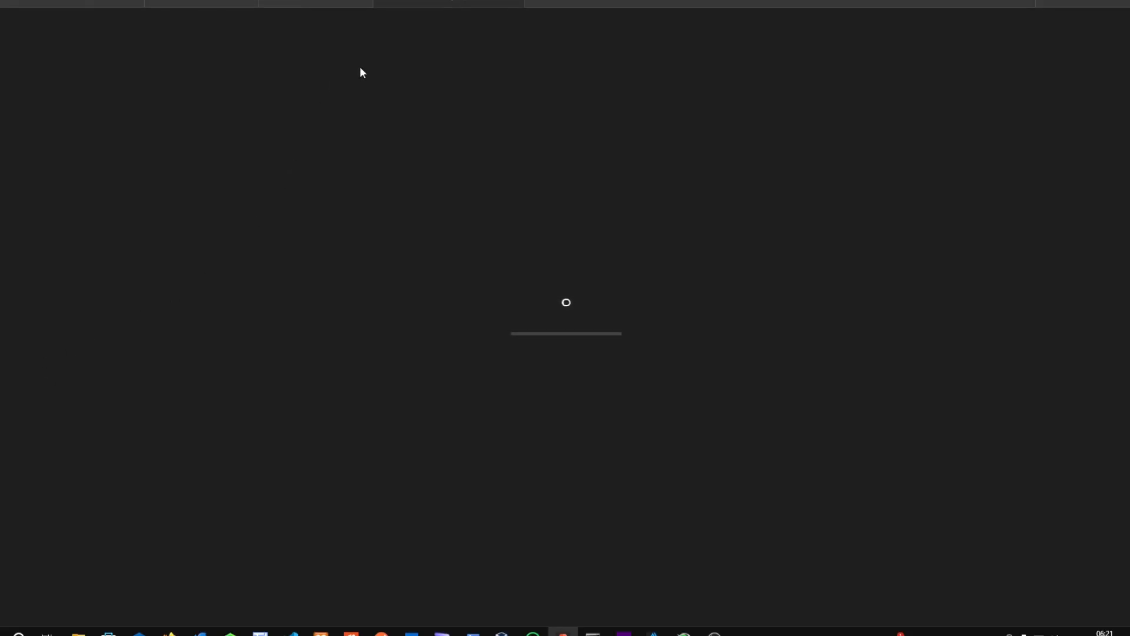
{"action": "left_click", "coordinate": [319, 6]}
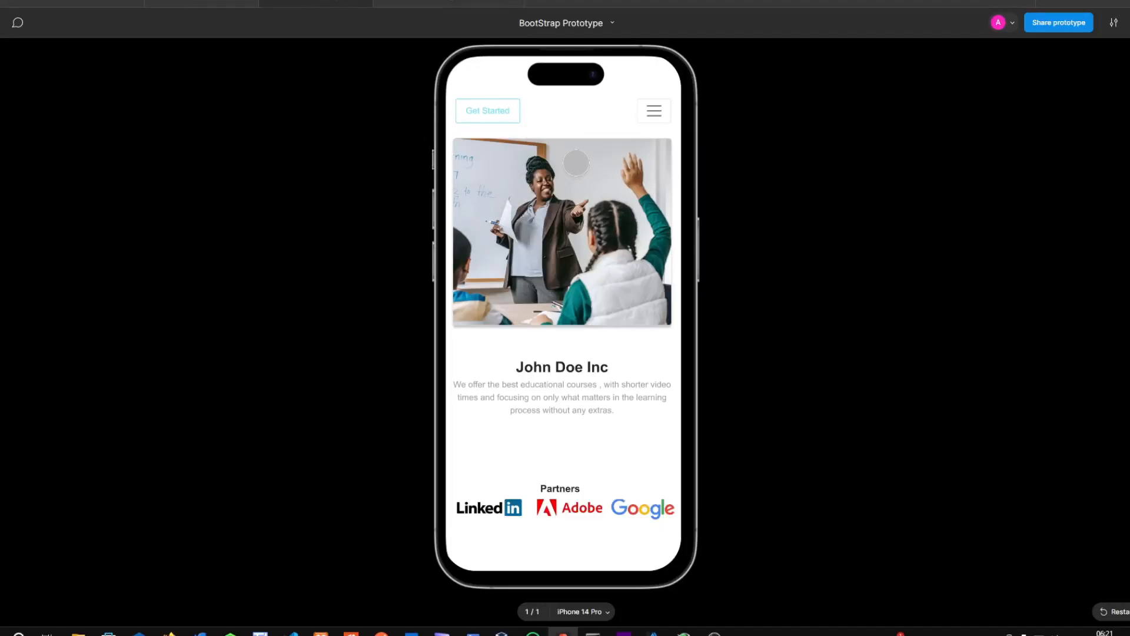
{"action": "left_click", "coordinate": [214, 2]}
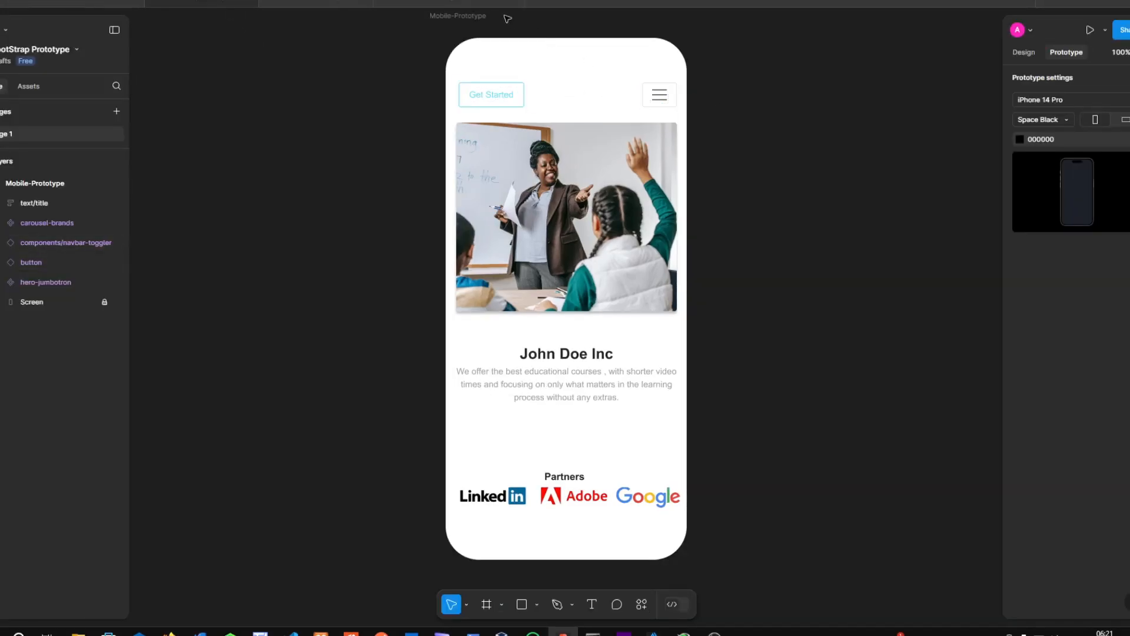
Switch to the Bootstrap 5 Design System file and go to the main component of its local responsive navbar header asset
{"action": "left_click", "coordinate": [469, 4]}
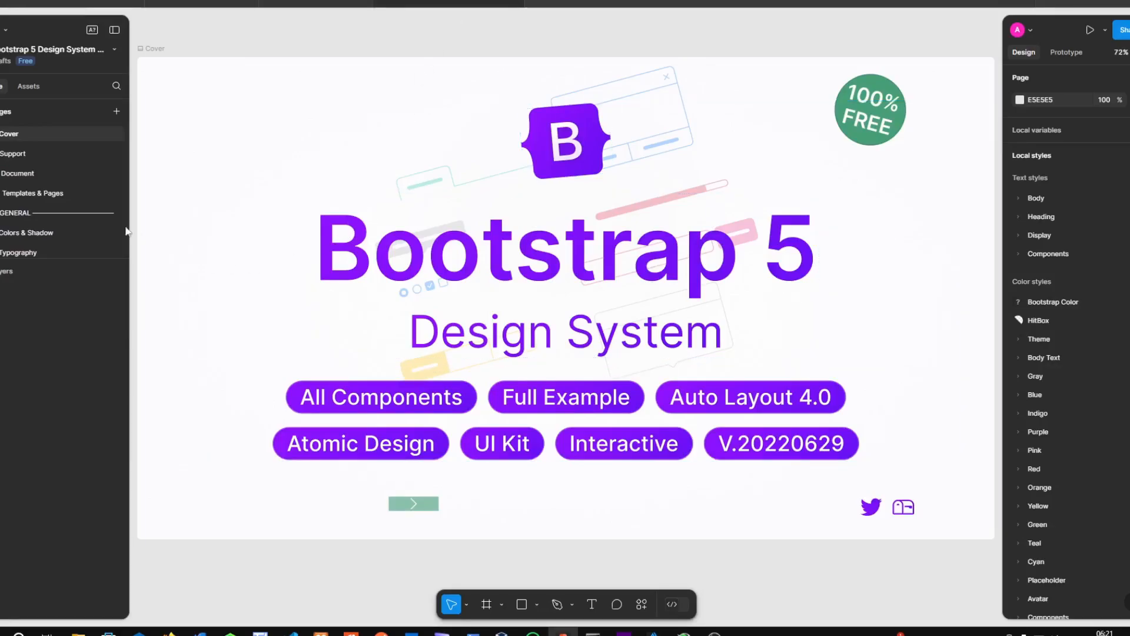
{"action": "left_click", "coordinate": [26, 86]}
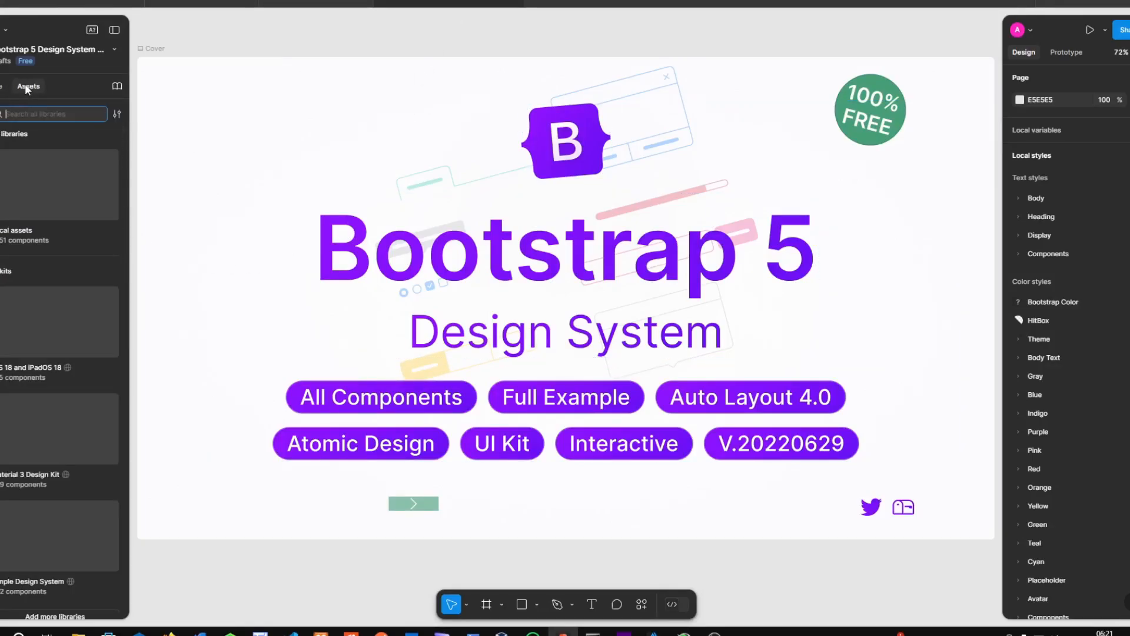
{"action": "left_click", "coordinate": [33, 182]}
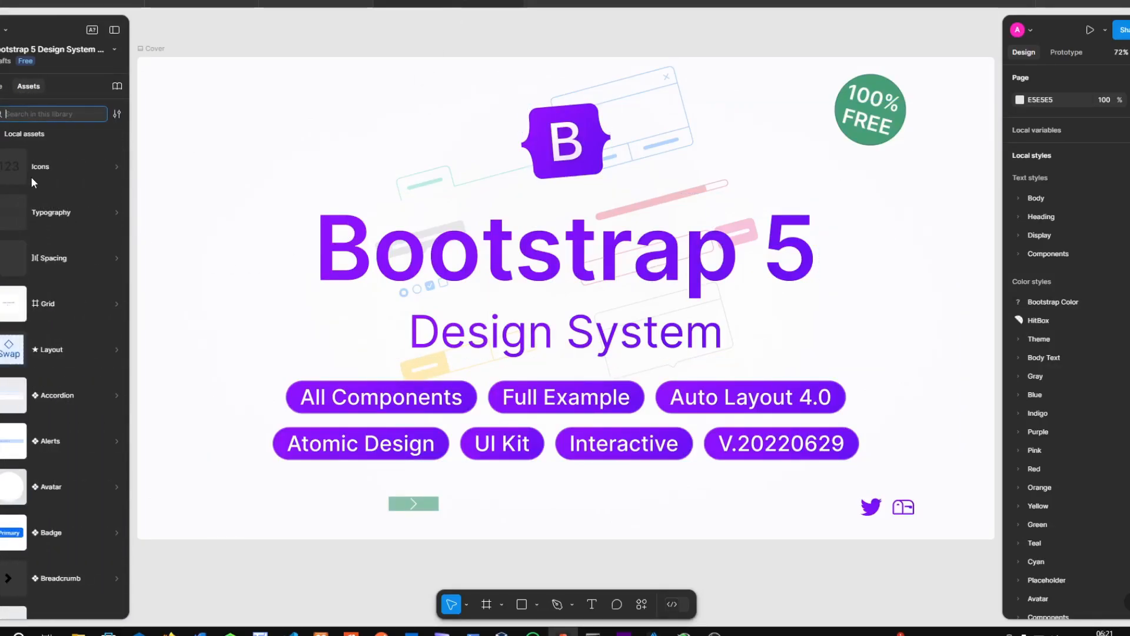
{"action": "scroll", "coordinate": [61, 394], "scroll_direction": "down", "scroll_amount": 5}
{"action": "scroll", "coordinate": [56, 423], "scroll_direction": "down", "scroll_amount": 10}
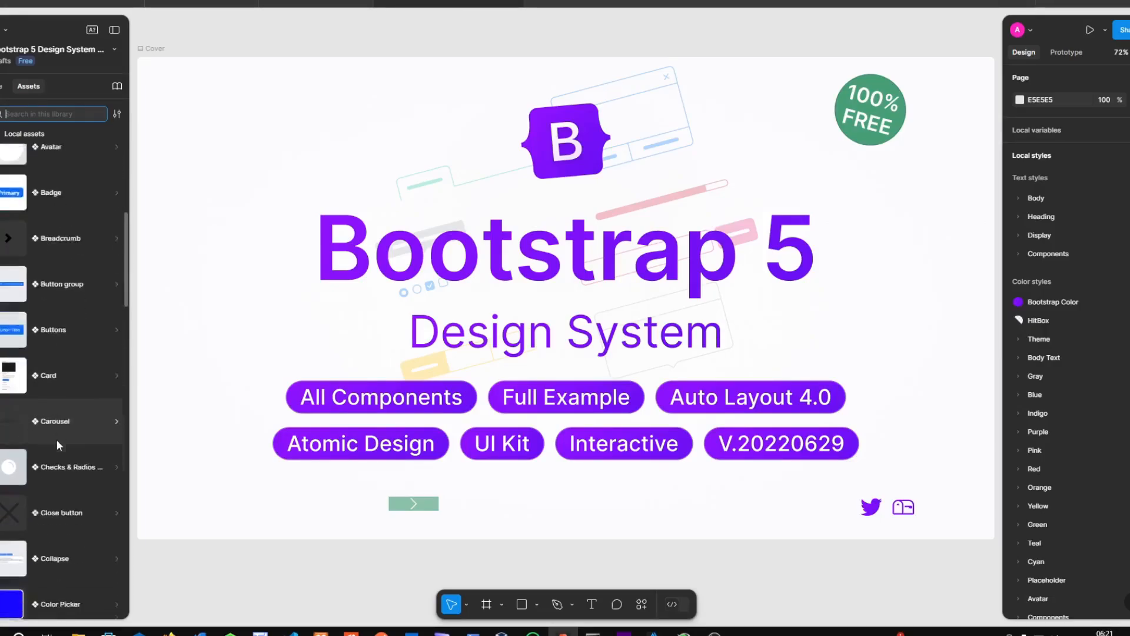
{"action": "scroll", "coordinate": [59, 485], "scroll_direction": "down", "scroll_amount": 8}
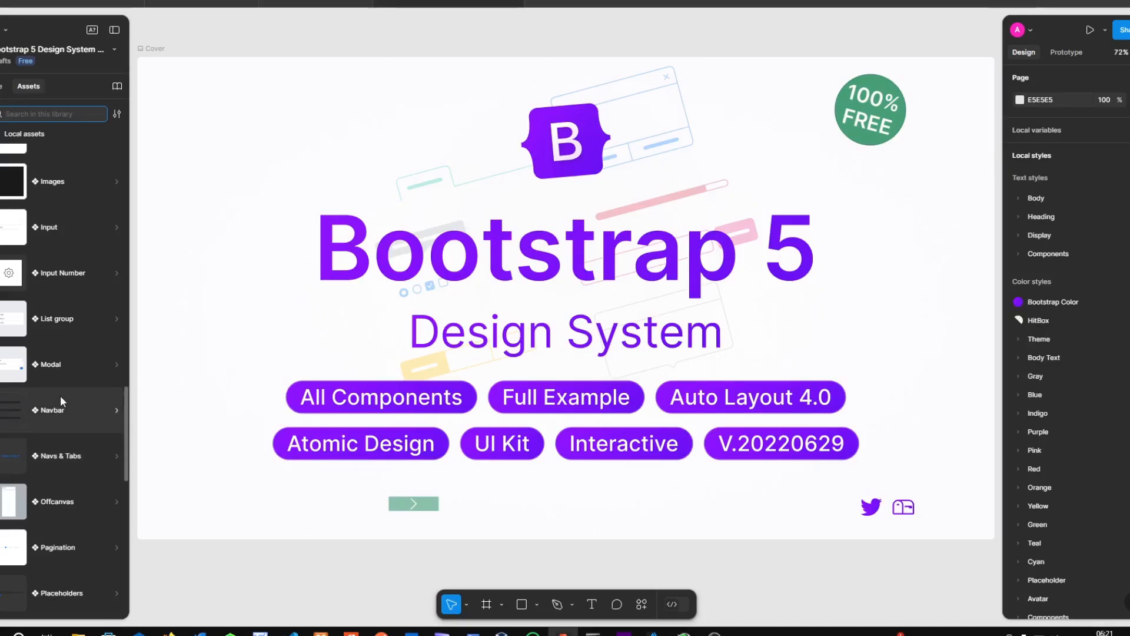
{"action": "left_click", "coordinate": [60, 403]}
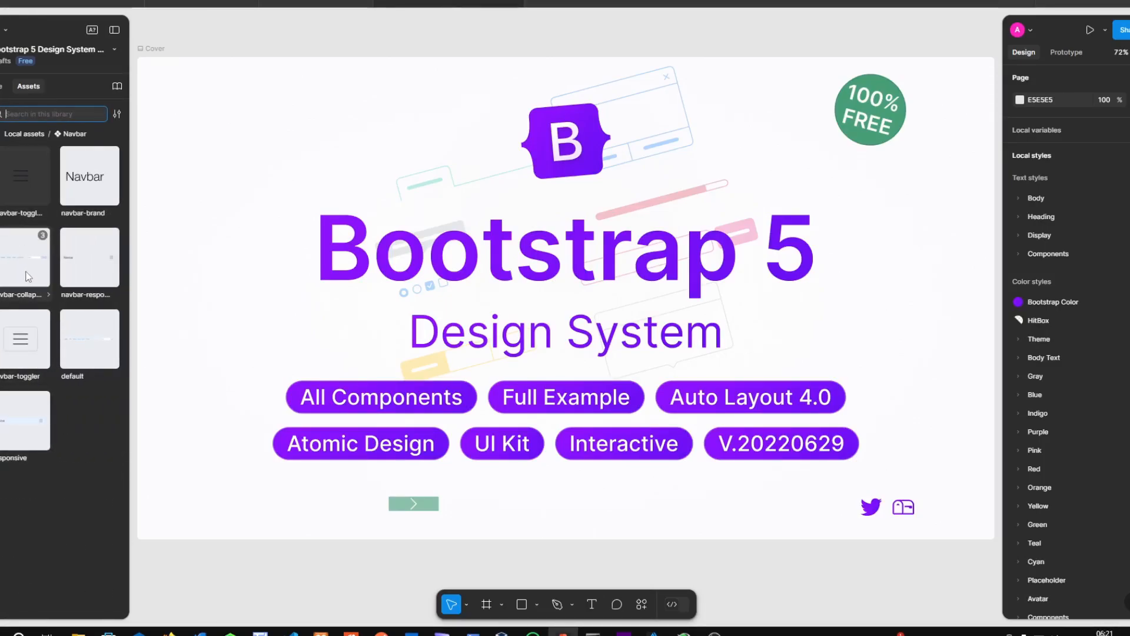
{"action": "right_click", "coordinate": [91, 269]}
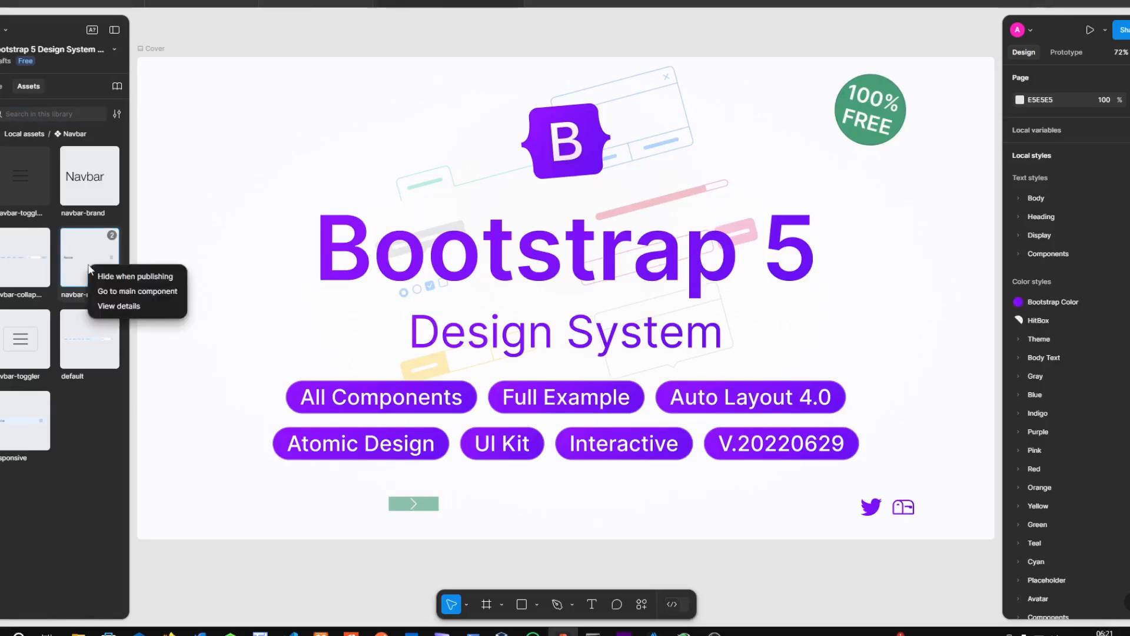
{"action": "left_click", "coordinate": [127, 292]}
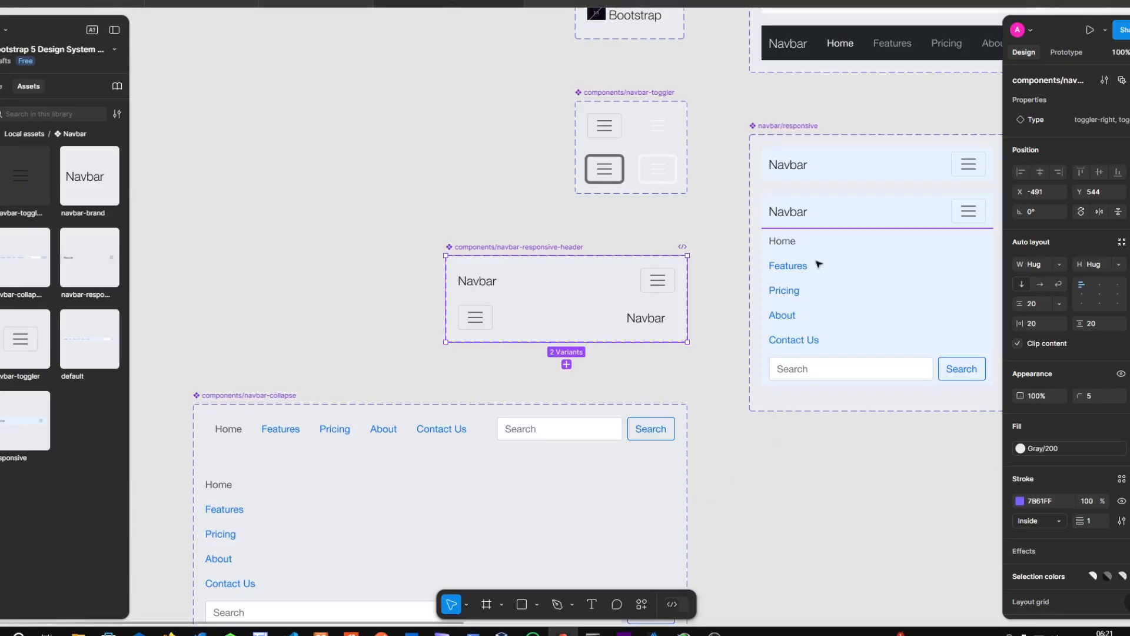
Copy the wrapper frame holding the Home to Contact Us links and search row from the expanded navbar/responsive variant
{"action": "right_click", "coordinate": [88, 270]}
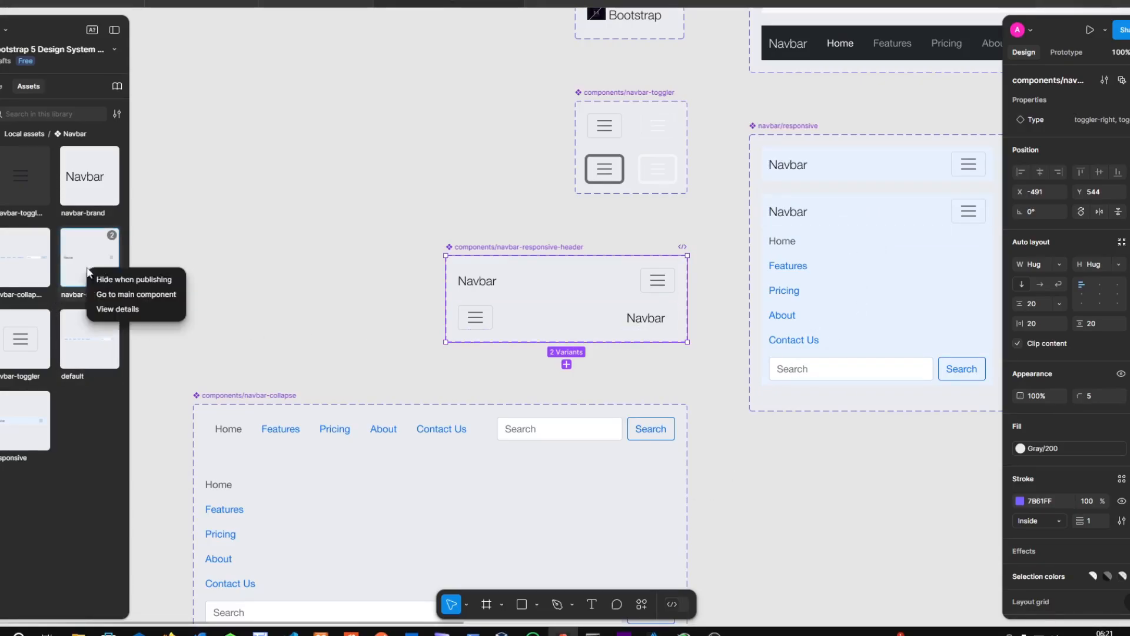
{"action": "left_click", "coordinate": [901, 230]}
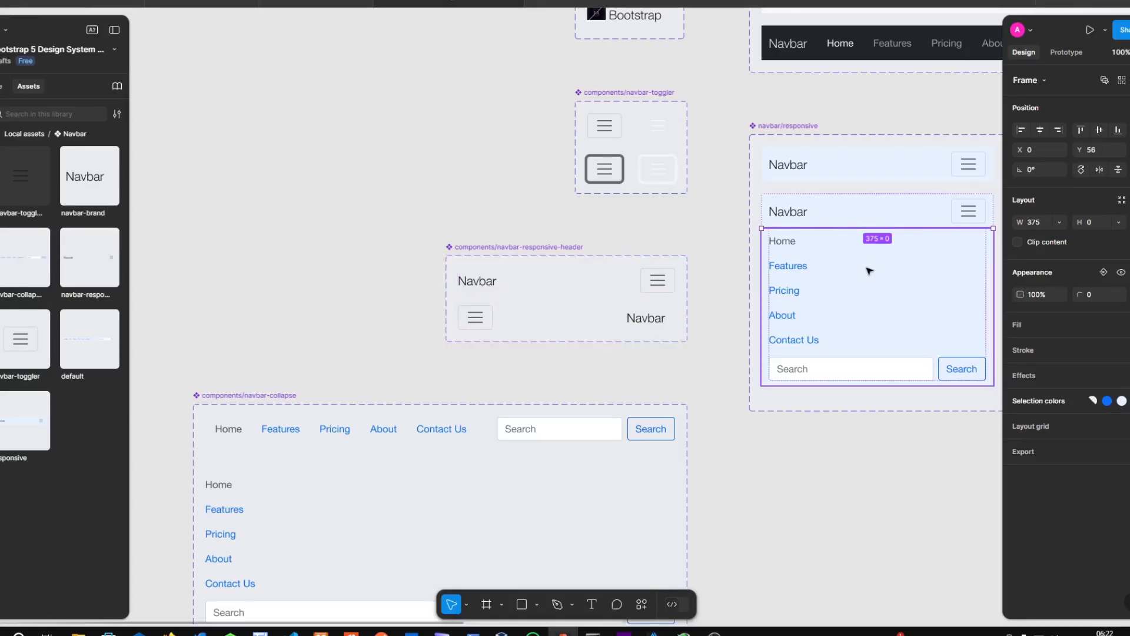
{"action": "key", "text": "shift+a"}
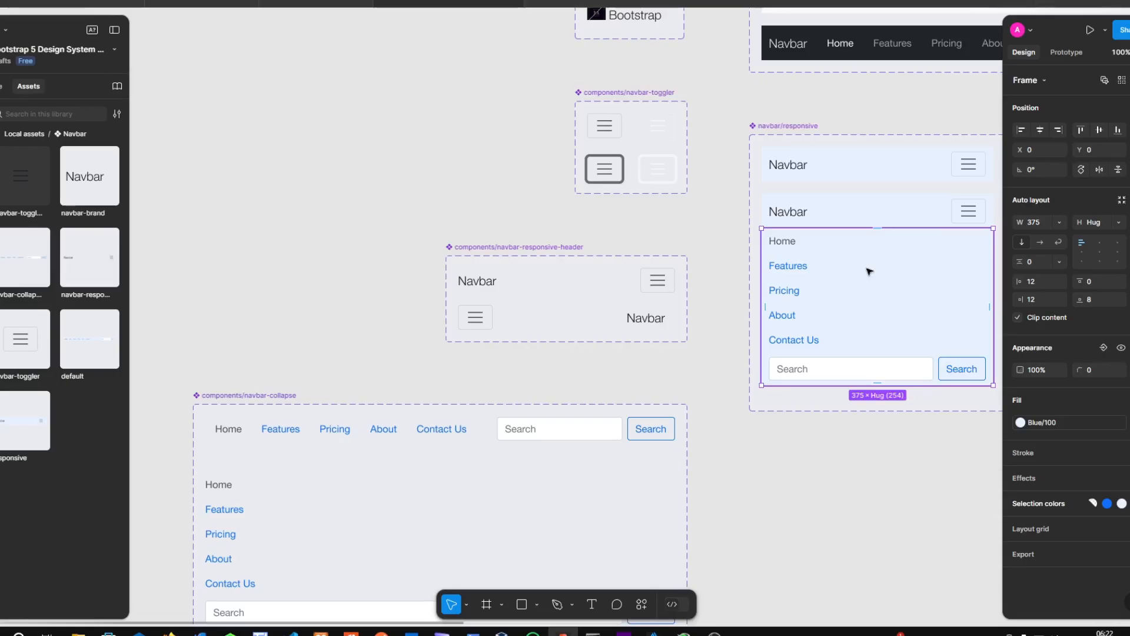
{"action": "right_click", "coordinate": [868, 269]}
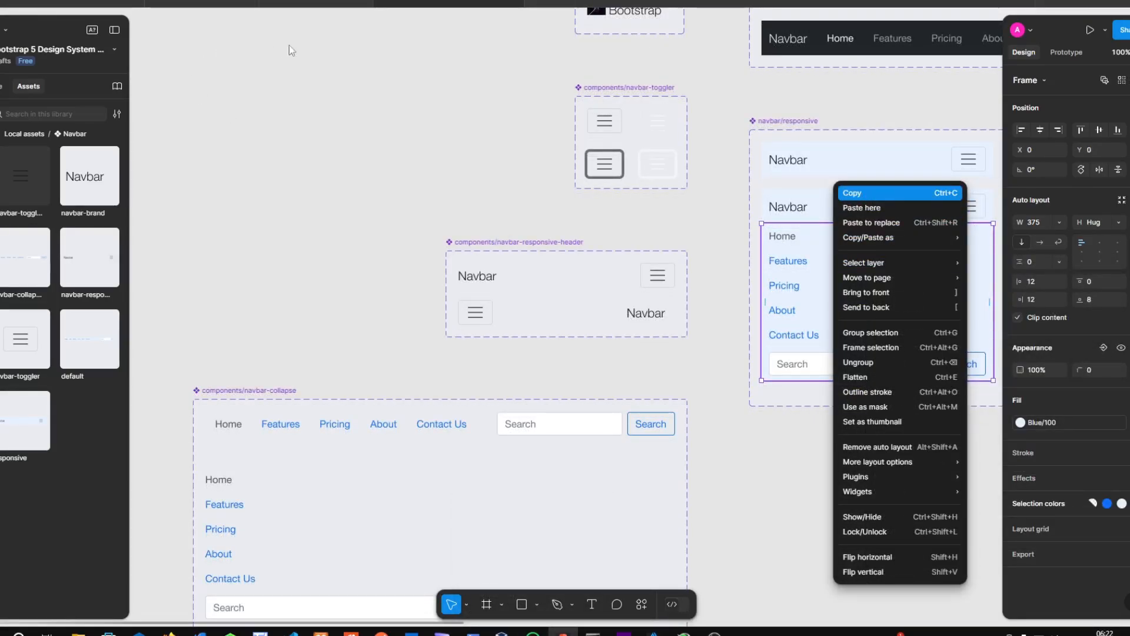
Paste the copied menu wrapper into the BootStrap Prototype file's Mobile-Prototype frame and place it just below the Get Started button and navbar-toggler
{"action": "left_click", "coordinate": [213, 2]}
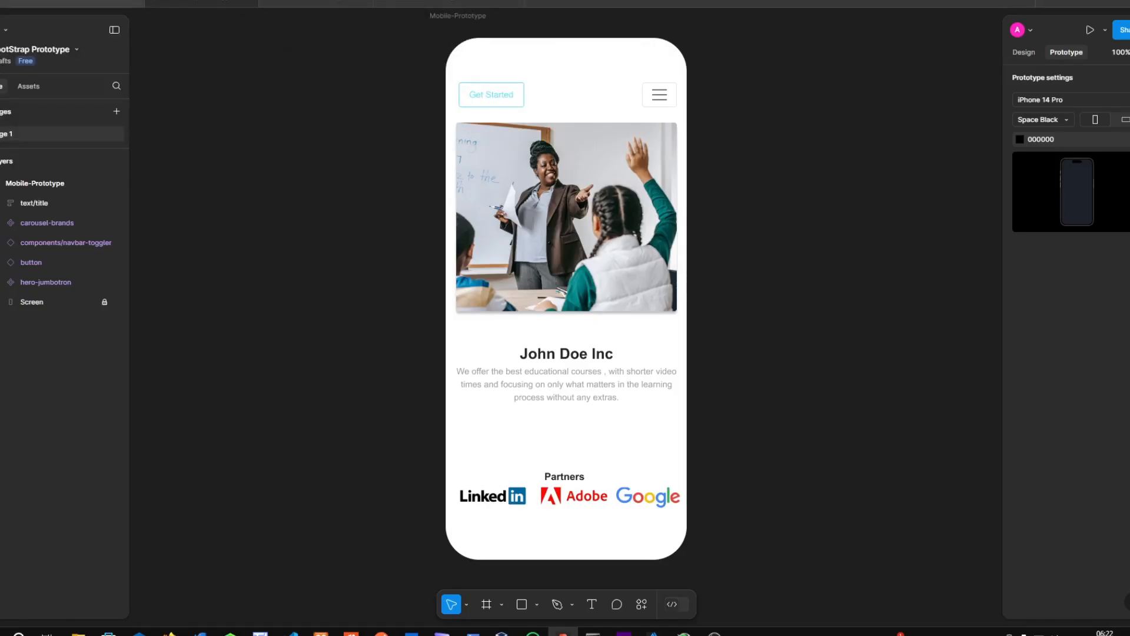
{"action": "left_click", "coordinate": [100, 3]}
{"action": "key", "text": "ctrl+alt+Return"}
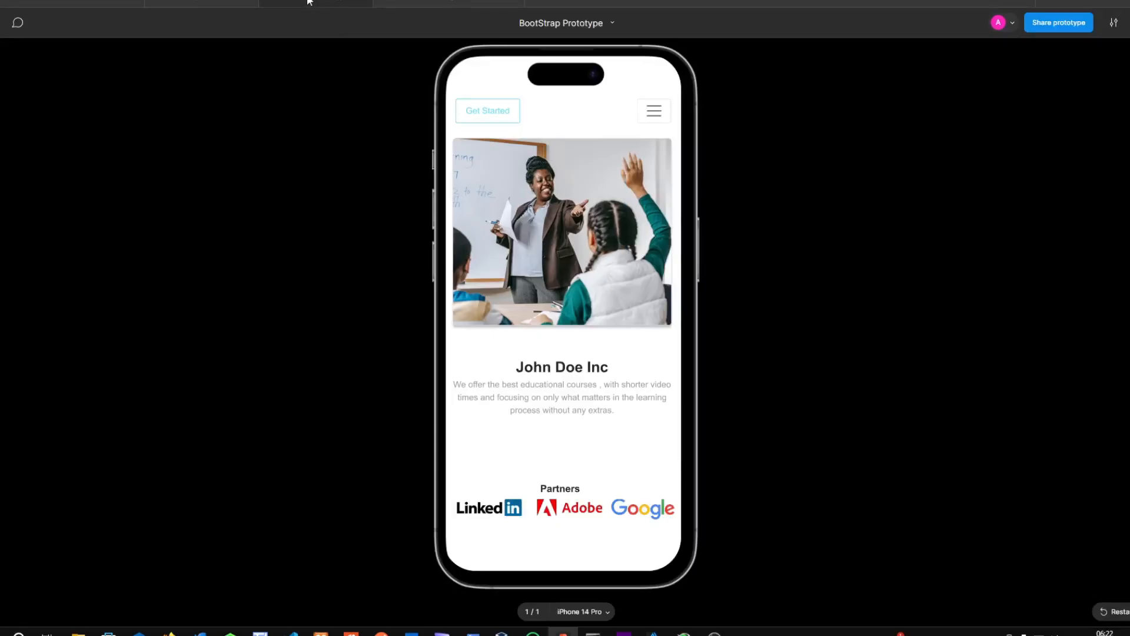
{"action": "left_click", "coordinate": [221, 2]}
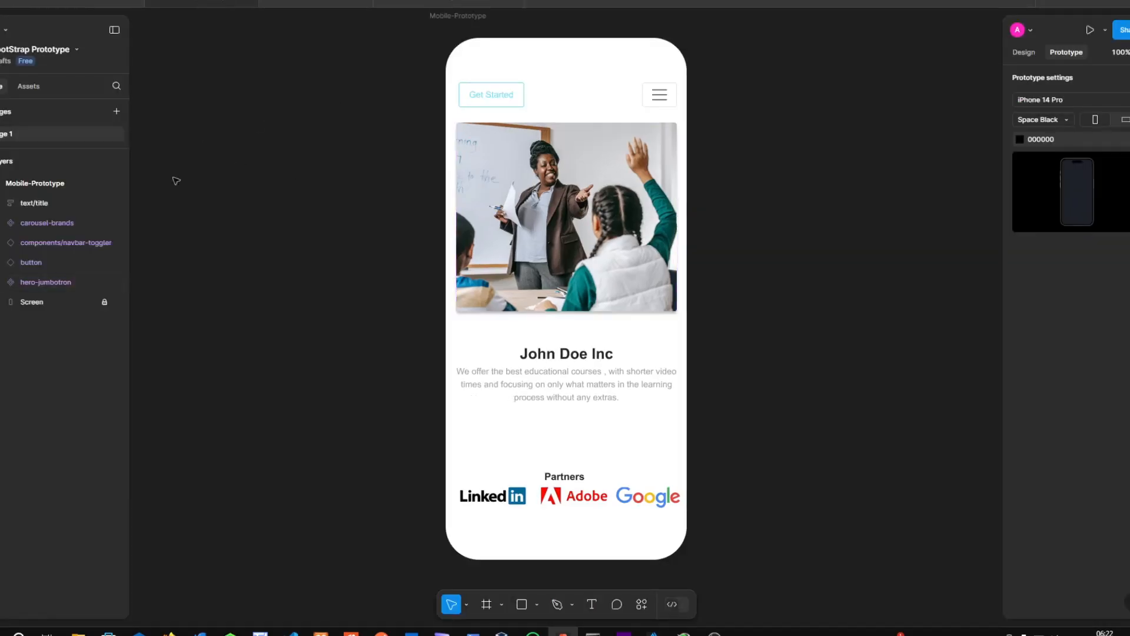
{"action": "left_click", "coordinate": [644, 96]}
{"action": "key", "text": "ctrl+v"}
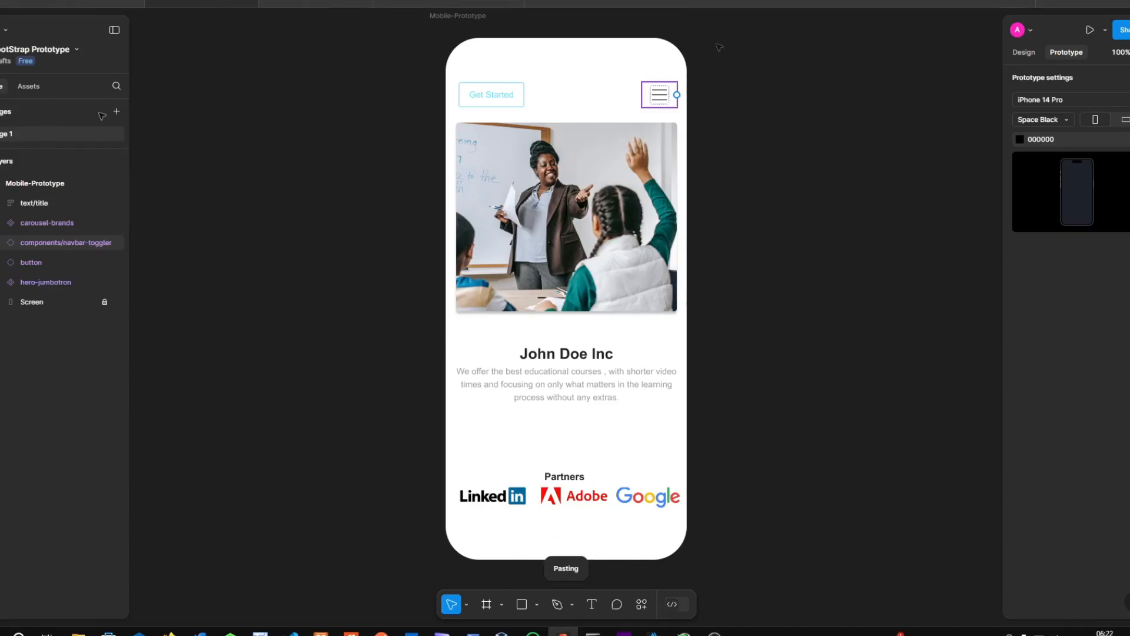
{"action": "left_click_drag", "start_coordinate": [590, 295], "coordinate": [591, 151]}
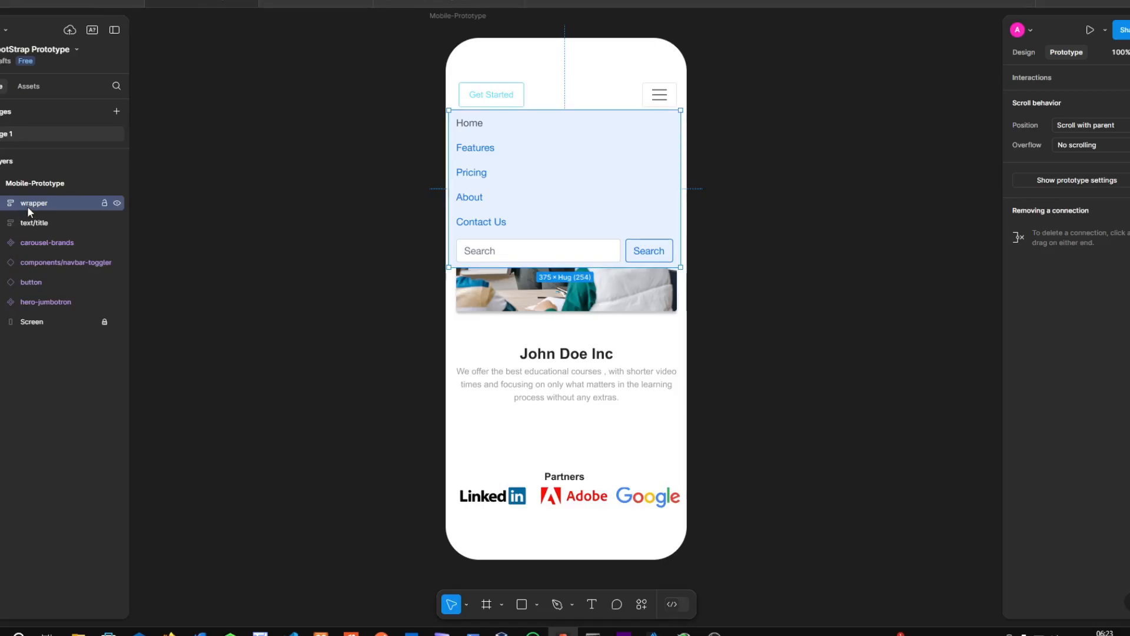
{"action": "left_click_drag", "start_coordinate": [577, 135], "coordinate": [577, 136]}
In the Bootstrap 5 Design System file, copy the zero-height frame of the Expanded=true, default navbar variant
{"action": "left_click", "coordinate": [418, 1]}
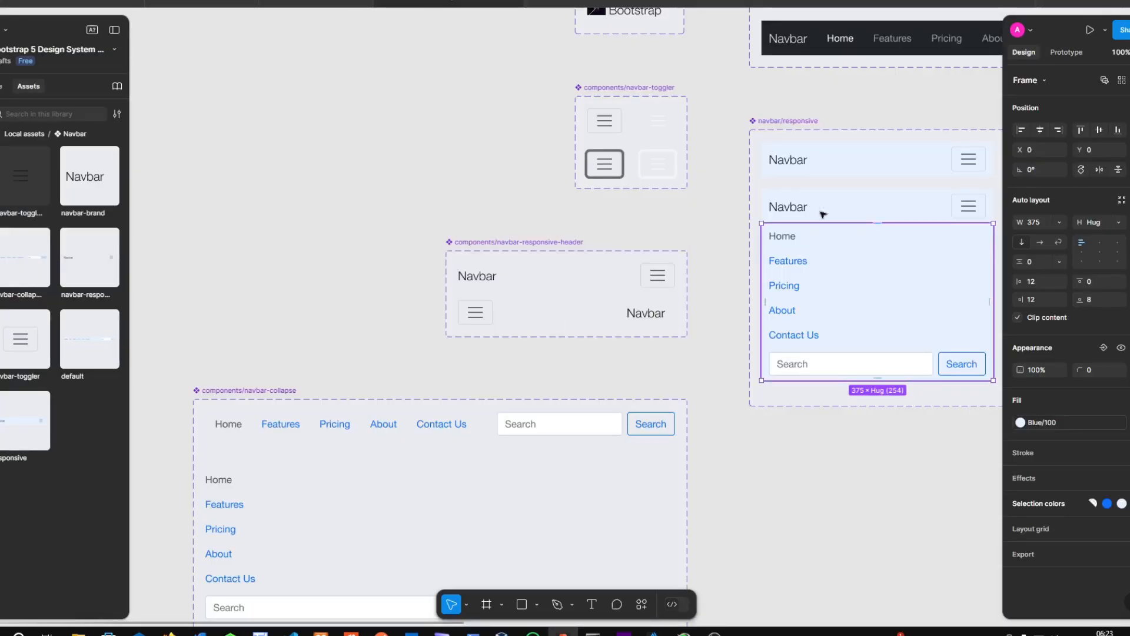
{"action": "left_click", "coordinate": [2, 86]}
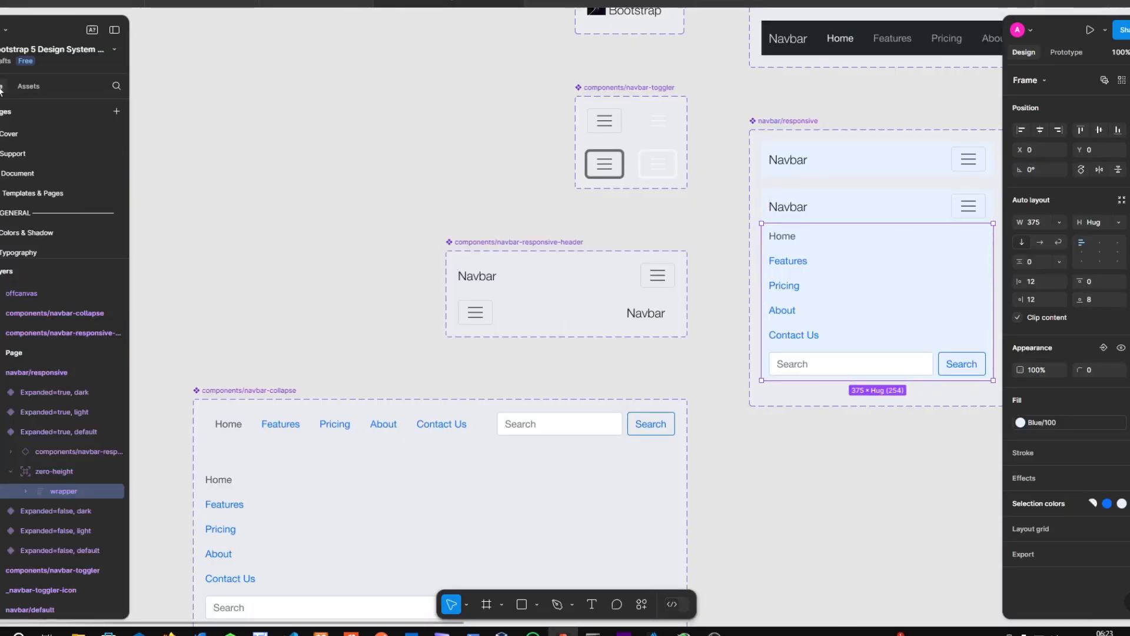
{"action": "left_click", "coordinate": [37, 475]}
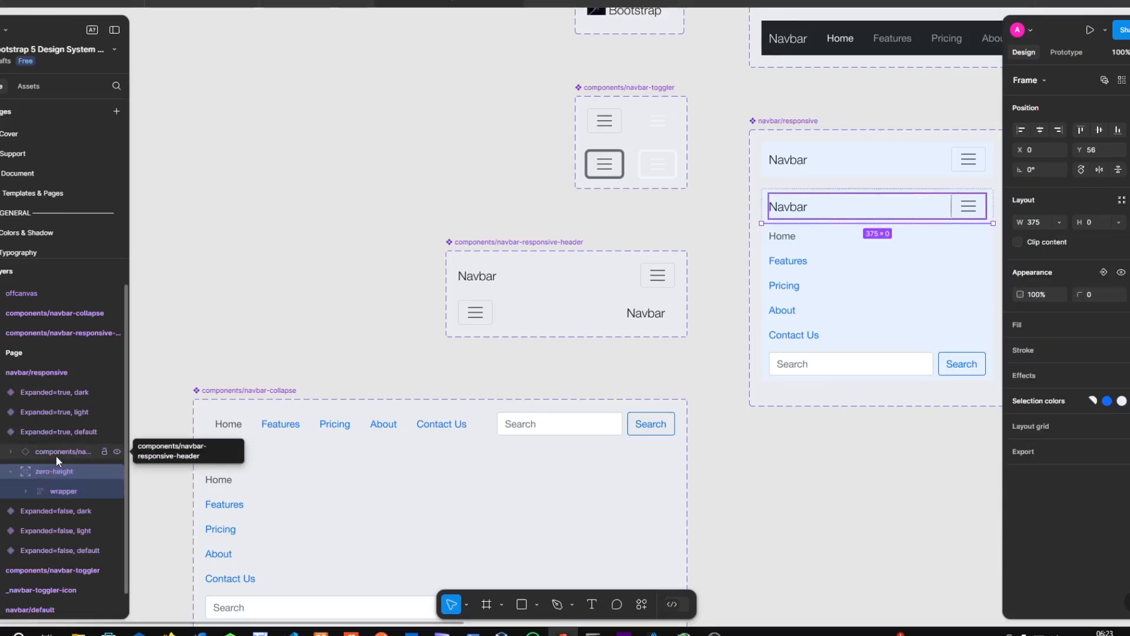
{"action": "left_click", "coordinate": [55, 453]}
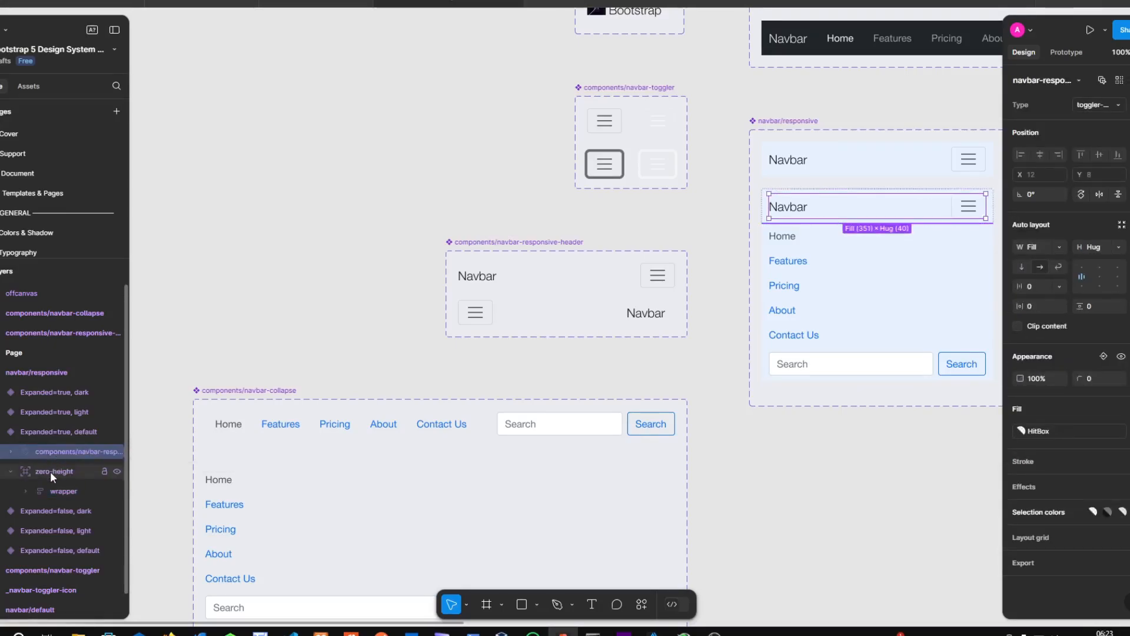
{"action": "left_click", "coordinate": [51, 471]}
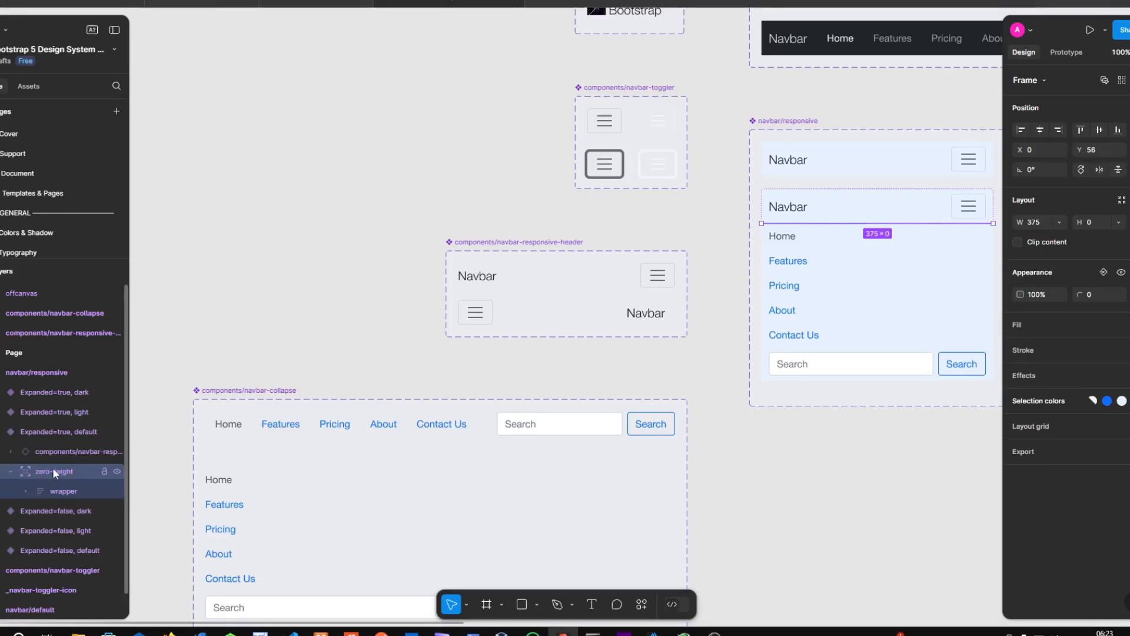
{"action": "right_click", "coordinate": [56, 471]}
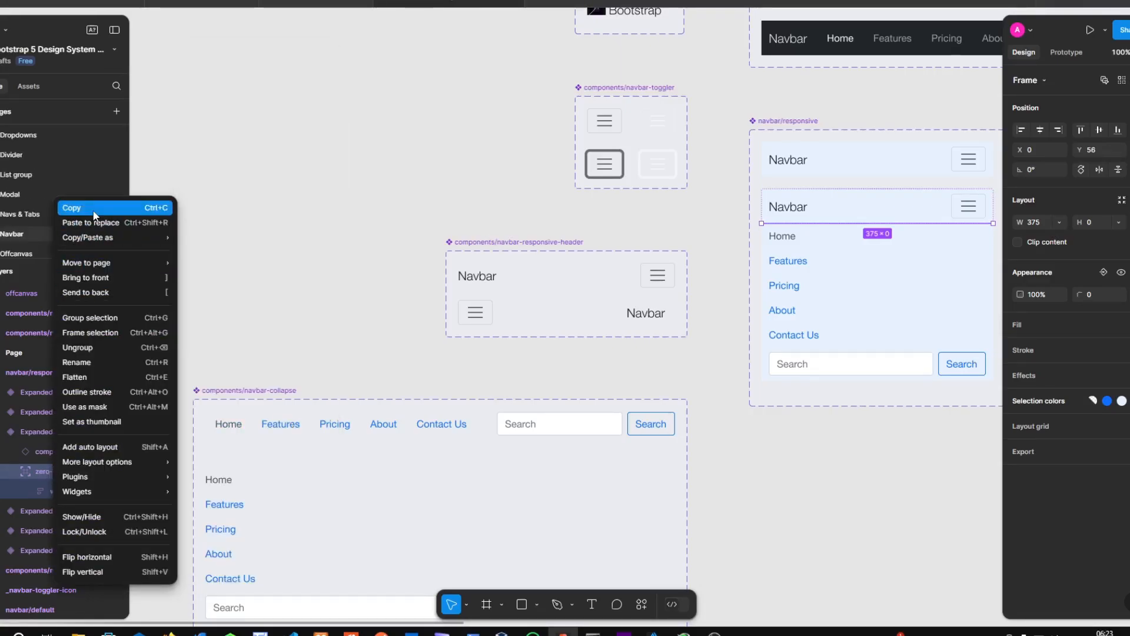
{"action": "left_click", "coordinate": [94, 209]}
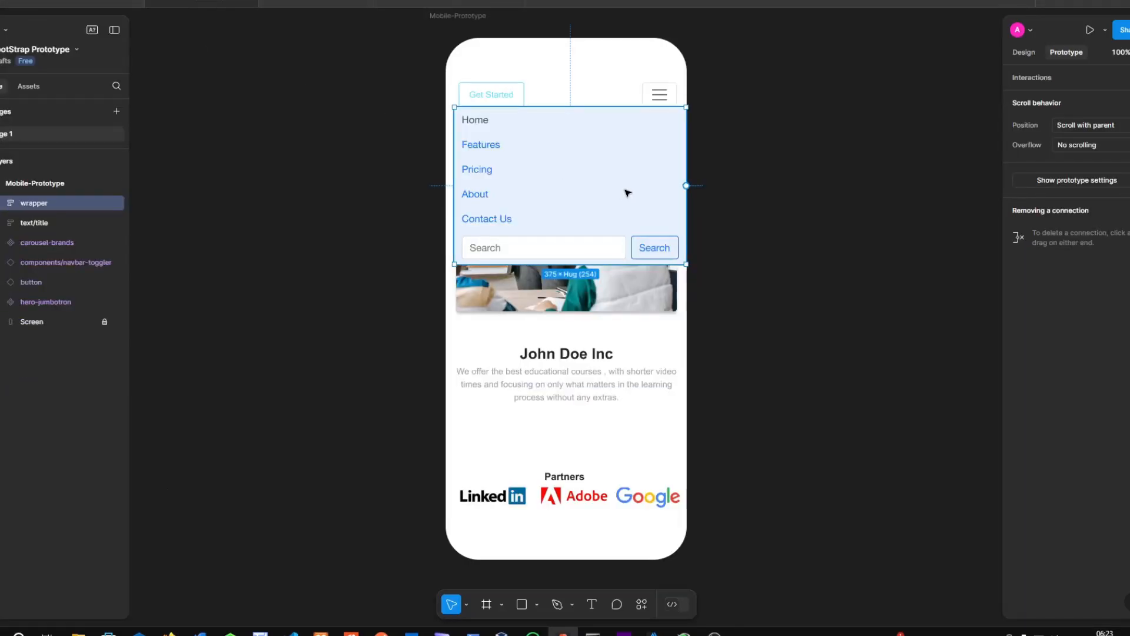
Delete the menu wrapper from the Mobile-Prototype frame and paste the copied zero-height frame there
{"action": "key", "text": "Delete"}
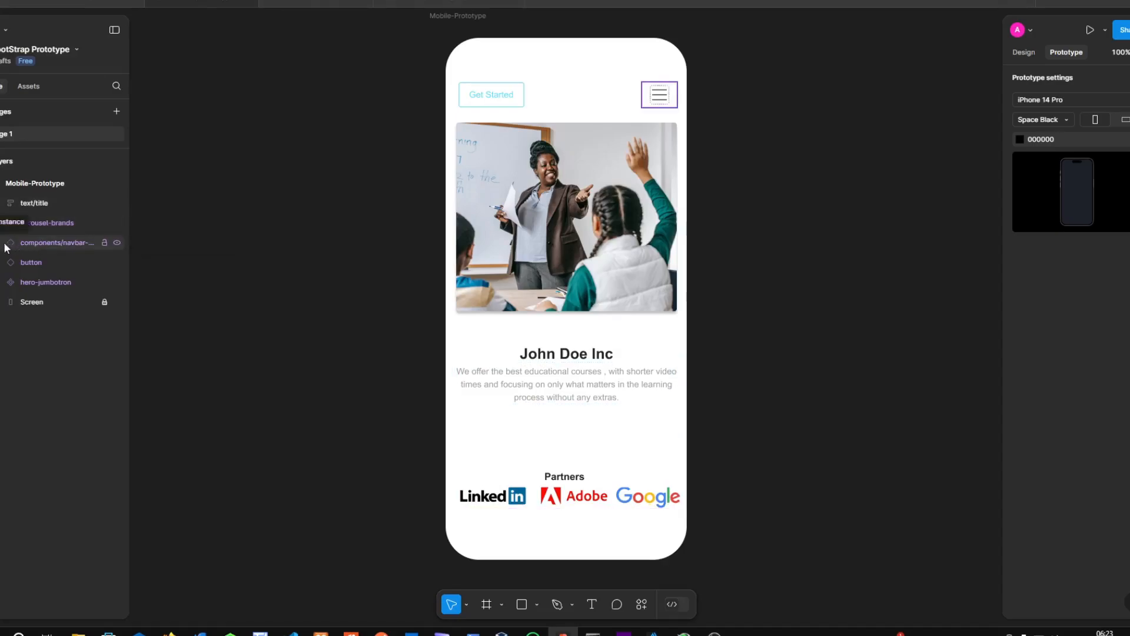
{"action": "left_click", "coordinate": [7, 243]}
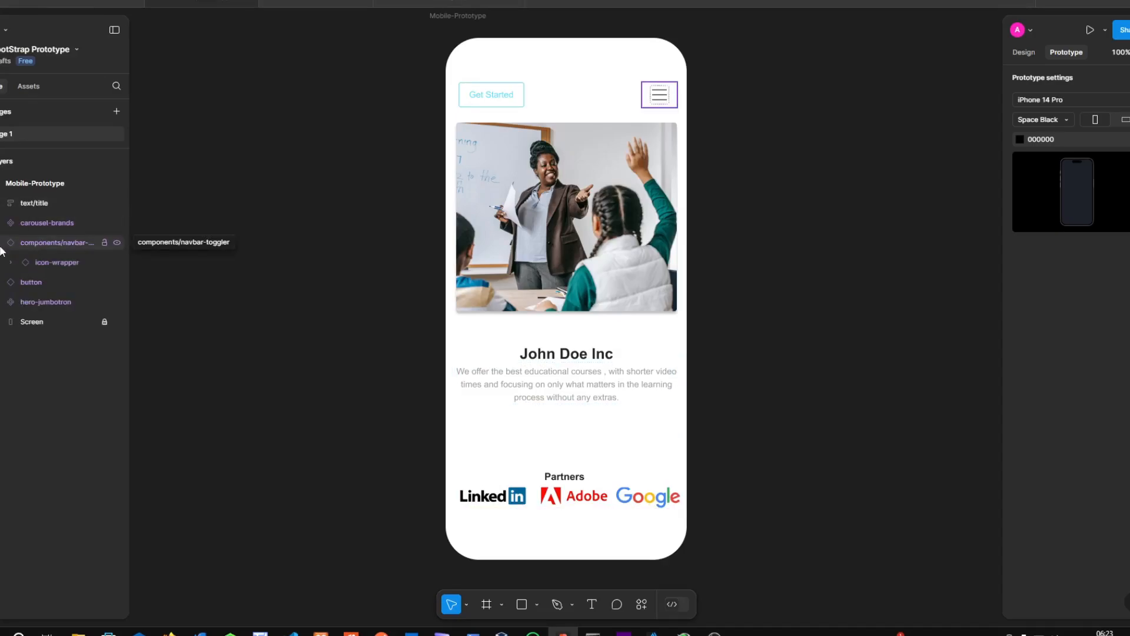
{"action": "key", "text": "ctrl+z"}
{"action": "right_click", "coordinate": [43, 241]}
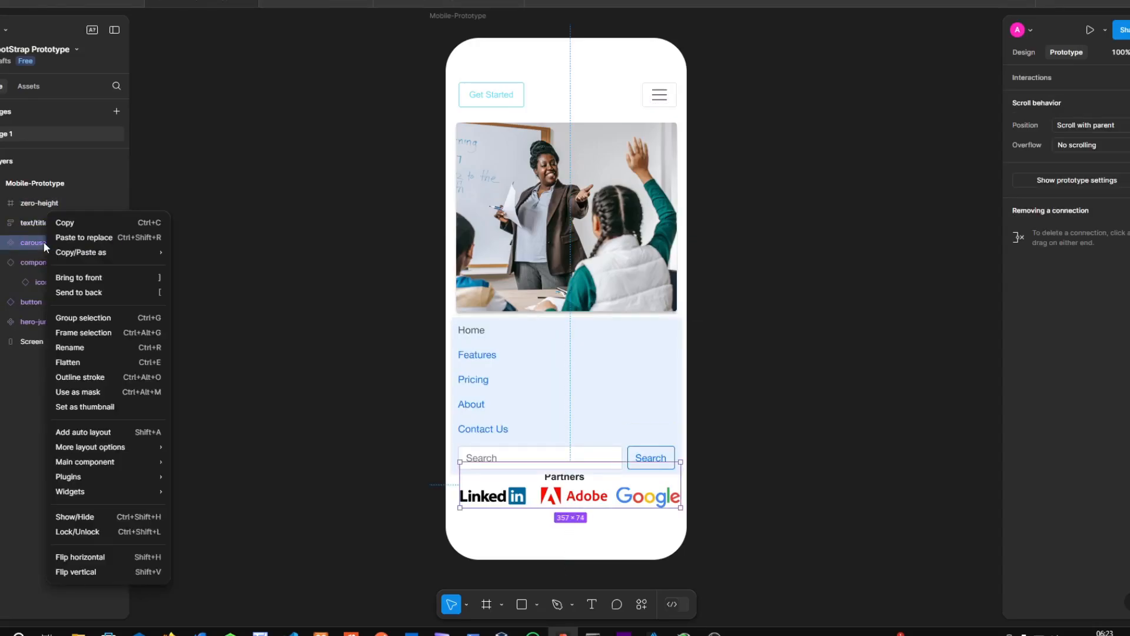
Move the menu wrapper out of the zero-height frame to just below the Get Started button and navbar-toggler
{"action": "left_click", "coordinate": [27, 203]}
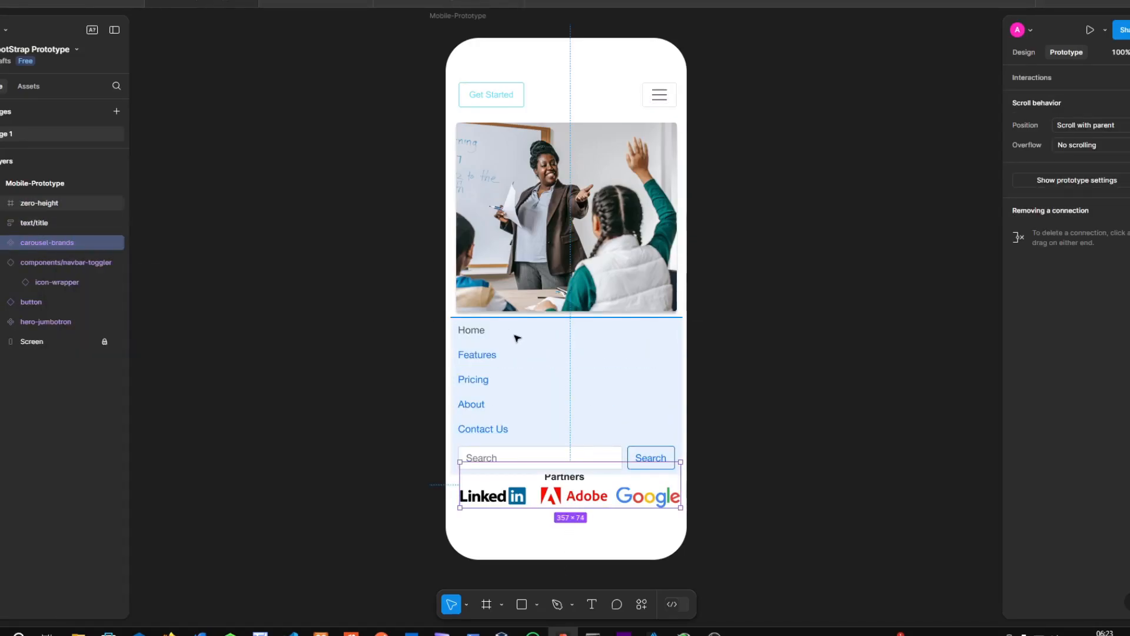
{"action": "left_click", "coordinate": [61, 264]}
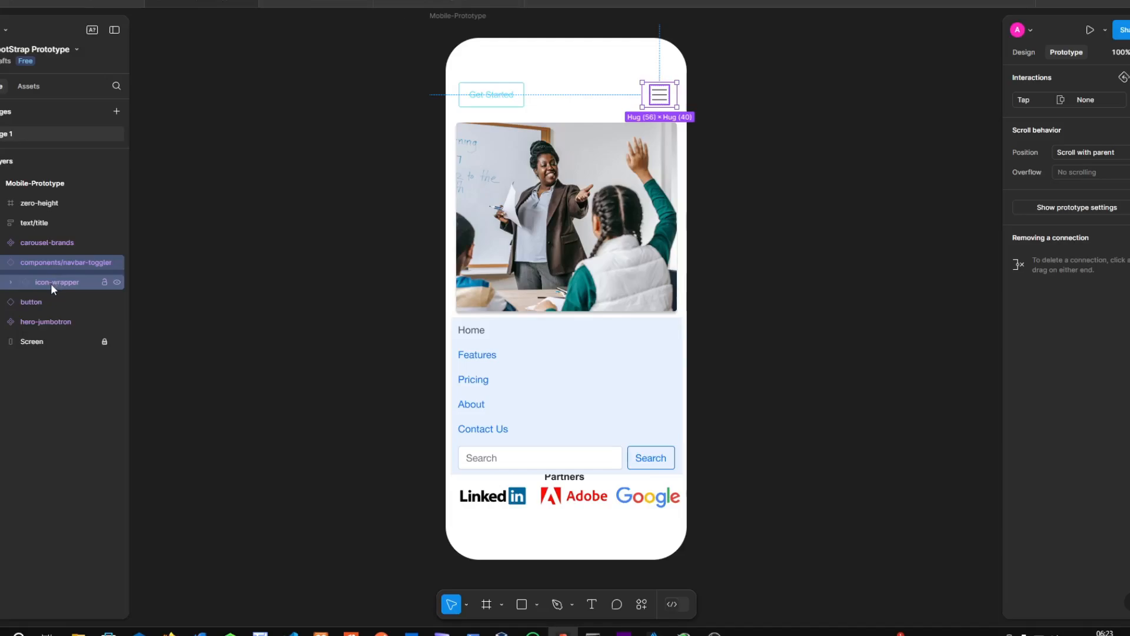
{"action": "left_click", "coordinate": [51, 284]}
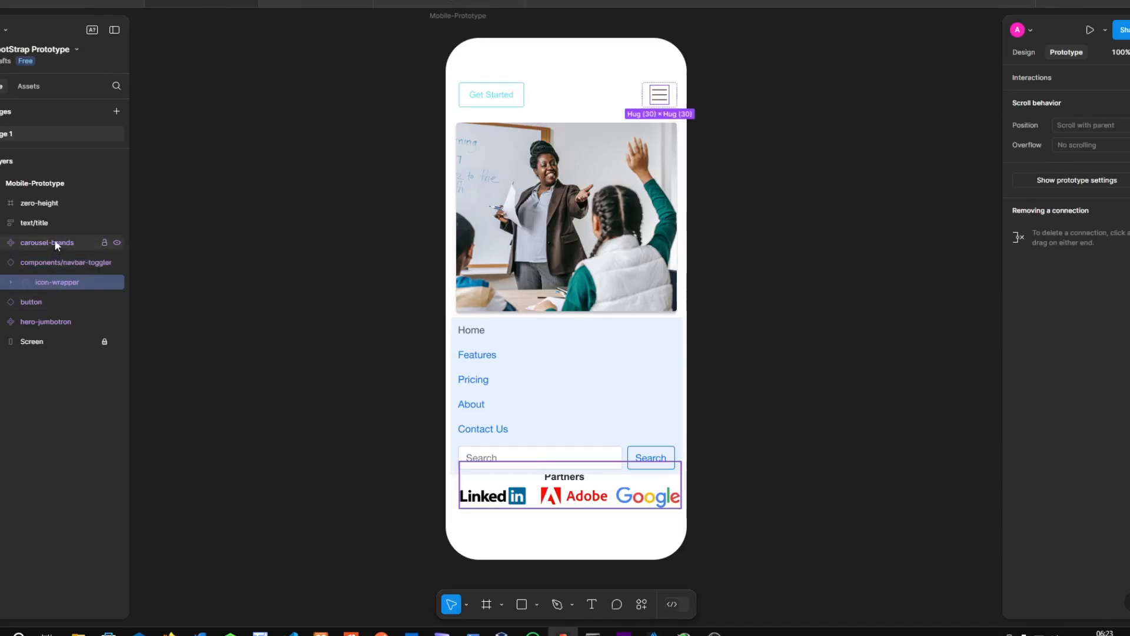
{"action": "left_click", "coordinate": [46, 206]}
{"action": "left_click_drag", "start_coordinate": [588, 352], "coordinate": [587, 146]}
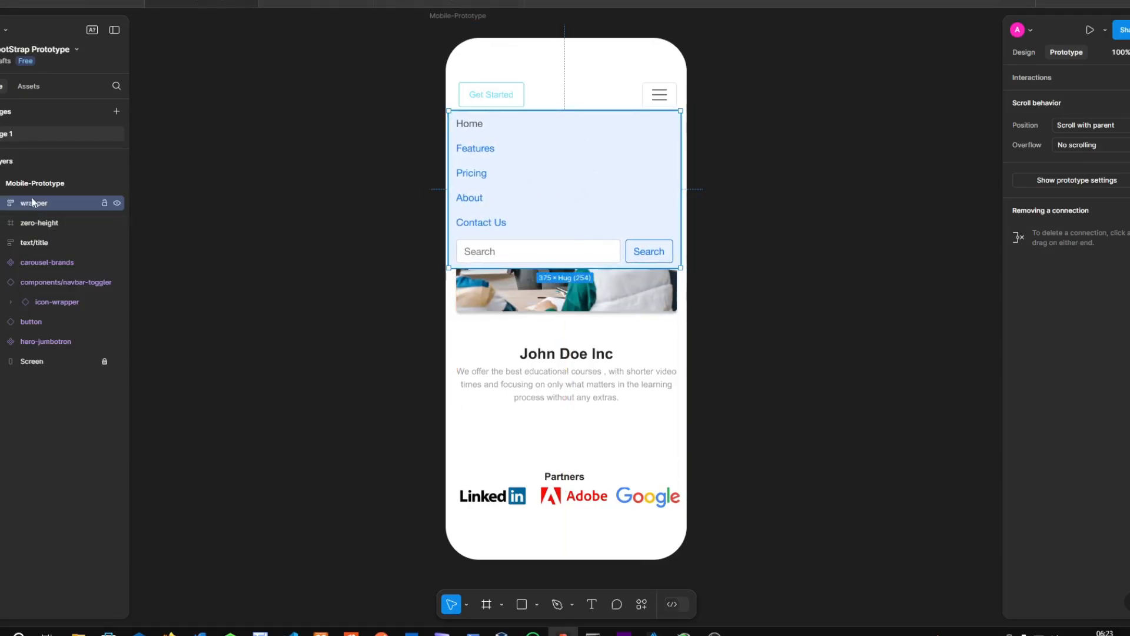
Create one component from the wrapper, zero-height, carousel-brands, navbar-toggler and button layers, leaving out text/title
{"action": "left_click", "coordinate": [1, 285]}
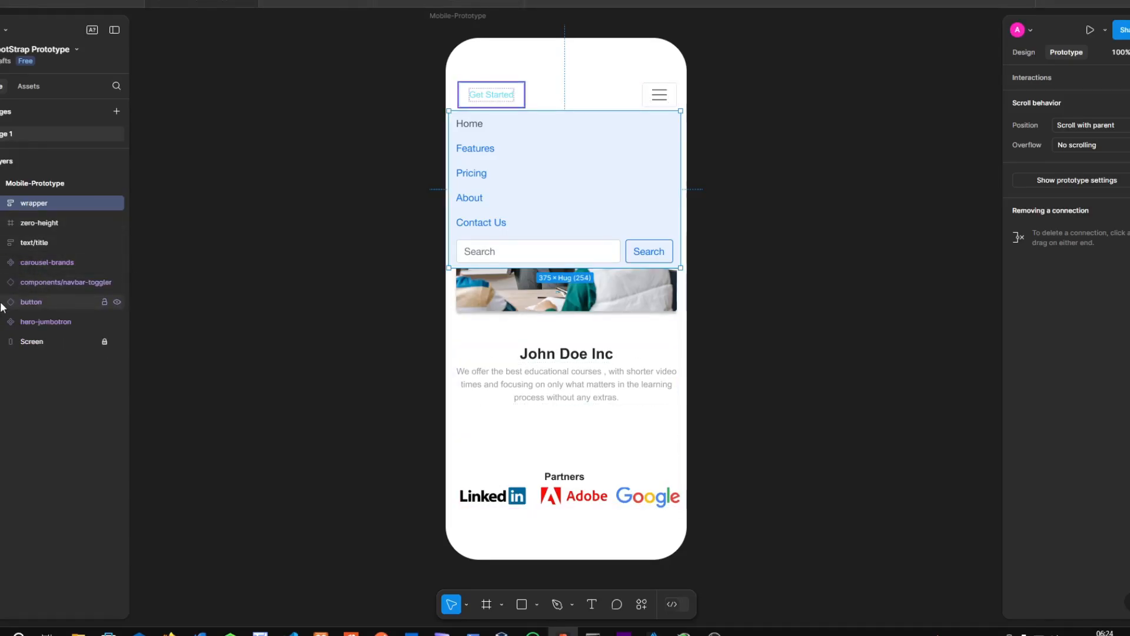
{"action": "left_click", "coordinate": [36, 301], "text": "shift"}
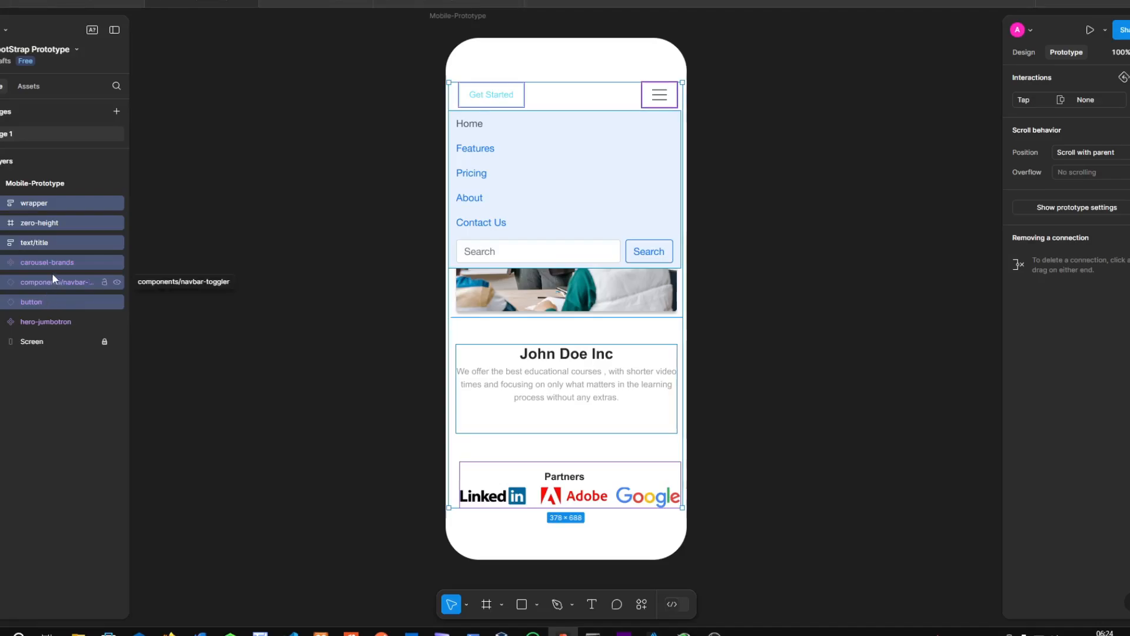
{"action": "left_click", "coordinate": [40, 241], "text": "ctrl"}
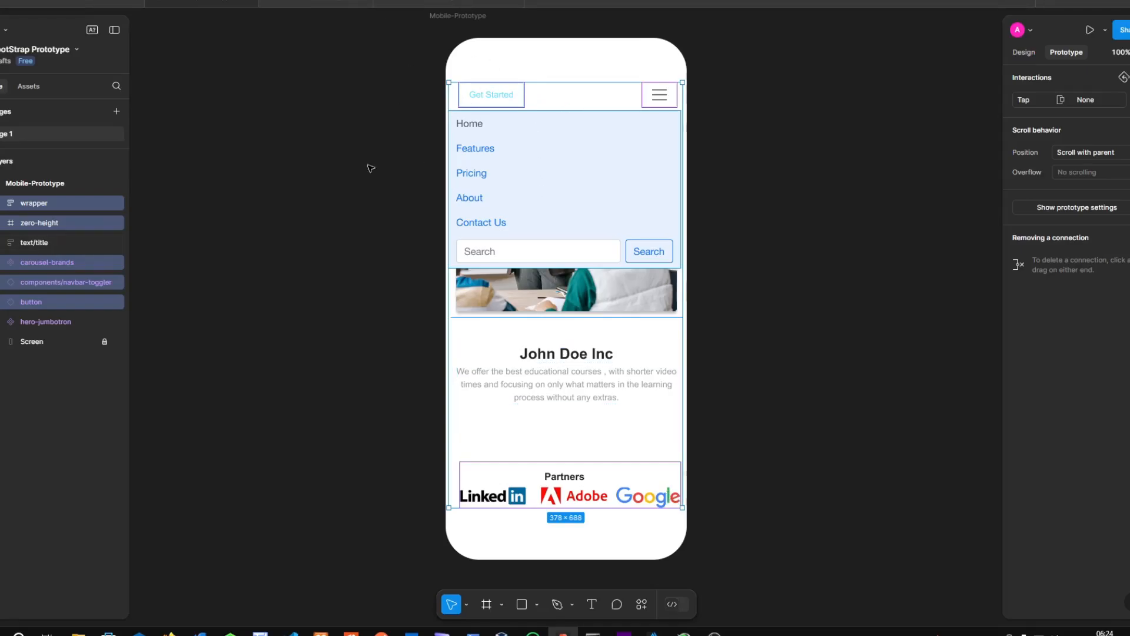
{"action": "right_click", "coordinate": [63, 200]}
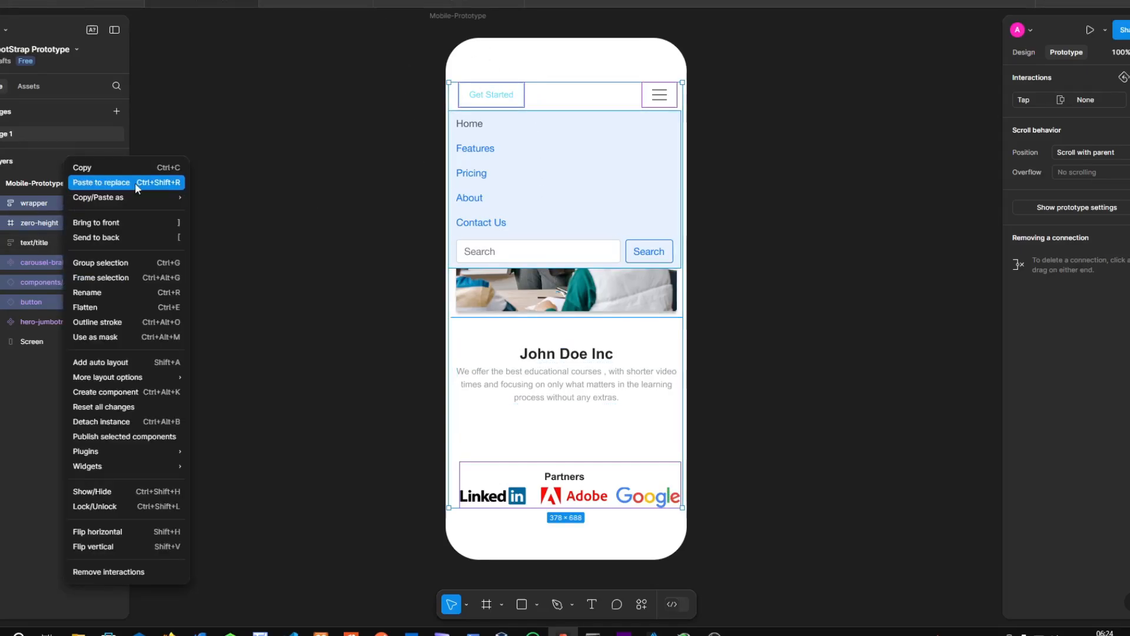
{"action": "left_click", "coordinate": [113, 392]}
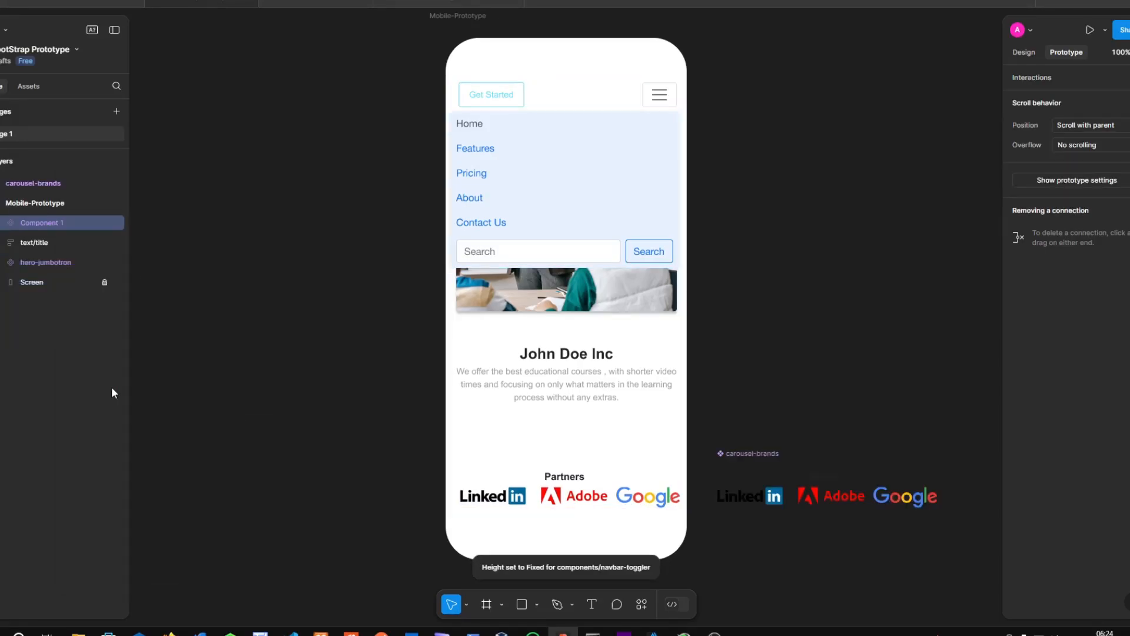
Rename the new component in the Mobile-Prototype frame as responsive-nav
{"action": "double_click", "coordinate": [57, 223]}
{"action": "type", "text": "re"}
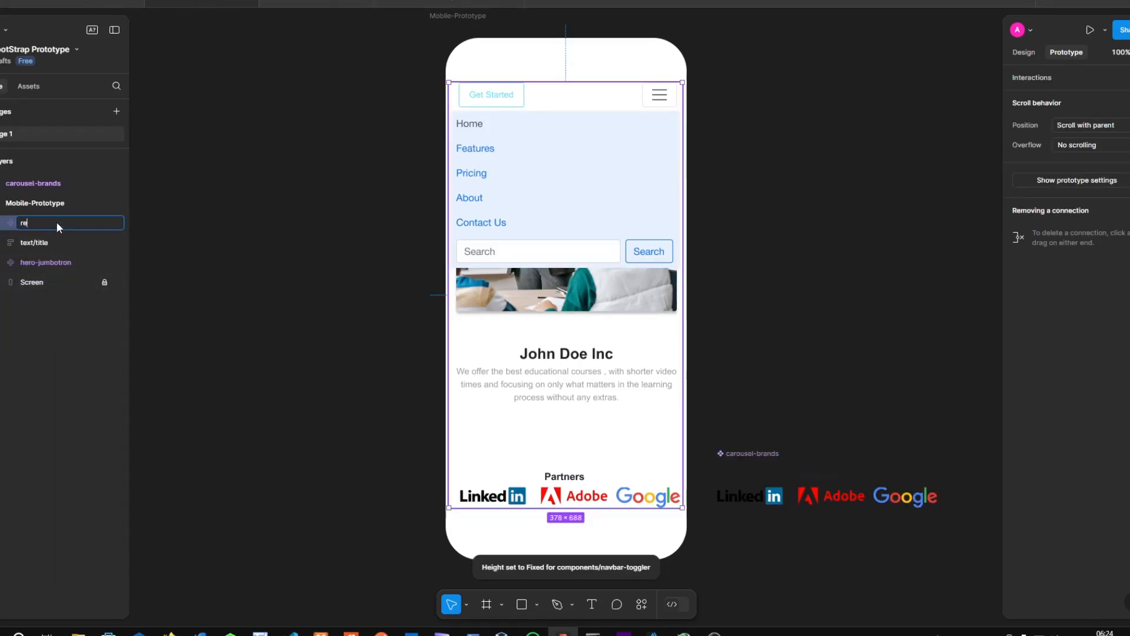
{"action": "type", "text": "sponsive-nav"}
{"action": "key", "text": "Return"}
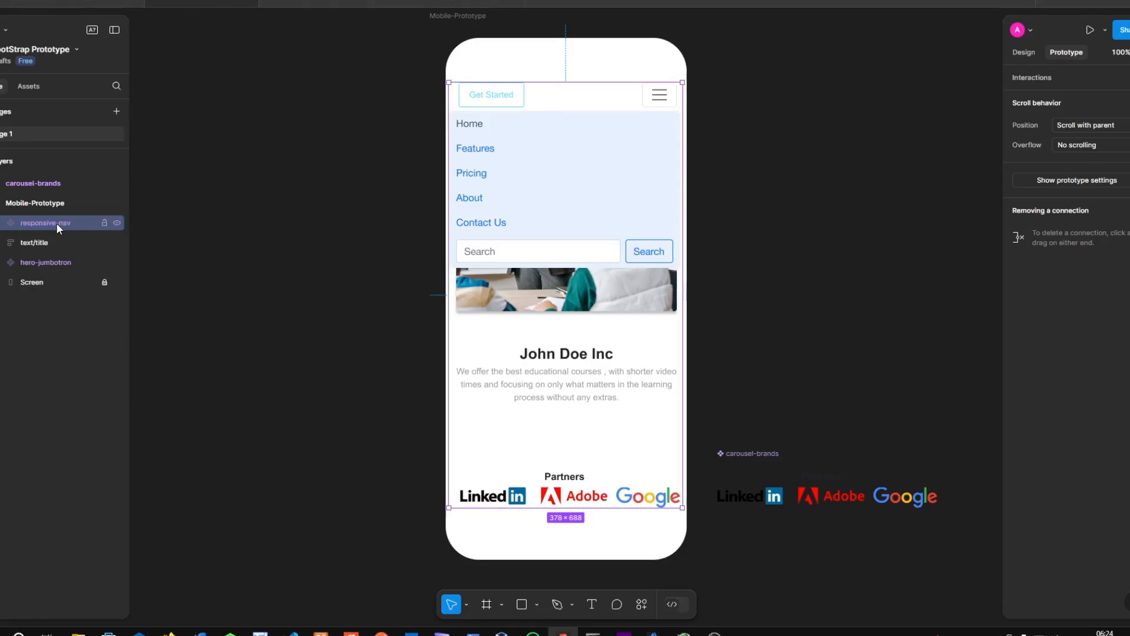
Move the carousel-brands instance out of responsive-nav to just below hero-jumbotron, and delete the carousel-brands main component beside the phone frame
{"action": "left_click", "coordinate": [4, 223]}
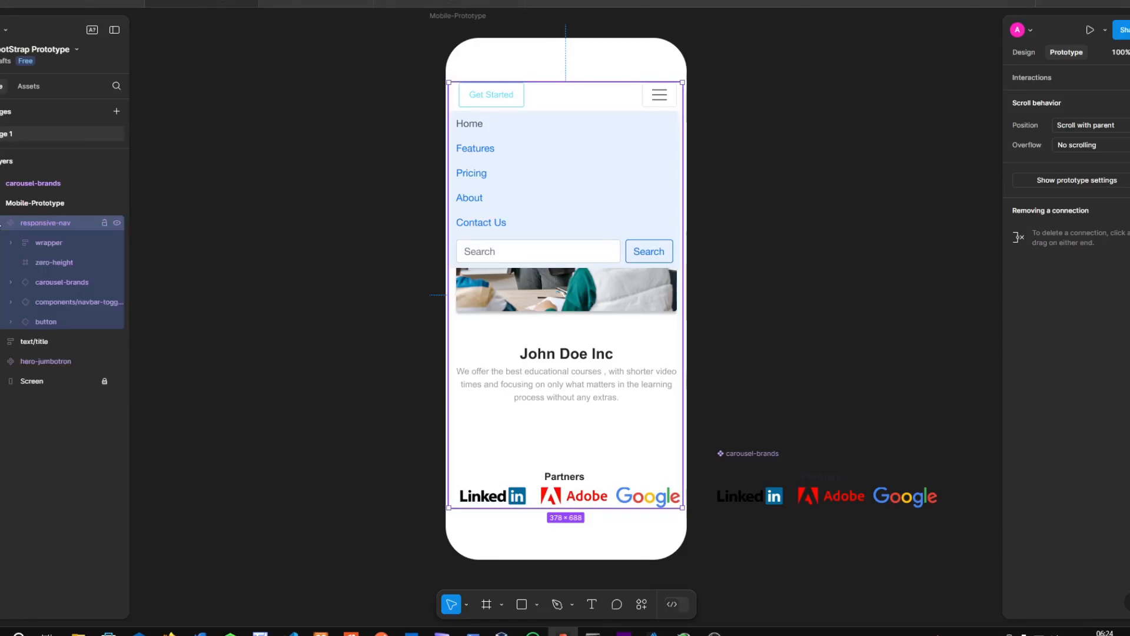
{"action": "left_click", "coordinate": [37, 282]}
{"action": "left_click_drag", "start_coordinate": [37, 282], "coordinate": [45, 366]}
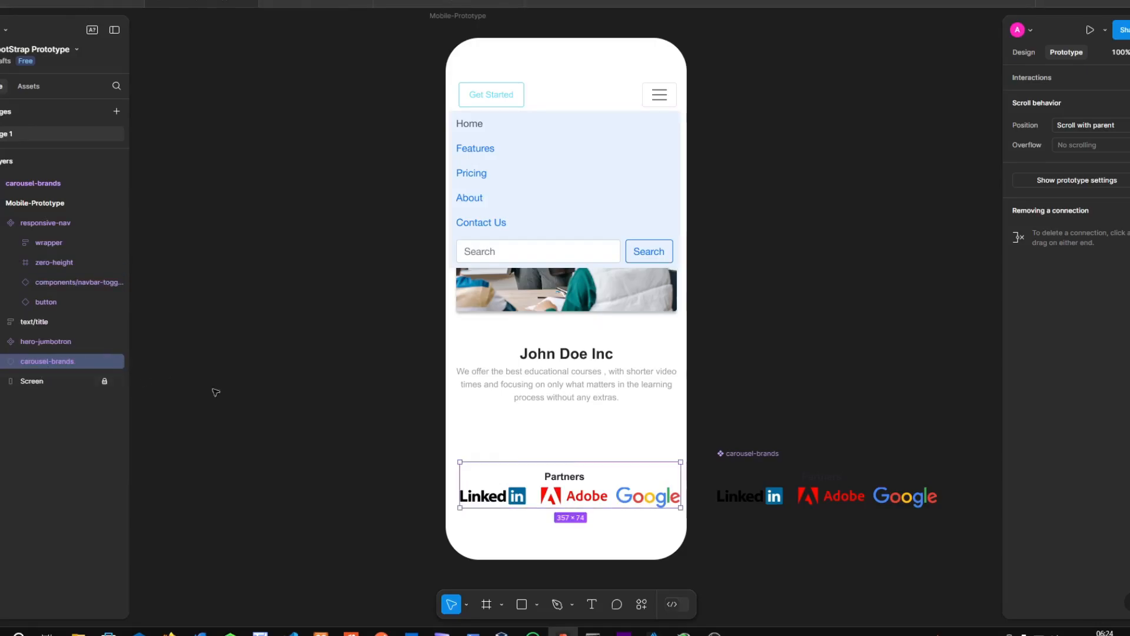
{"action": "left_click", "coordinate": [854, 500]}
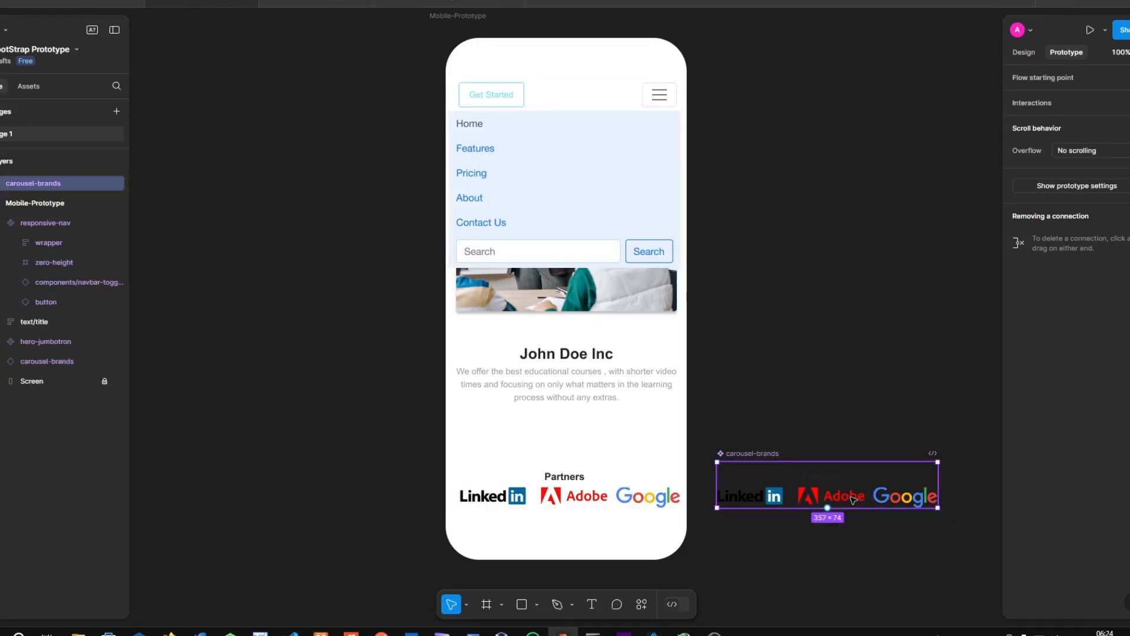
{"action": "key", "text": "Delete"}
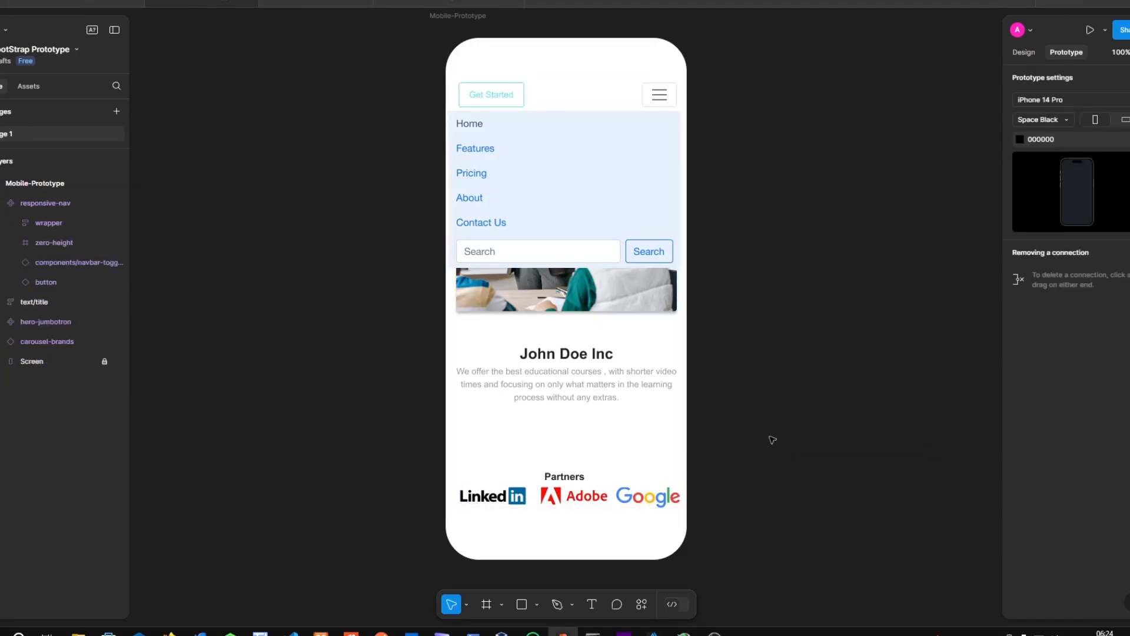
{"action": "left_click", "coordinate": [624, 141]}
{"action": "left_click", "coordinate": [770, 151]}
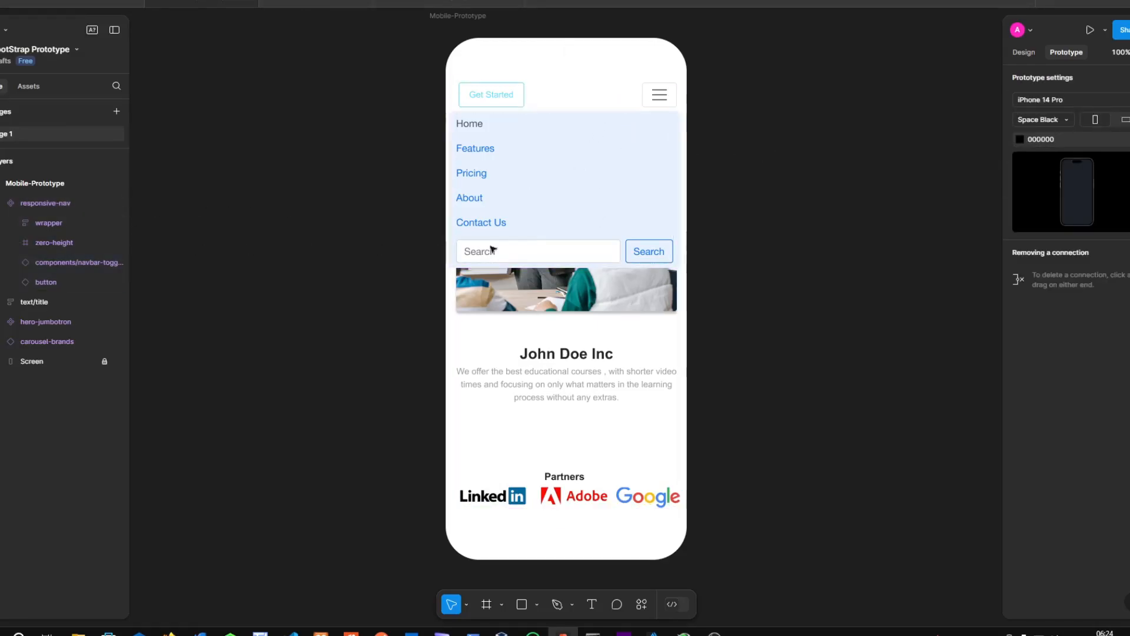
Try shrinking the responsive-nav component to about 375 × 465, and undo the resize
{"action": "left_click", "coordinate": [581, 207]}
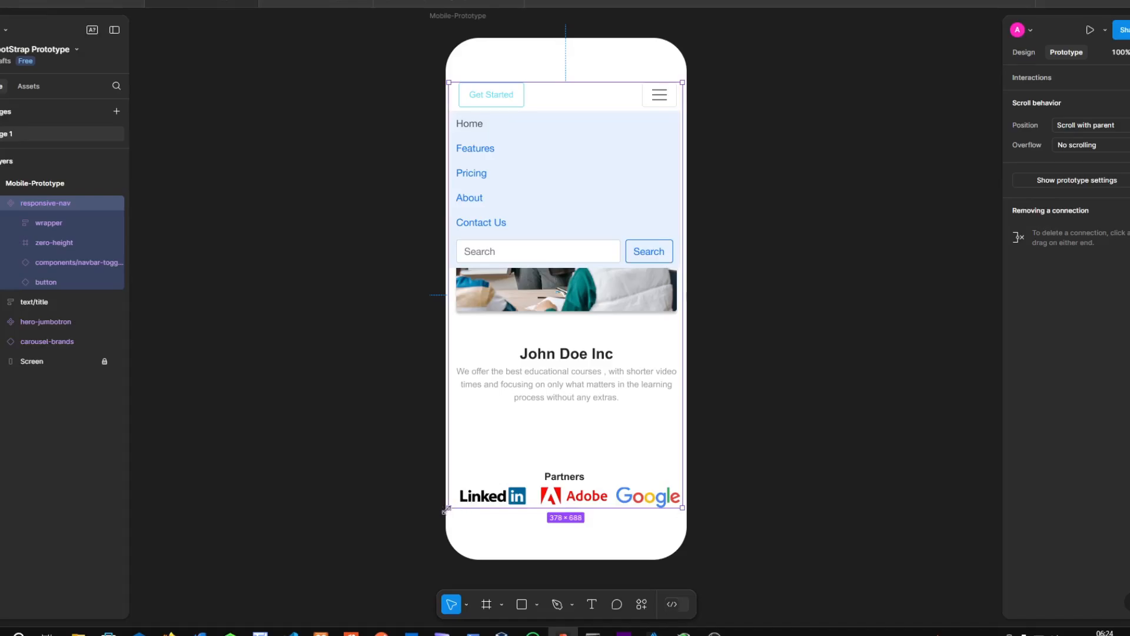
{"action": "left_click_drag", "start_coordinate": [448, 510], "coordinate": [451, 372]}
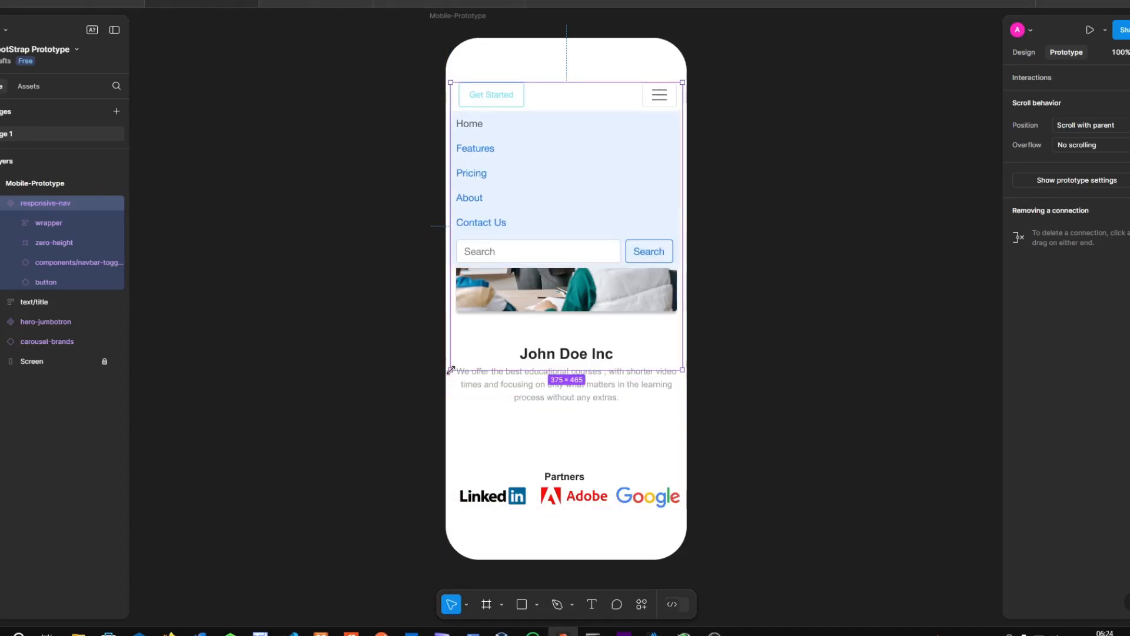
{"action": "key", "text": "ctrl+z"}
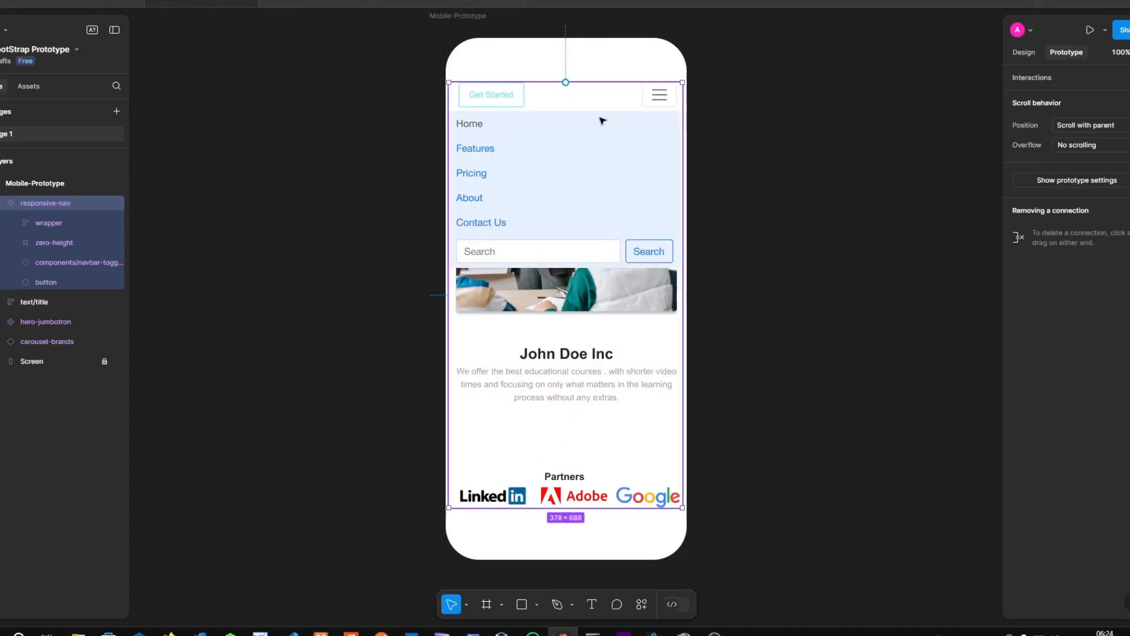
{"action": "left_click", "coordinate": [778, 162]}
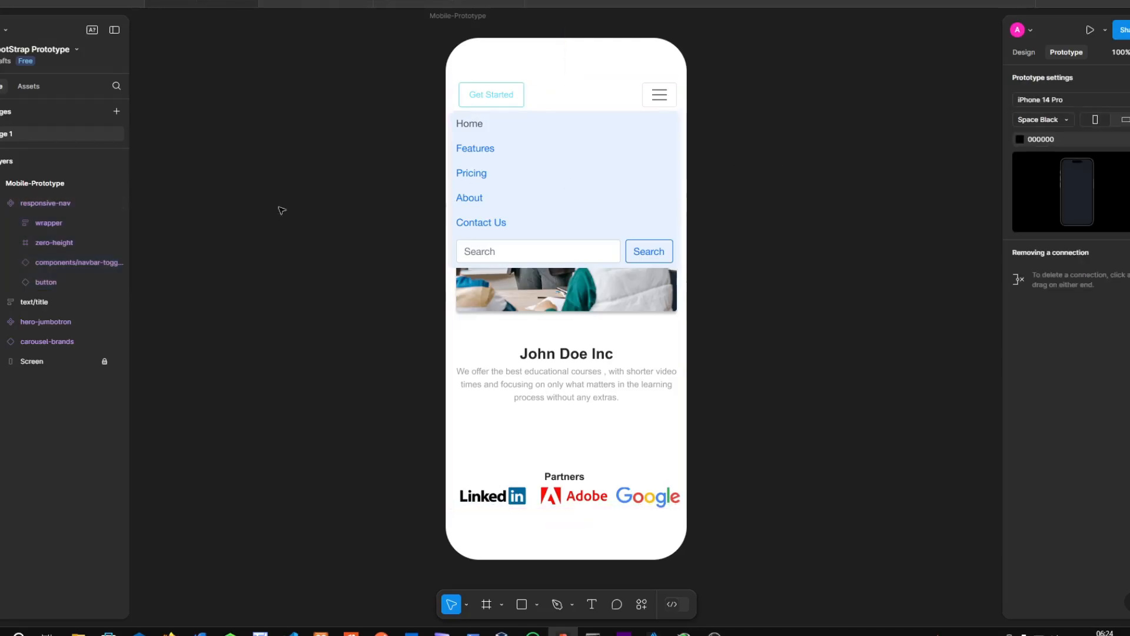
{"action": "left_click", "coordinate": [588, 171]}
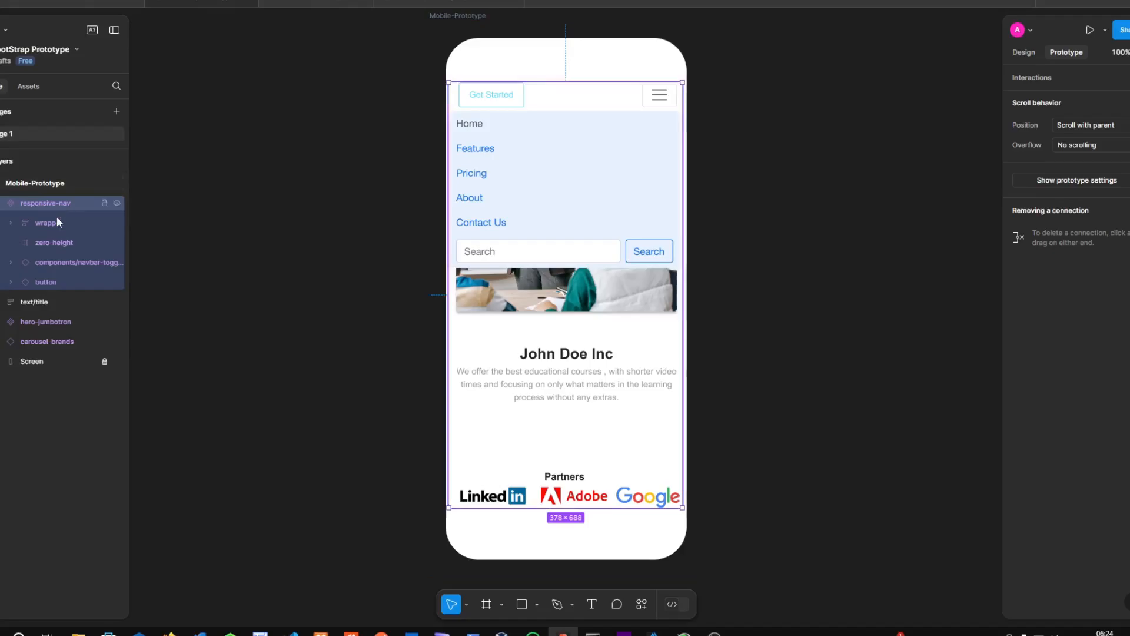
{"action": "left_click", "coordinate": [235, 211]}
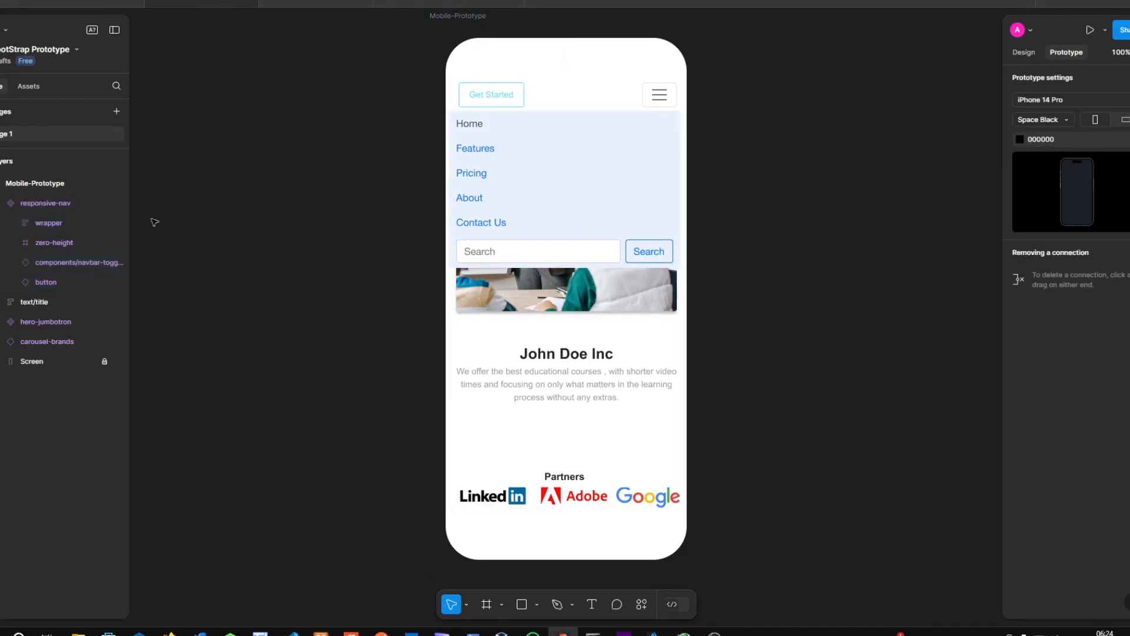
Replace the Theme/Primary color used in the responsive-nav menu wrapper with the Colors/Green library style
{"action": "left_click", "coordinate": [51, 223]}
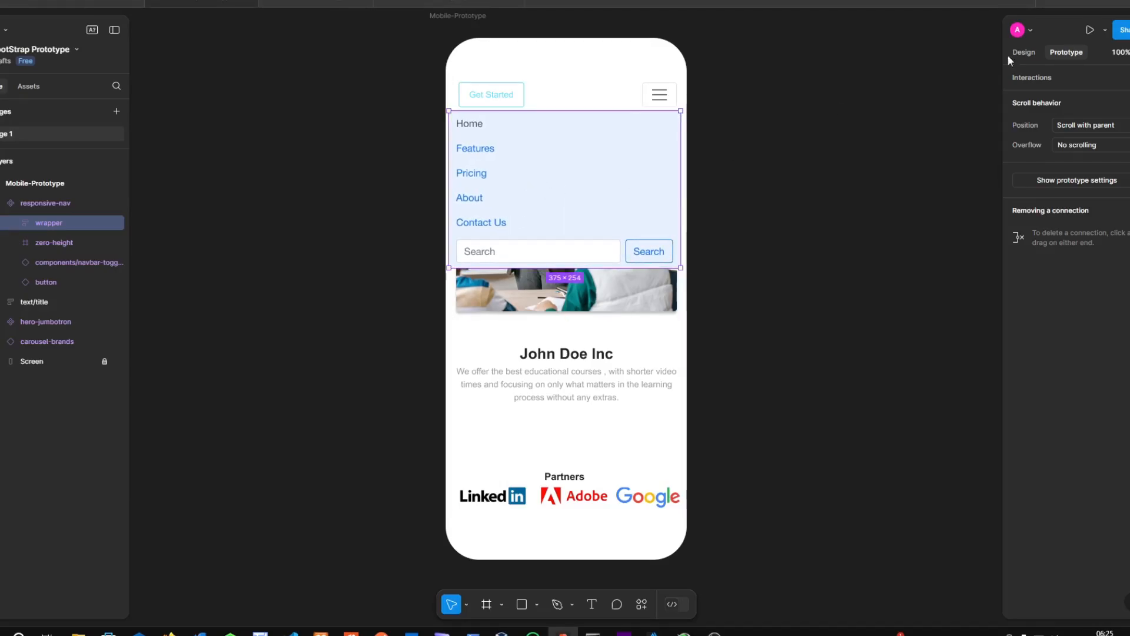
{"action": "left_click", "coordinate": [1028, 52]}
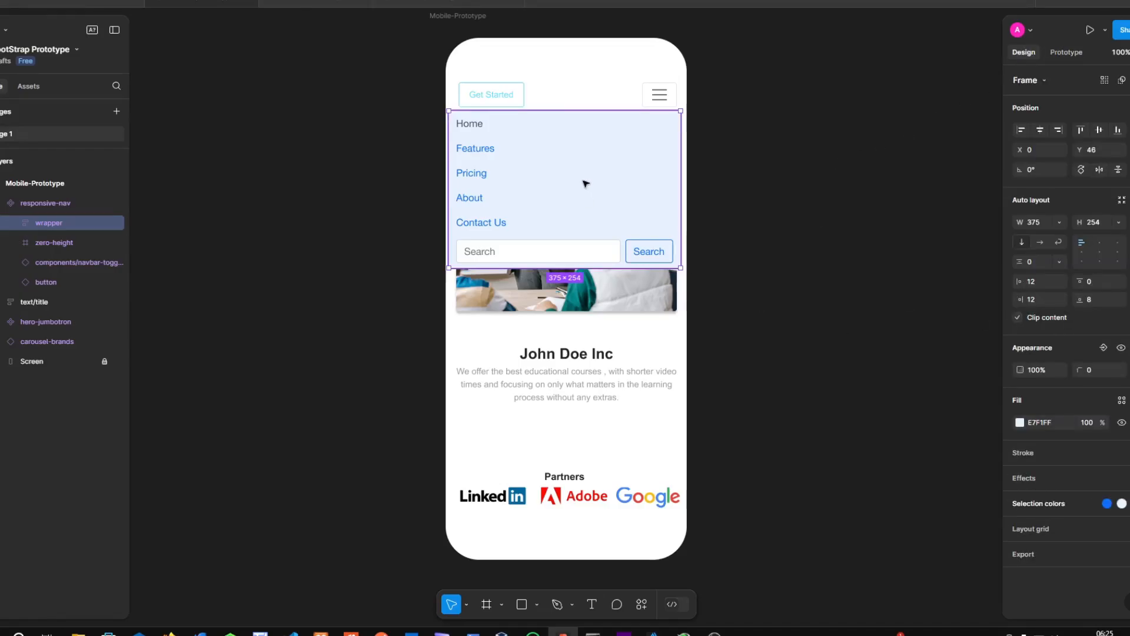
{"action": "left_click", "coordinate": [1050, 504]}
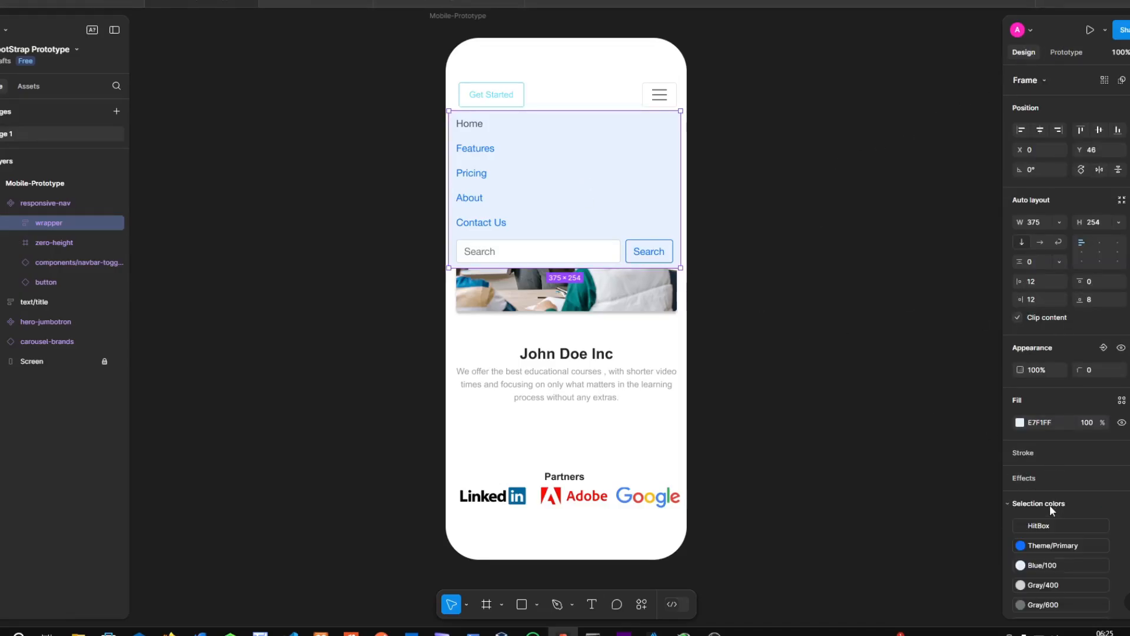
{"action": "scroll", "coordinate": [1033, 522], "scroll_direction": "down", "scroll_amount": 1}
{"action": "left_click", "coordinate": [1021, 483]}
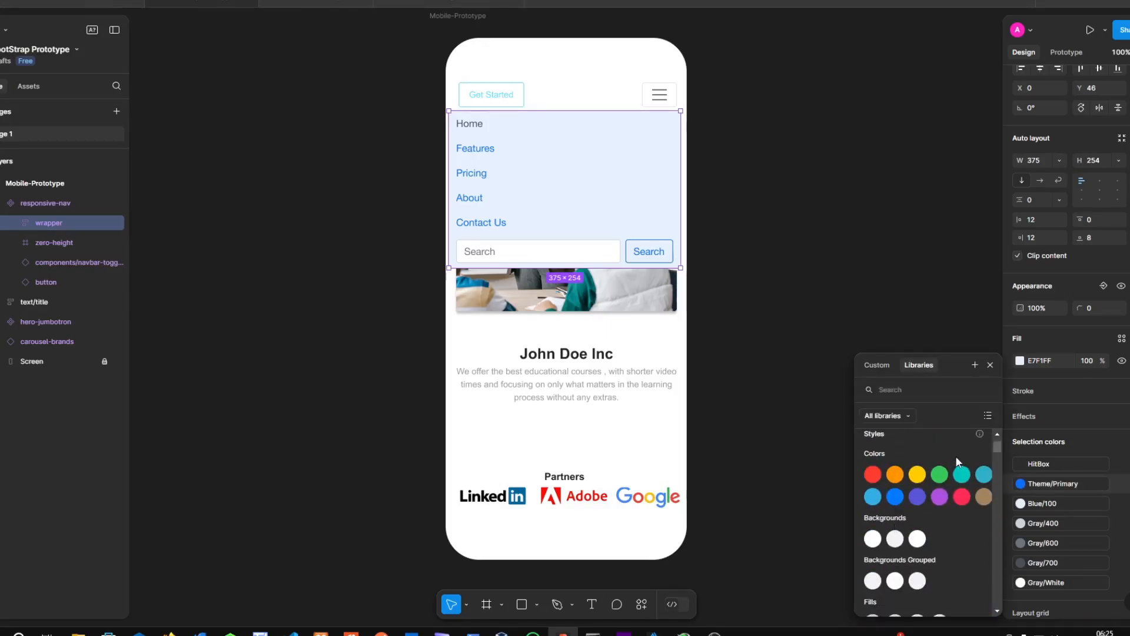
{"action": "left_click", "coordinate": [945, 472]}
{"action": "left_click", "coordinate": [726, 453]}
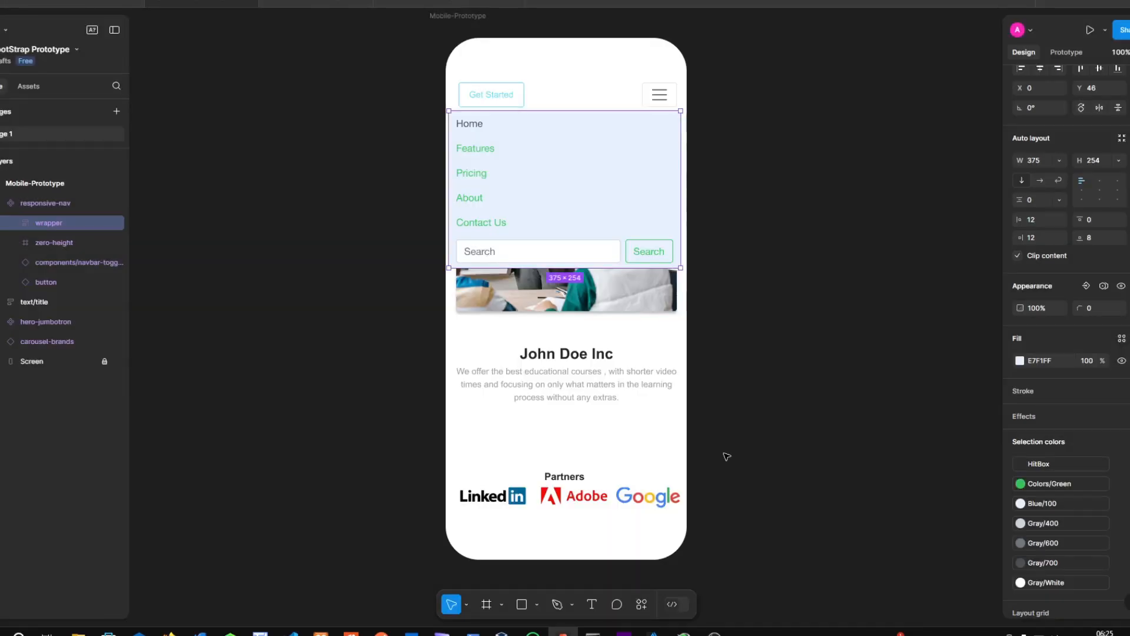
{"action": "left_click", "coordinate": [727, 456]}
Try replacing Colors/Green in responsive-nav with a library color found by searching for Theme/Info, and undo the color change
{"action": "left_click", "coordinate": [522, 195]}
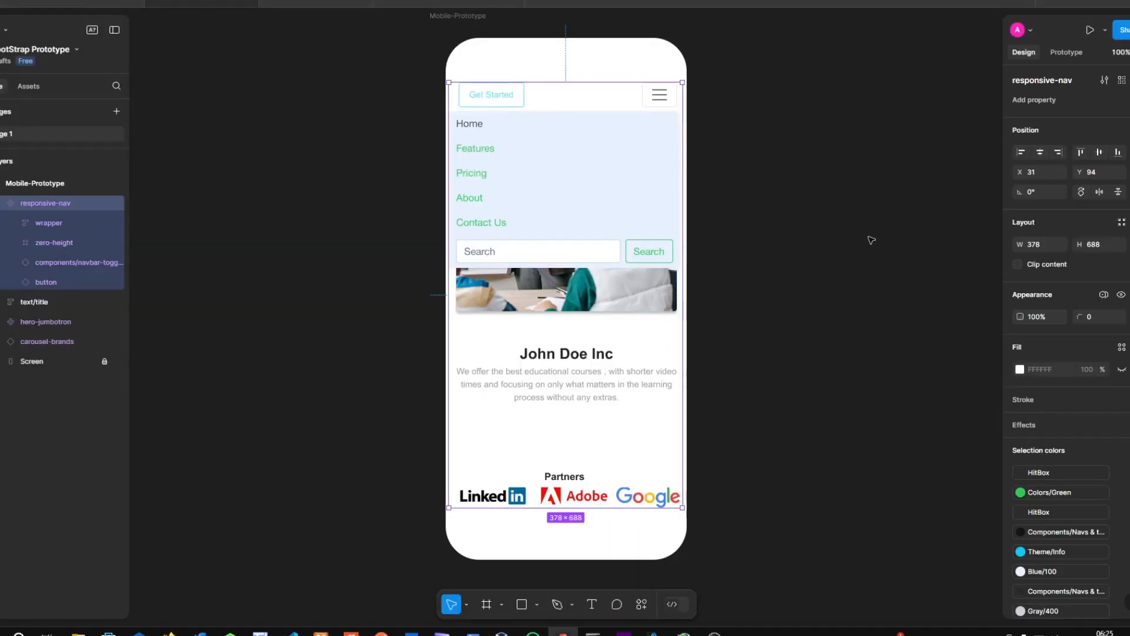
{"action": "left_click", "coordinate": [1021, 494]}
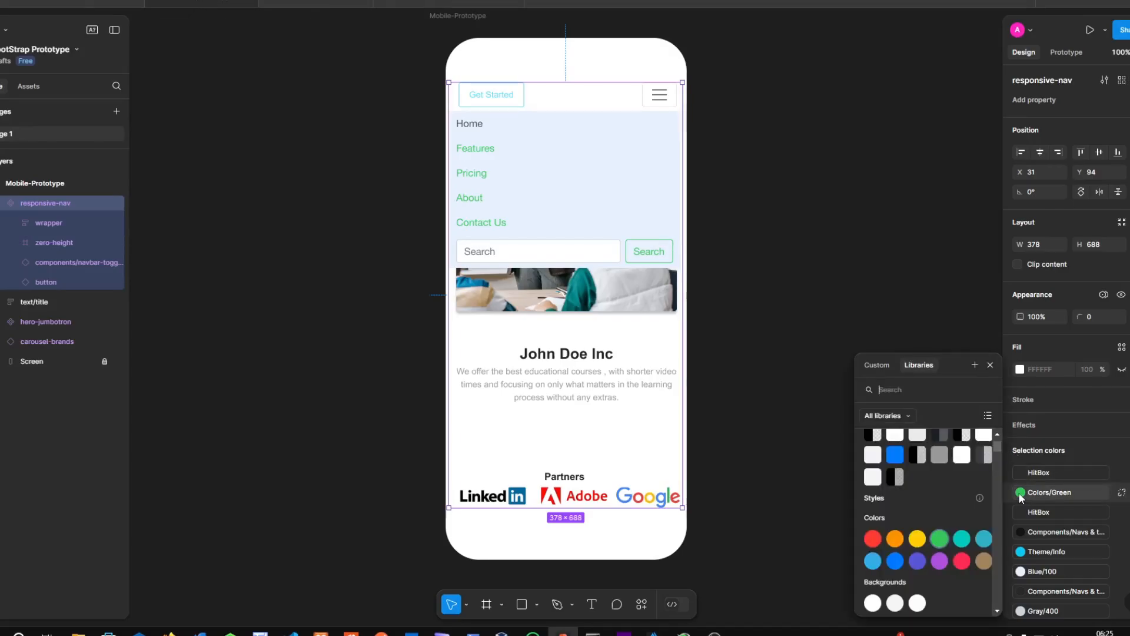
{"action": "scroll", "coordinate": [924, 517], "scroll_direction": "down", "scroll_amount": 3}
{"action": "scroll", "coordinate": [919, 500], "scroll_direction": "up", "scroll_amount": 2}
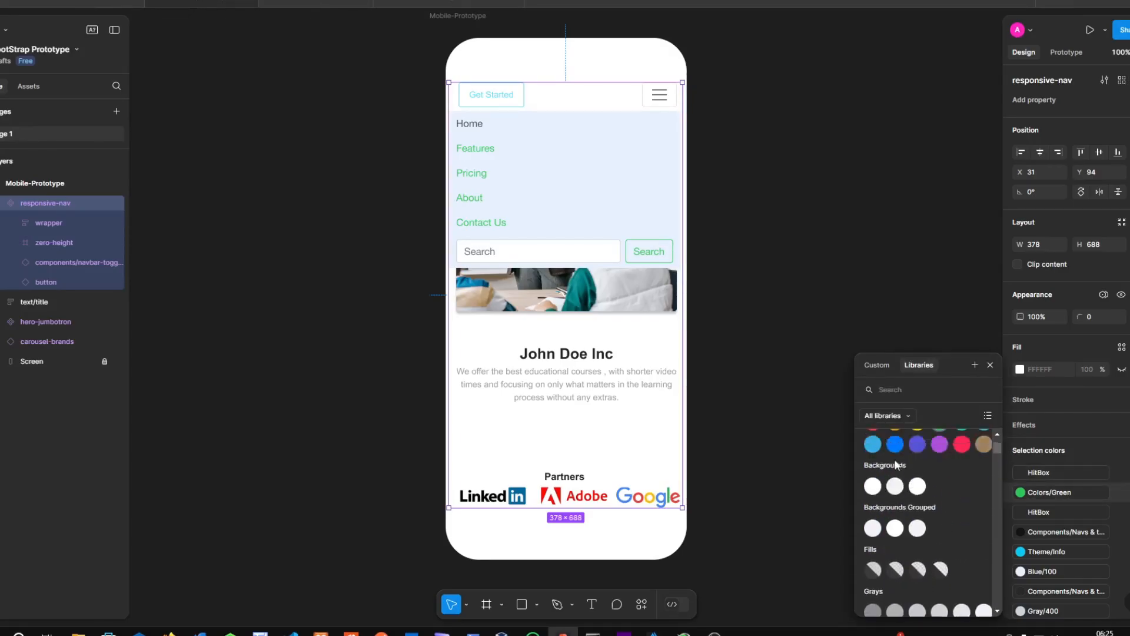
{"action": "left_click", "coordinate": [880, 370]}
{"action": "left_click", "coordinate": [1029, 497]}
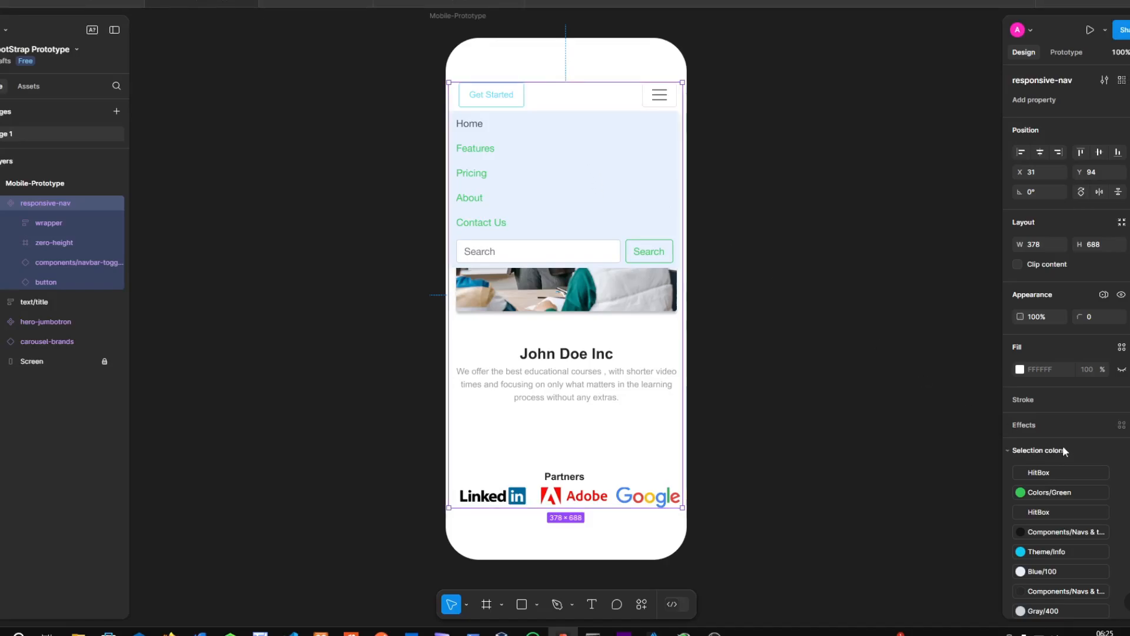
{"action": "left_click", "coordinate": [1041, 491]}
{"action": "type", "text": "T"}
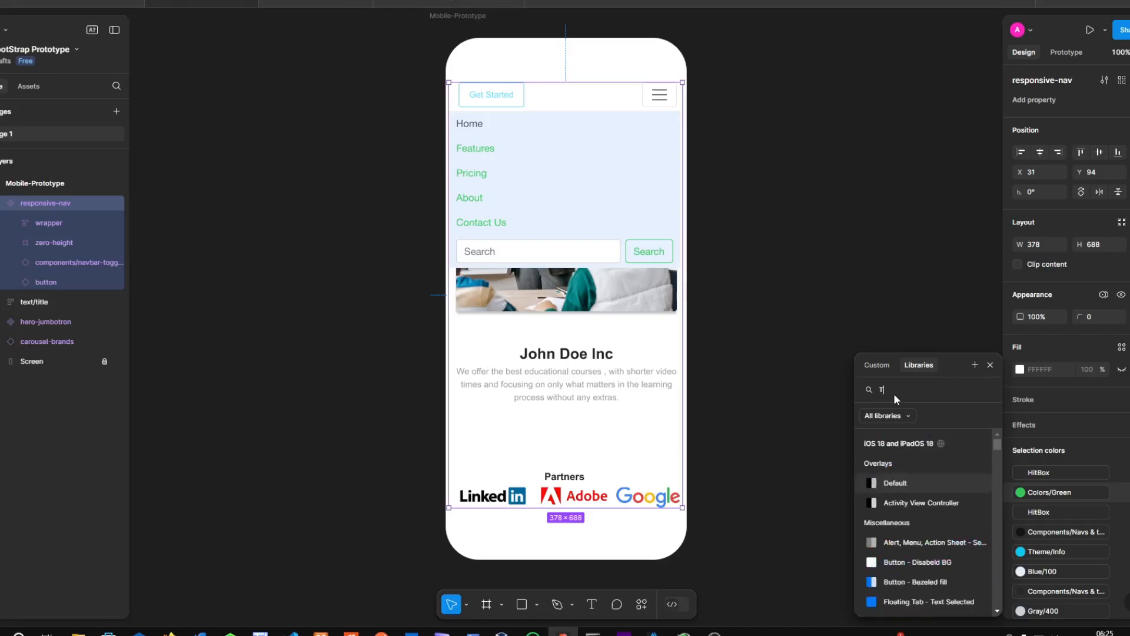
{"action": "type", "text": "heme/Info"}
{"action": "key", "text": "Return"}
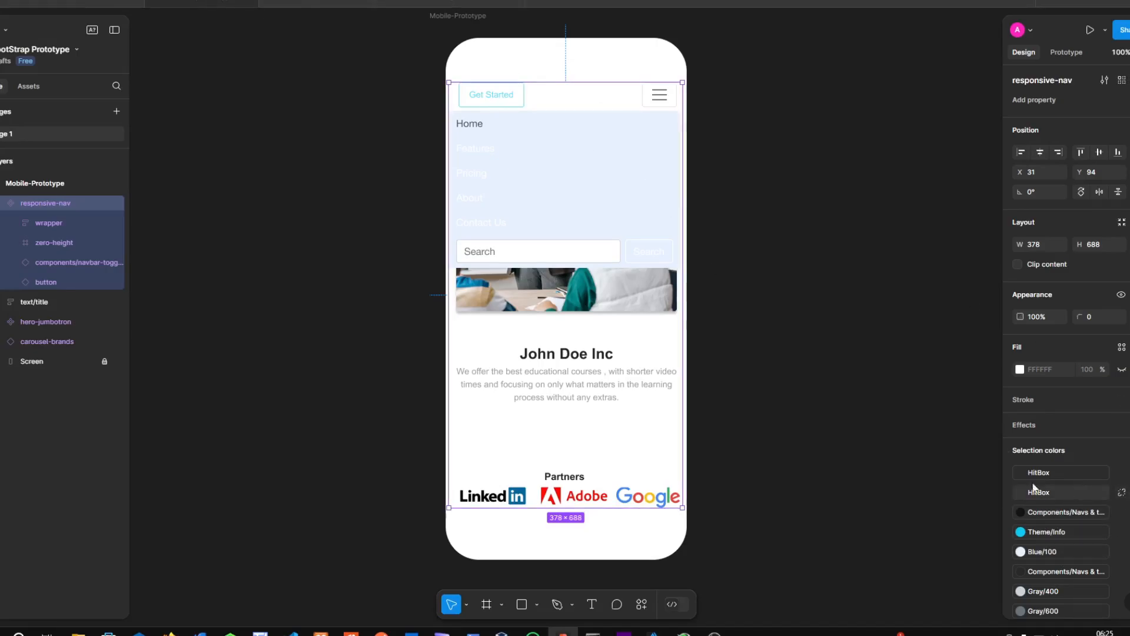
{"action": "key", "text": "ctrl+z"}
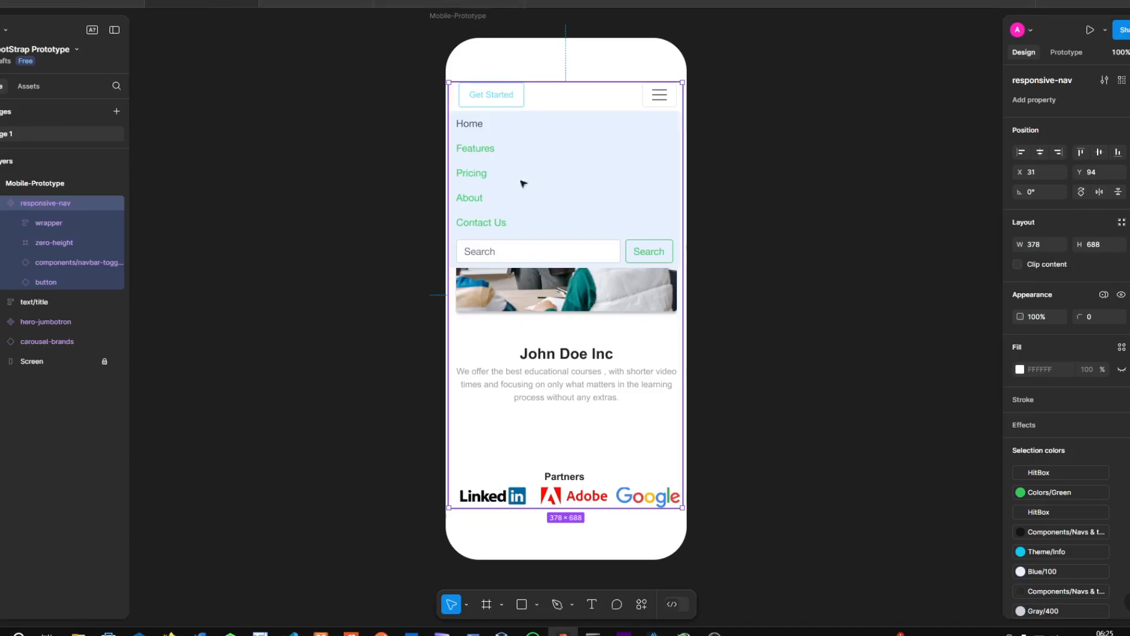
Replace the Colors/Green color used in the responsive-nav component with the Colors/Teal library style
{"action": "left_click", "coordinate": [1021, 493]}
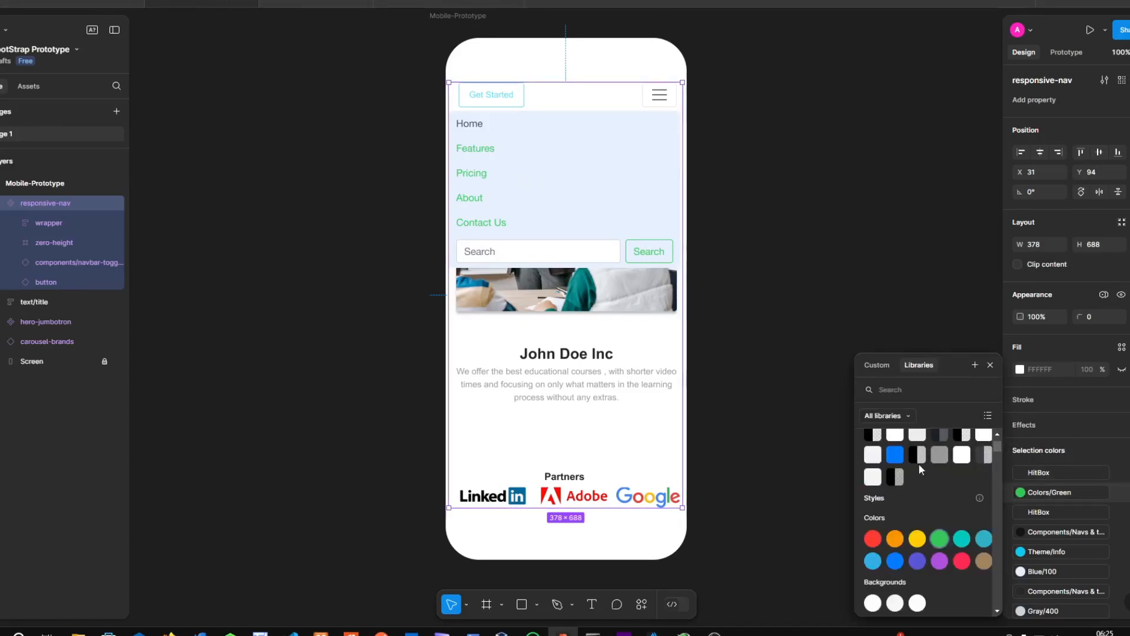
{"action": "key", "text": "Escape"}
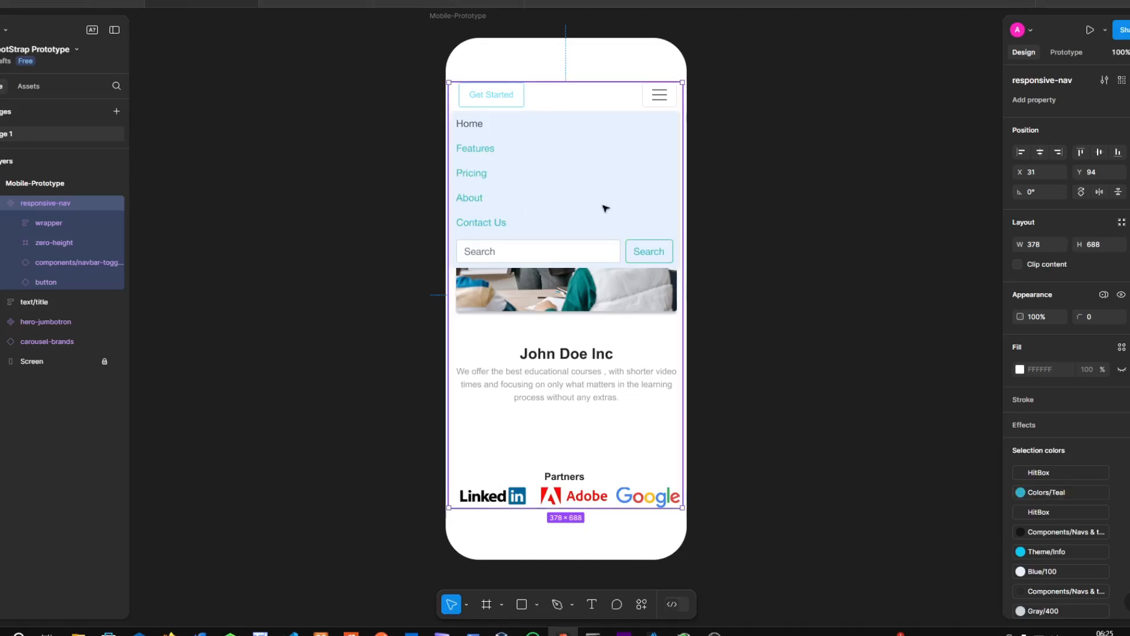
Change the fill of the menu wrapper in responsive-nav to F1F1F1, keeping it at 100% opacity
{"action": "double_click", "coordinate": [629, 176]}
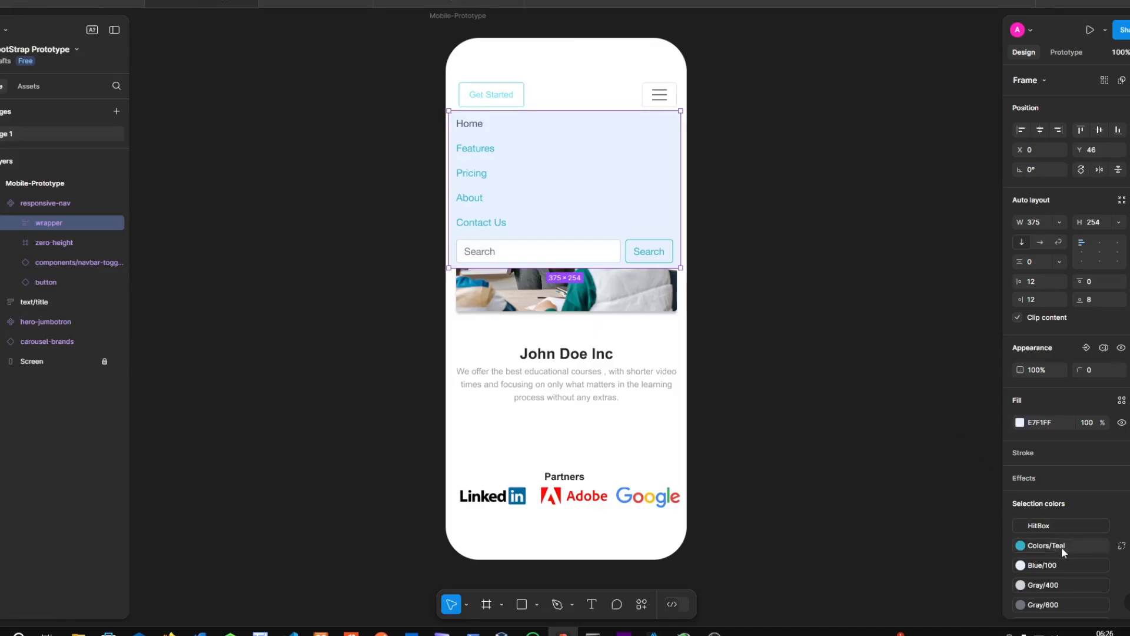
{"action": "scroll", "coordinate": [1047, 555], "scroll_direction": "down", "scroll_amount": 1}
{"action": "scroll", "coordinate": [1047, 556], "scroll_direction": "down", "scroll_amount": 1}
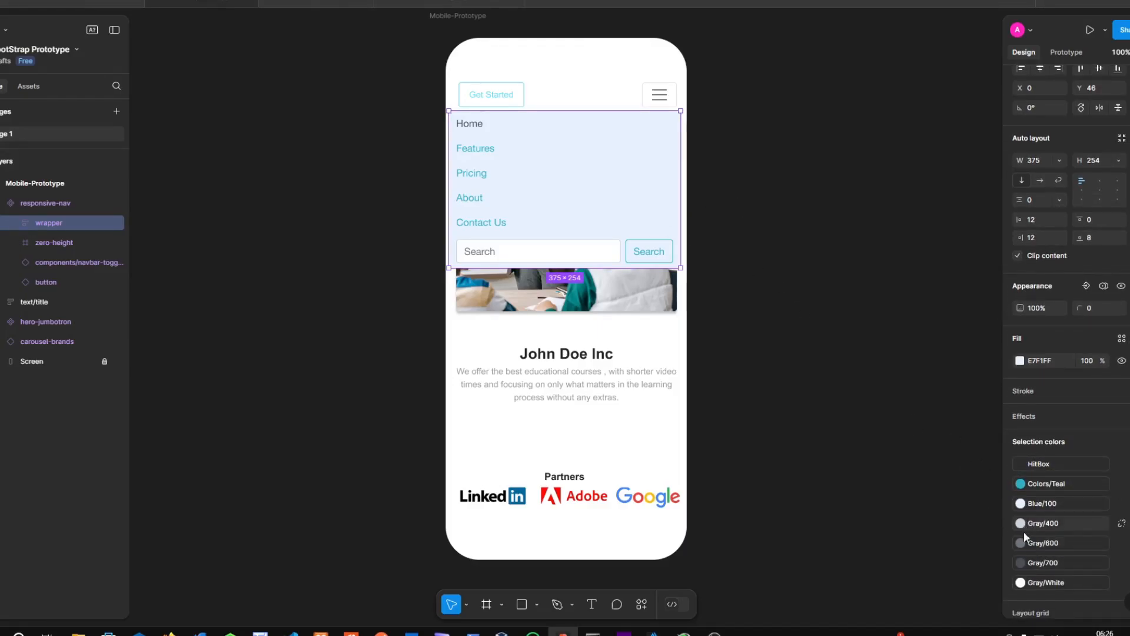
{"action": "left_click", "coordinate": [1021, 361]}
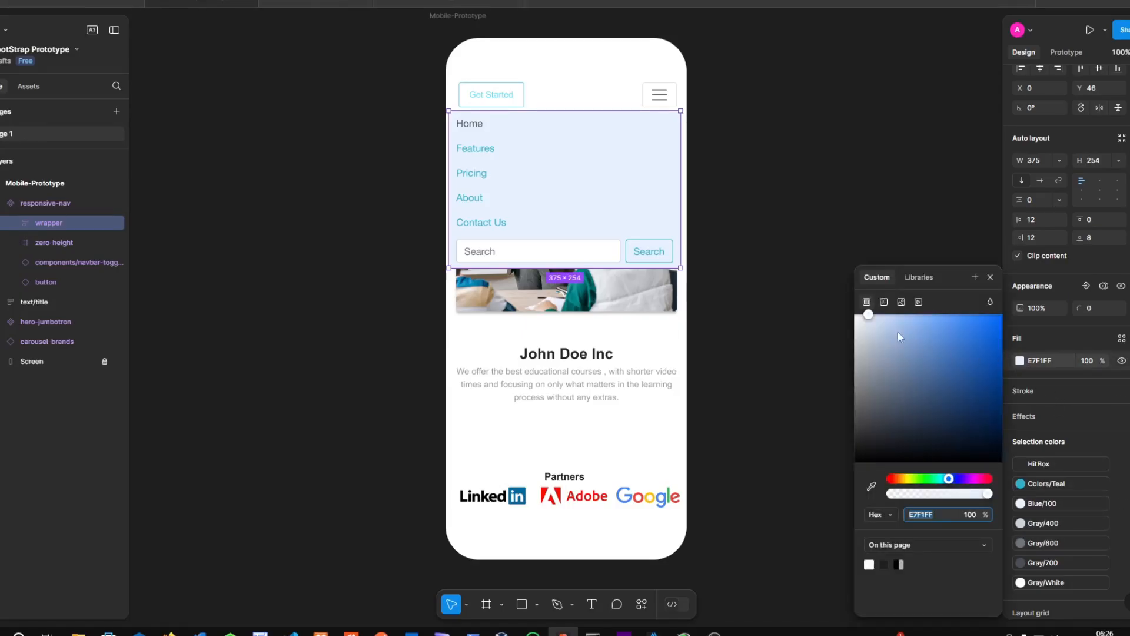
{"action": "left_click_drag", "start_coordinate": [862, 308], "coordinate": [838, 319]}
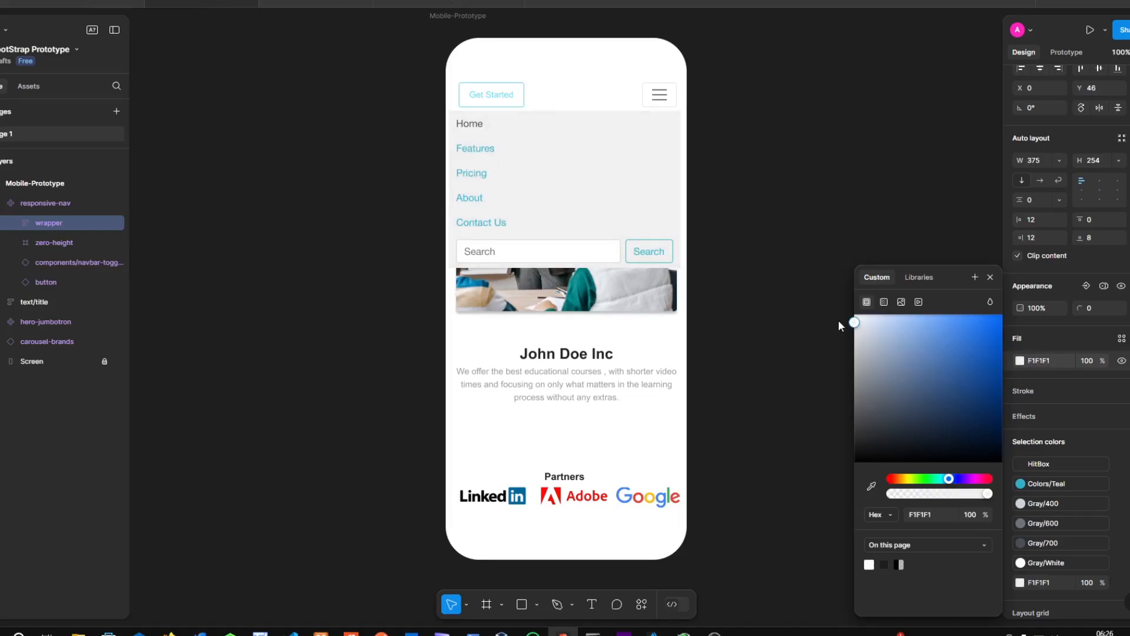
{"action": "left_click", "coordinate": [904, 495]}
{"action": "left_click_drag", "start_coordinate": [907, 494], "coordinate": [997, 486]}
Move the menu wrapper to X 3, Y 40 inside responsive-nav, tucked directly below the navbar row
{"action": "left_click_drag", "start_coordinate": [532, 146], "coordinate": [538, 144]}
{"action": "left_click", "coordinate": [785, 93]}
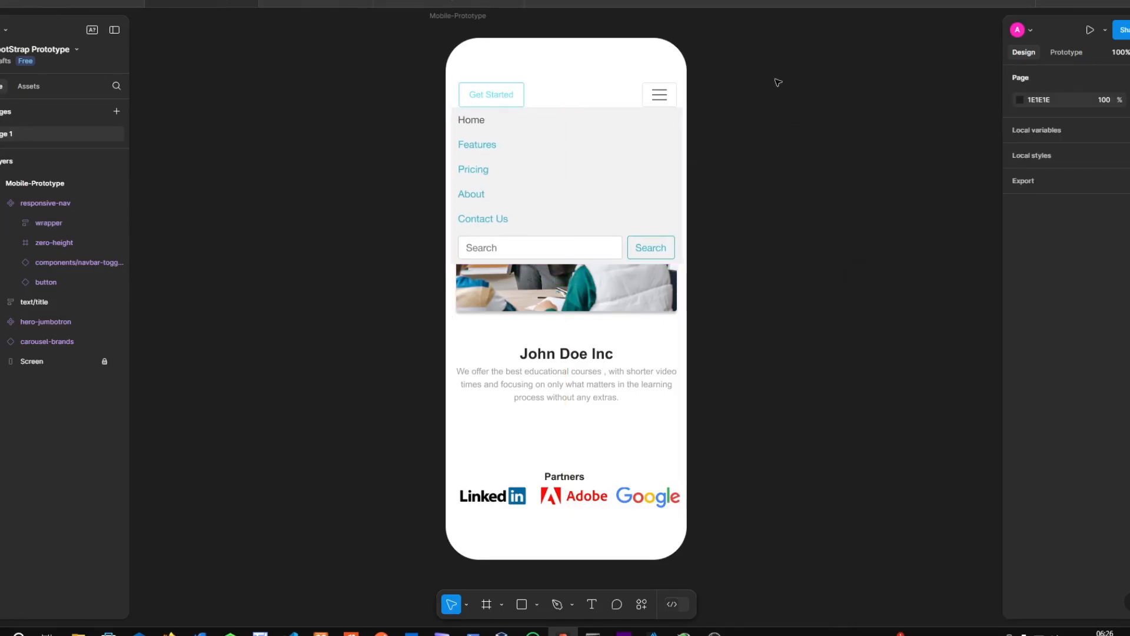
{"action": "left_click", "coordinate": [593, 175]}
{"action": "left_click", "coordinate": [586, 170]}
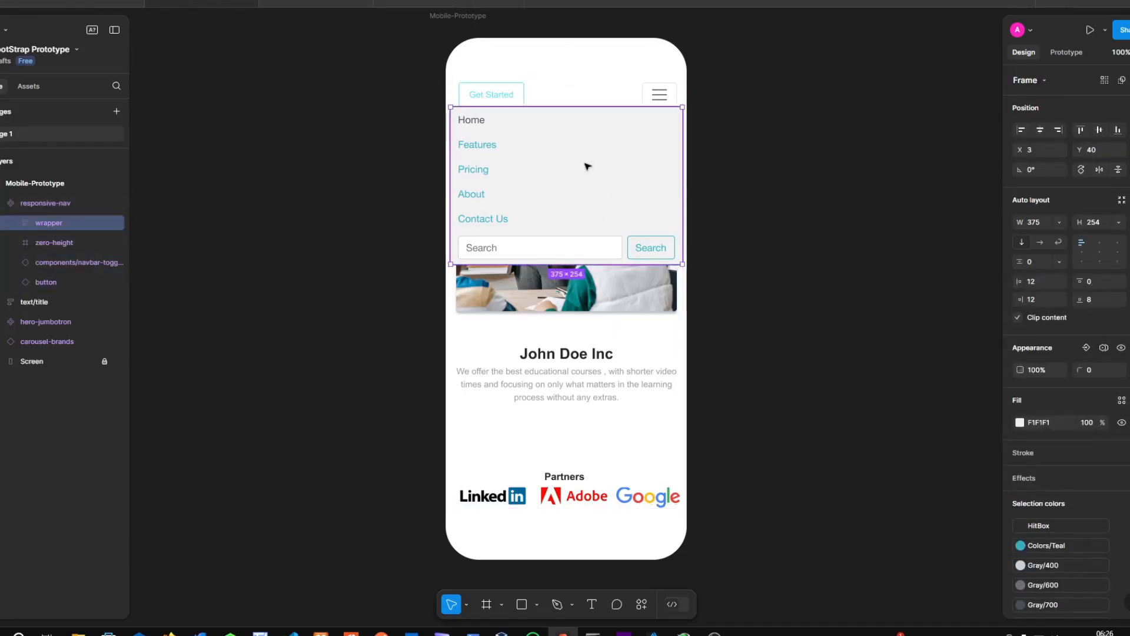
Try to choose an overlay destination for the navbar-toggler's On tap interaction
{"action": "left_click", "coordinate": [660, 95]}
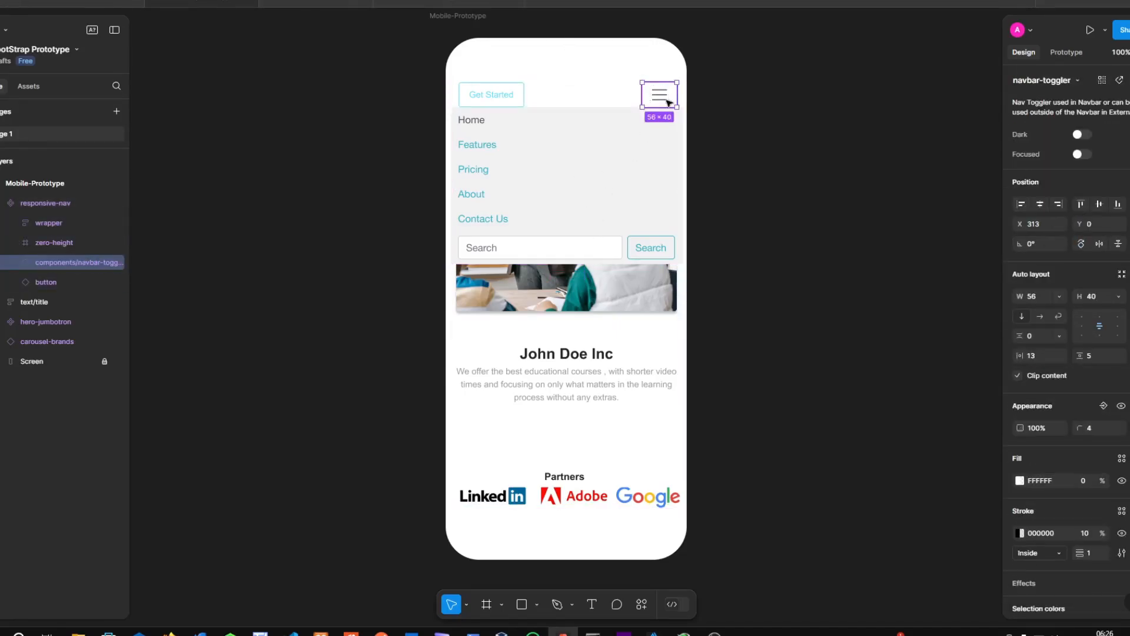
{"action": "left_click", "coordinate": [1067, 53]}
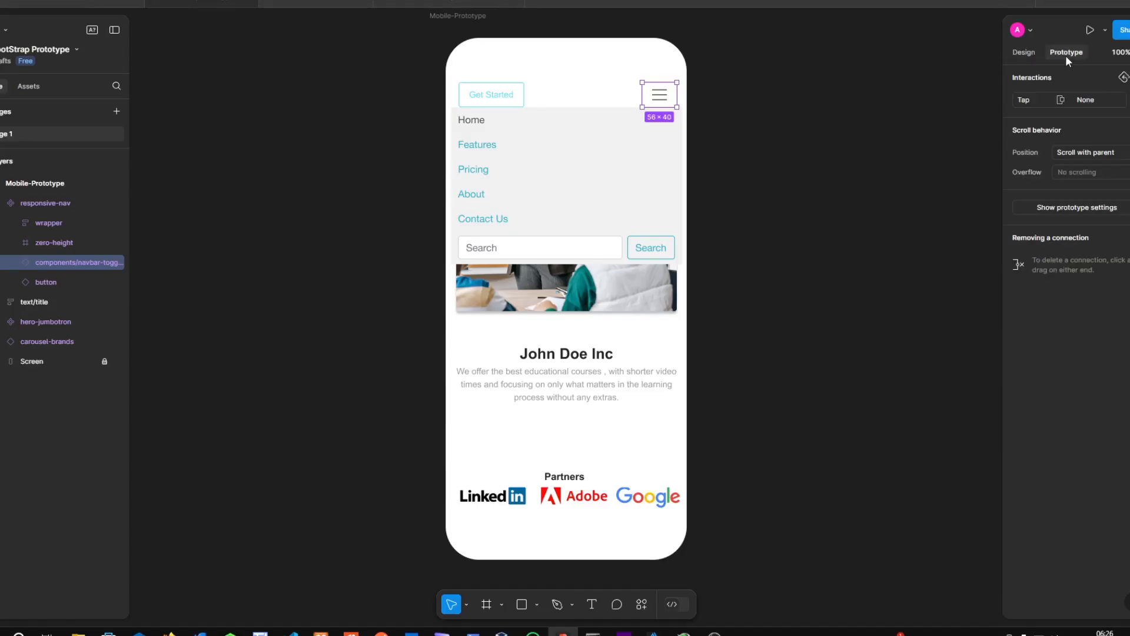
{"action": "left_click", "coordinate": [1086, 103]}
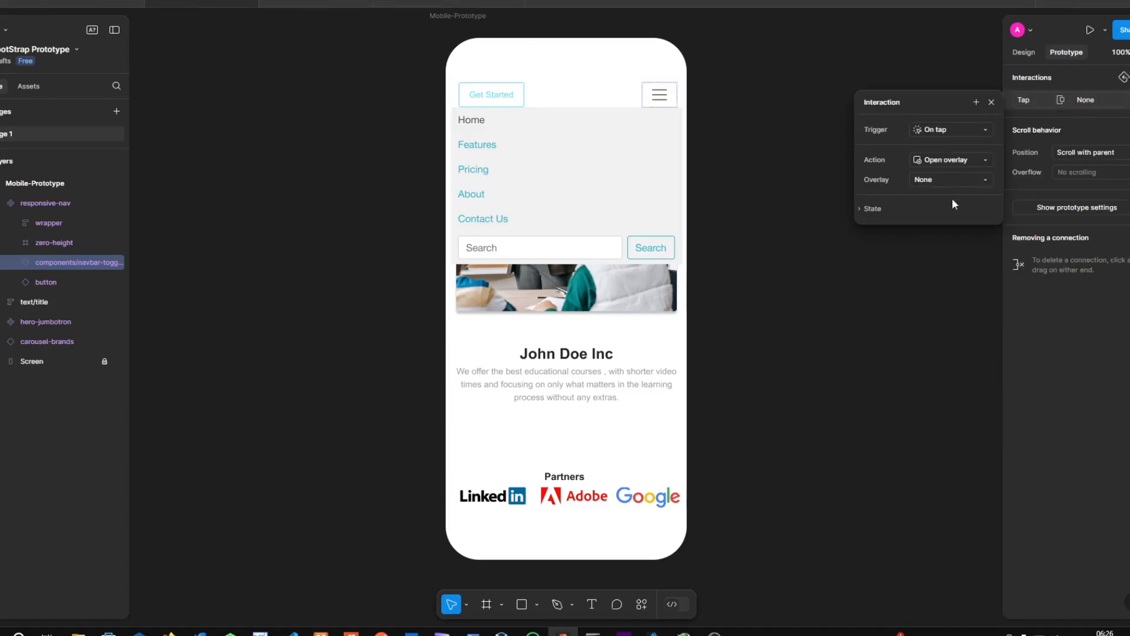
{"action": "left_click", "coordinate": [929, 179]}
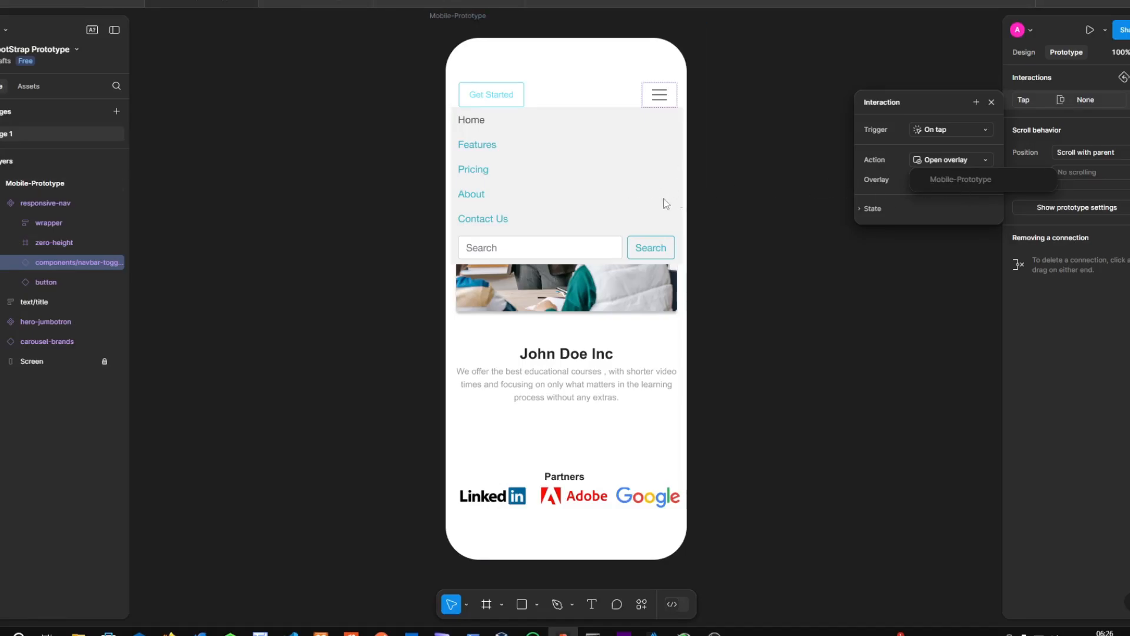
{"action": "left_click", "coordinate": [741, 179]}
Enclose the wrapper and zero-height layers of responsive-nav together in a new frame
{"action": "left_click", "coordinate": [626, 184]}
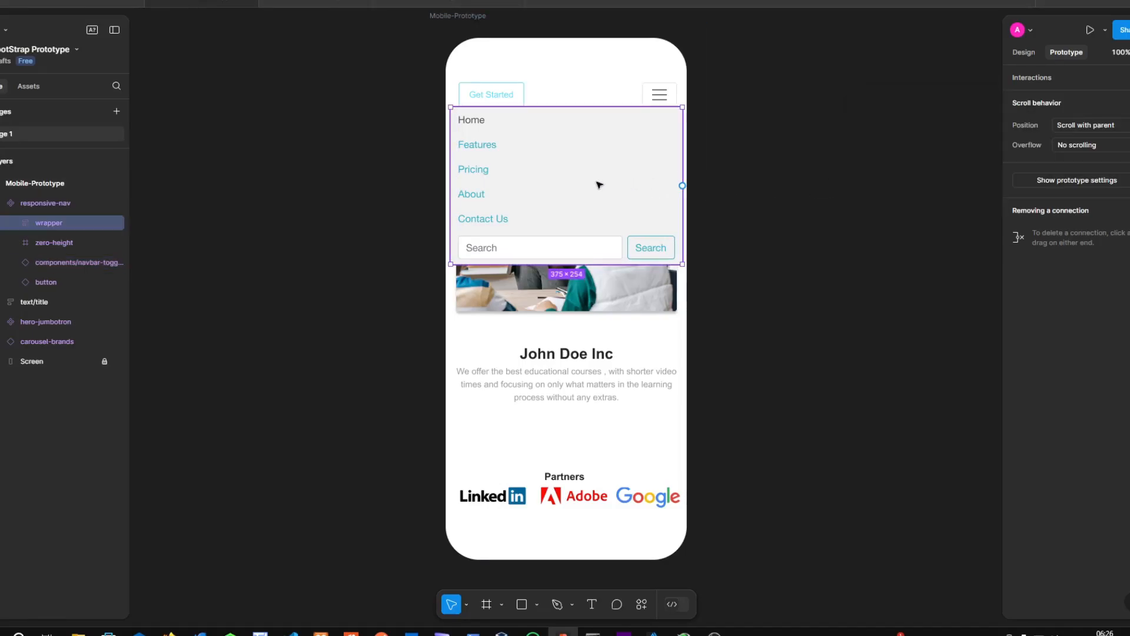
{"action": "left_click", "coordinate": [39, 240], "text": "shift"}
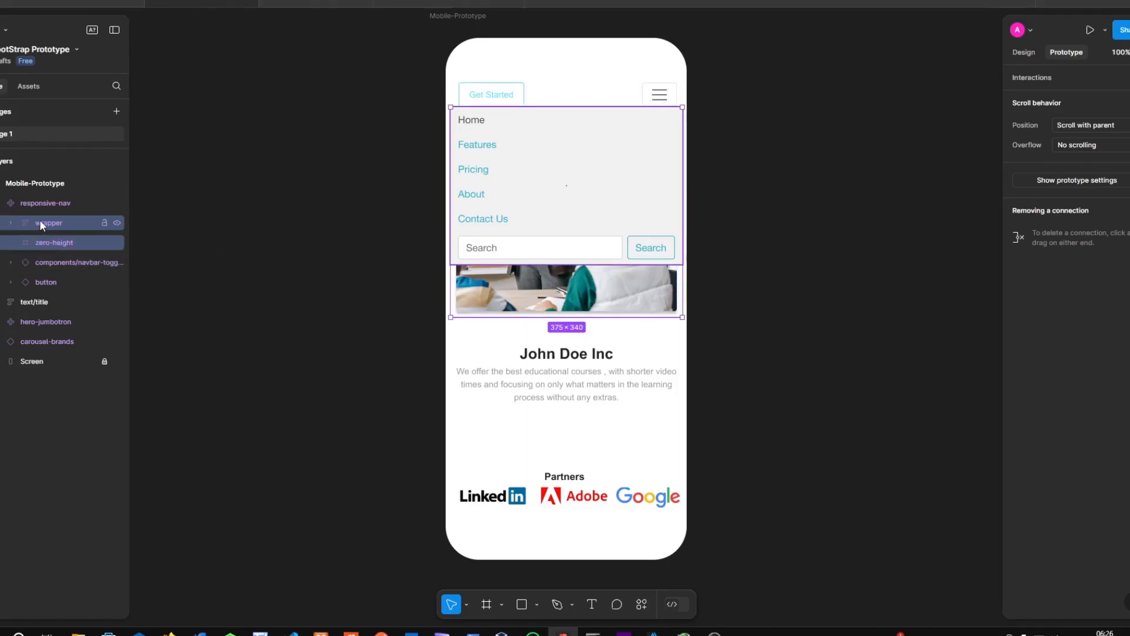
{"action": "right_click", "coordinate": [59, 224]}
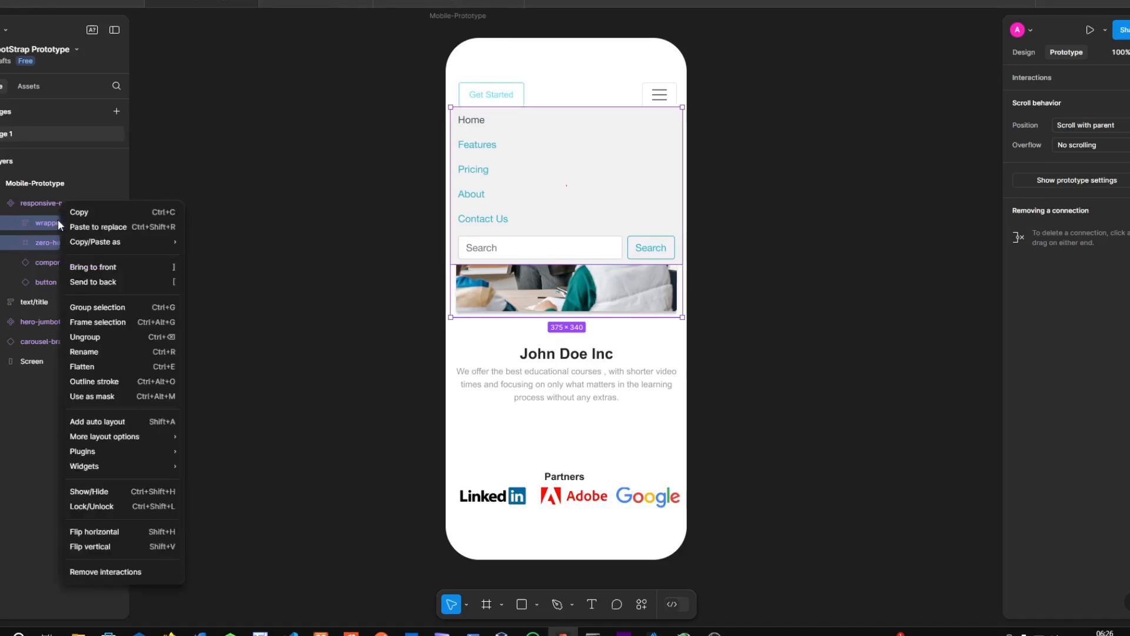
{"action": "left_click", "coordinate": [115, 322]}
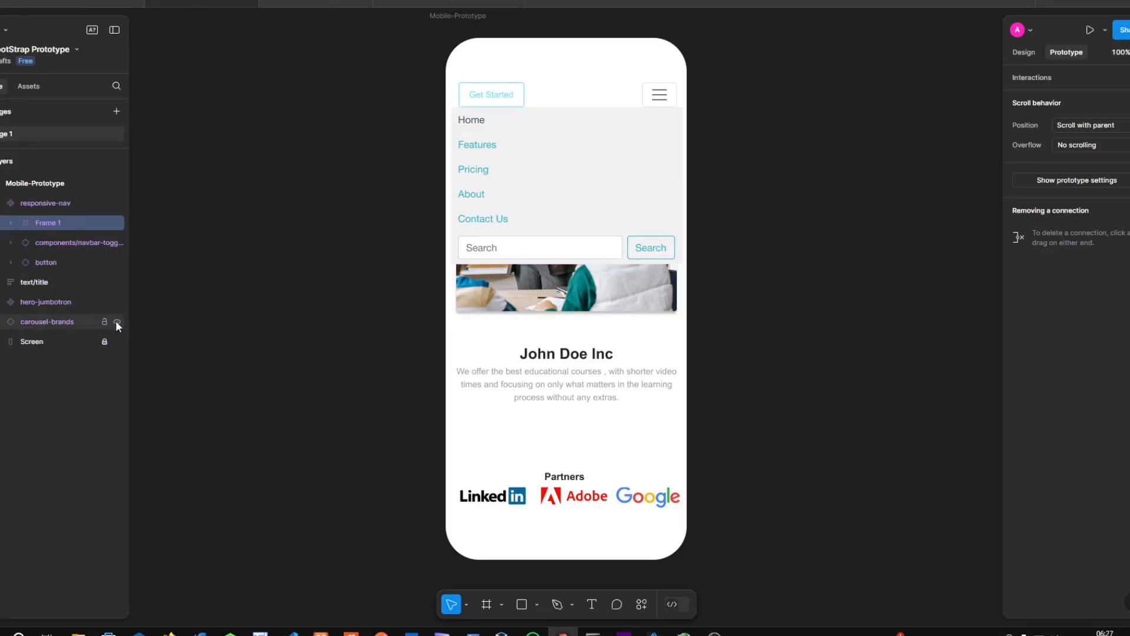
Rename the new frame around the menu wrapper as responsive-nav-opened
{"action": "double_click", "coordinate": [53, 222]}
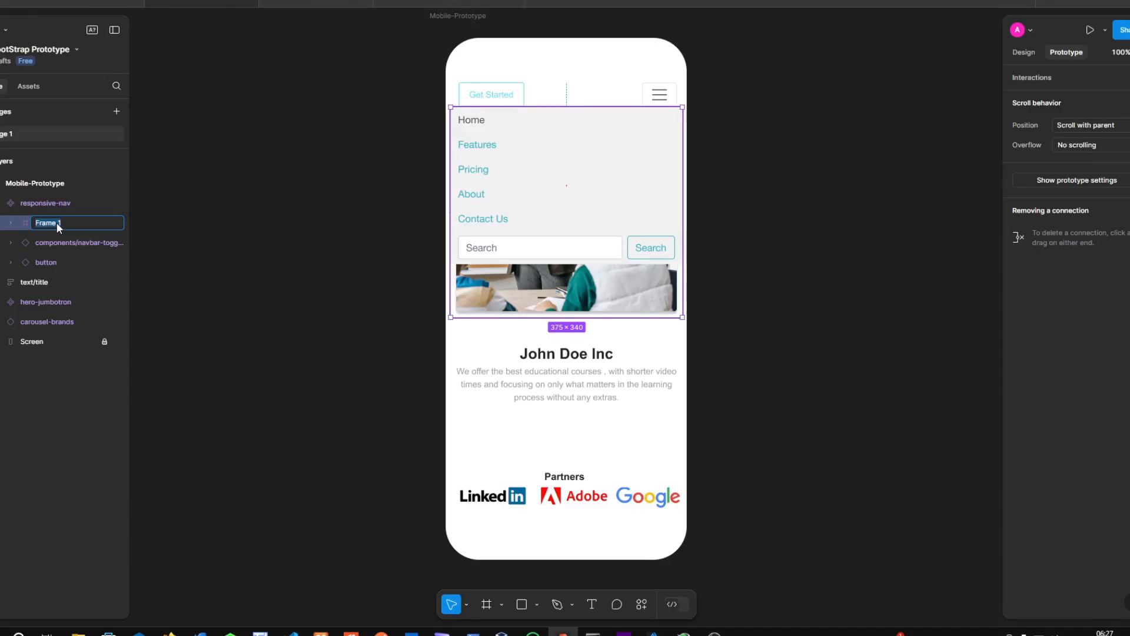
{"action": "type", "text": "Ope"}
{"action": "type", "text": "ned"}
{"action": "type", "text": "oepned"}
{"action": "key", "text": "BackSpace"}
{"action": "key", "text": "BackSpace"}
{"action": "key", "text": "BackSpace"}
{"action": "key", "text": "BackSpace"}
{"action": "key", "text": "BackSpace"}
{"action": "type", "text": "pened"}
{"action": "key", "text": "Return"}
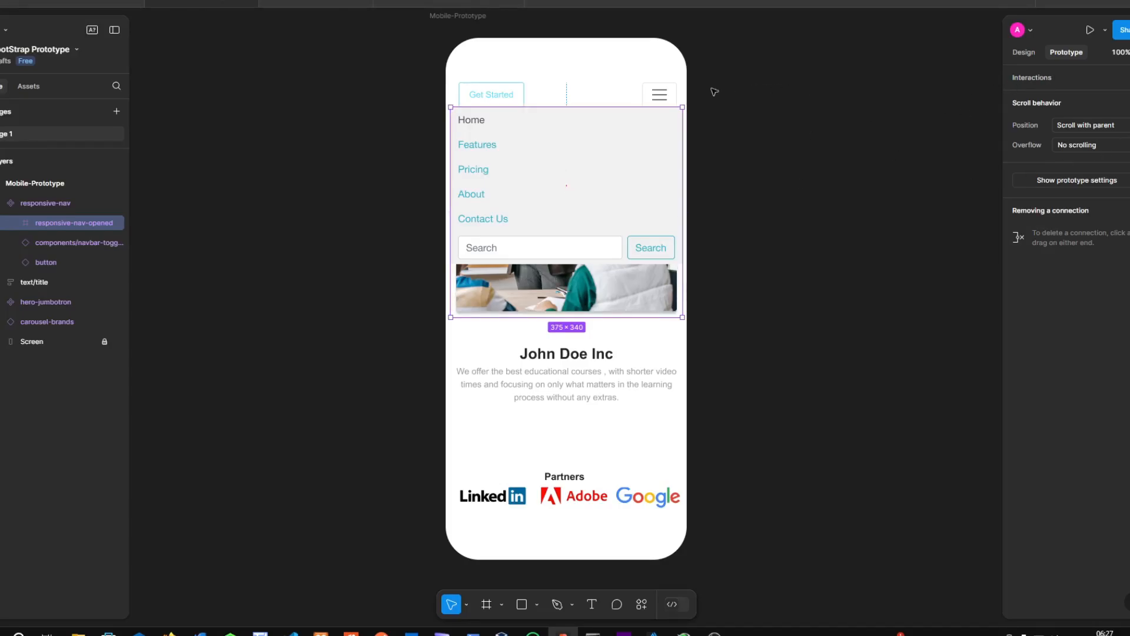
Try to assign the responsive-nav-opened frame as the overlay of the navbar-toggler's On tap interaction
{"action": "left_click", "coordinate": [669, 96]}
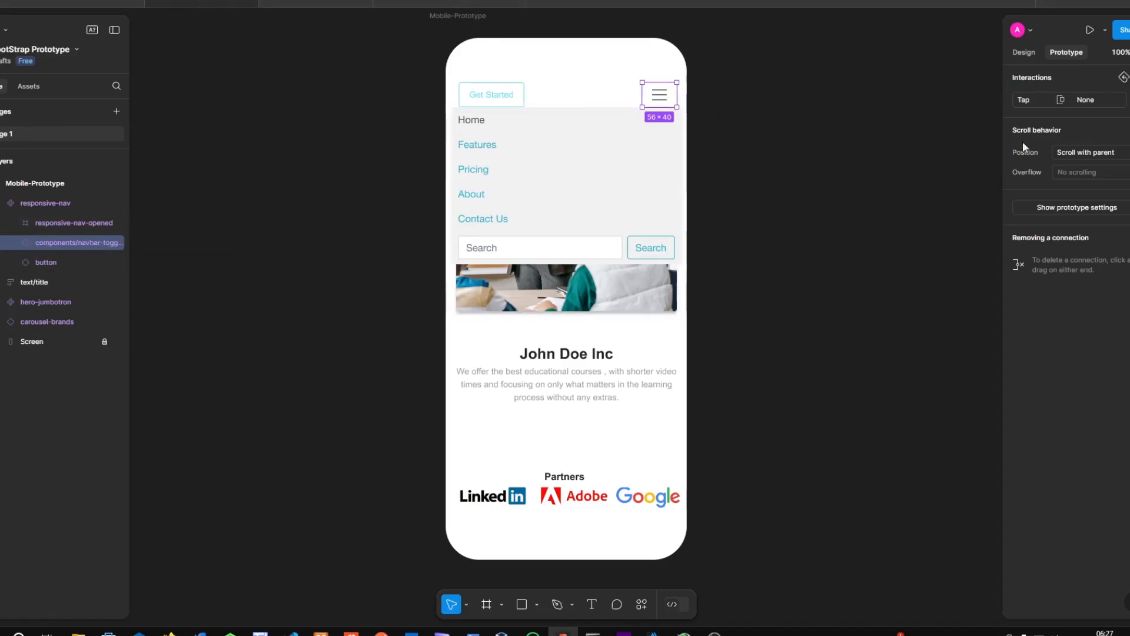
{"action": "left_click", "coordinate": [1063, 101]}
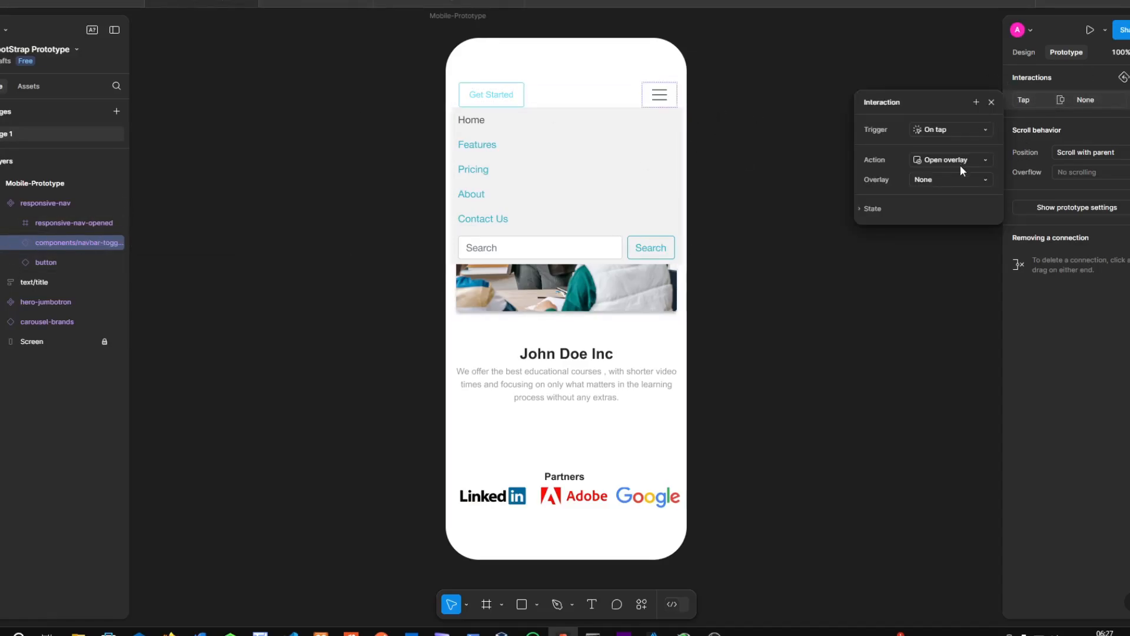
{"action": "left_click", "coordinate": [949, 180]}
{"action": "left_click", "coordinate": [885, 181]}
{"action": "left_click", "coordinate": [943, 178]}
{"action": "left_click", "coordinate": [895, 181]}
Move the responsive-nav-opened frame out of Mobile-Prototype onto the empty canvas beside the phone
{"action": "left_click", "coordinate": [589, 154]}
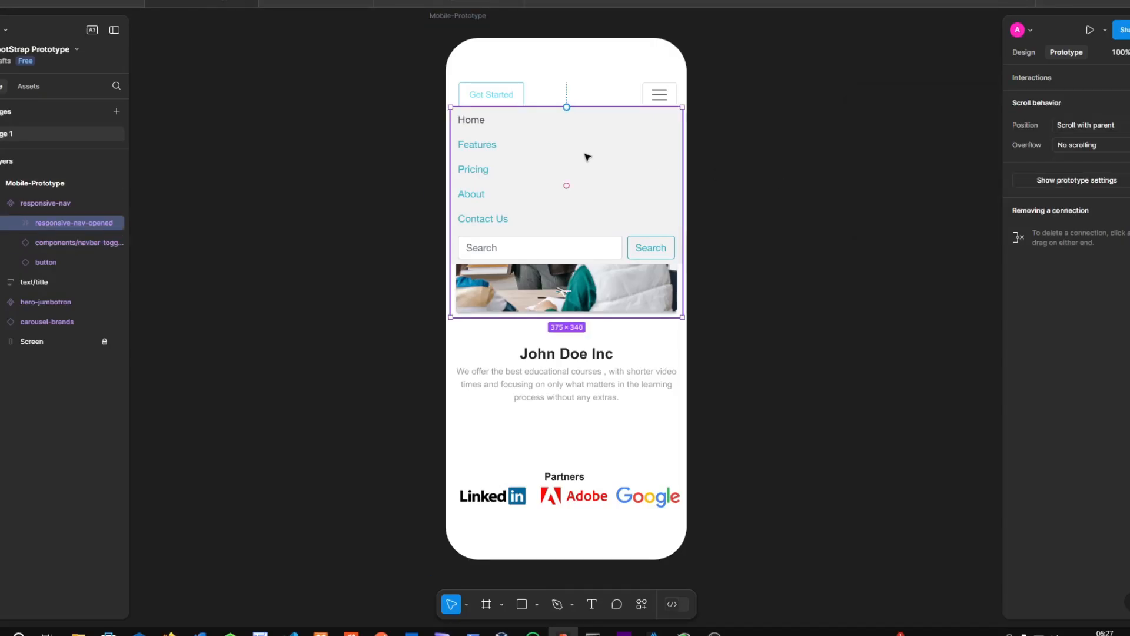
{"action": "left_click_drag", "start_coordinate": [607, 159], "coordinate": [836, 155]}
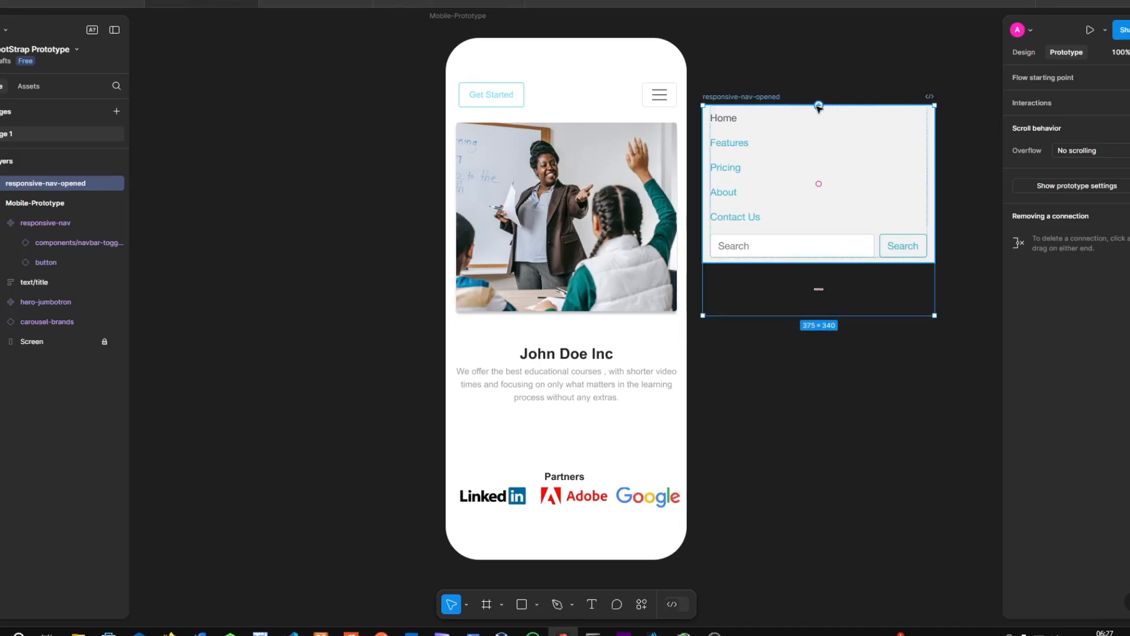
Try to link responsive-nav-opened to the navbar toggler with a prototype connection, adding tap and drag interactions that navigate to Mobile-Prototype
{"action": "left_click_drag", "start_coordinate": [818, 106], "coordinate": [693, 136]}
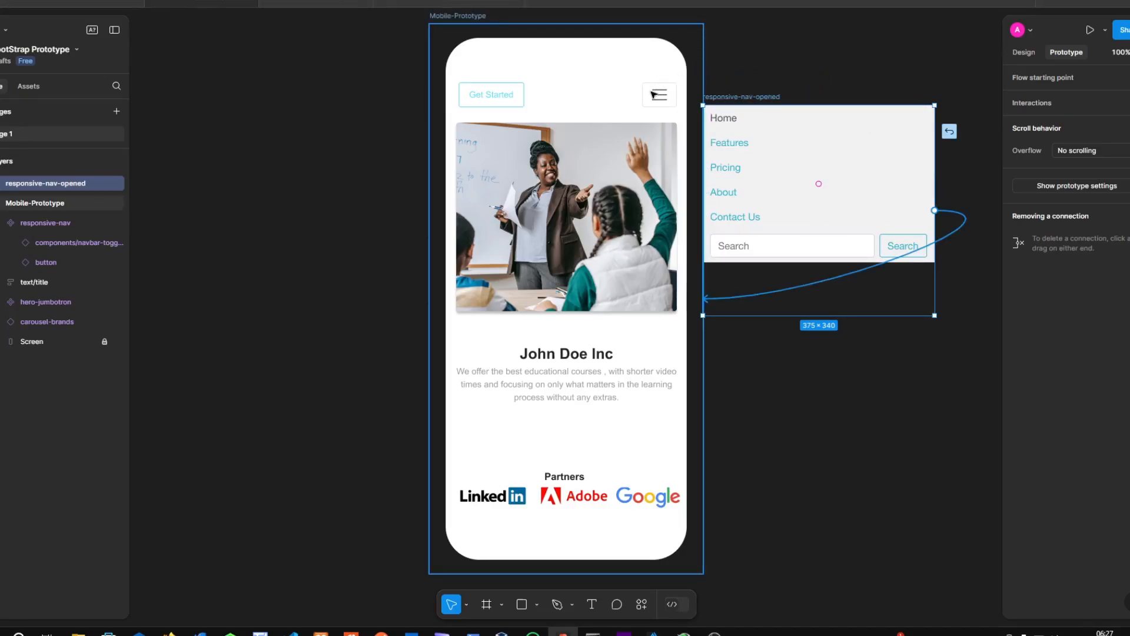
{"action": "left_click_drag", "start_coordinate": [654, 94], "coordinate": [653, 94]}
{"action": "left_click", "coordinate": [811, 139]}
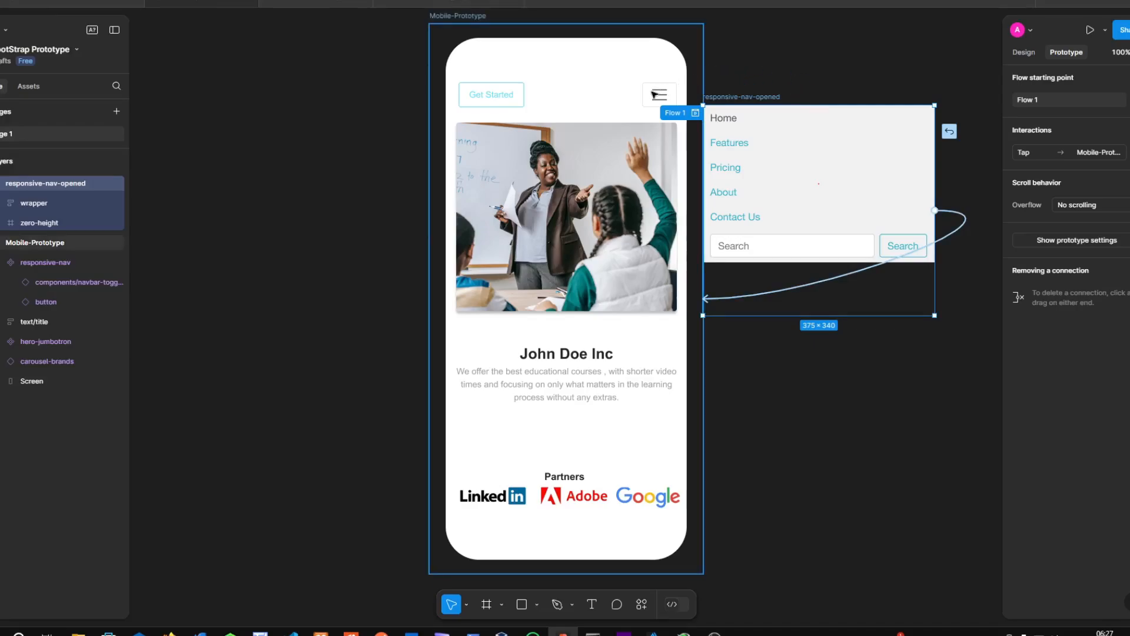
{"action": "left_click_drag", "start_coordinate": [663, 97], "coordinate": [698, 39]}
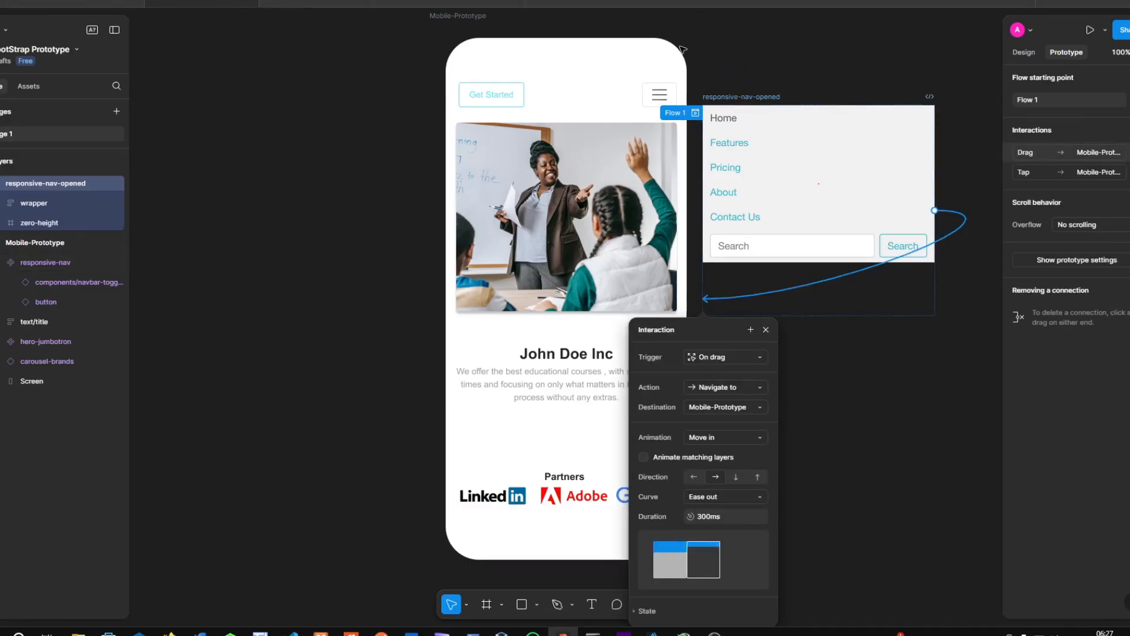
{"action": "left_click", "coordinate": [683, 50]}
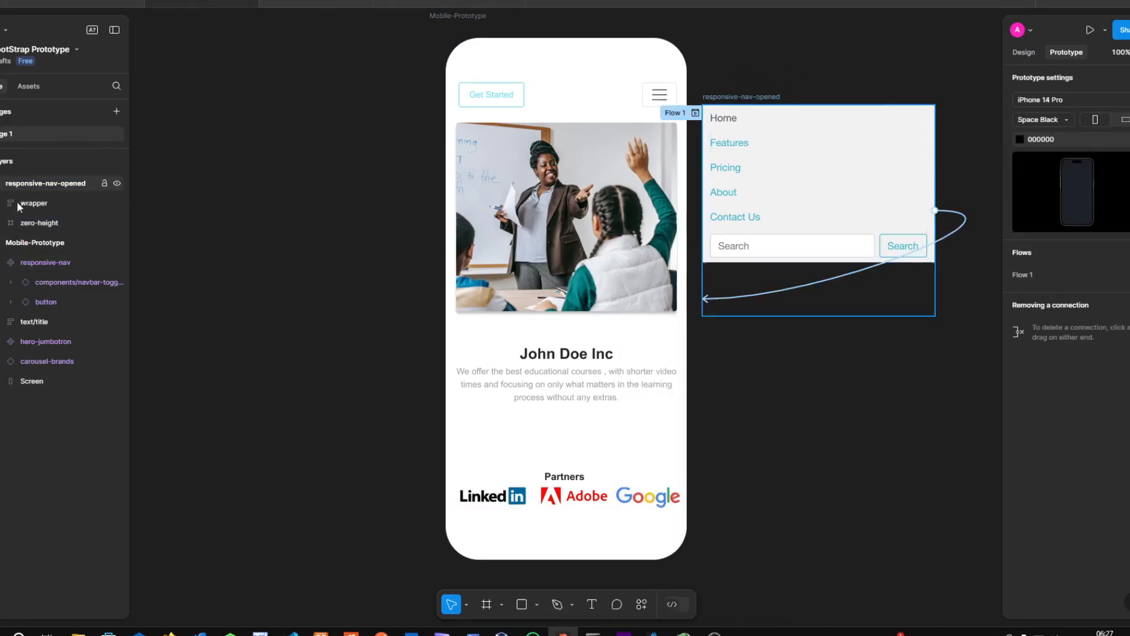
Nudge the responsive-nav component down by about 20 px within the phone screen
{"action": "left_click", "coordinate": [25, 239]}
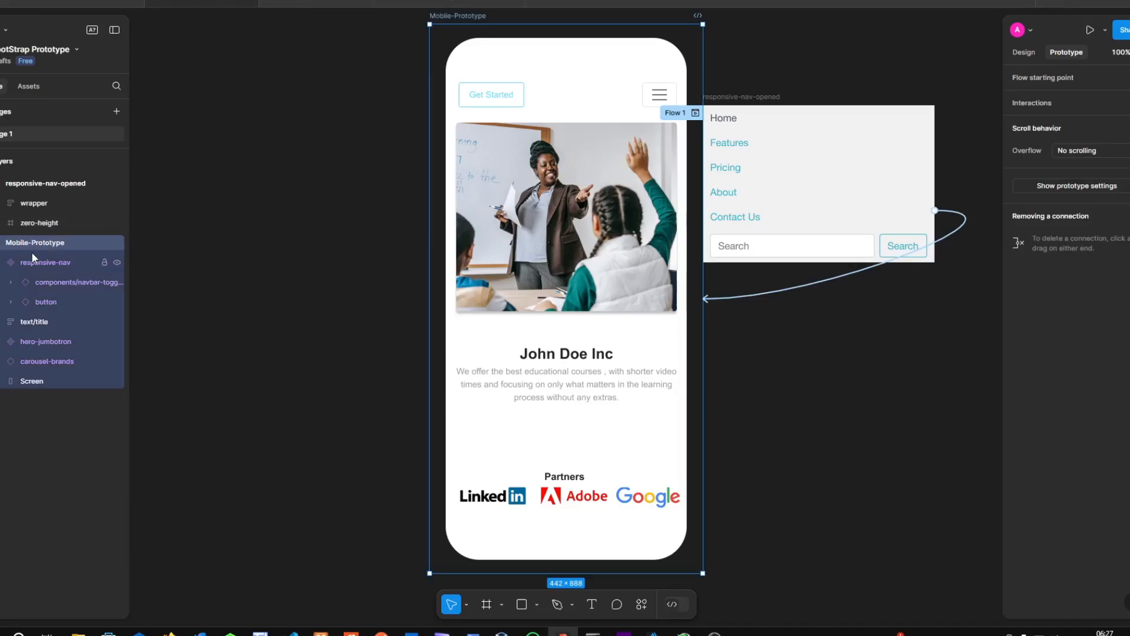
{"action": "left_click", "coordinate": [34, 259]}
{"action": "key", "text": "shift+Down"}
{"action": "key", "text": "shift+Down"}
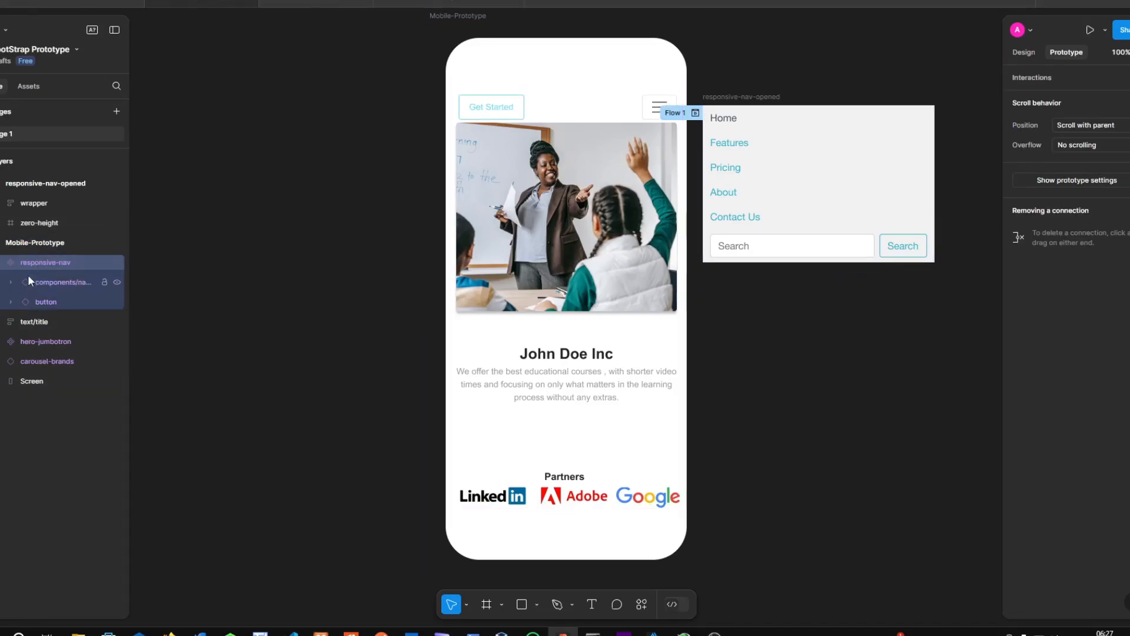
{"action": "left_click", "coordinate": [19, 415]}
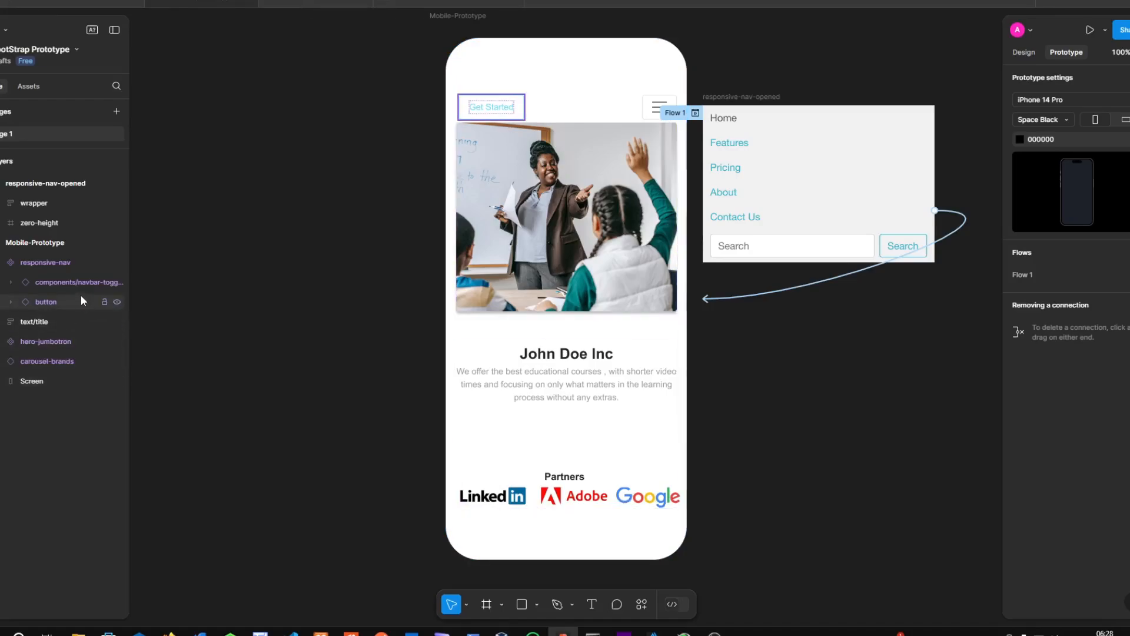
Move responsive-nav, text/title, hero-jumbotron, carousel-brands and Screen out of the Mobile-Prototype frame, and delete the emptied frame
{"action": "left_click", "coordinate": [3, 262]}
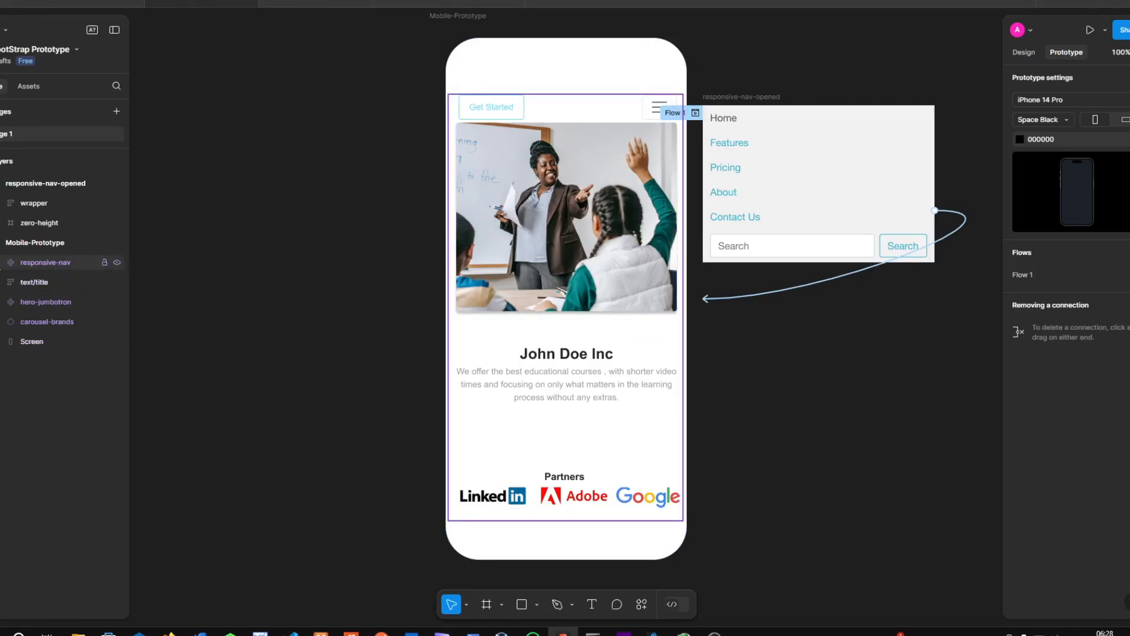
{"action": "left_click", "coordinate": [30, 259]}
{"action": "left_click", "coordinate": [36, 281], "text": "shift"}
{"action": "left_click", "coordinate": [38, 302], "text": "shift"}
{"action": "left_click", "coordinate": [40, 321], "text": "shift"}
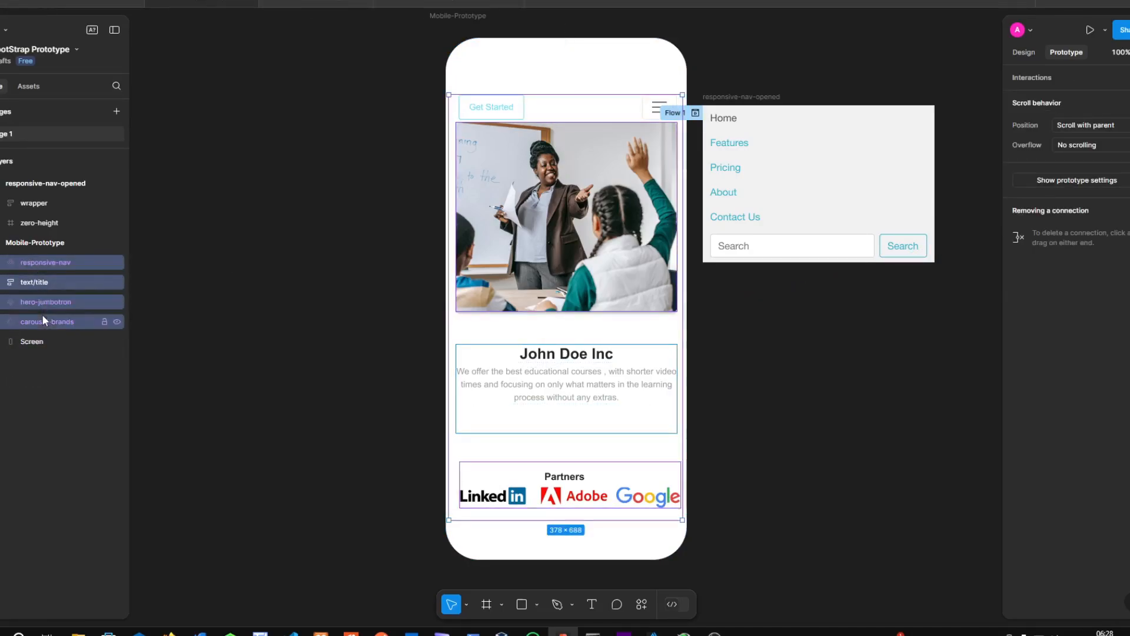
{"action": "left_click", "coordinate": [38, 334], "text": "shift"}
{"action": "left_click_drag", "start_coordinate": [34, 298], "coordinate": [3, 238]}
{"action": "left_click", "coordinate": [35, 341]}
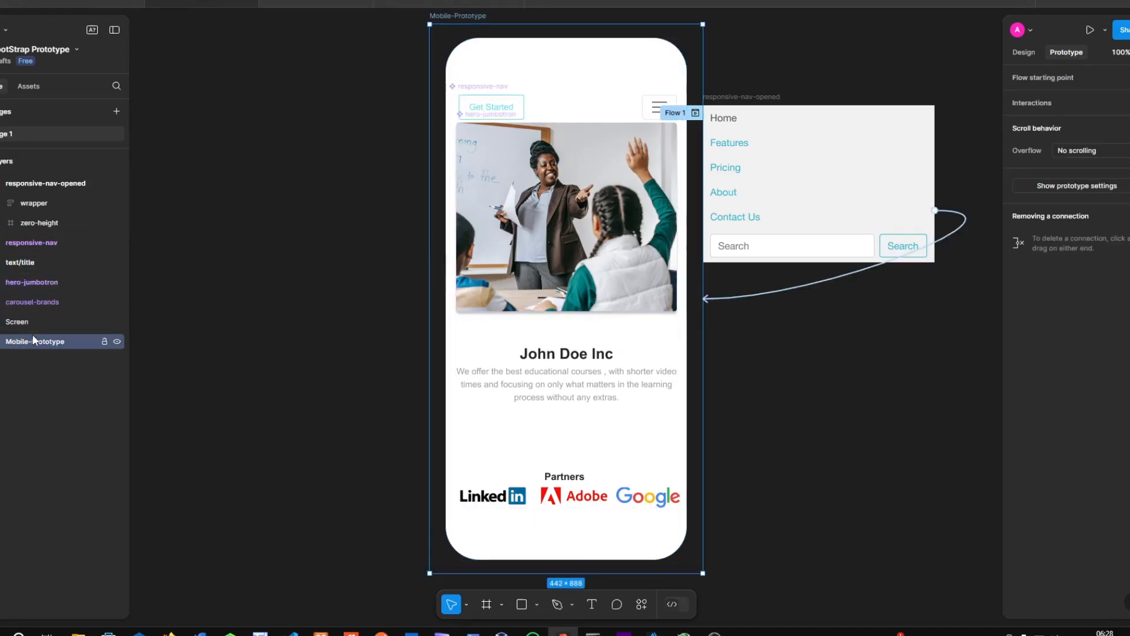
{"action": "key", "text": "Delete"}
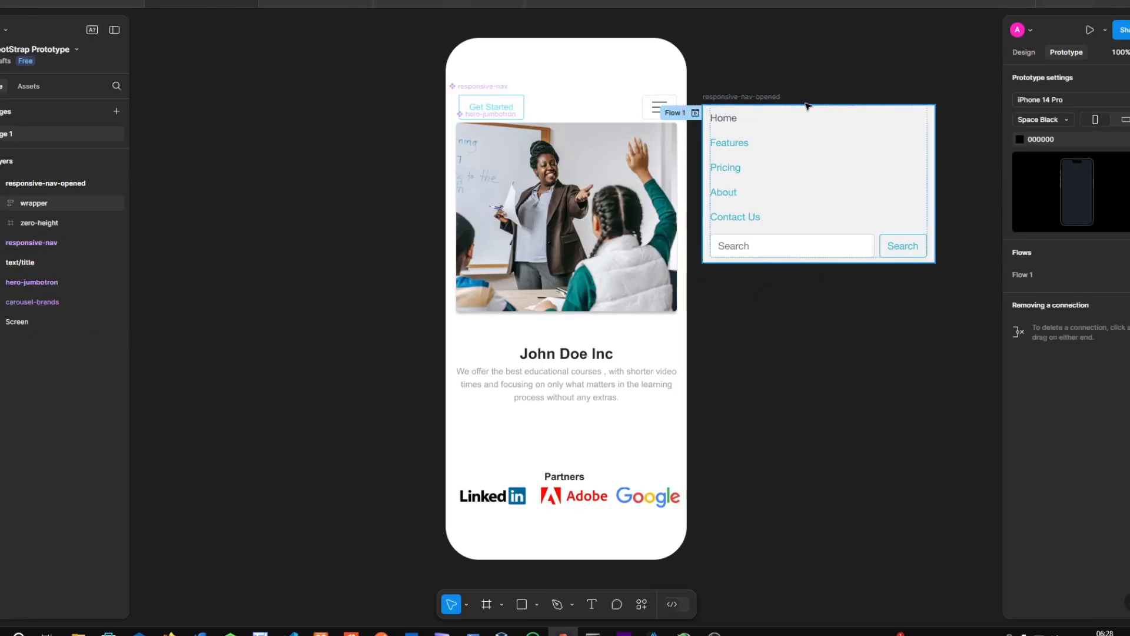
Connect the menu wrapper to the navbar-toggler with an On tap, Scroll to interaction, and expand the responsive-nav layers
{"action": "left_click", "coordinate": [822, 108]}
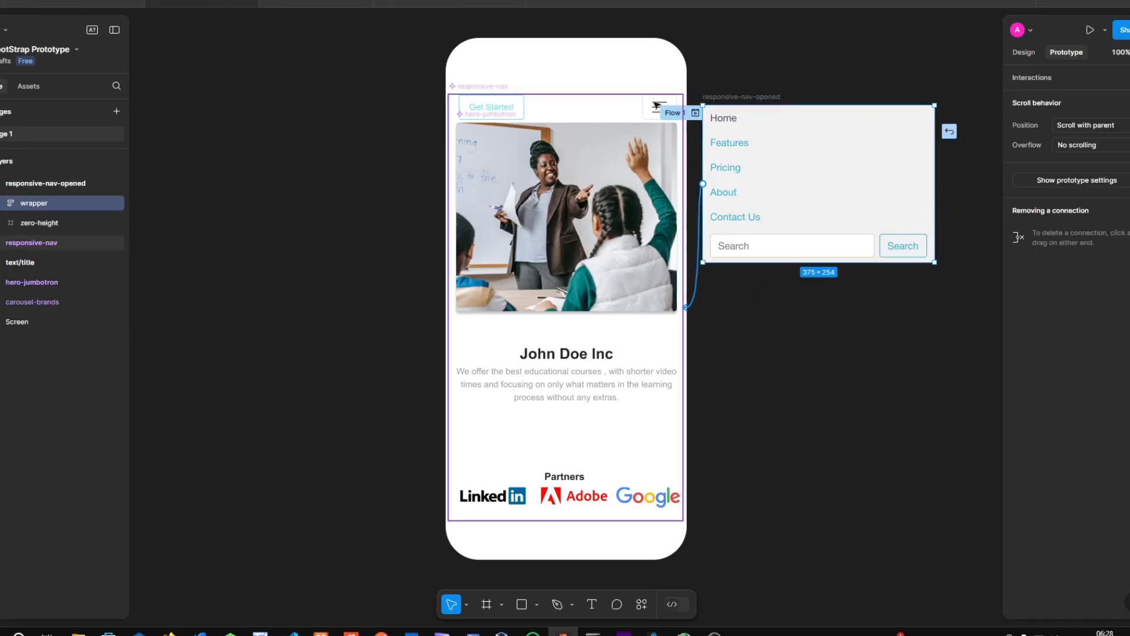
{"action": "left_click_drag", "start_coordinate": [669, 124], "coordinate": [791, 128]}
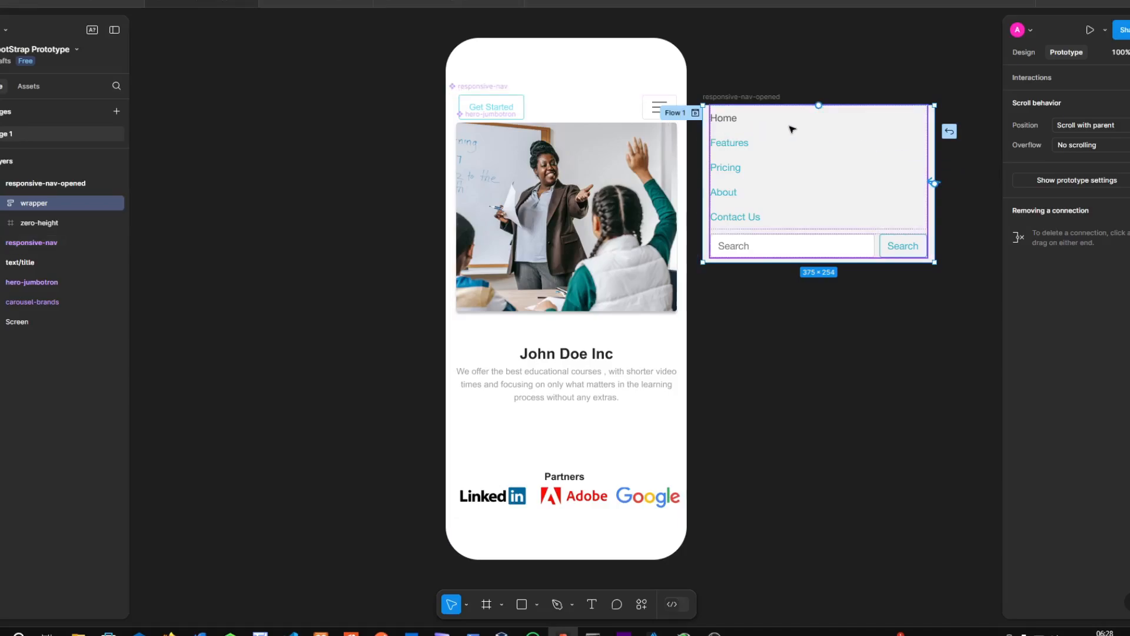
{"action": "left_click", "coordinate": [934, 183]}
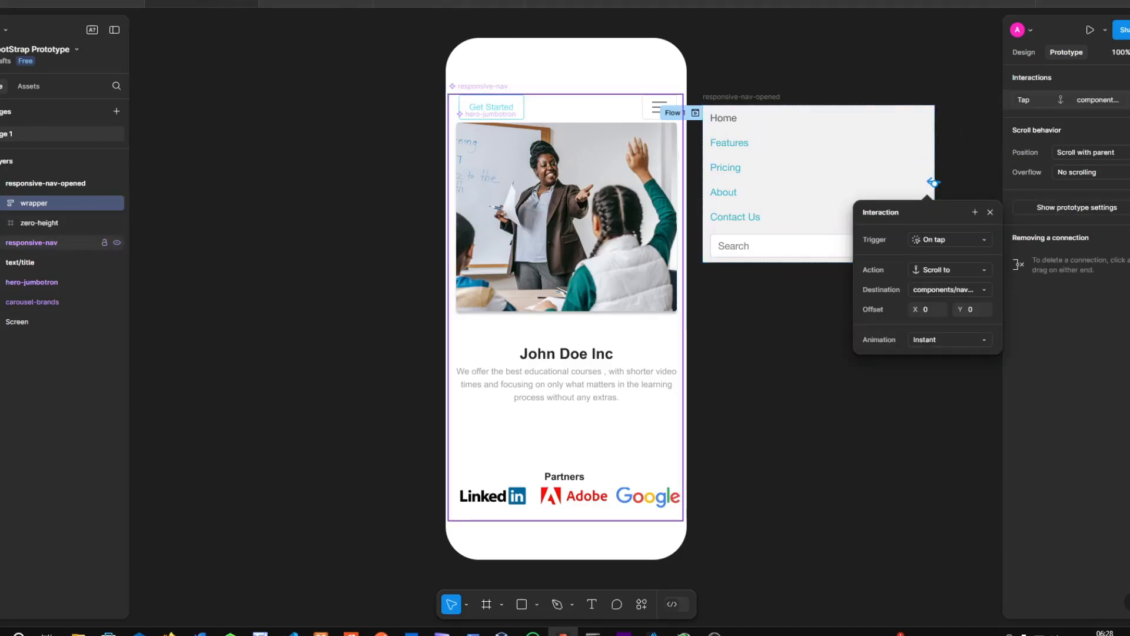
{"action": "left_click", "coordinate": [1, 243]}
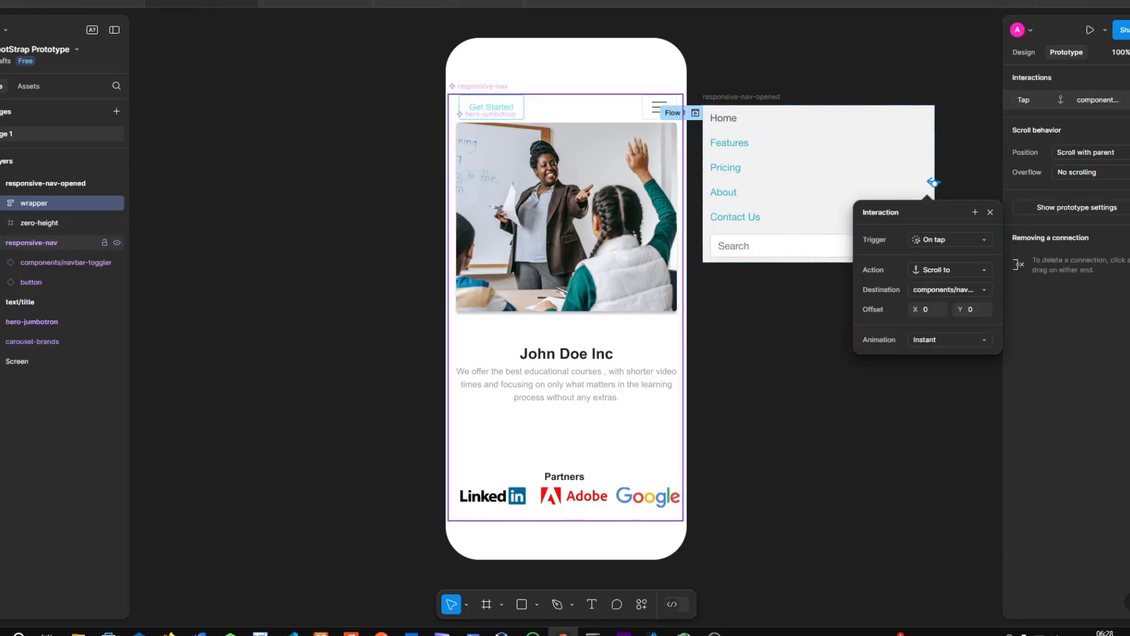
Move the responsive-nav component up inside the phone screen so the navbar sits above the hero image, and undo the accidental resize
{"action": "left_click", "coordinate": [7, 264]}
{"action": "left_click", "coordinate": [24, 242]}
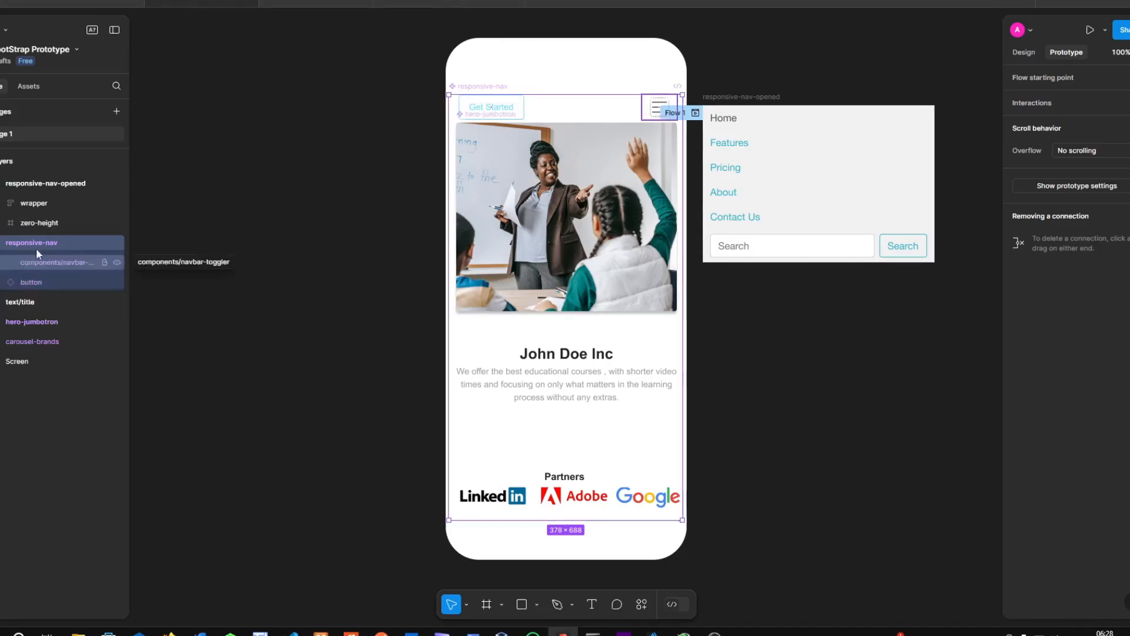
{"action": "left_click", "coordinate": [31, 205]}
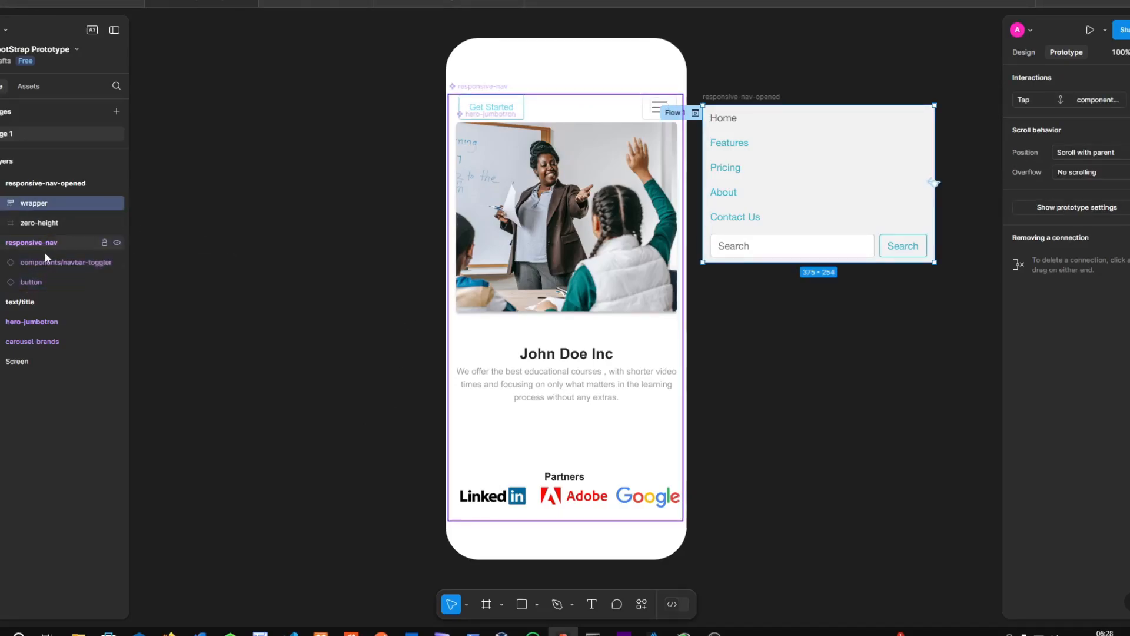
{"action": "left_click_drag", "start_coordinate": [597, 162], "coordinate": [603, 138]}
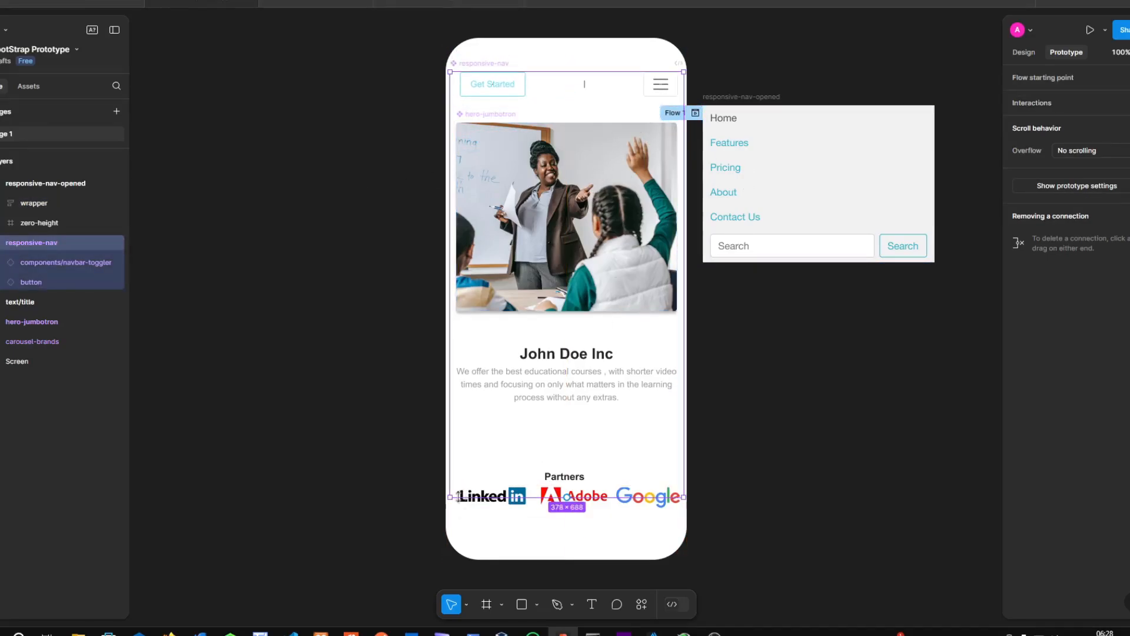
{"action": "left_click_drag", "start_coordinate": [446, 497], "coordinate": [459, 437]}
{"action": "key", "text": "ctrl+z"}
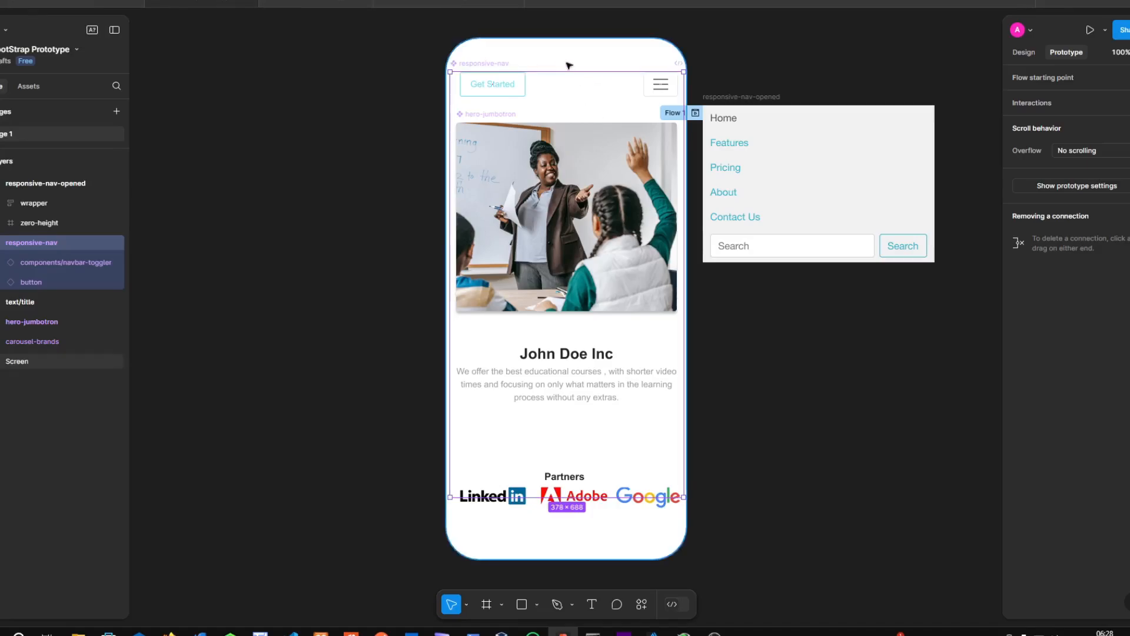
Connect the navbar-toggler to responsive-nav-opened, remove its empty Tap interaction, and set the new connection's trigger to On tap
{"action": "left_click", "coordinate": [670, 89]}
{"action": "left_click_drag", "start_coordinate": [678, 84], "coordinate": [781, 154]}
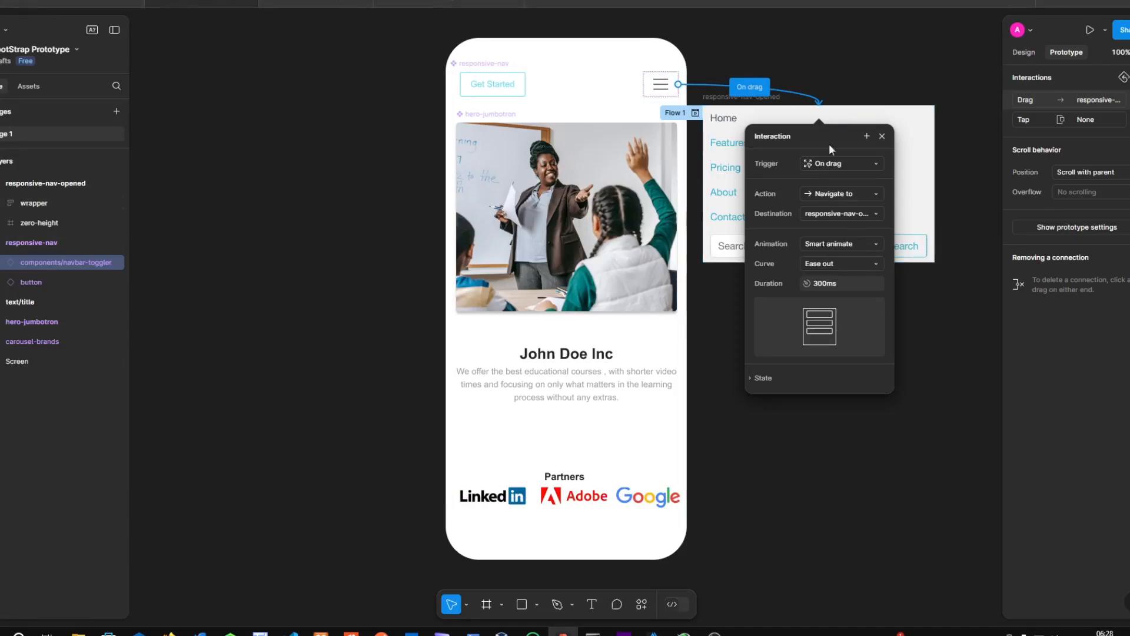
{"action": "left_click", "coordinate": [828, 163]}
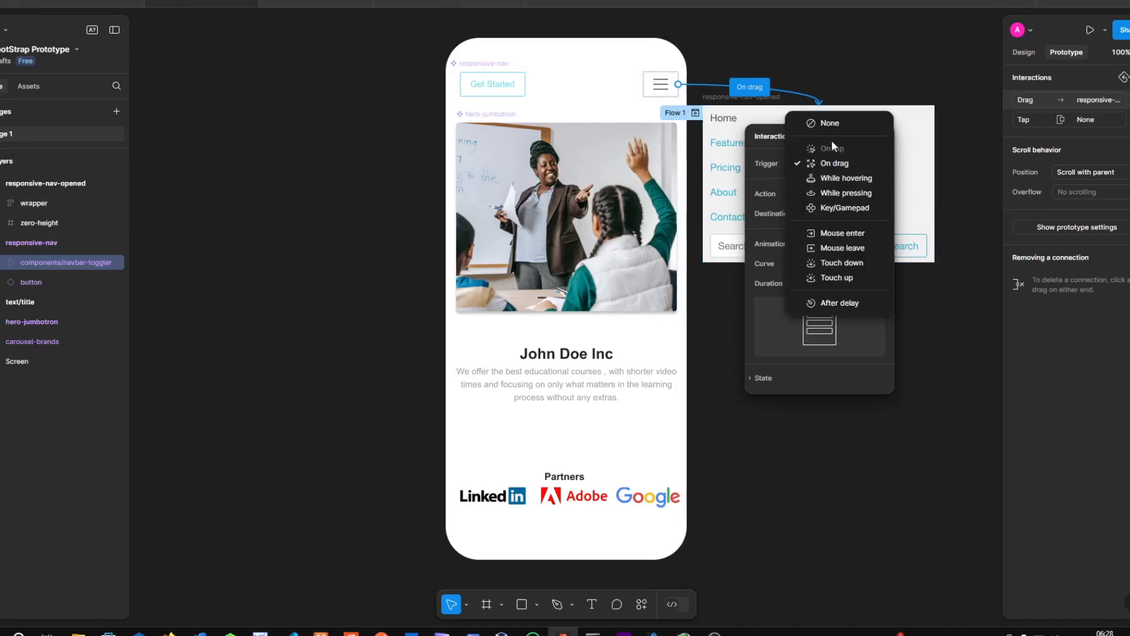
{"action": "left_click", "coordinate": [834, 164]}
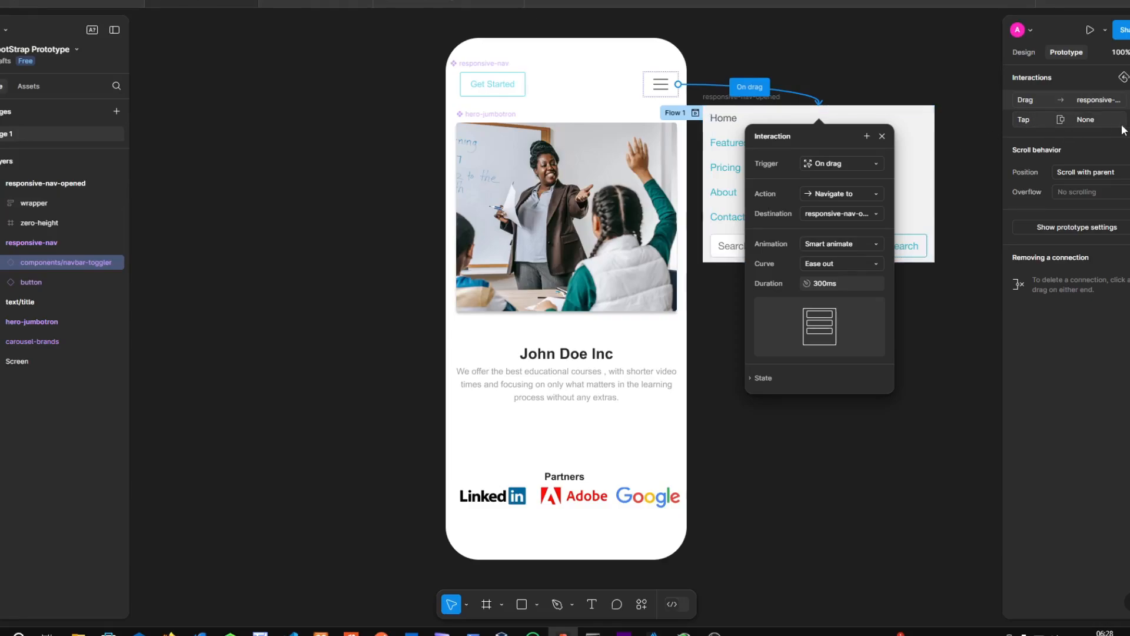
{"action": "left_click", "coordinate": [829, 164]}
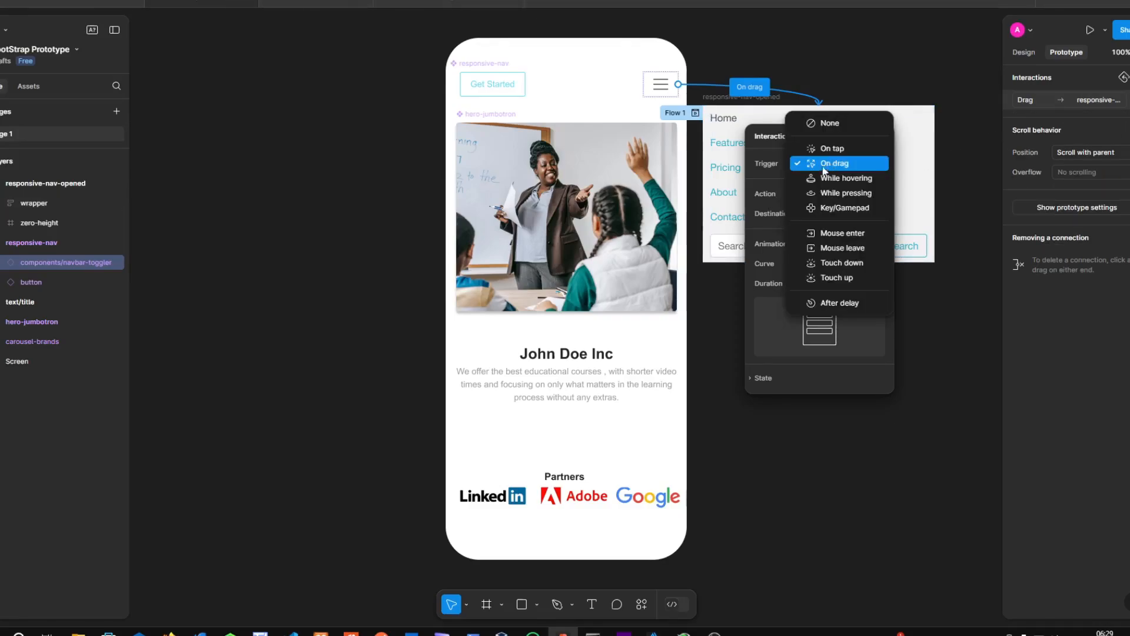
{"action": "left_click", "coordinate": [825, 146]}
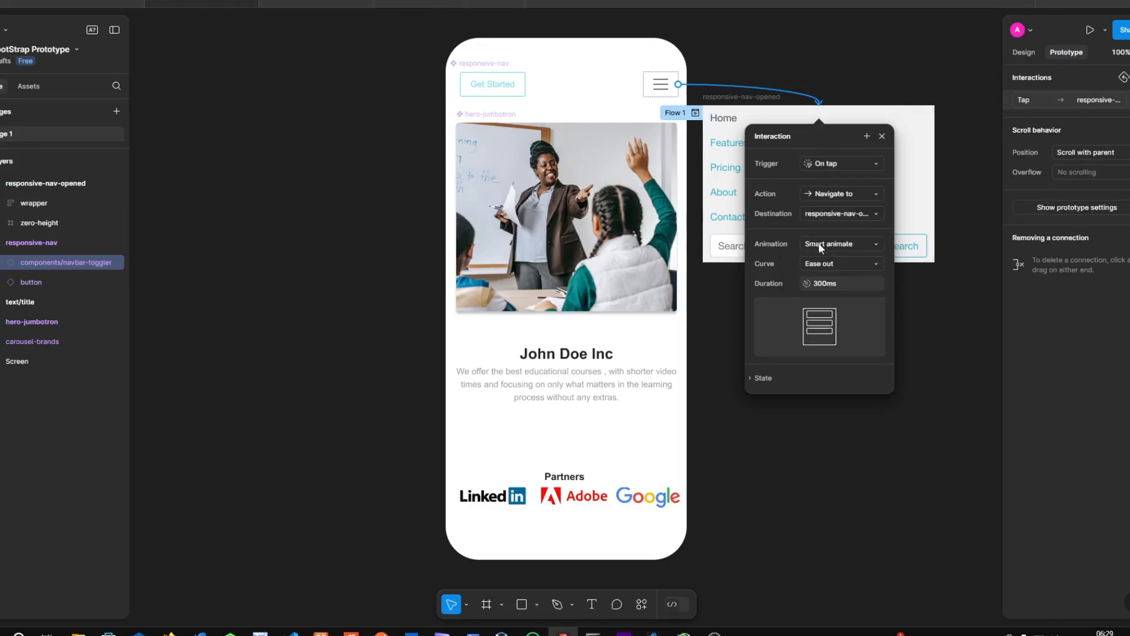
Change the toggler interaction's action to Open overlay with responsive-nav-opened as the overlay
{"action": "left_click", "coordinate": [820, 194]}
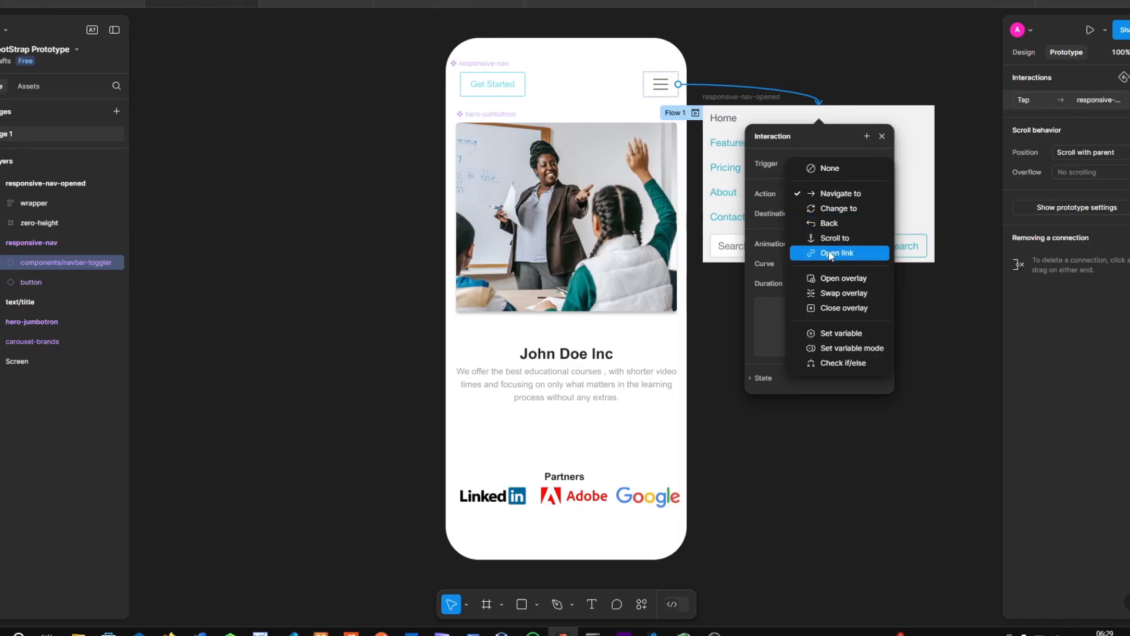
{"action": "left_click", "coordinate": [836, 277]}
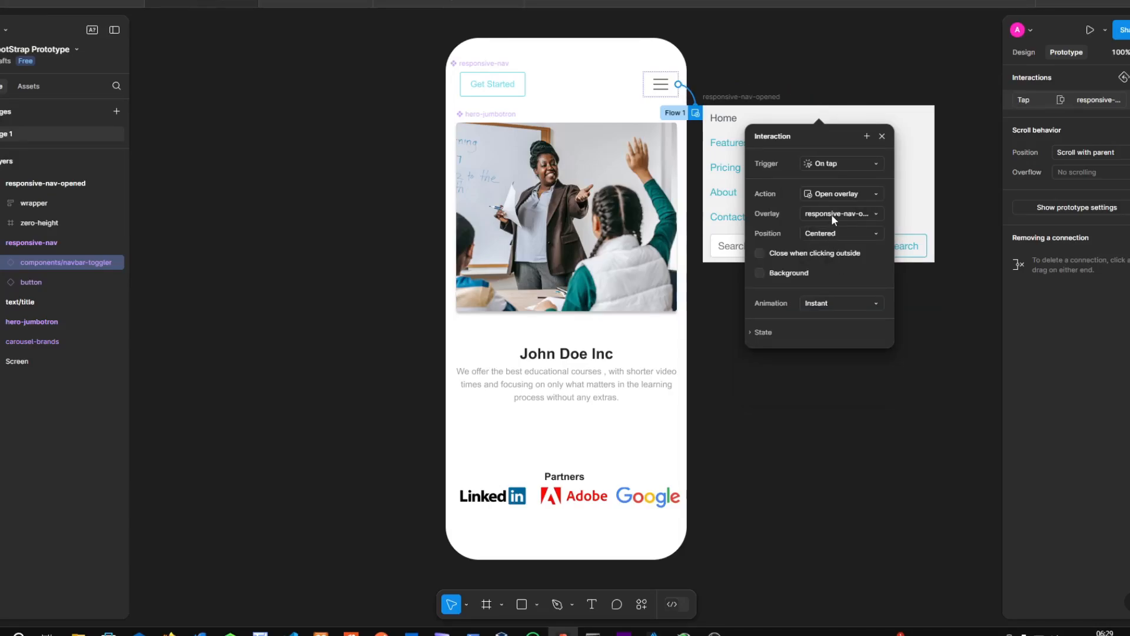
{"action": "left_click", "coordinate": [832, 214]}
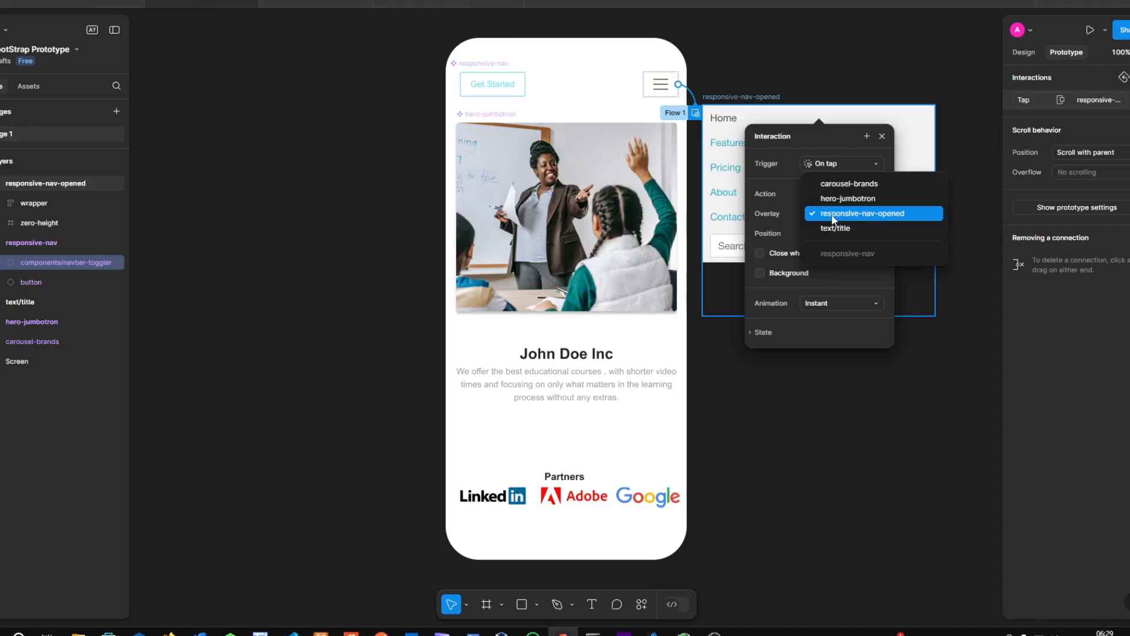
{"action": "left_click", "coordinate": [833, 216]}
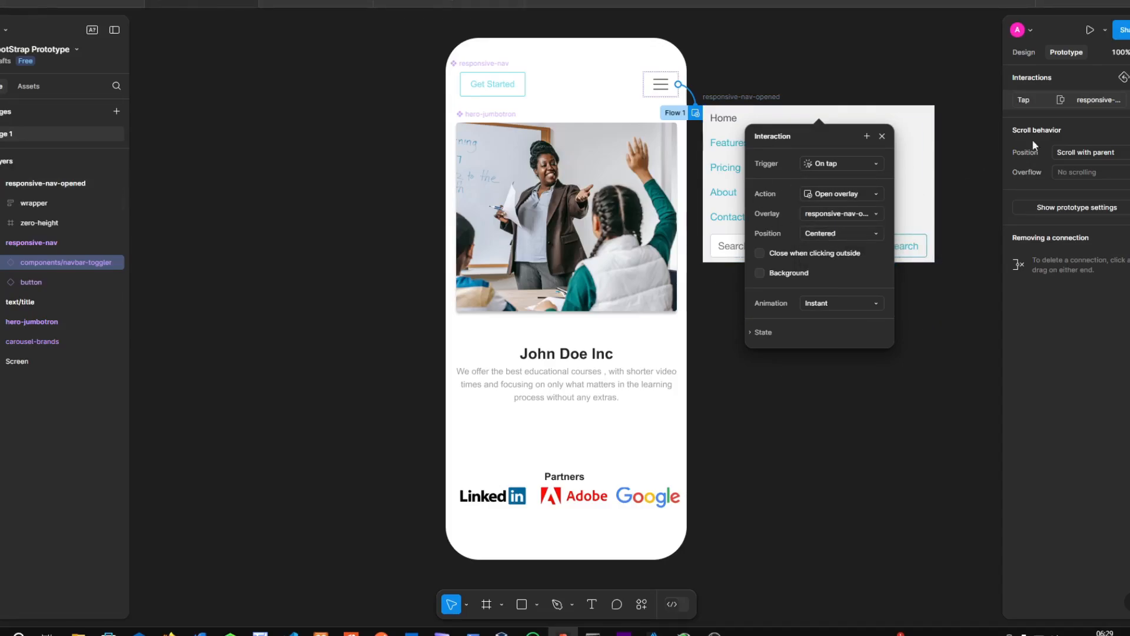
Preview the prototype on the phone, select all canvas objects and preview it again, and return to the editor
{"action": "left_click", "coordinate": [1087, 27]}
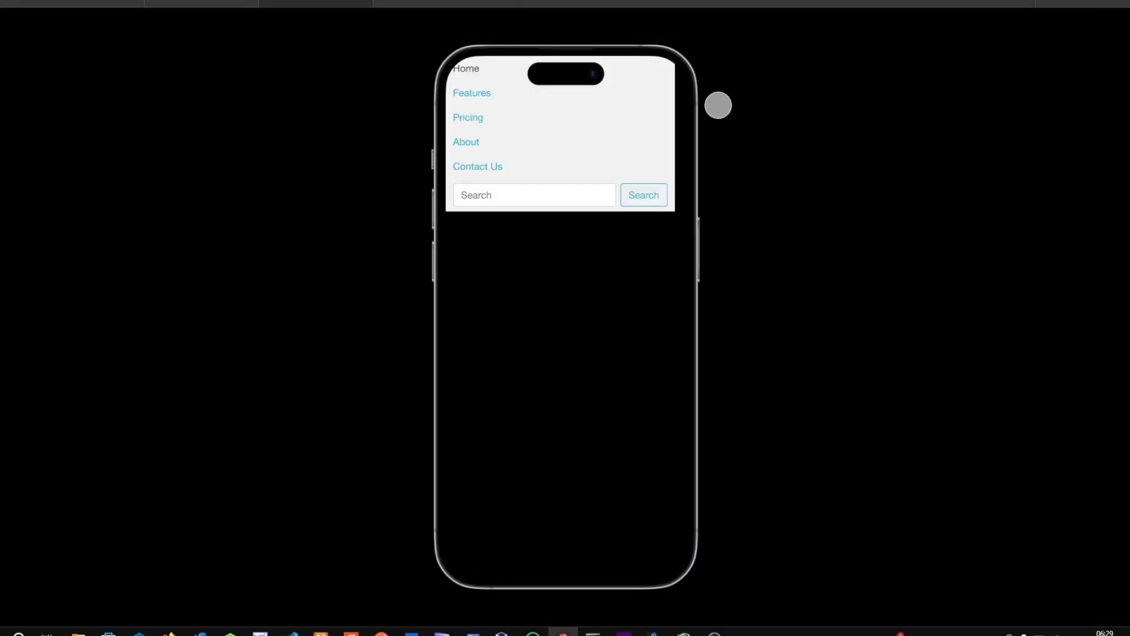
{"action": "left_click", "coordinate": [197, 3]}
{"action": "left_click", "coordinate": [362, 181]}
{"action": "left_click_drag", "start_coordinate": [392, 51], "coordinate": [917, 539]}
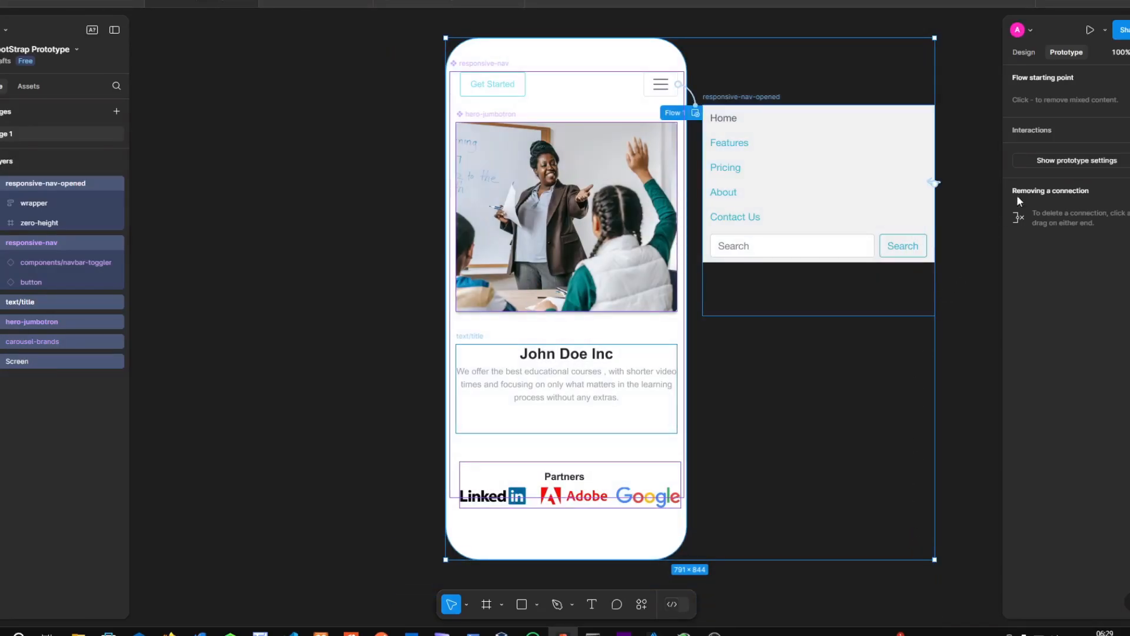
{"action": "left_click", "coordinate": [1090, 30]}
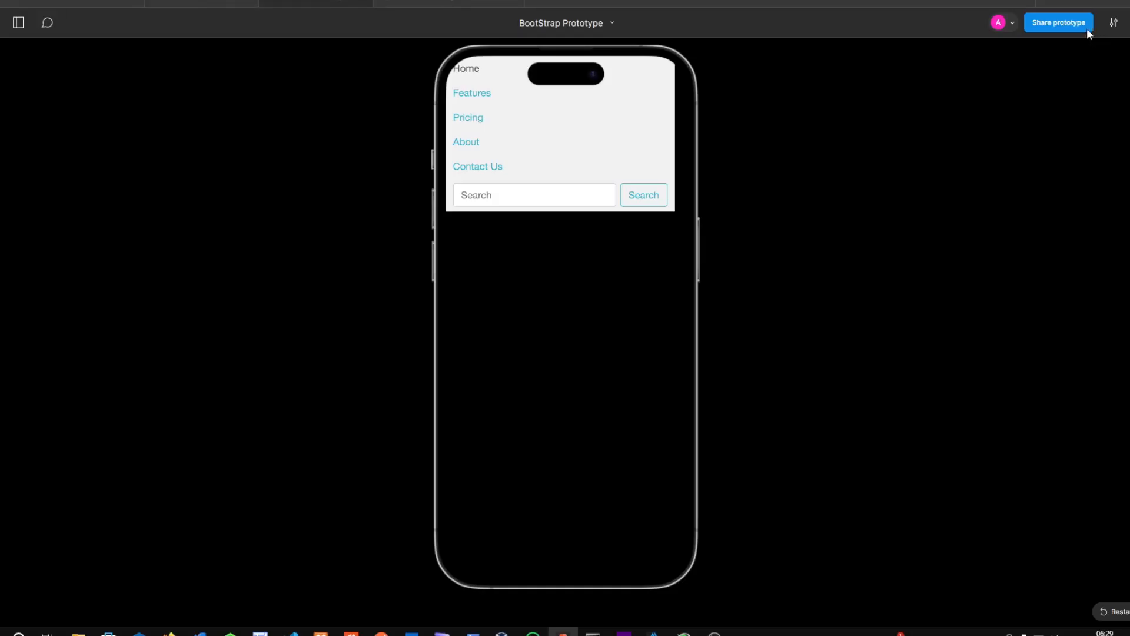
{"action": "left_click", "coordinate": [364, 1]}
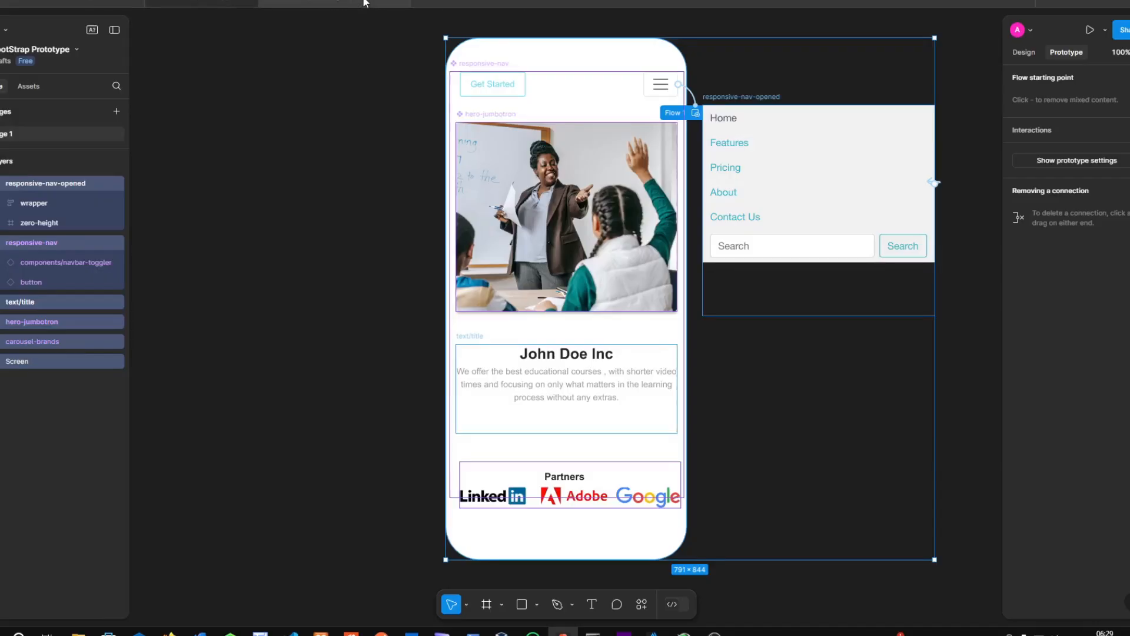
{"action": "left_click", "coordinate": [1091, 30]}
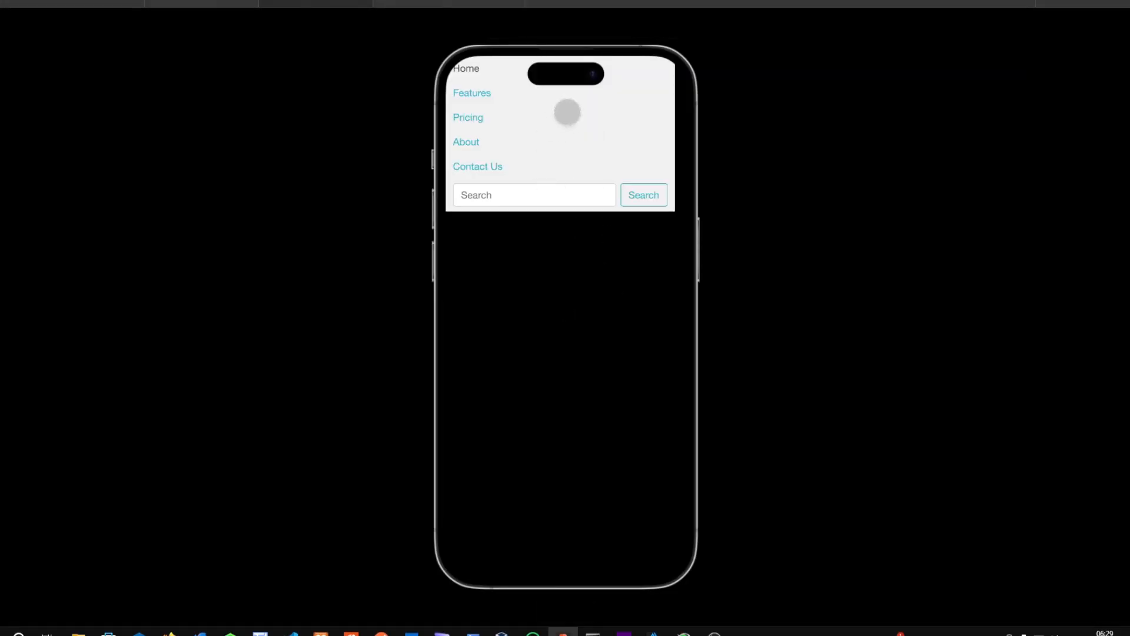
{"action": "left_click", "coordinate": [238, 2]}
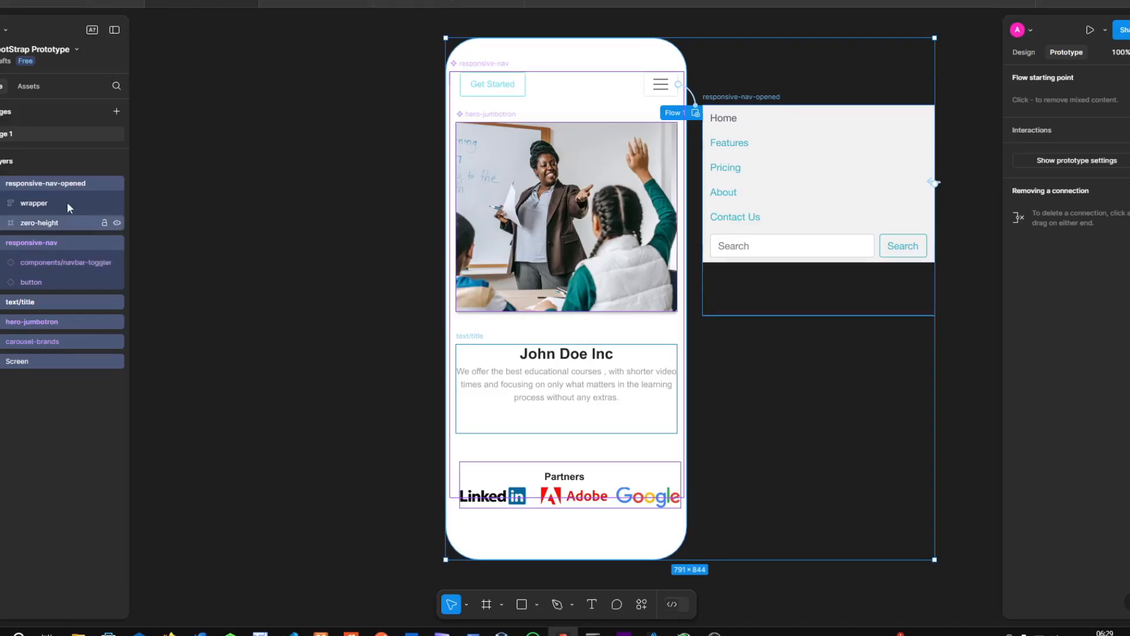
Wrap all selected layers in a new frame and rename it Mobile-Prototype
{"action": "right_click", "coordinate": [66, 177]}
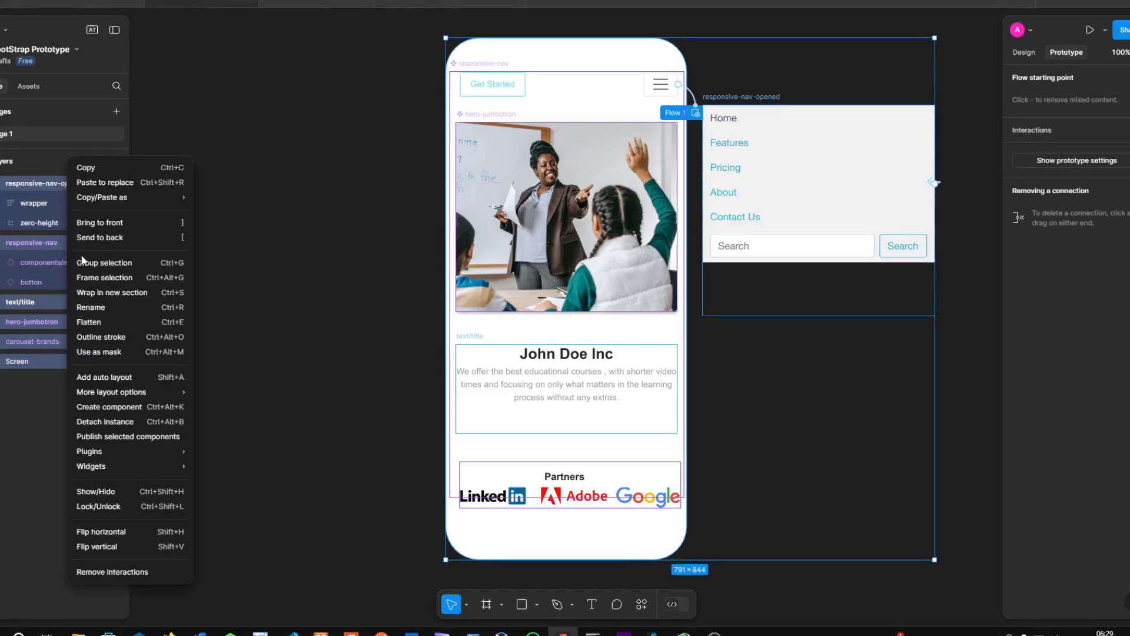
{"action": "left_click", "coordinate": [116, 280]}
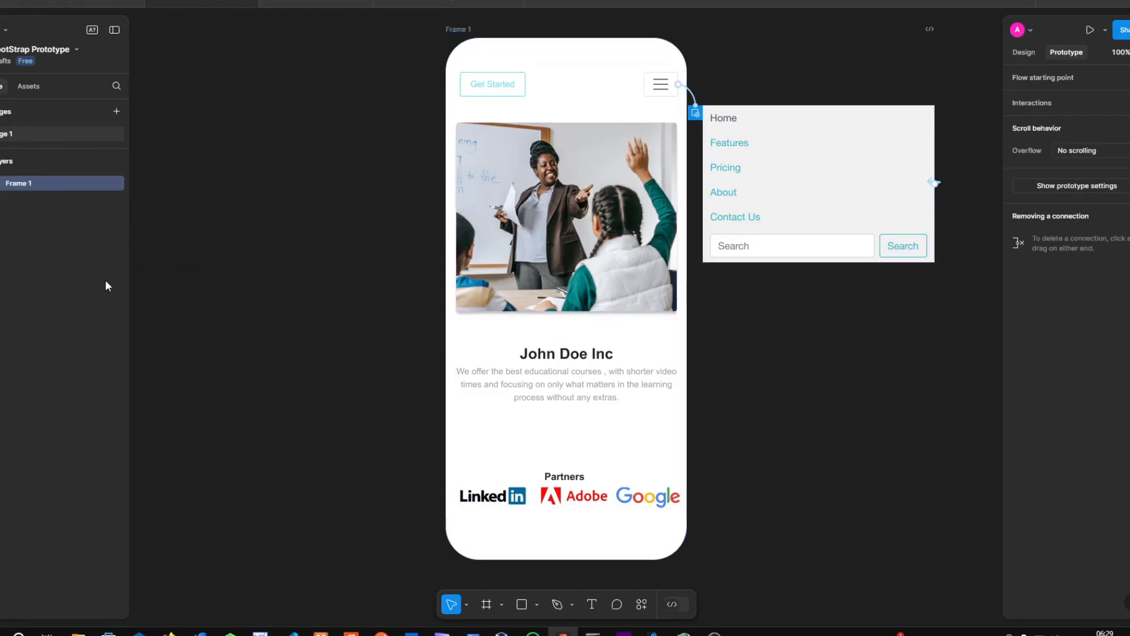
{"action": "double_click", "coordinate": [30, 179]}
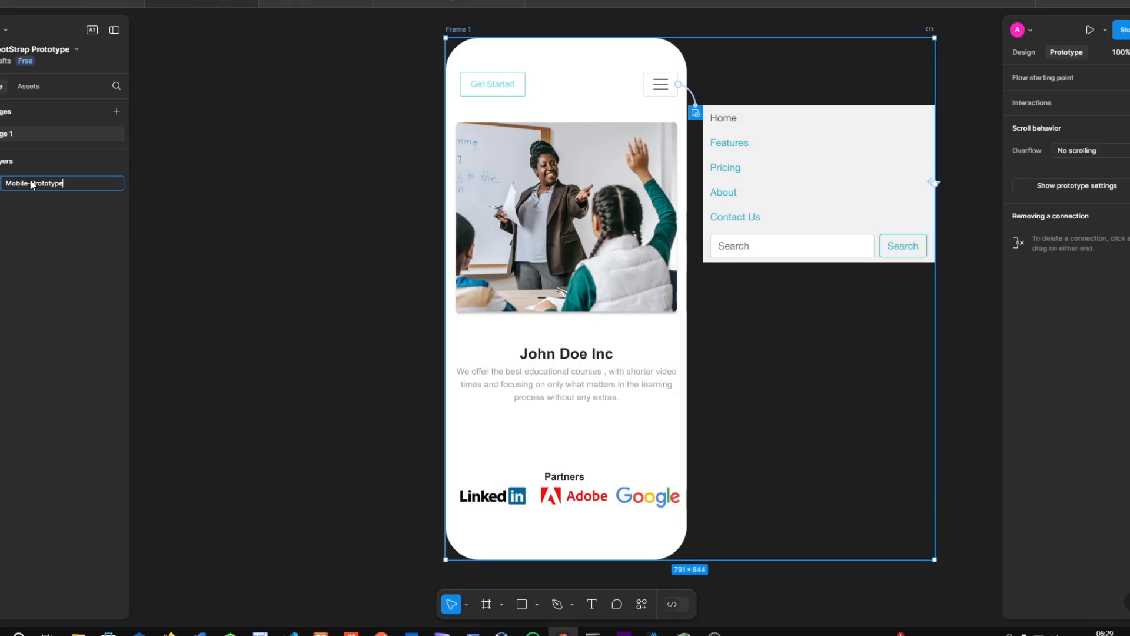
{"action": "key", "text": "Return"}
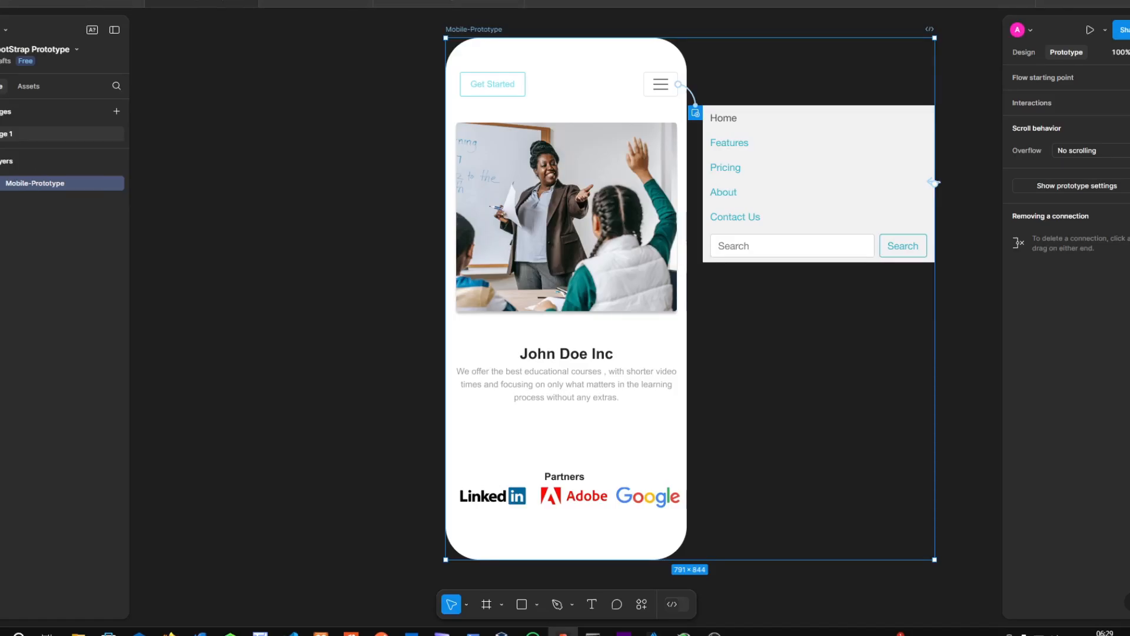
Preview the Mobile-Prototype frame on the phone with its contents selected, and return to the editor
{"action": "left_click", "coordinate": [316, 2]}
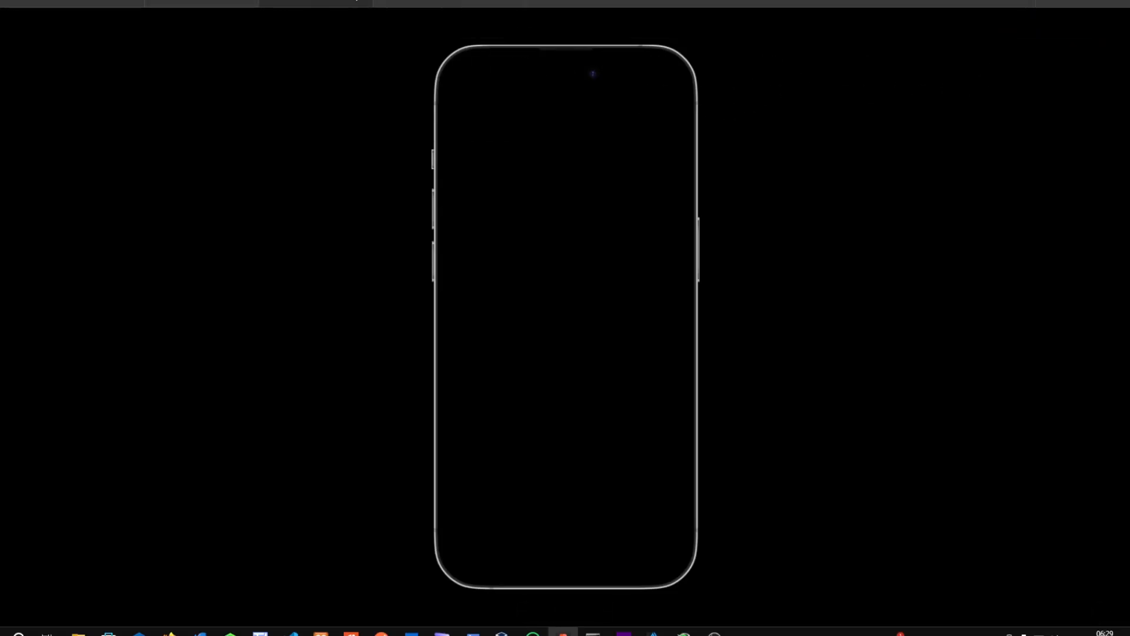
{"action": "left_click", "coordinate": [362, 2]}
{"action": "left_click", "coordinate": [339, 216]}
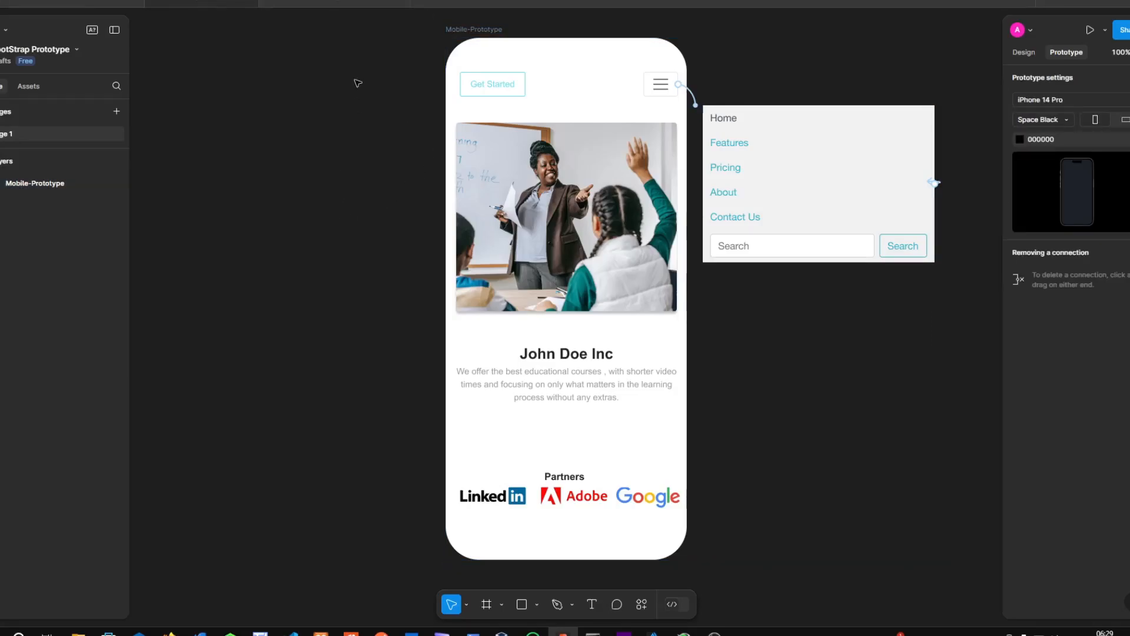
{"action": "left_click_drag", "start_coordinate": [353, 71], "coordinate": [980, 527]}
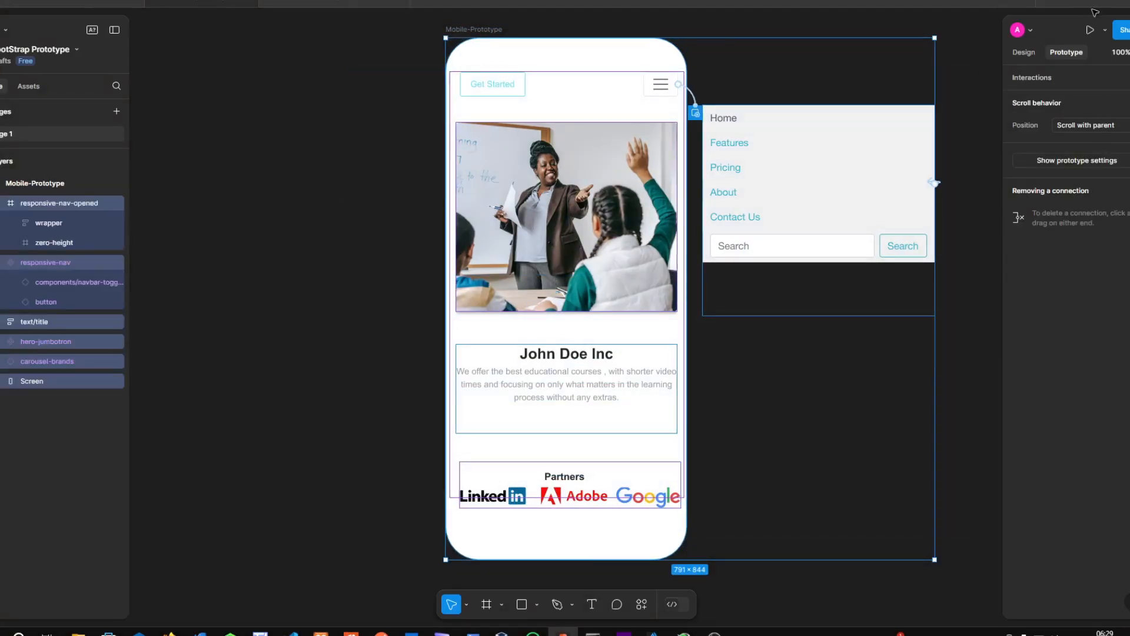
{"action": "left_click", "coordinate": [1091, 29]}
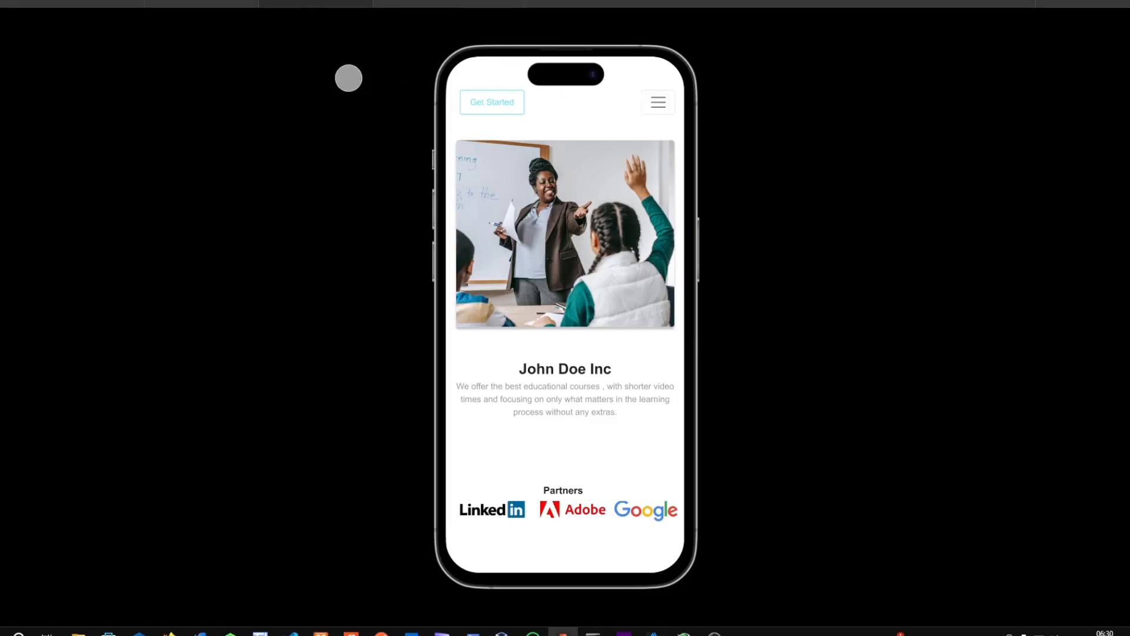
{"action": "left_click", "coordinate": [217, 3]}
Place the responsive-nav-opened menu inside responsive-nav, directly below the navbar at X 0, Y 72
{"action": "left_click", "coordinate": [799, 194]}
{"action": "left_click_drag", "start_coordinate": [807, 187], "coordinate": [571, 200]}
{"action": "key", "text": "ctrl+z"}
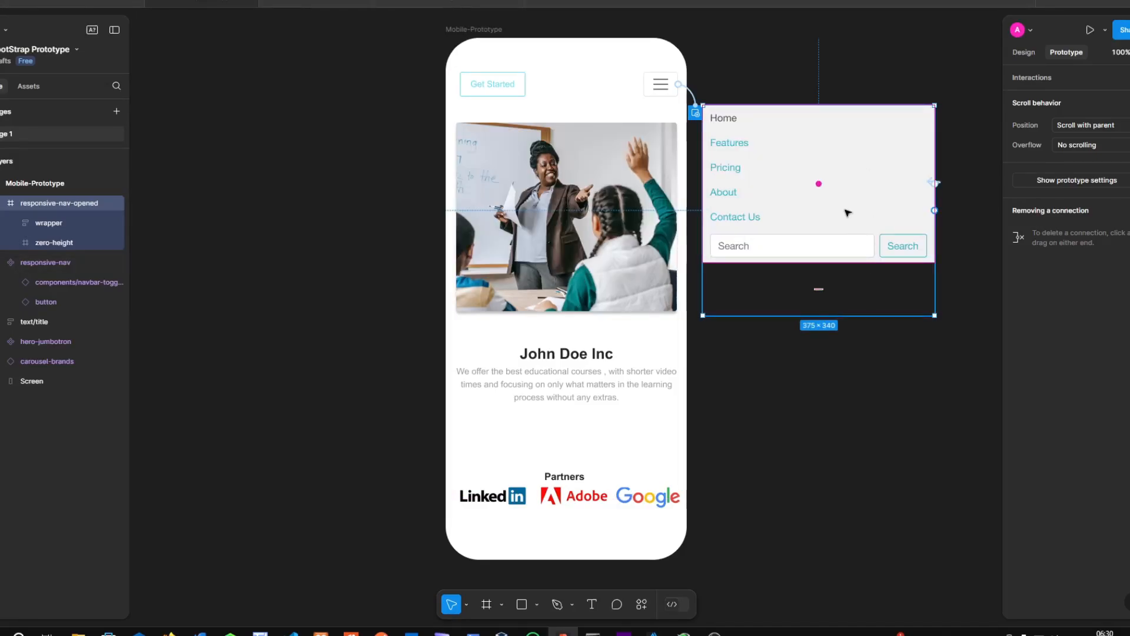
{"action": "left_click", "coordinate": [1024, 52]}
{"action": "left_click_drag", "start_coordinate": [833, 202], "coordinate": [582, 212]}
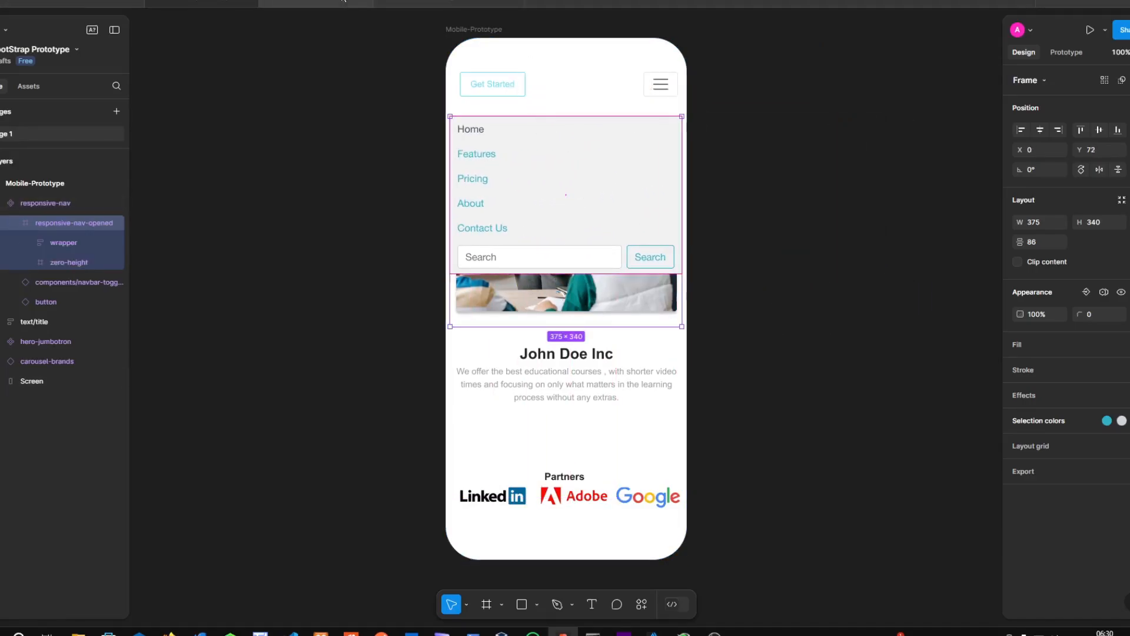
Preview the prototype, test the navbar toggler with the menu placed on the phone screen, and return to the editor
{"action": "left_click", "coordinate": [312, 3]}
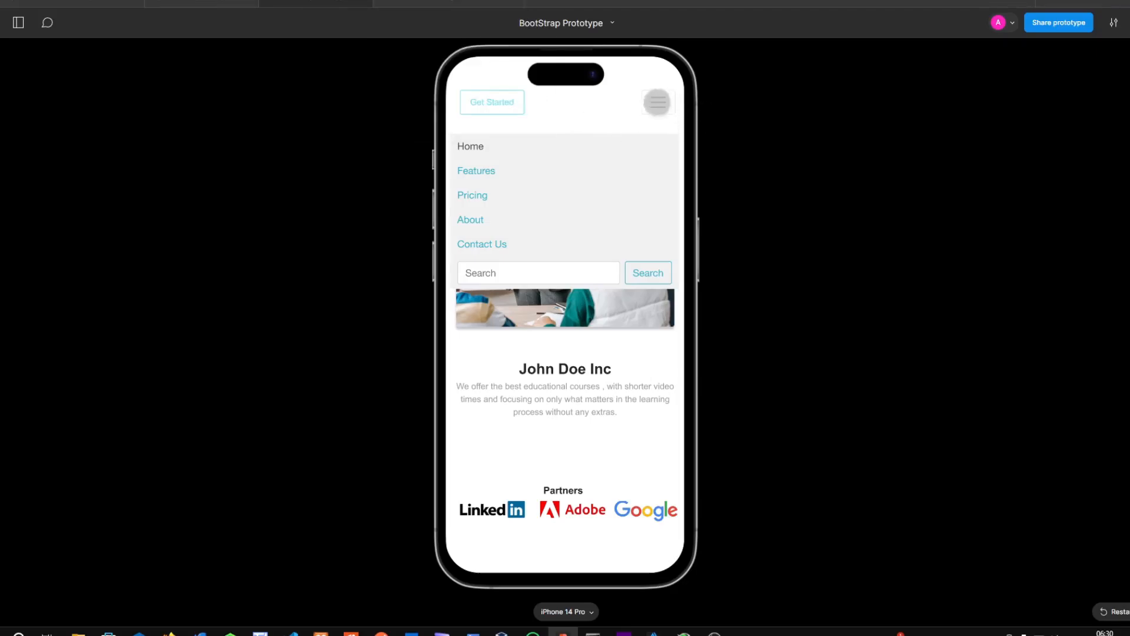
{"action": "left_click", "coordinate": [657, 102]}
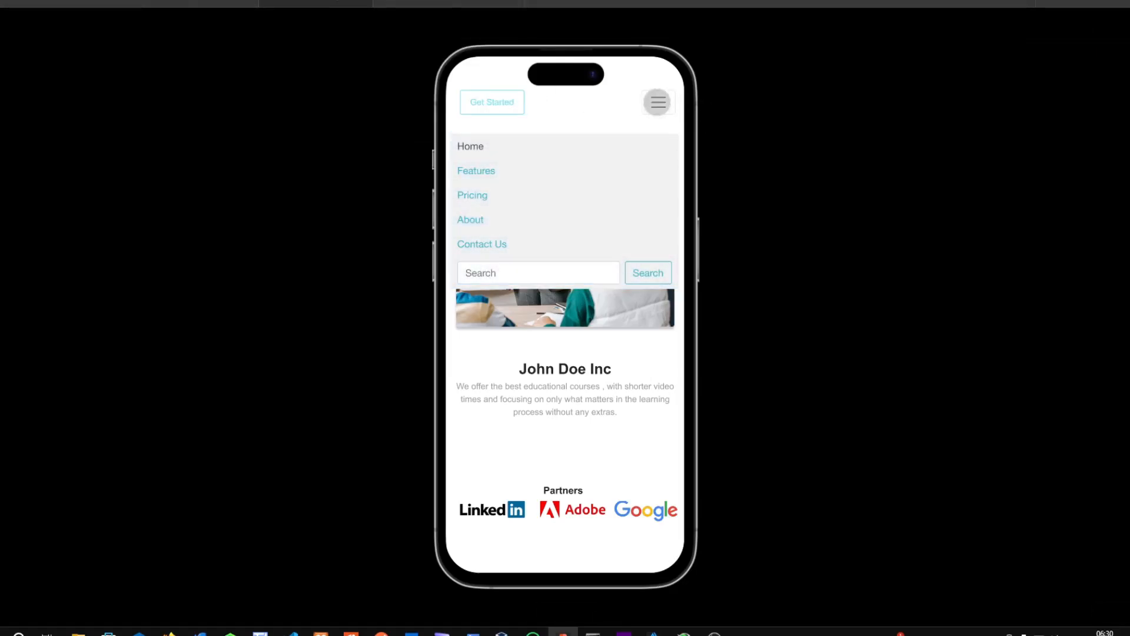
{"action": "left_click", "coordinate": [656, 102]}
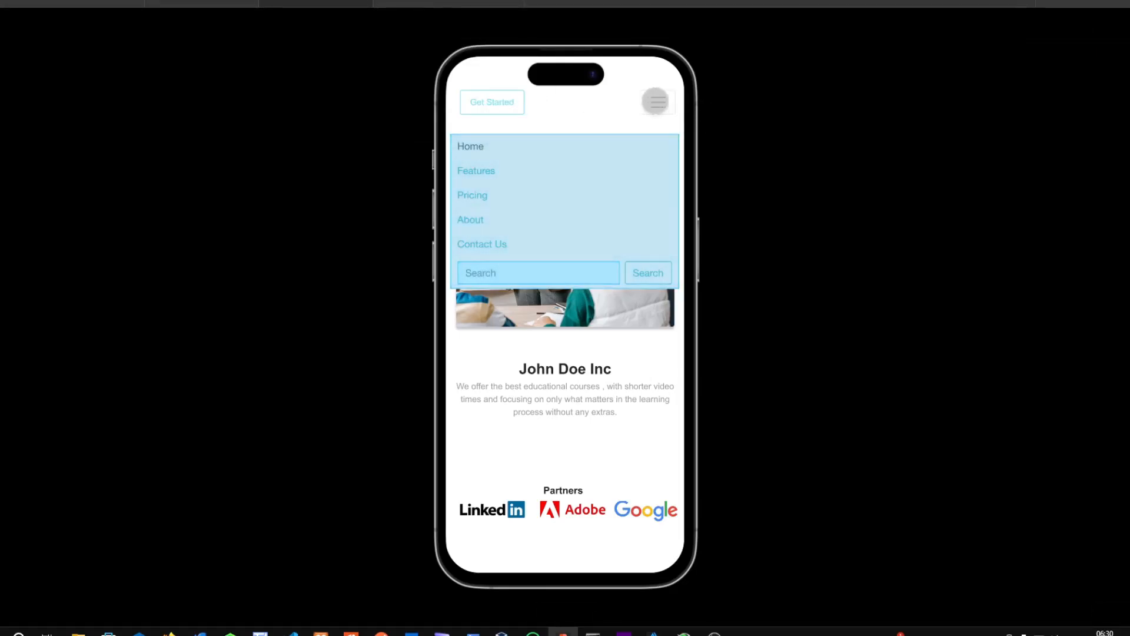
{"action": "left_click", "coordinate": [180, 3]}
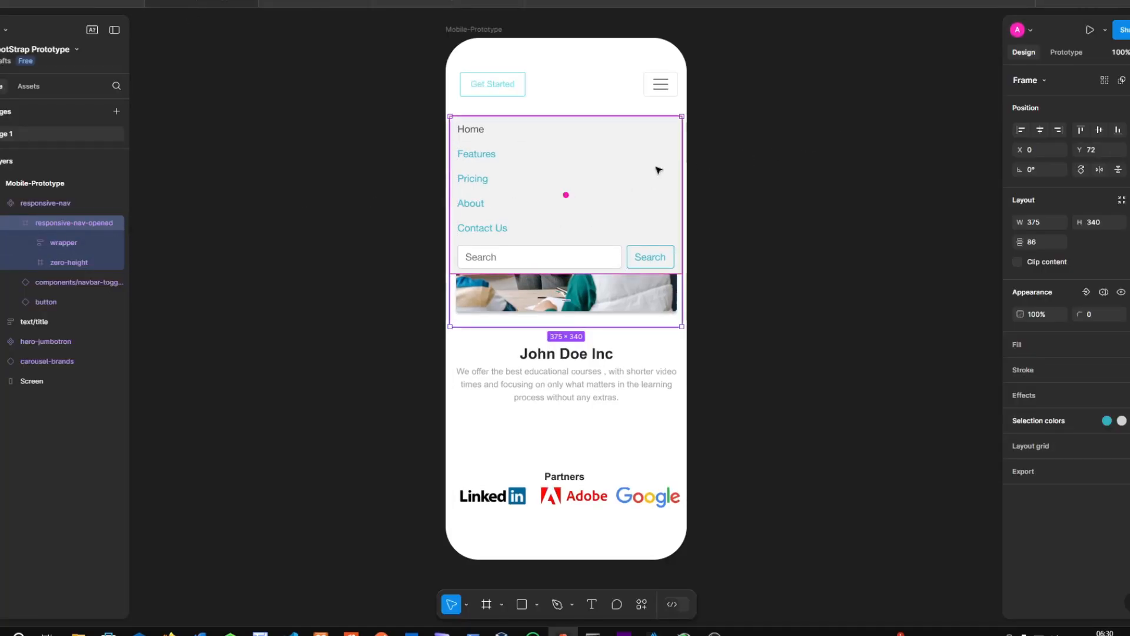
Move the responsive-nav-opened menu back out of the phone screen and place it beside the navbar toggler
{"action": "left_click_drag", "start_coordinate": [653, 167], "coordinate": [879, 123]}
{"action": "left_click", "coordinate": [1071, 52]}
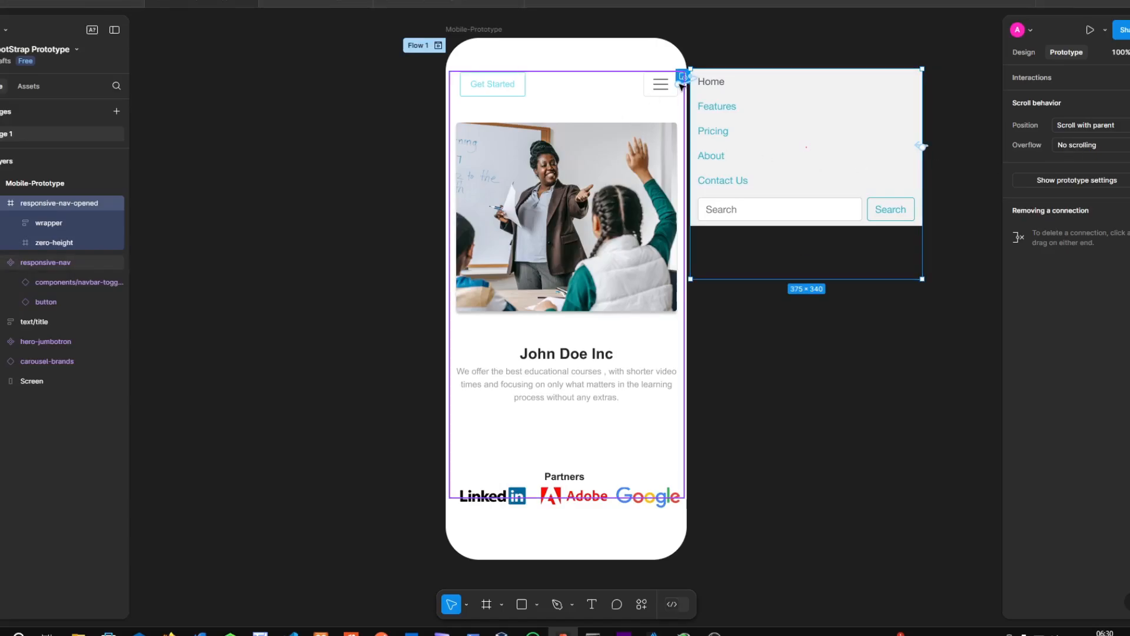
{"action": "left_click_drag", "start_coordinate": [770, 88], "coordinate": [796, 111]}
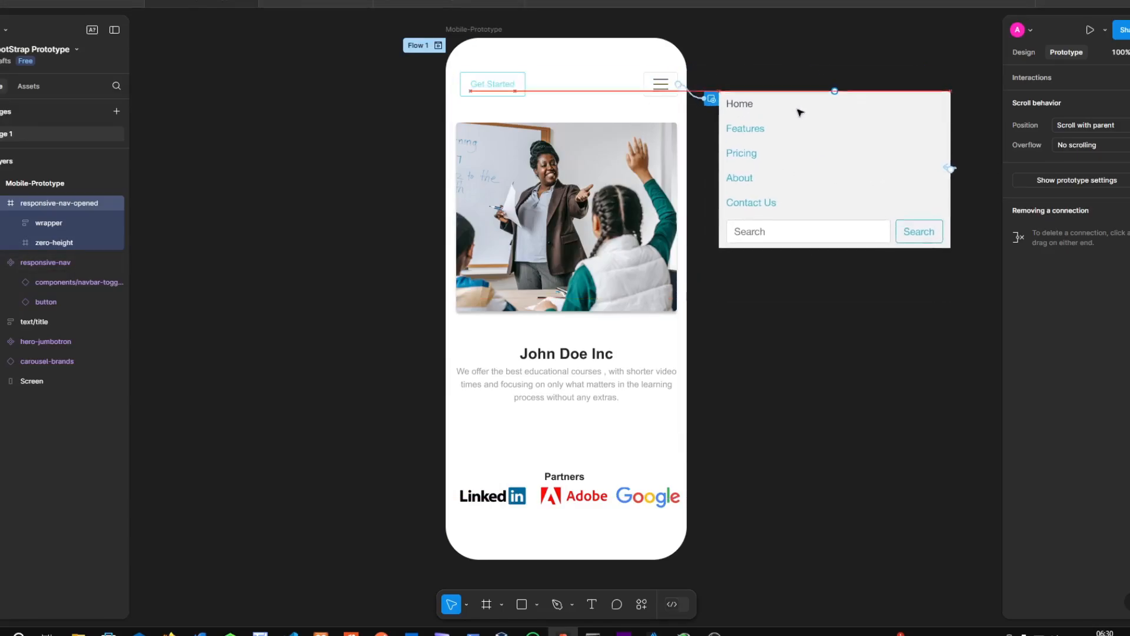
Turn on Close when clicking outside for the navbar toggler's overlay interaction, and move the responsive-nav-opened menu back below the navbar
{"action": "left_click", "coordinate": [678, 87]}
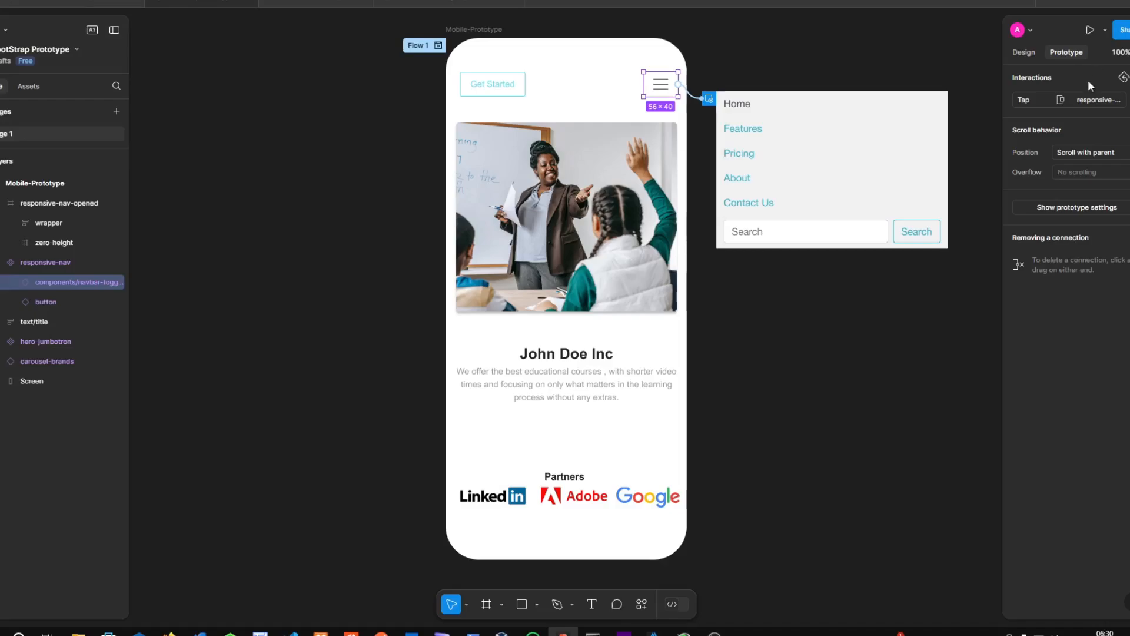
{"action": "left_click", "coordinate": [1083, 102]}
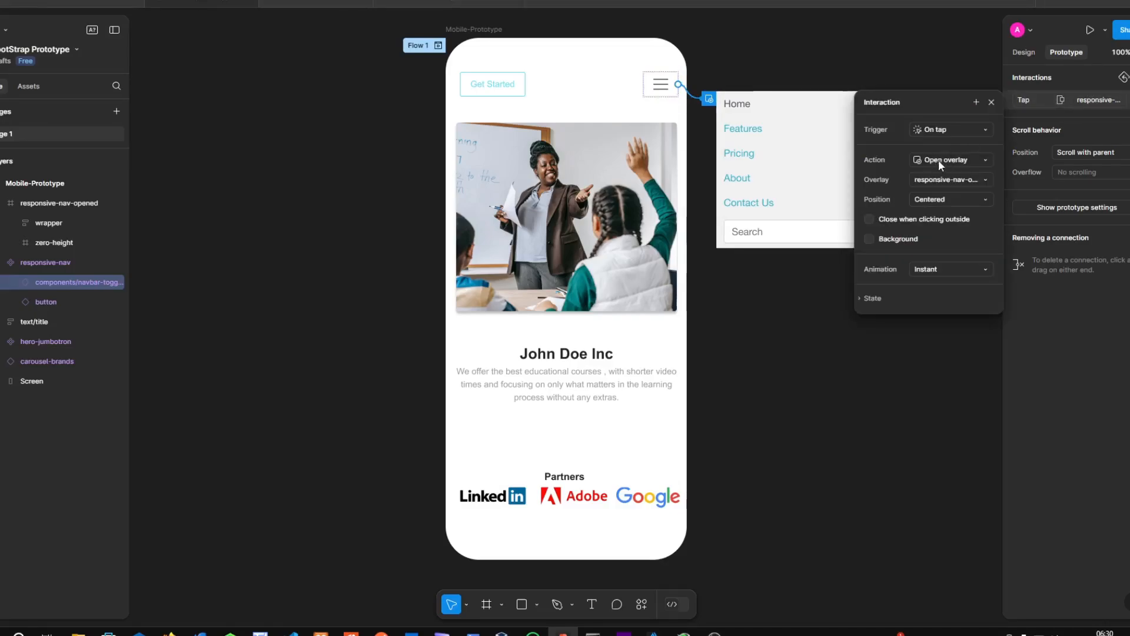
{"action": "left_click", "coordinate": [904, 219]}
{"action": "left_click_drag", "start_coordinate": [806, 164], "coordinate": [572, 179]}
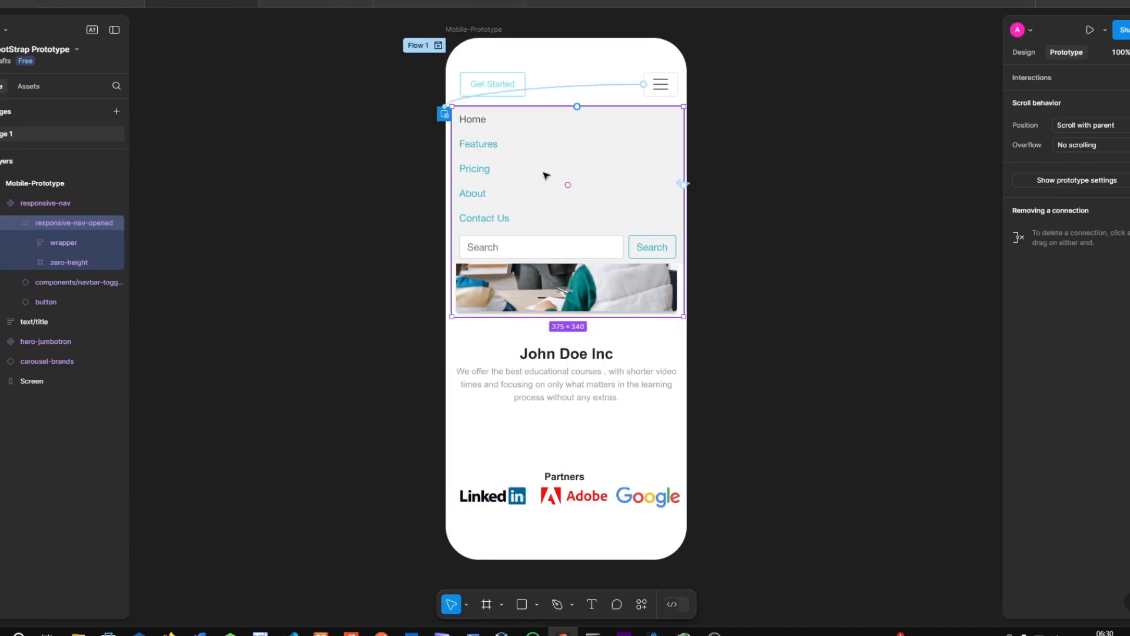
Preview the prototype, test tapping outside the menu on the phone screen, and return to the editor
{"action": "left_click", "coordinate": [1087, 32]}
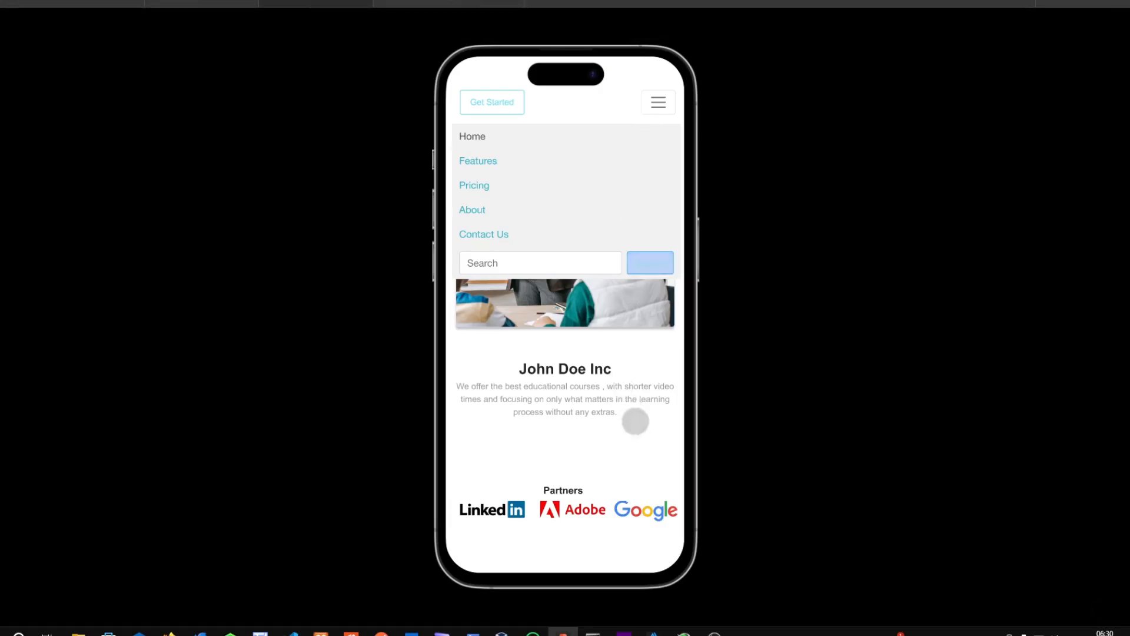
{"action": "left_click", "coordinate": [635, 421]}
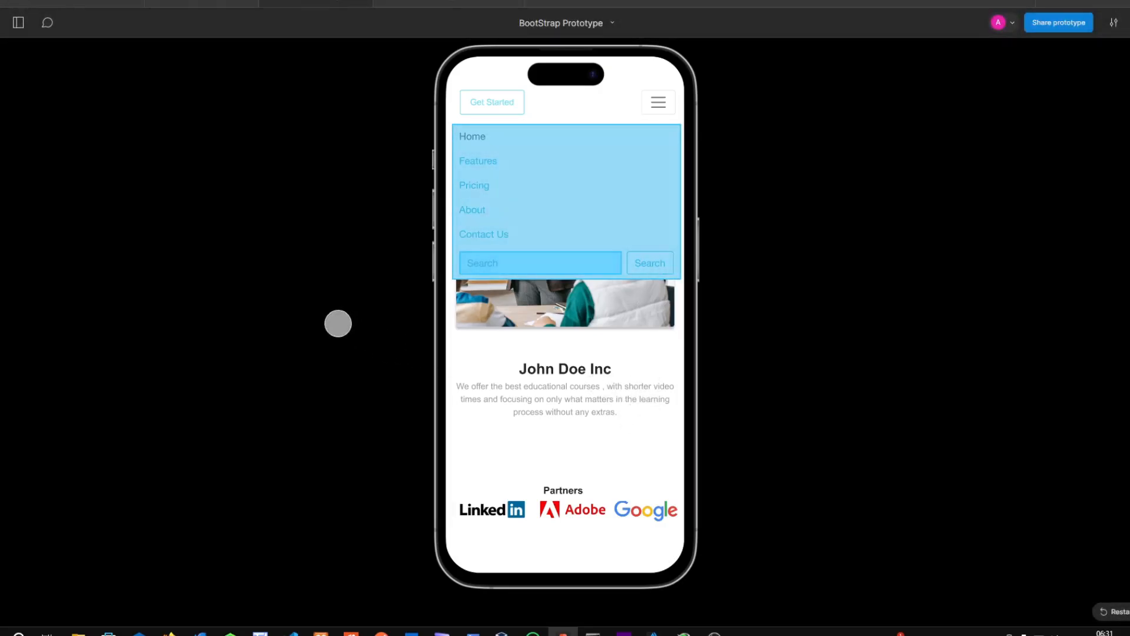
{"action": "left_click", "coordinate": [805, 198]}
{"action": "left_click", "coordinate": [350, 393]}
{"action": "left_click", "coordinate": [175, 2]}
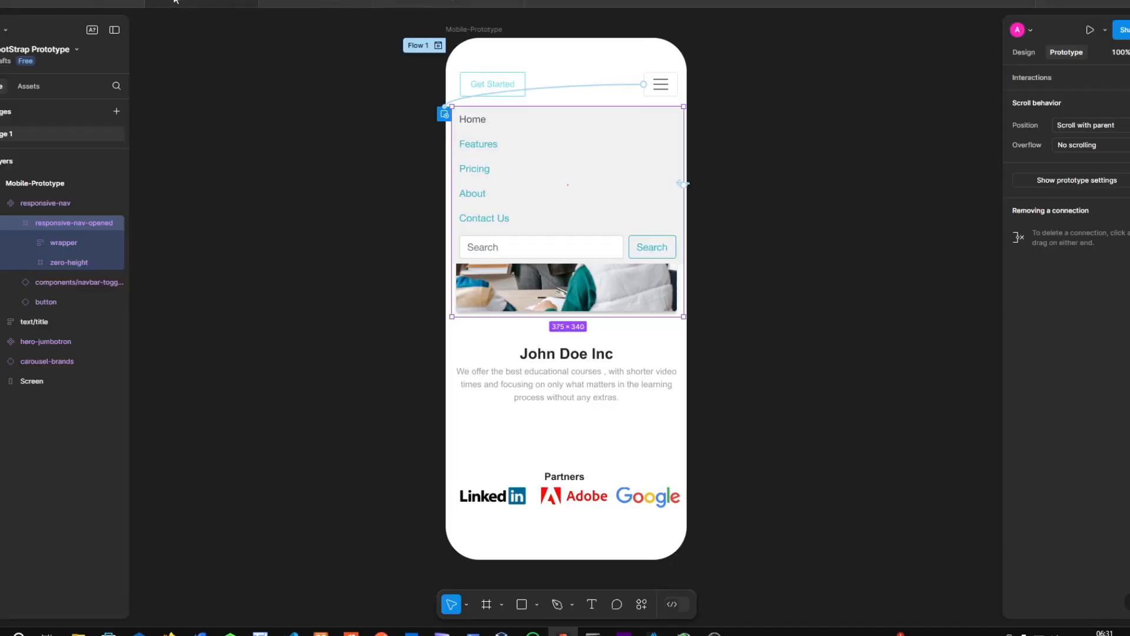
Add an On tap interaction with no action to the responsive-nav-opened menu
{"action": "left_click", "coordinate": [660, 86]}
{"action": "left_click", "coordinate": [600, 163]}
{"action": "left_click", "coordinate": [1129, 78]}
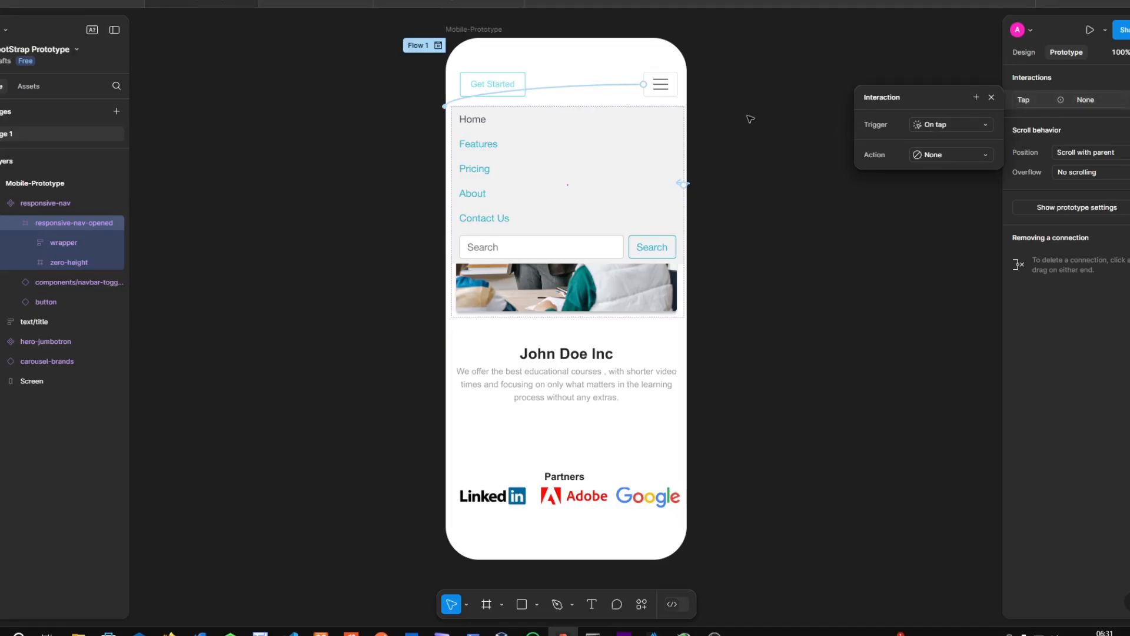
{"action": "left_click", "coordinate": [959, 125]}
{"action": "left_click", "coordinate": [547, 143]}
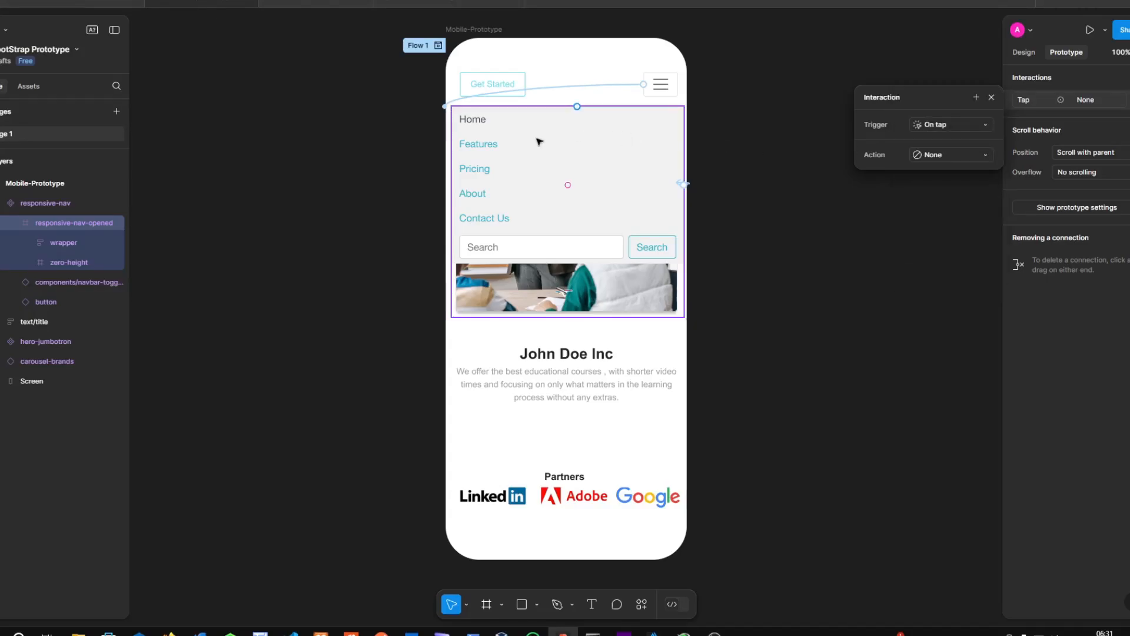
Examine the responsive-nav-opened menu's nested layers down to the individual navigation items, and clear the selection
{"action": "left_click", "coordinate": [489, 145]}
{"action": "double_click", "coordinate": [484, 146]}
{"action": "double_click", "coordinate": [482, 148]}
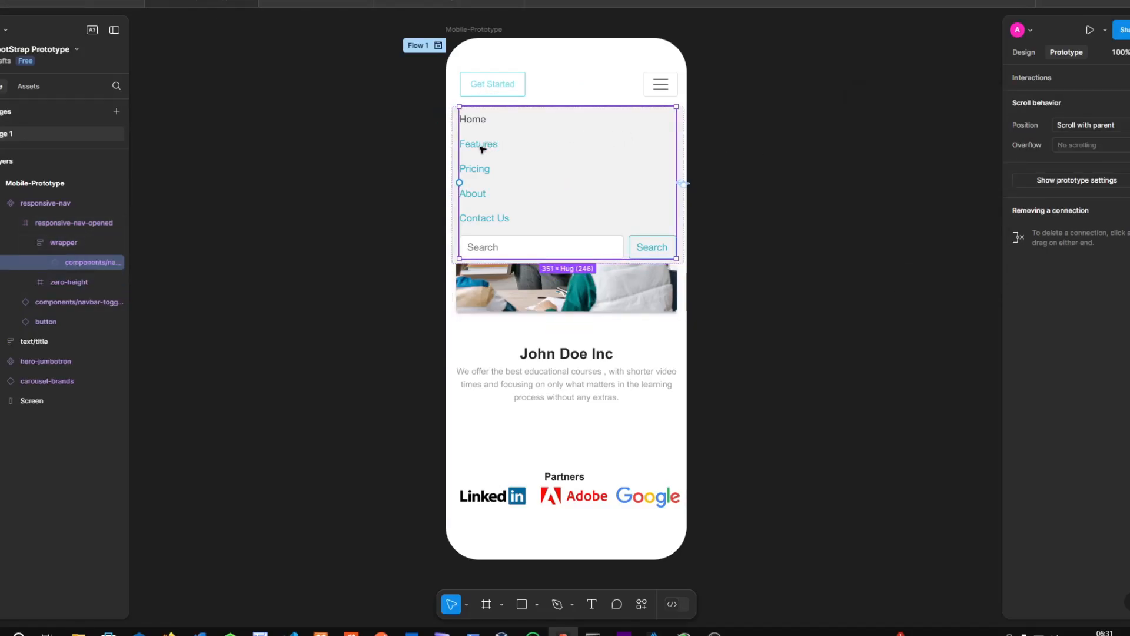
{"action": "double_click", "coordinate": [481, 148]}
{"action": "double_click", "coordinate": [481, 150]}
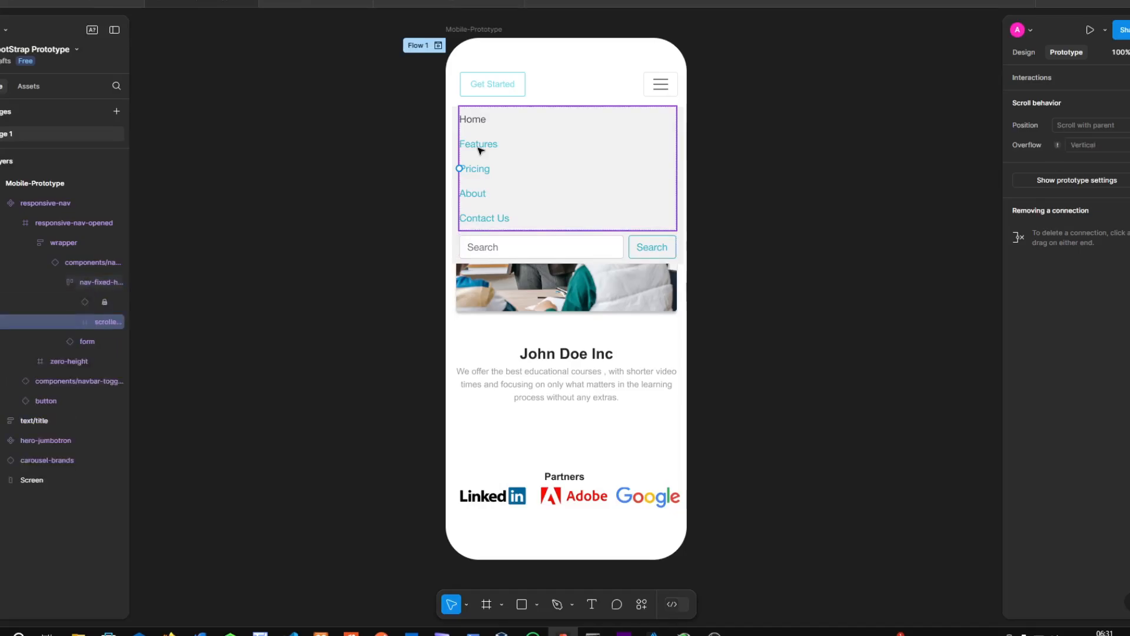
{"action": "left_click", "coordinate": [71, 302]}
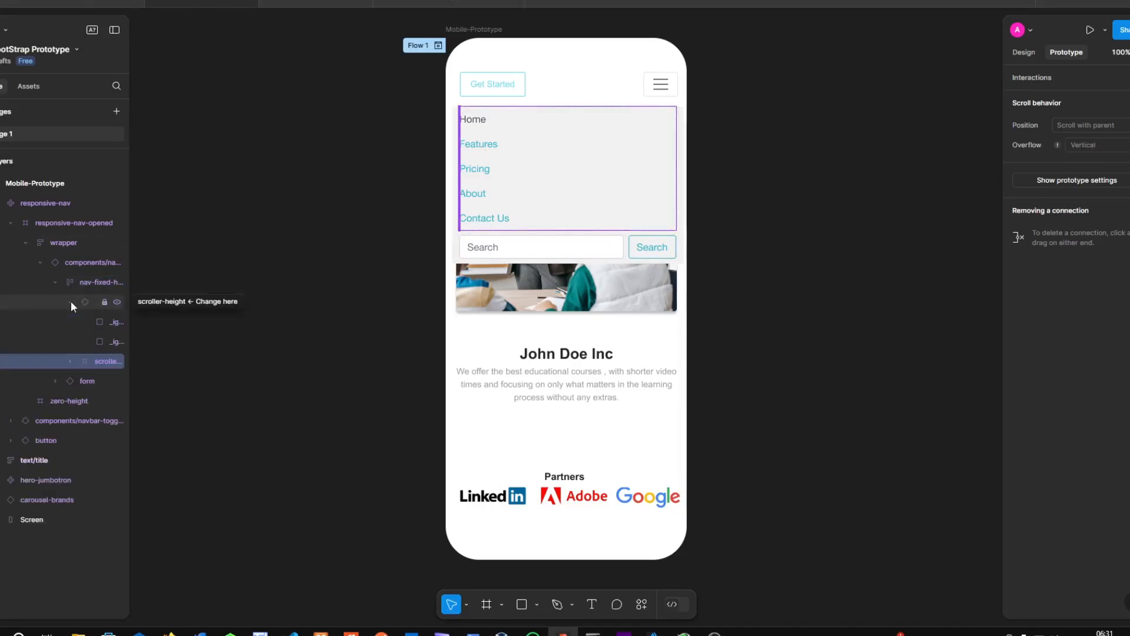
{"action": "left_click", "coordinate": [68, 362]}
{"action": "left_click", "coordinate": [85, 381]}
{"action": "left_click", "coordinate": [100, 402]}
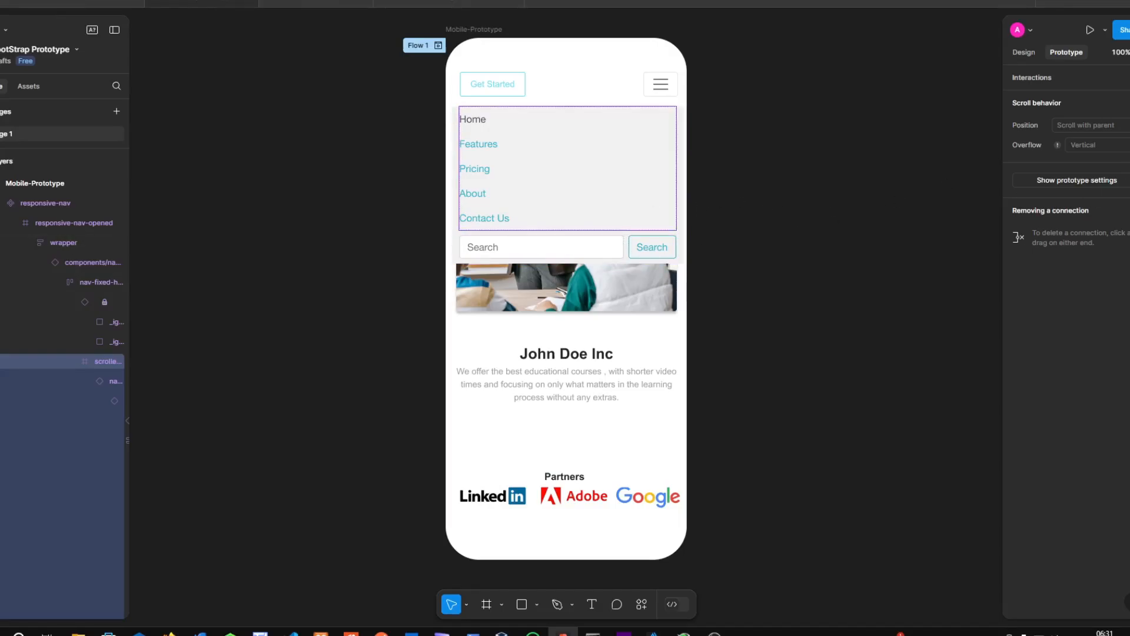
{"action": "left_click", "coordinate": [1096, 78]}
{"action": "left_click", "coordinate": [773, 123]}
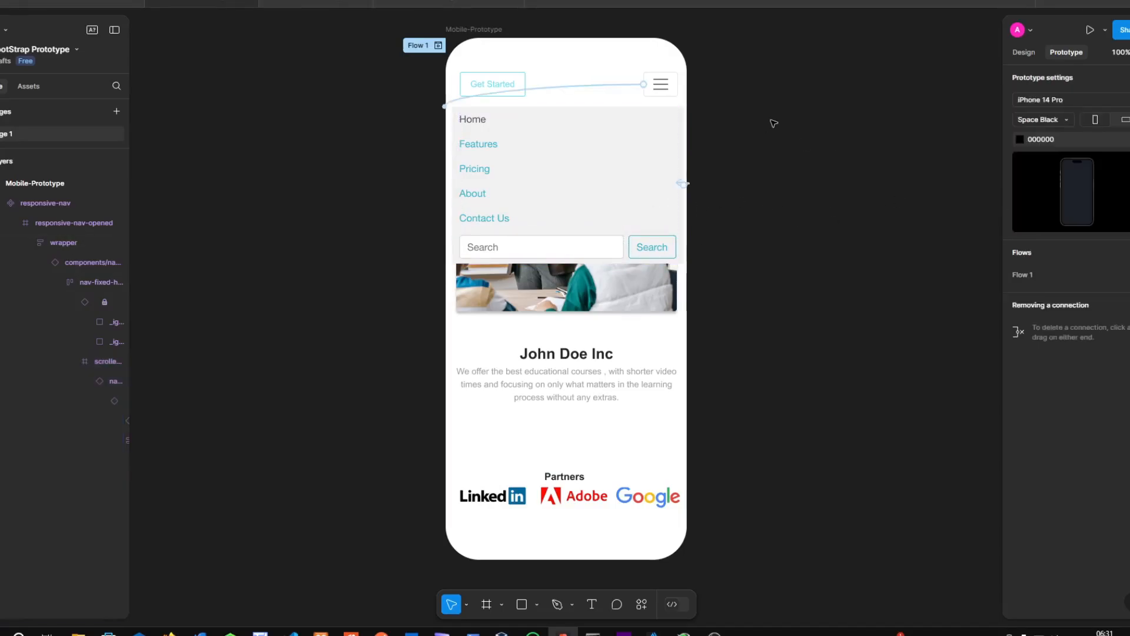
Duplicate all of the phone screen's contents and place the copy beside the original phone
{"action": "left_click", "coordinate": [773, 71]}
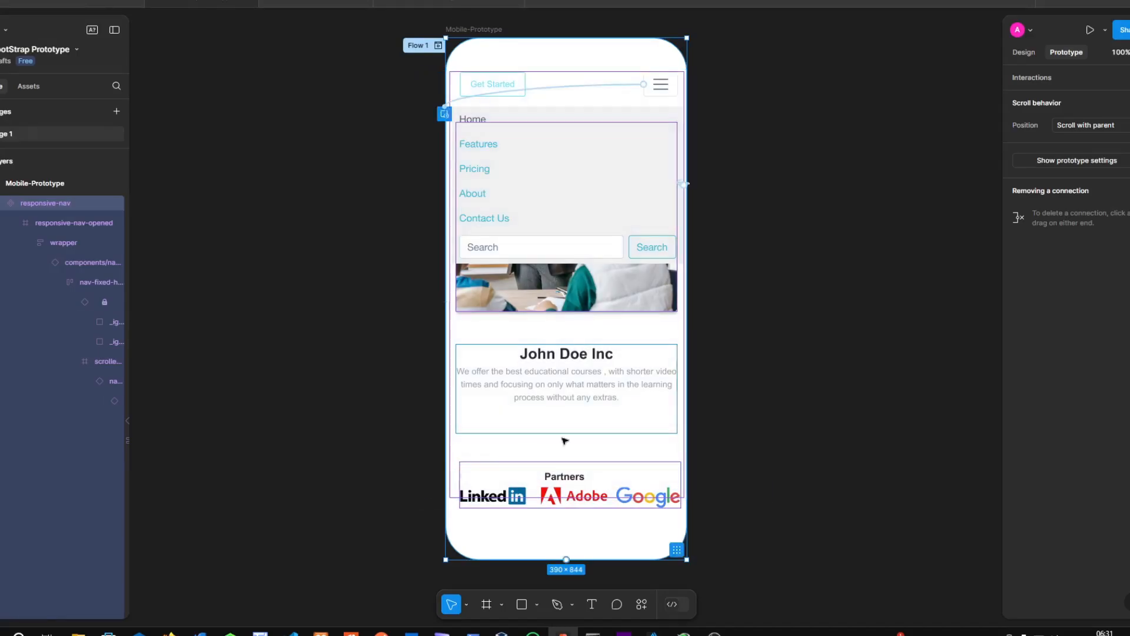
{"action": "key", "text": "ctrl+v"}
{"action": "left_click_drag", "start_coordinate": [547, 237], "coordinate": [835, 226]}
Remove the tap interaction from the menu's wrapper on the original phone screen
{"action": "left_click", "coordinate": [741, 179]}
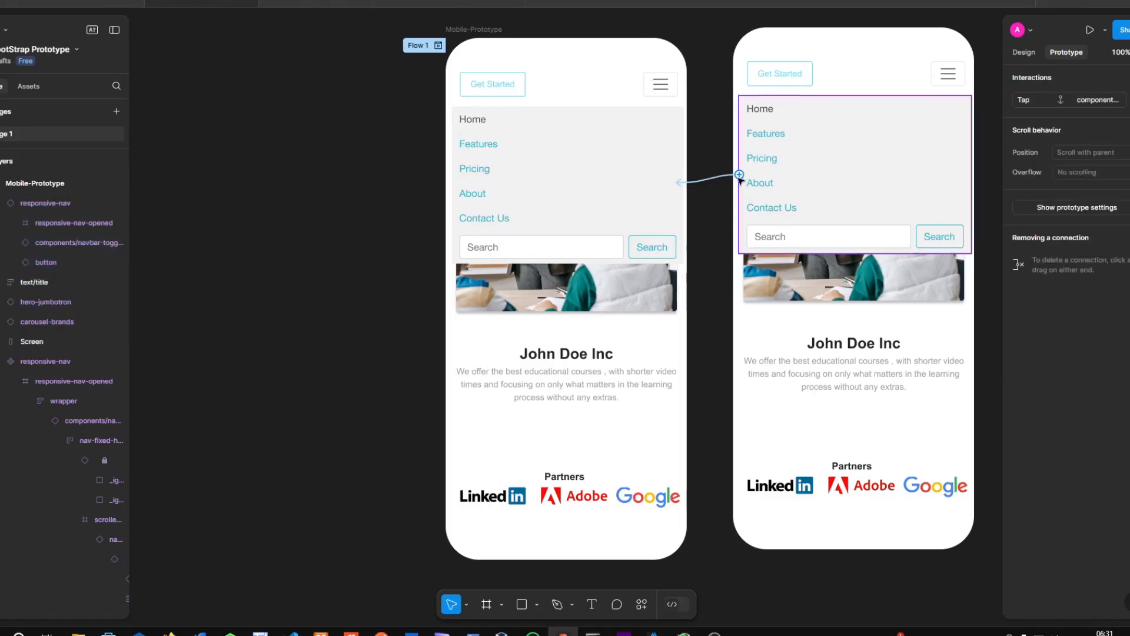
{"action": "left_click", "coordinate": [740, 181]}
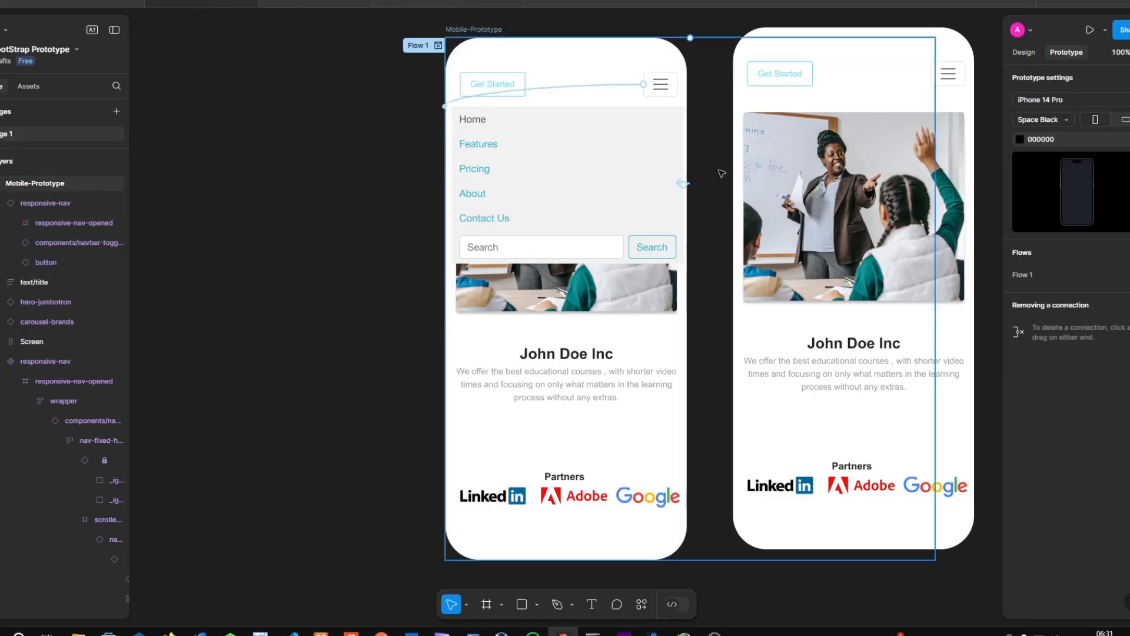
{"action": "left_click", "coordinate": [722, 177]}
{"action": "left_click", "coordinate": [690, 186]}
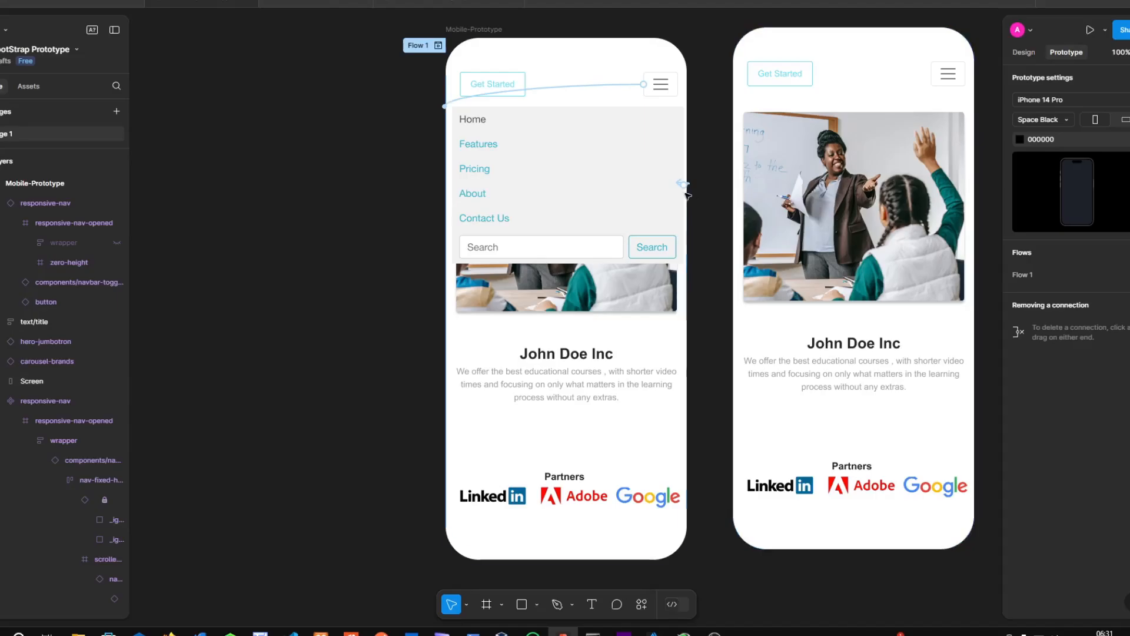
{"action": "left_click", "coordinate": [684, 184]}
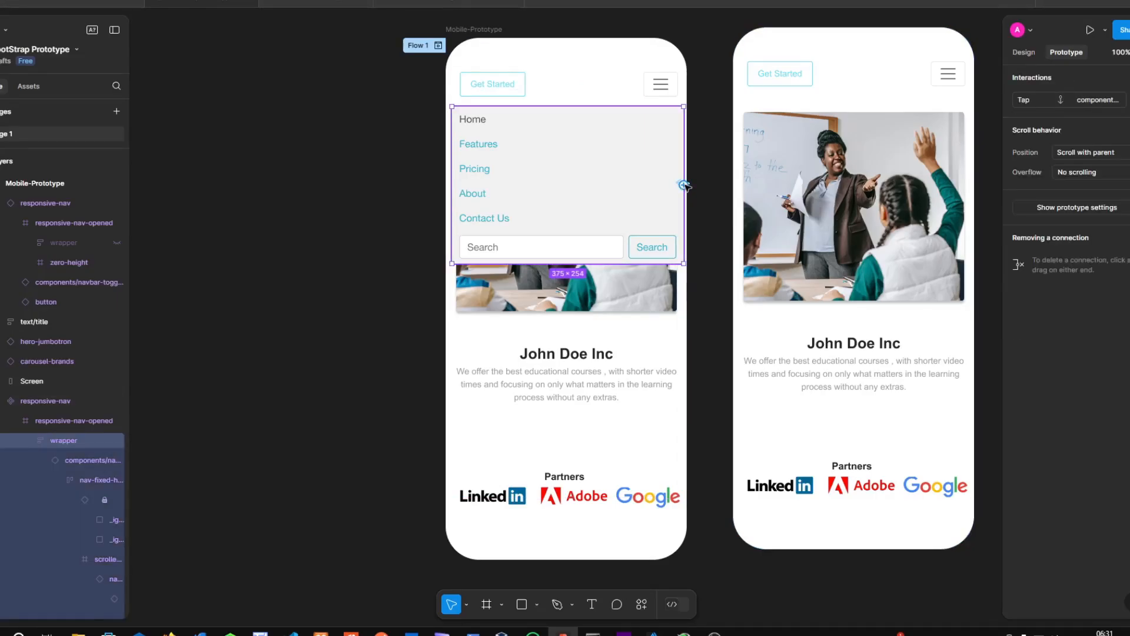
{"action": "left_click", "coordinate": [693, 188]}
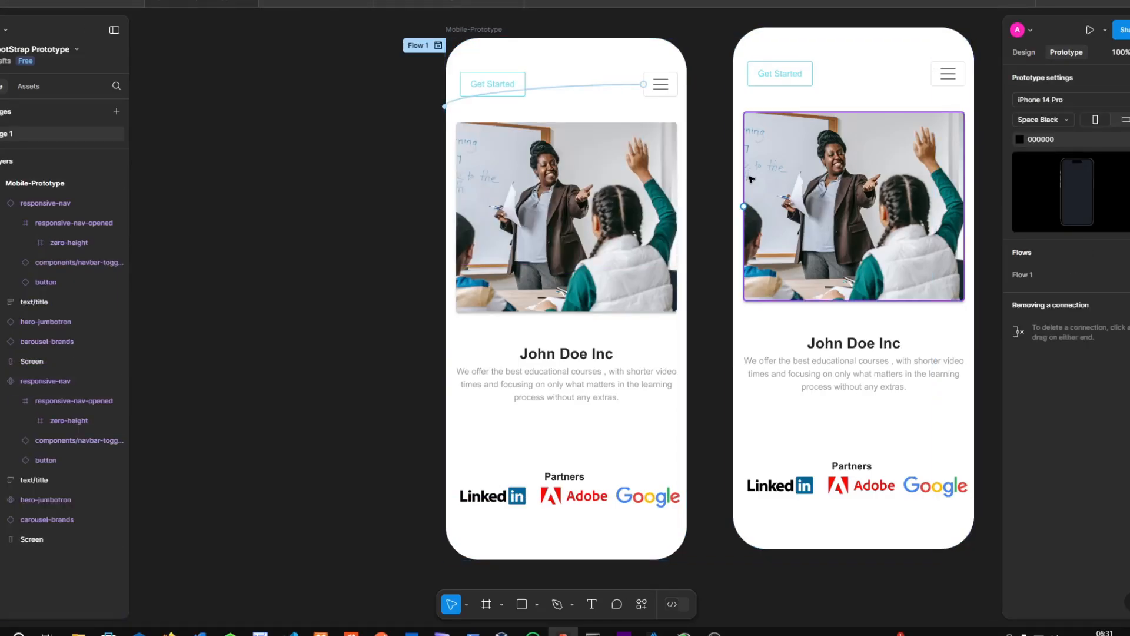
{"action": "left_click", "coordinate": [685, 185]}
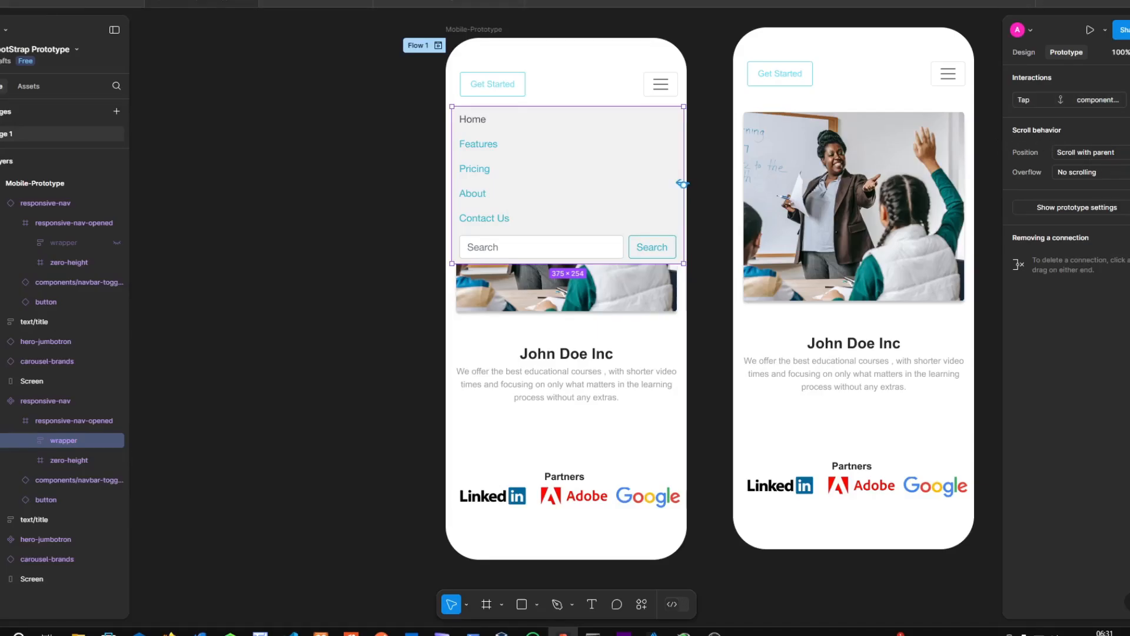
{"action": "left_click", "coordinate": [1129, 100]}
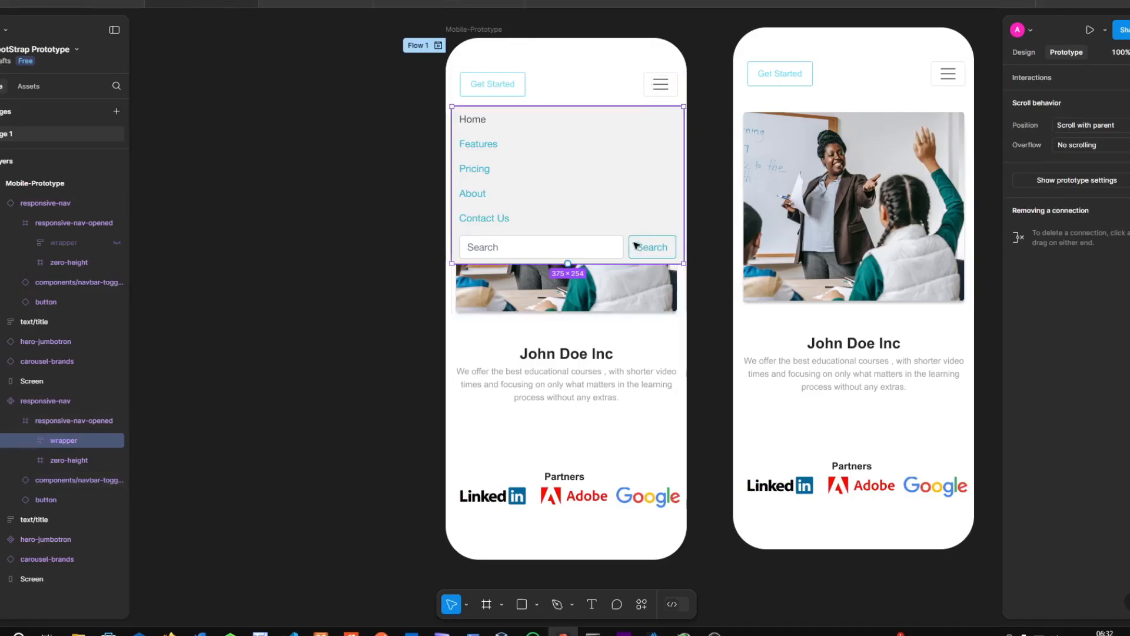
Add an On tap interaction with the Navigate to action to the menu's Features link and open its destination choices
{"action": "double_click", "coordinate": [482, 147]}
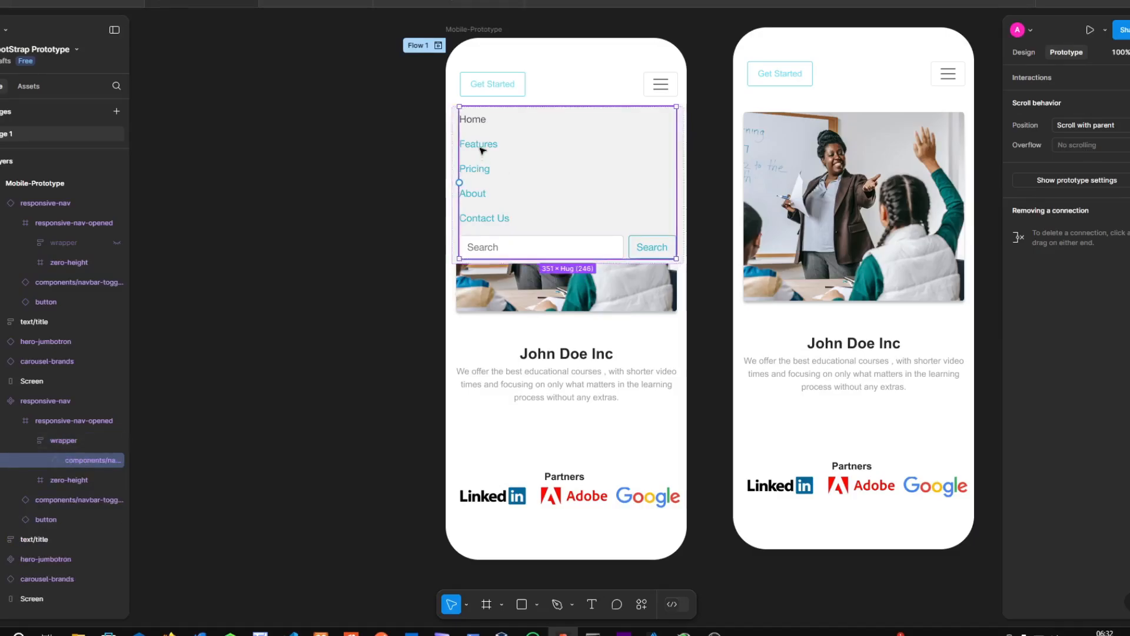
{"action": "double_click", "coordinate": [481, 147]}
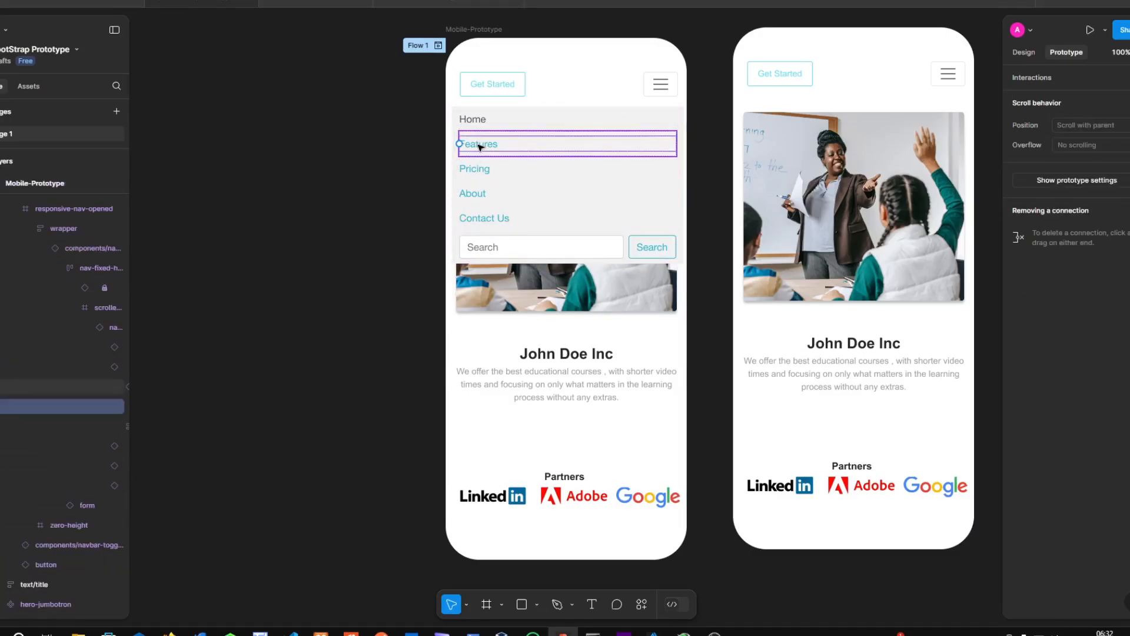
{"action": "right_click", "coordinate": [481, 147]}
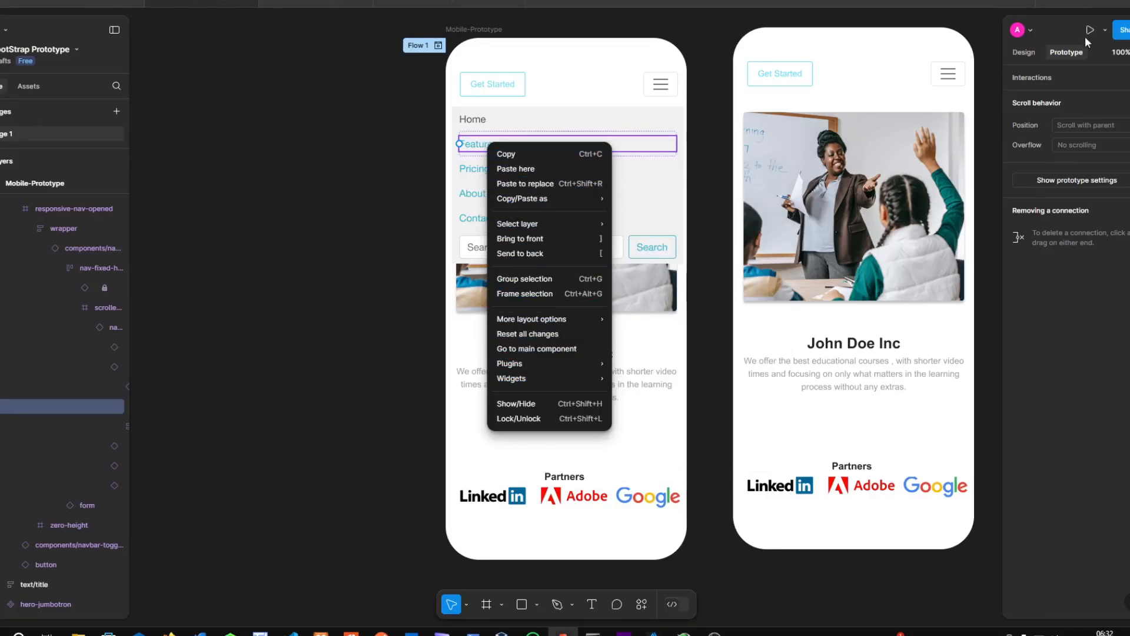
{"action": "left_click", "coordinate": [1067, 53]}
{"action": "left_click", "coordinate": [1032, 77]}
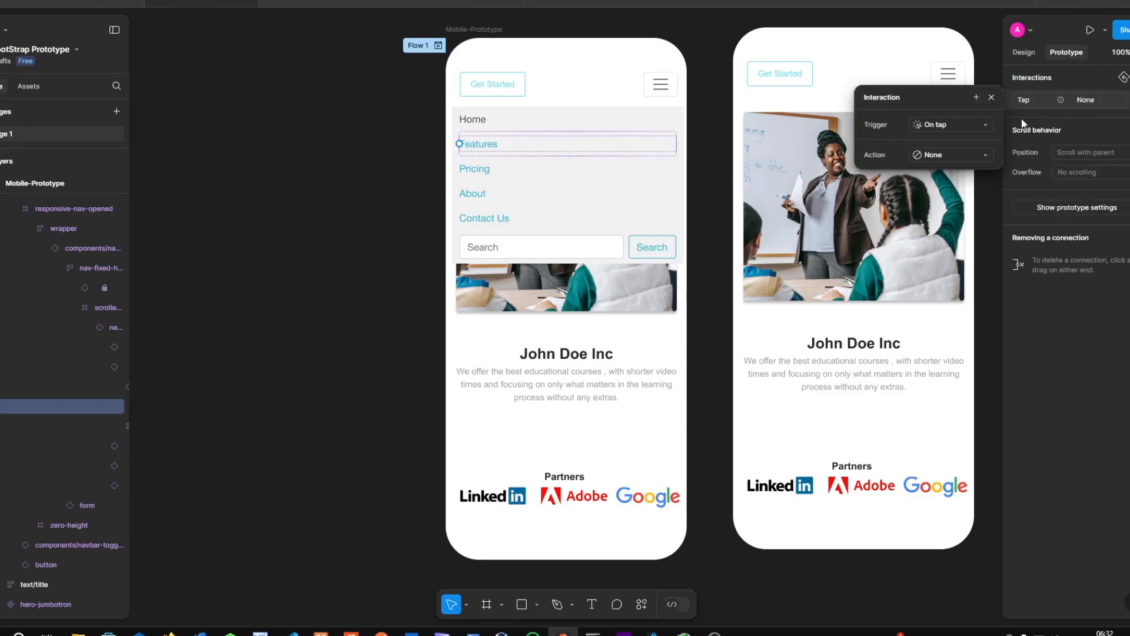
{"action": "left_click", "coordinate": [962, 125]}
{"action": "left_click", "coordinate": [953, 125]}
{"action": "left_click", "coordinate": [930, 155]}
{"action": "left_click", "coordinate": [939, 177]}
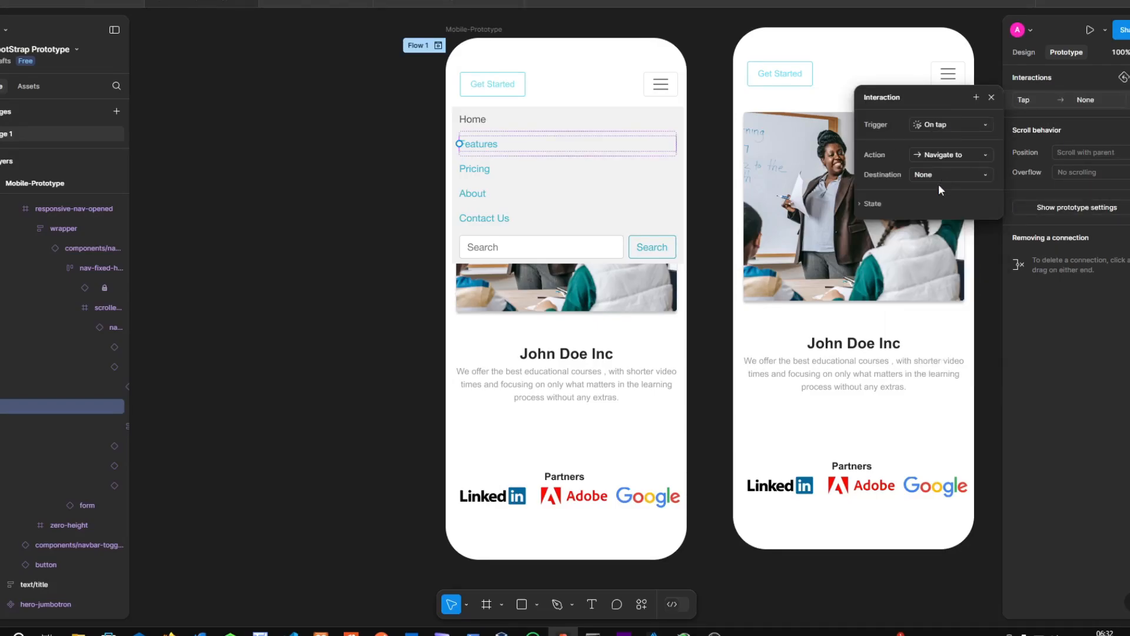
{"action": "left_click", "coordinate": [931, 174]}
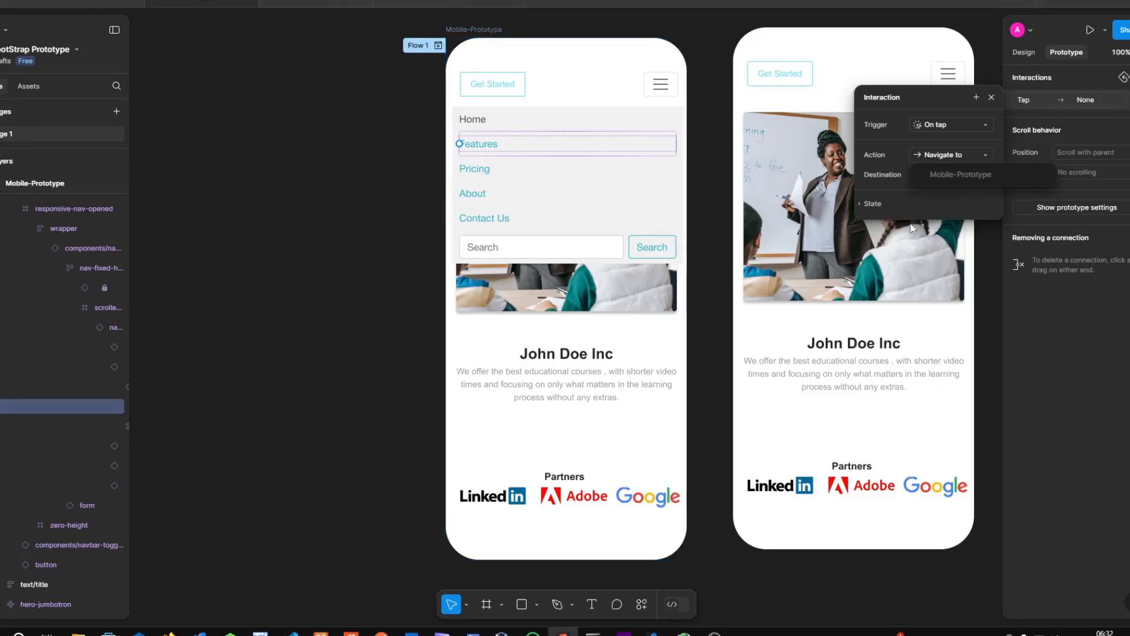
Collapse the expanded responsive-nav layers inside Mobile-Prototype
{"action": "left_click", "coordinate": [952, 46]}
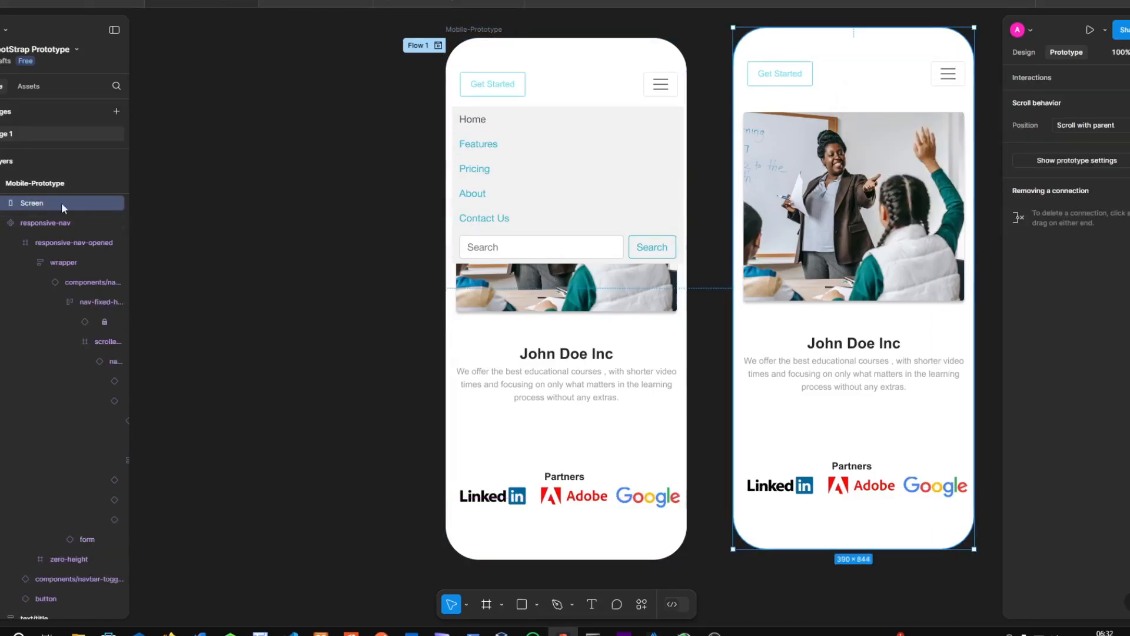
{"action": "scroll", "coordinate": [2, 223], "scroll_direction": "up", "scroll_amount": 3}
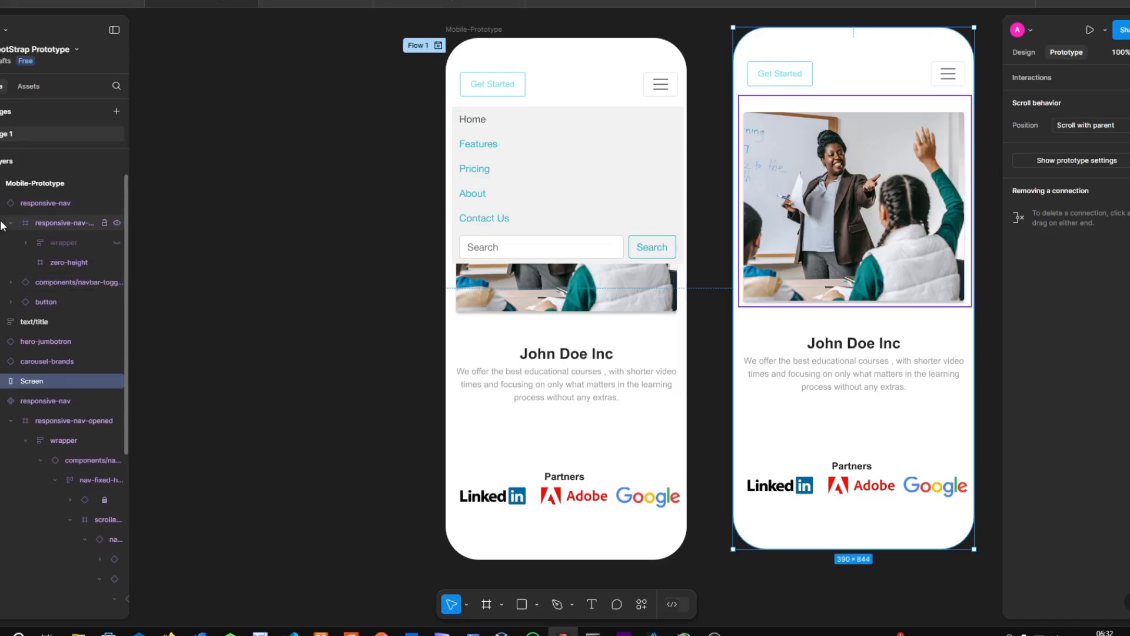
{"action": "left_click", "coordinate": [0, 203]}
{"action": "left_click", "coordinate": [0, 184]}
{"action": "left_click", "coordinate": [1, 183]}
{"action": "left_click", "coordinate": [1, 302]}
{"action": "left_click", "coordinate": [25, 303]}
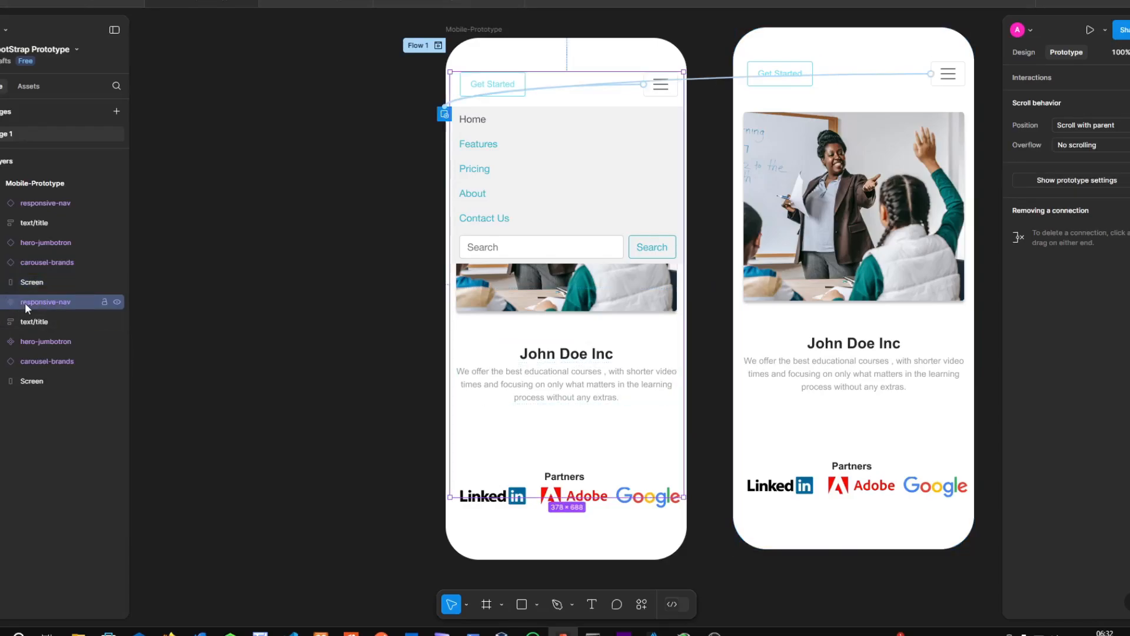
Frame the duplicate phone's Screen, text/title, hero-jumbotron and carousel-brands layers together
{"action": "left_click", "coordinate": [34, 282]}
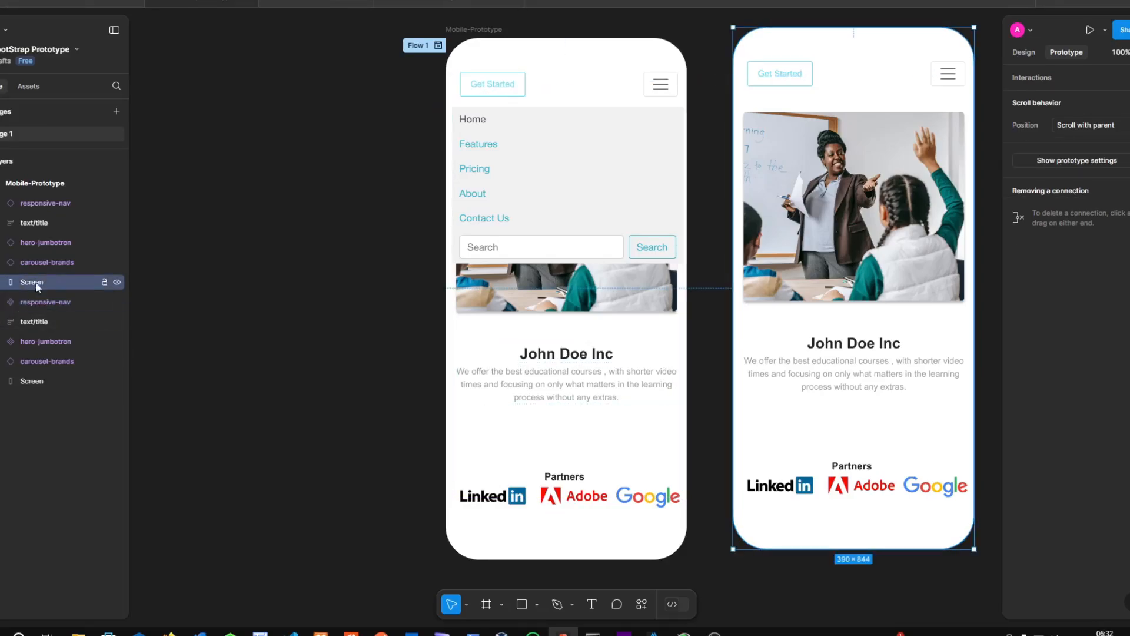
{"action": "left_click", "coordinate": [40, 206]}
{"action": "left_click_drag", "start_coordinate": [728, 28], "coordinate": [1003, 486]}
{"action": "scroll", "coordinate": [873, 351], "scroll_direction": "up", "scroll_amount": 2}
{"action": "right_click", "coordinate": [881, 80]}
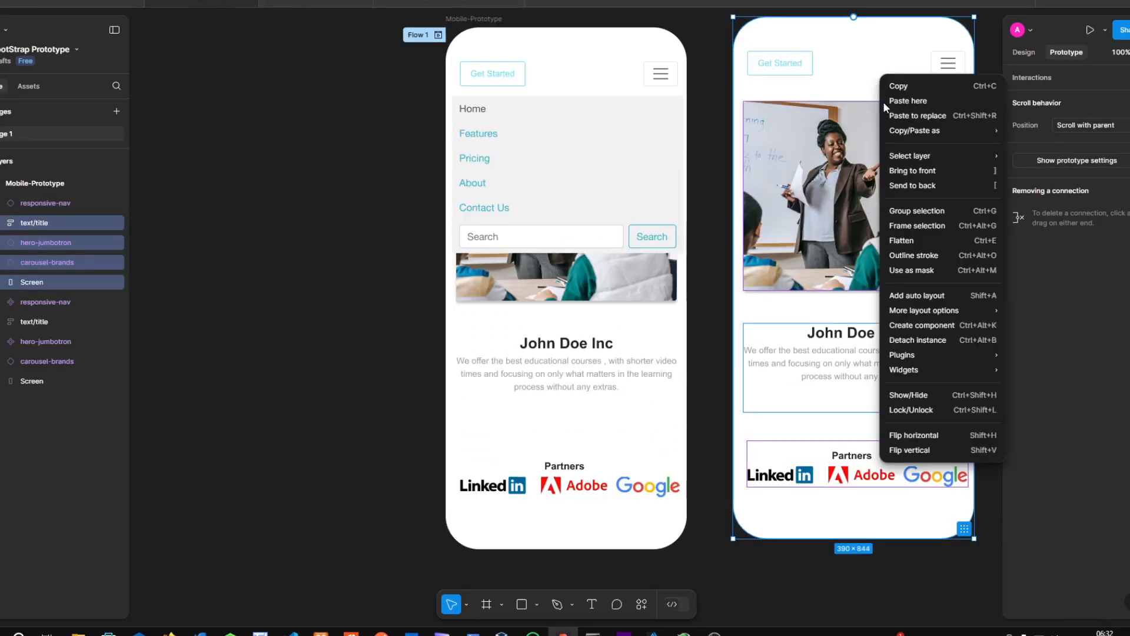
{"action": "left_click", "coordinate": [946, 231]}
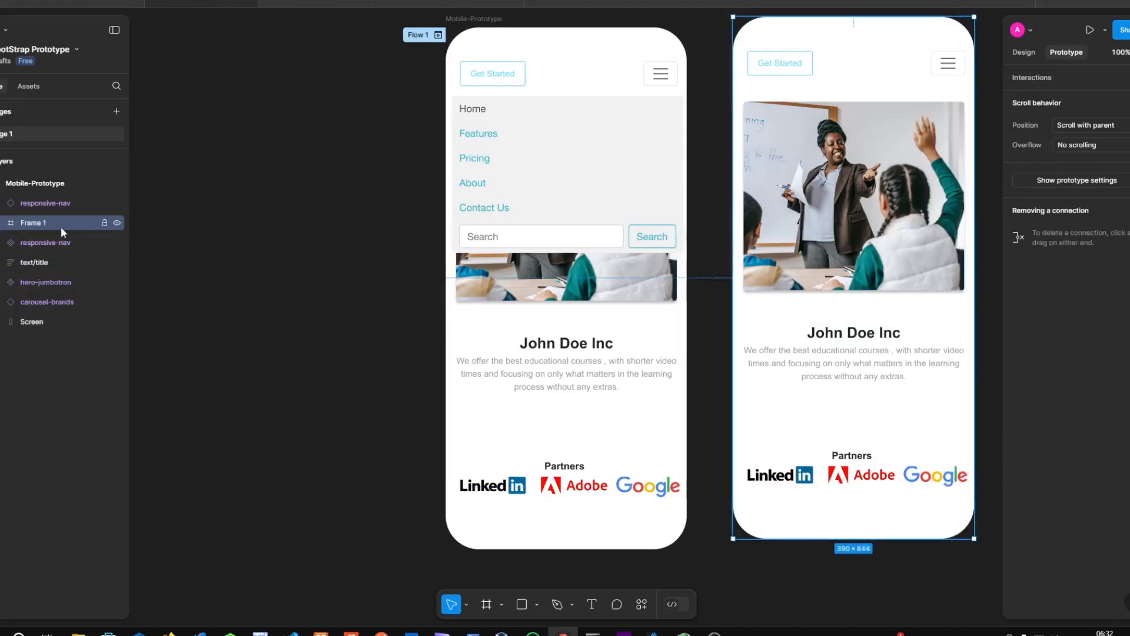
Rename the new frame Mobile Prototype 2 and move it out of Mobile-Prototype to the top level of the page
{"action": "double_click", "coordinate": [39, 227]}
{"action": "type", "text": "Mobile Prototype 2"}
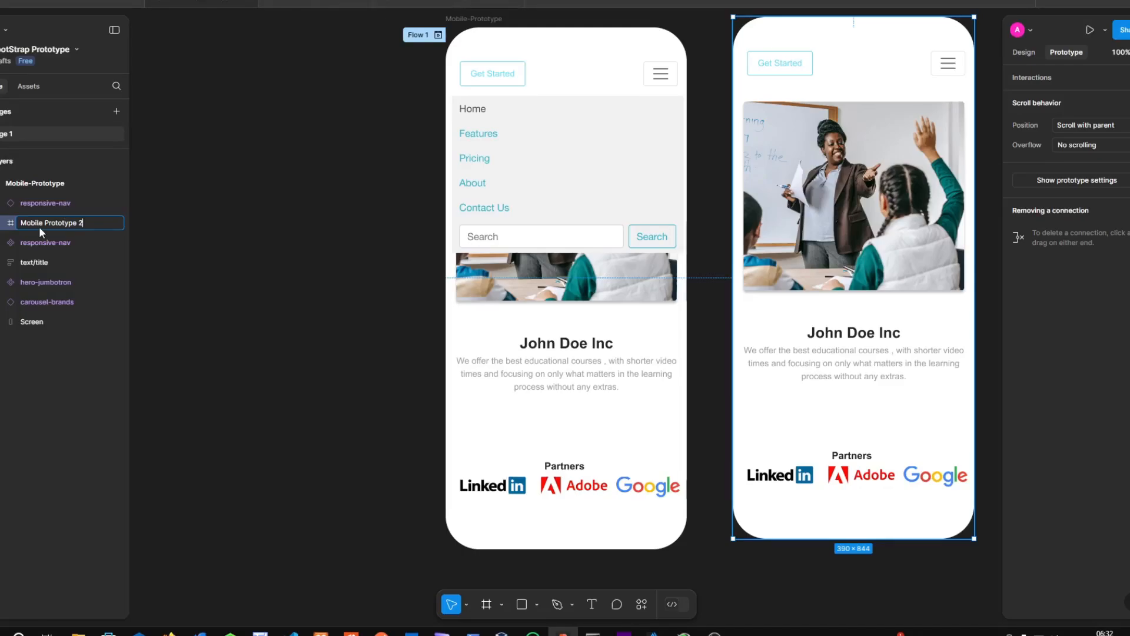
{"action": "key", "text": "Return"}
{"action": "left_click_drag", "start_coordinate": [39, 227], "coordinate": [51, 422]}
{"action": "left_click_drag", "start_coordinate": [41, 338], "coordinate": [2, 330]}
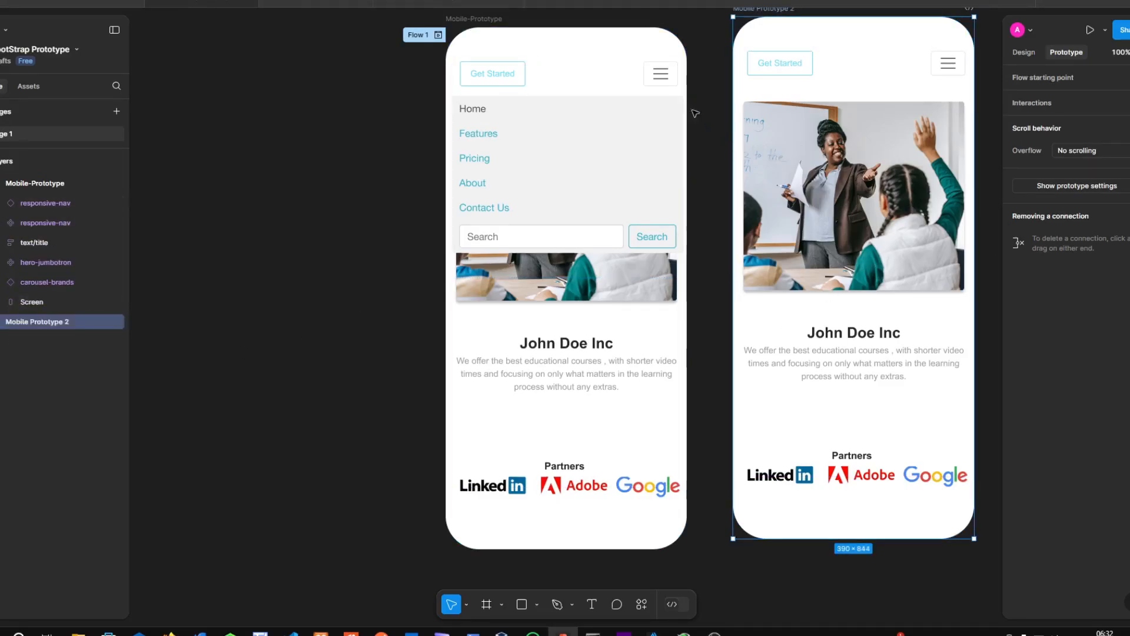
{"action": "left_click", "coordinate": [666, 139]}
{"action": "left_click_drag", "start_coordinate": [623, 132], "coordinate": [937, 63]}
{"action": "left_click_drag", "start_coordinate": [918, 116], "coordinate": [918, 112]}
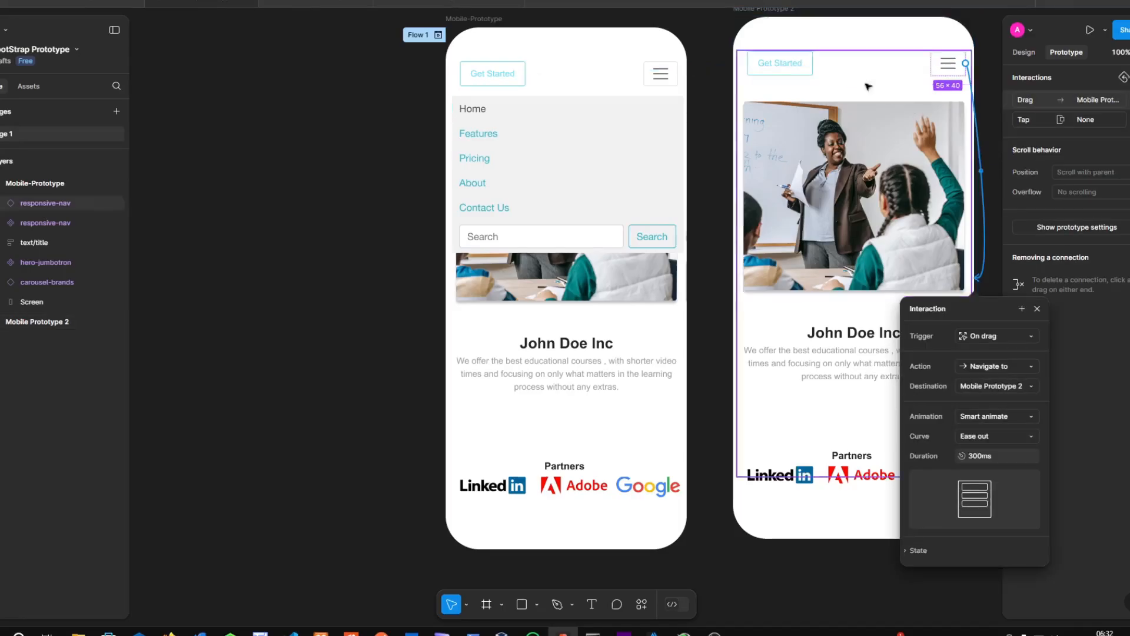
{"action": "key", "text": "ctrl+z"}
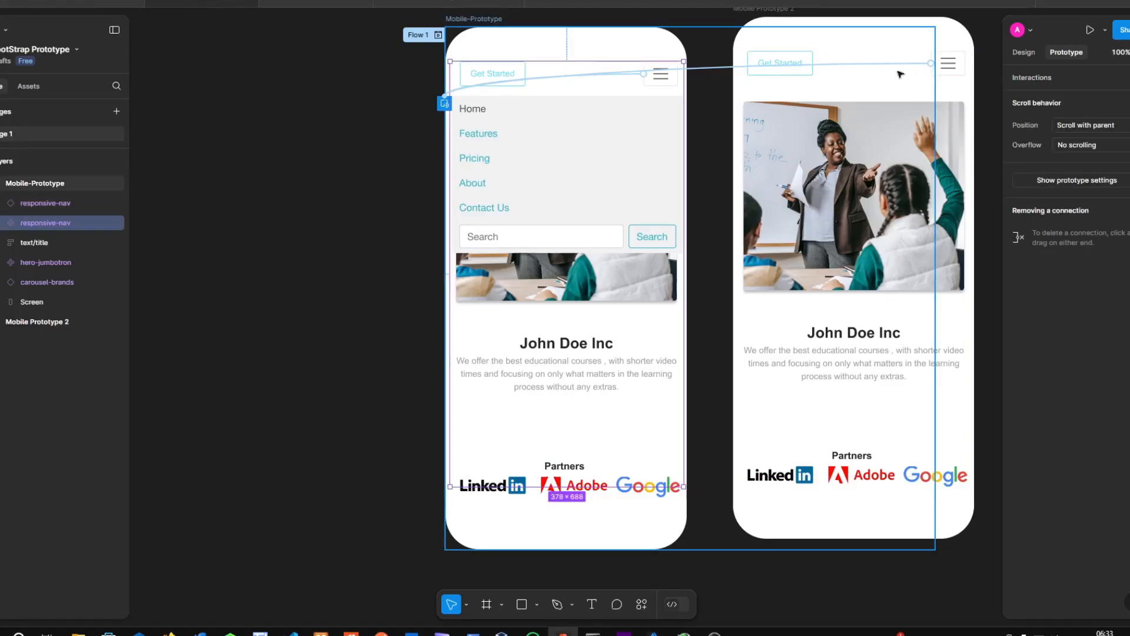
Check the second phone toggler's On tap Open overlay interaction and remove that connection
{"action": "left_click", "coordinate": [473, 87]}
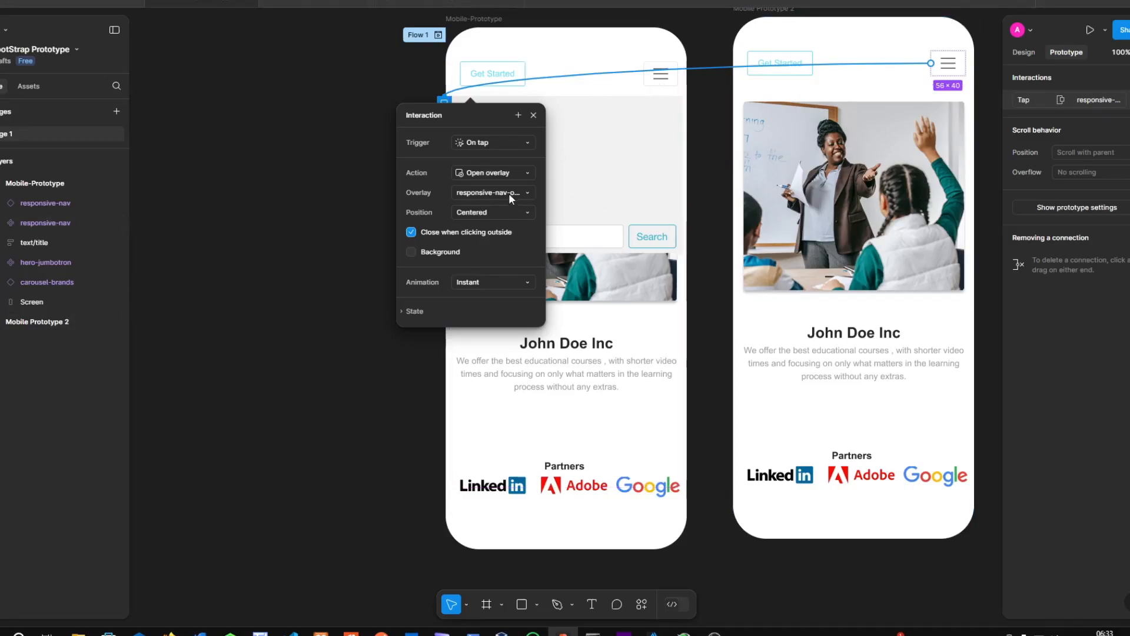
{"action": "left_click", "coordinate": [534, 116]}
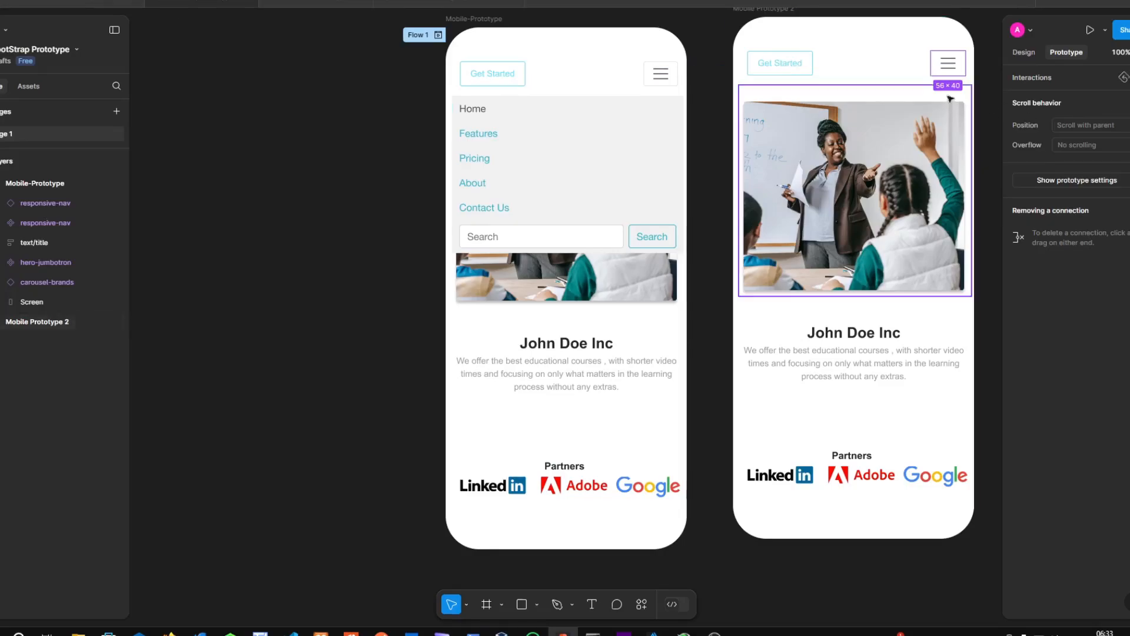
Widen the layer list and select the Features link's nav-item layer inside Mobile-Prototype's opened menu
{"action": "left_click", "coordinate": [587, 165]}
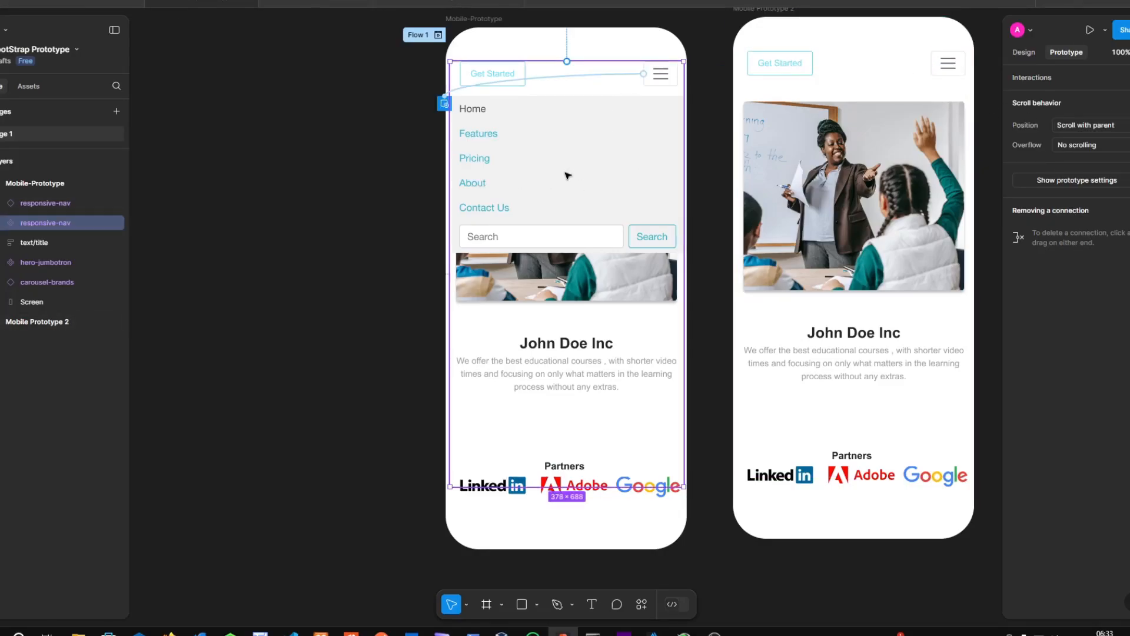
{"action": "double_click", "coordinate": [482, 138]}
{"action": "left_click", "coordinate": [481, 136]}
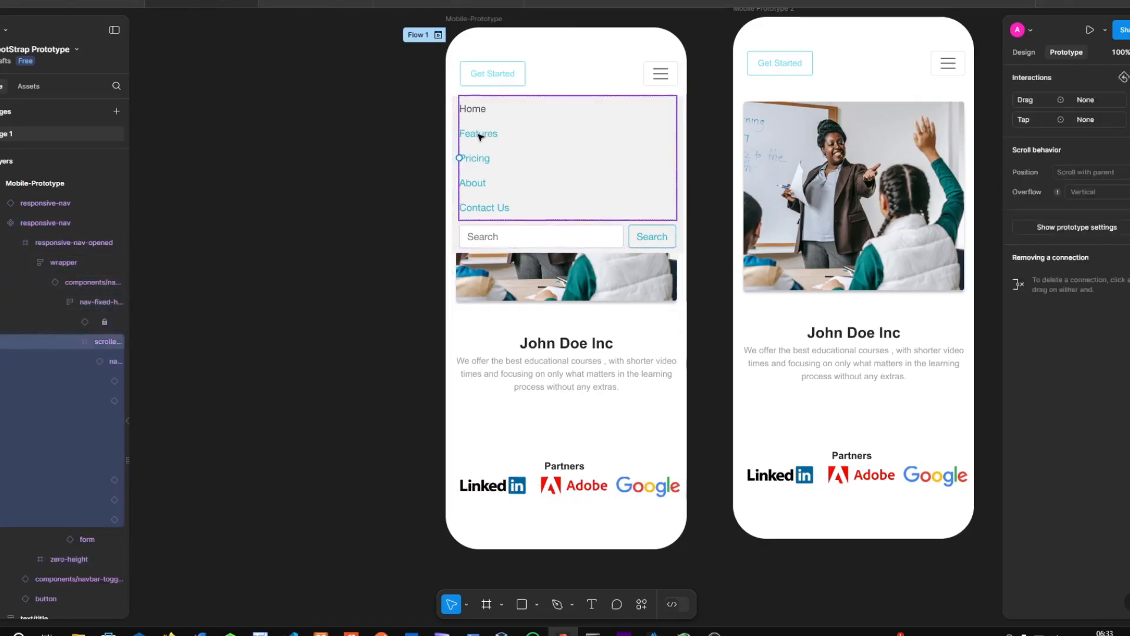
{"action": "left_click_drag", "start_coordinate": [130, 373], "coordinate": [359, 368]}
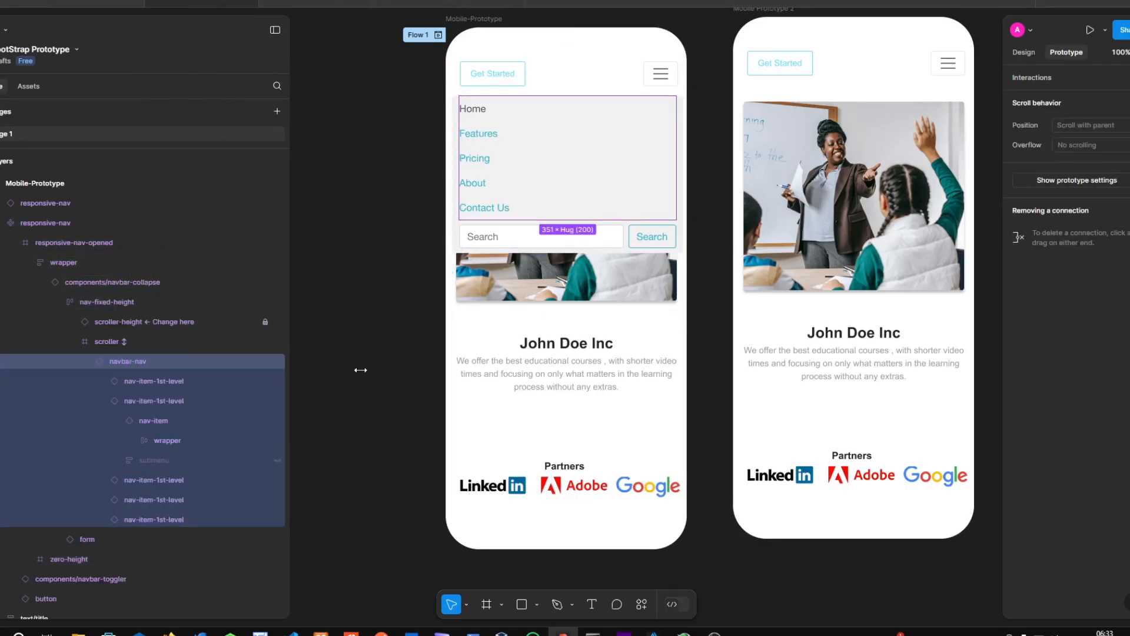
{"action": "left_click", "coordinate": [175, 379]}
{"action": "left_click", "coordinate": [163, 397]}
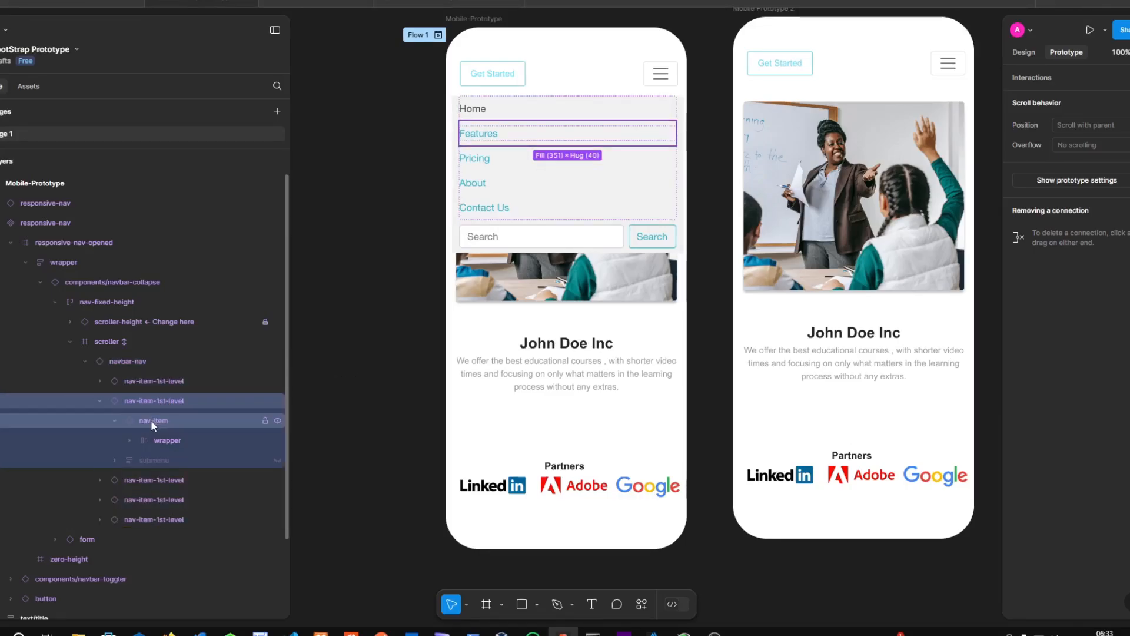
{"action": "left_click", "coordinate": [151, 419]}
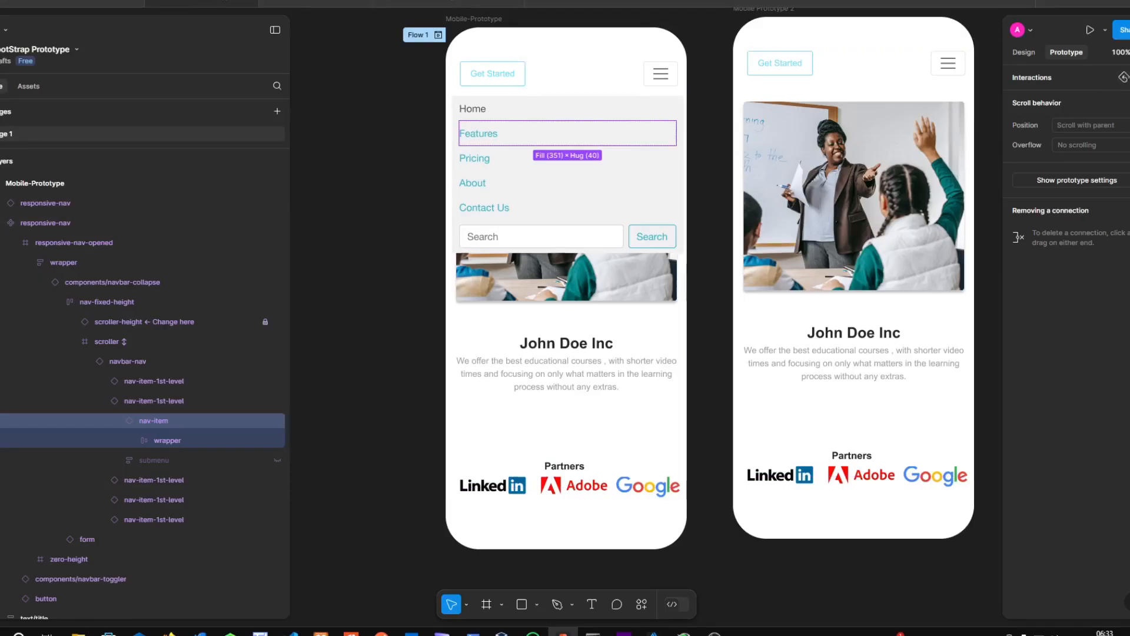
Add an On tap interaction to the Features nav-item that navigates to Mobile Prototype 2
{"action": "left_click", "coordinate": [1123, 77]}
{"action": "left_click", "coordinate": [931, 127]}
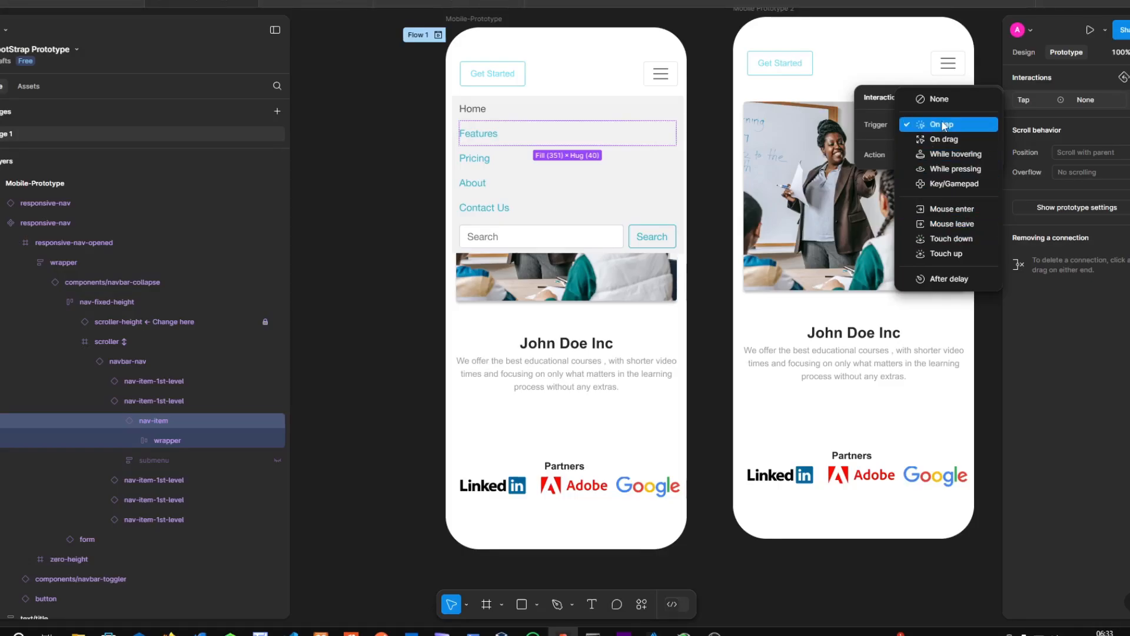
{"action": "left_click", "coordinate": [971, 124]}
{"action": "left_click", "coordinate": [940, 153]}
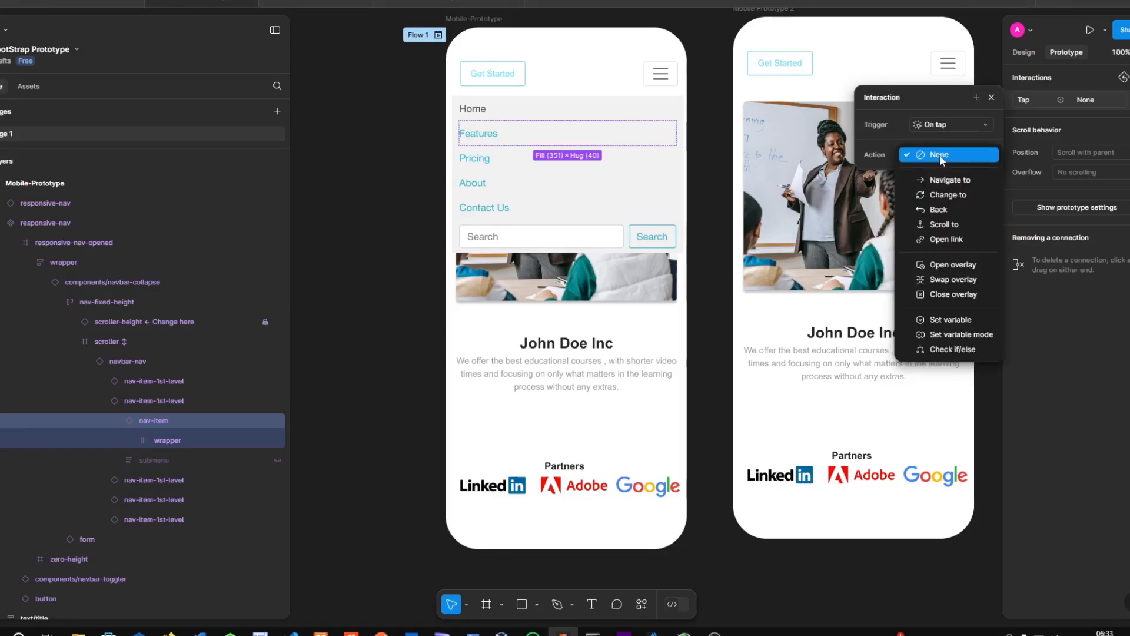
{"action": "left_click", "coordinate": [955, 175]}
{"action": "left_click", "coordinate": [958, 175]}
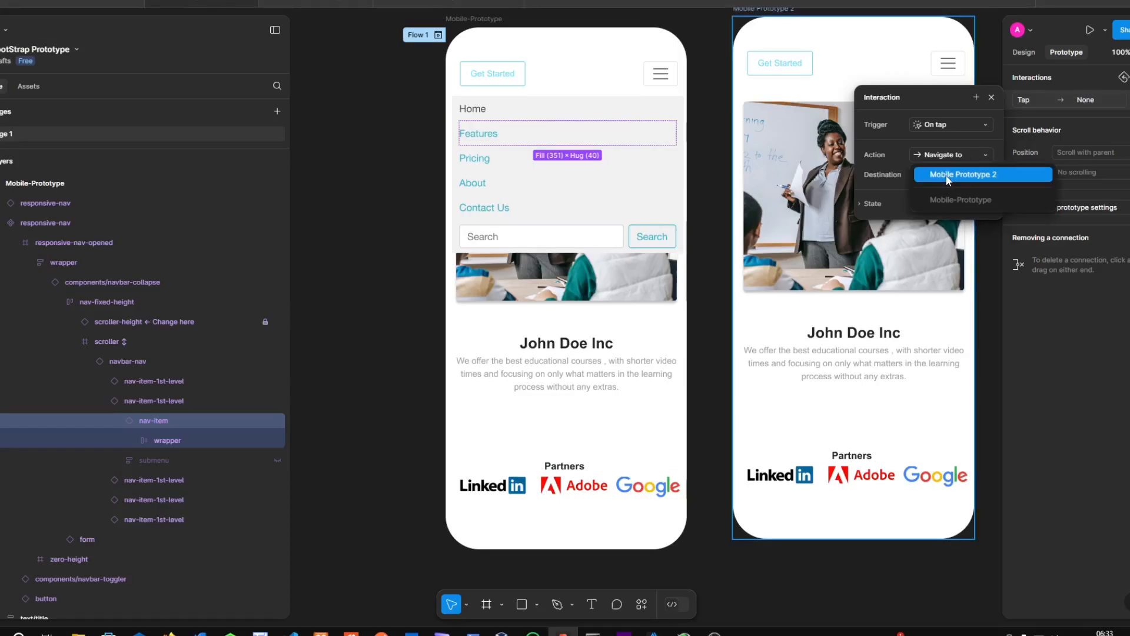
{"action": "left_click", "coordinate": [951, 174]}
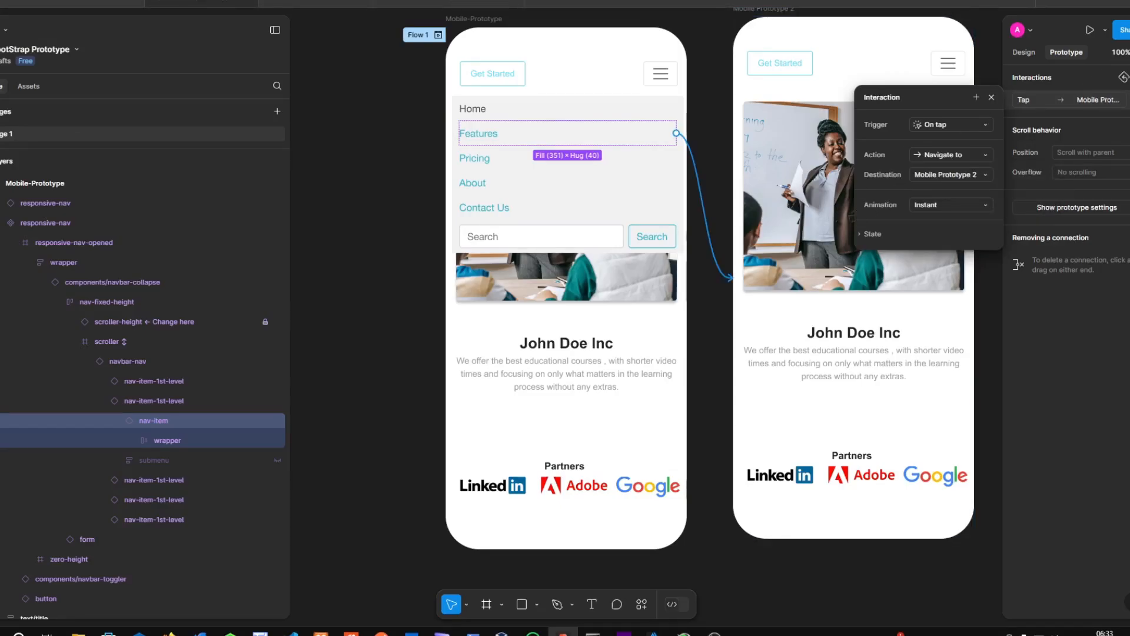
Preview the prototype, test the Features link in the menu, and return to the design file
{"action": "left_click", "coordinate": [1090, 29]}
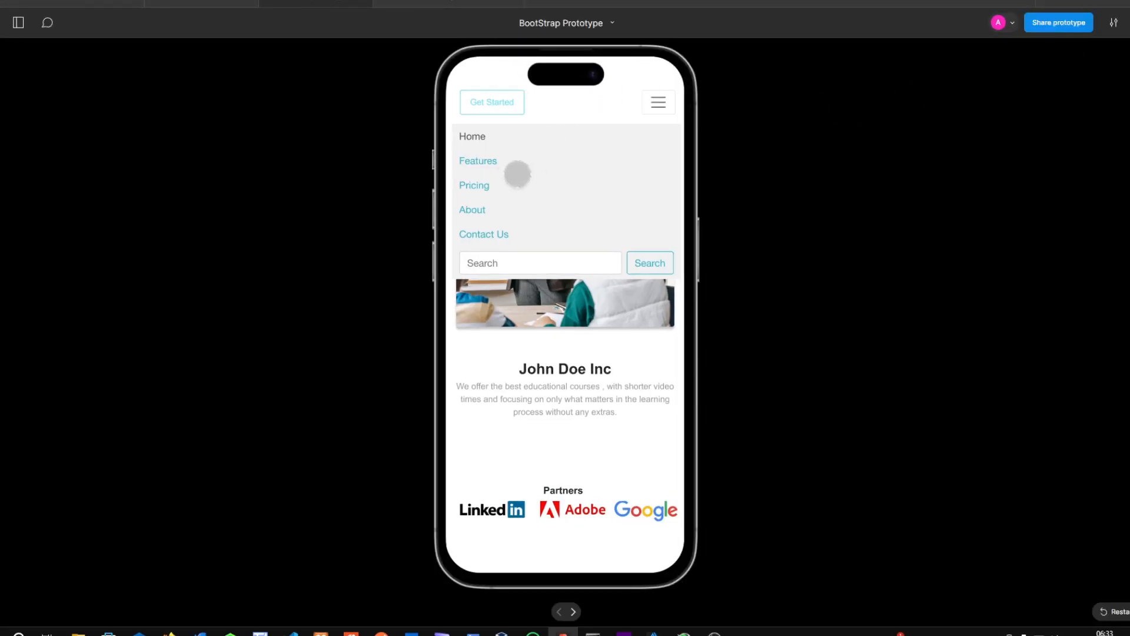
{"action": "left_click", "coordinate": [475, 161]}
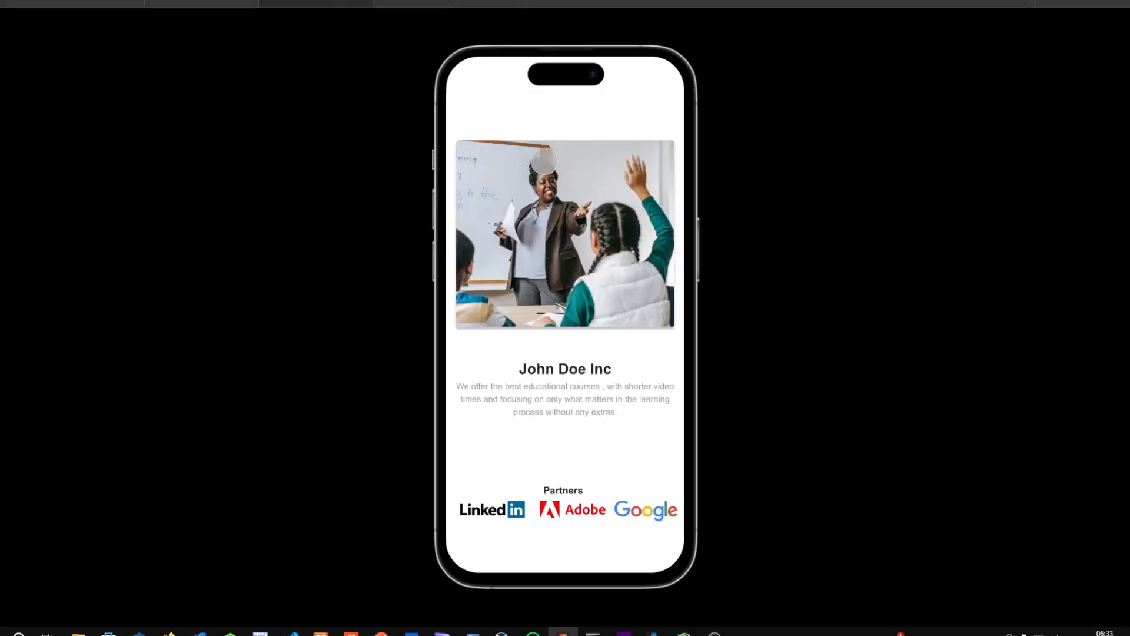
{"action": "left_click", "coordinate": [162, 2]}
Remove the classroom hero image from Mobile Prototype 2 and move its Partners logos up beneath the navbar
{"action": "left_click", "coordinate": [851, 343]}
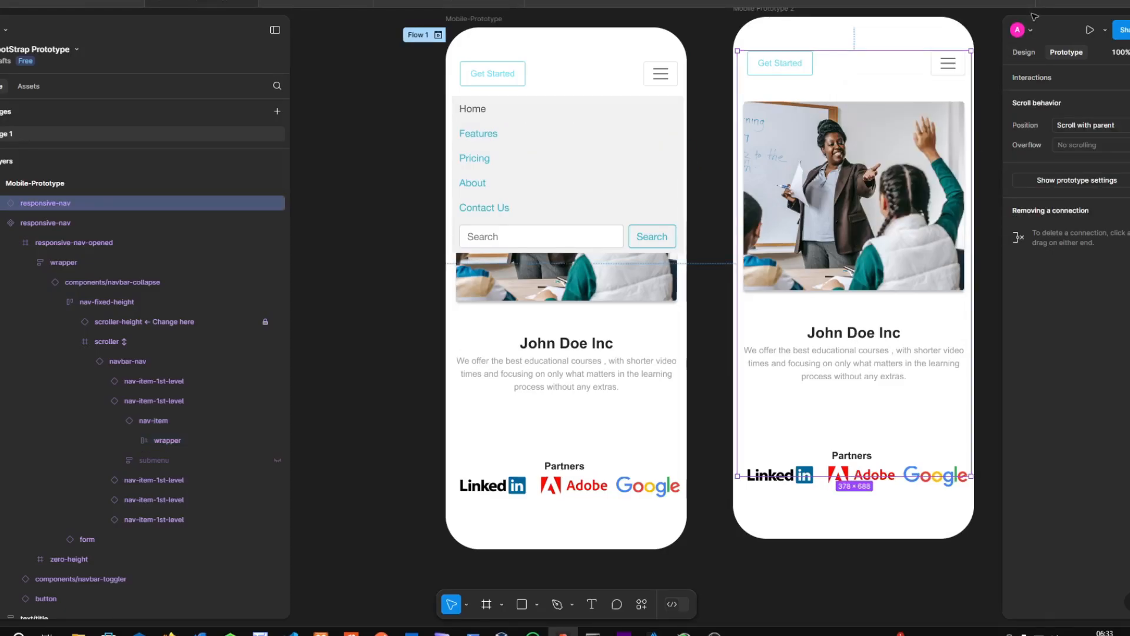
{"action": "left_click", "coordinate": [1024, 52]}
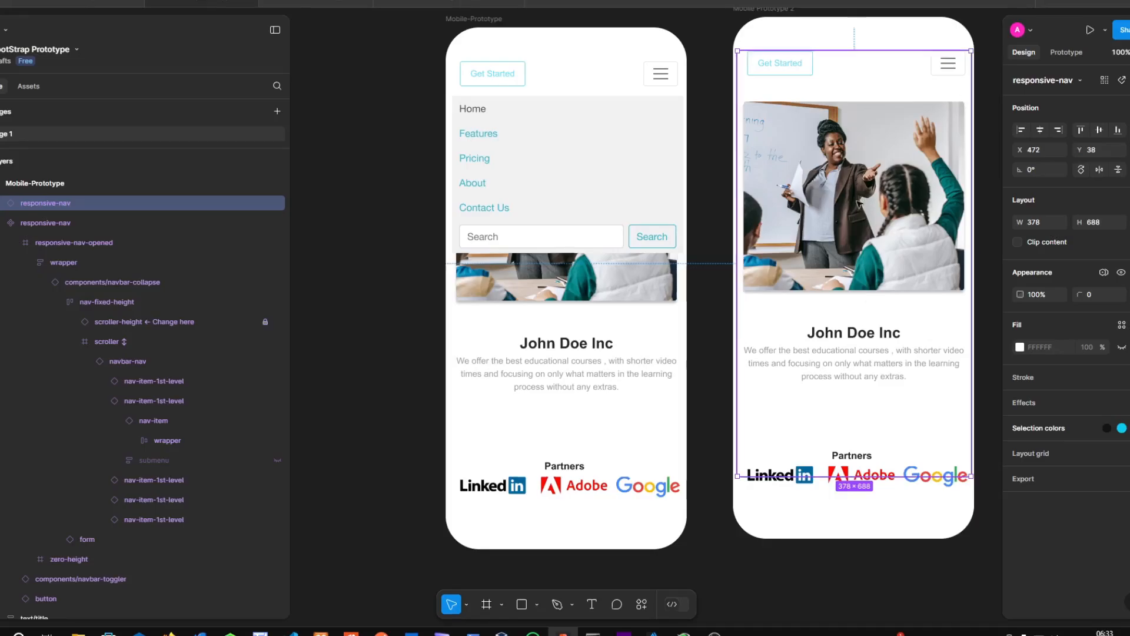
{"action": "key", "text": "Delete"}
{"action": "key", "text": "ctrl+z"}
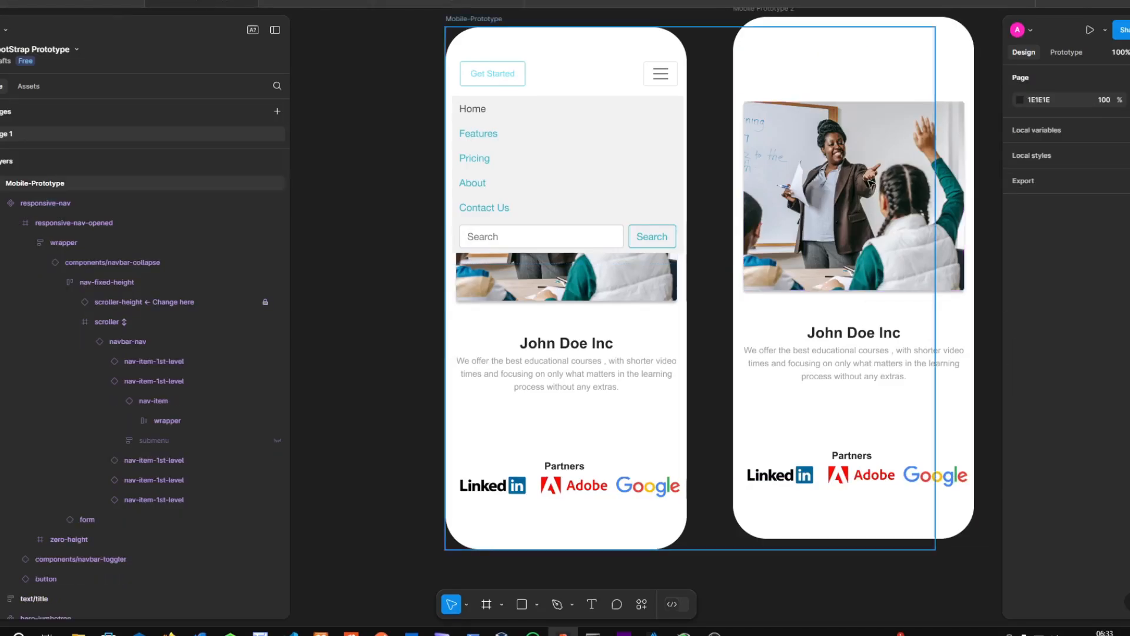
{"action": "key", "text": "ctrl+z"}
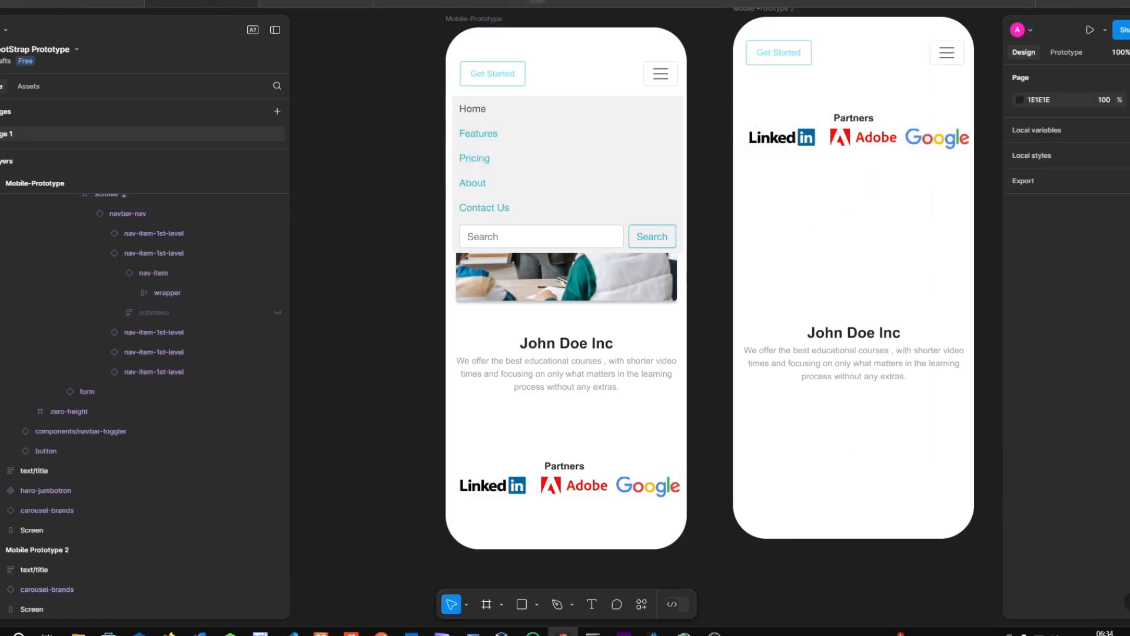
Preview the Features link again with the rearranged second screen and go back to the design file
{"action": "left_click", "coordinate": [1091, 29]}
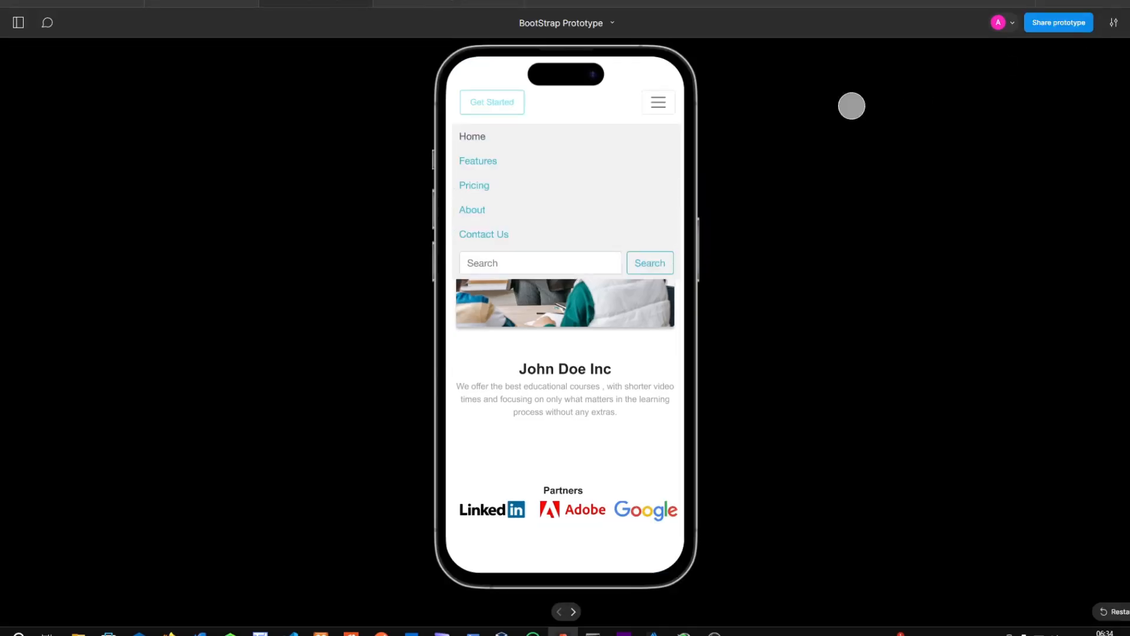
{"action": "left_click", "coordinate": [479, 156]}
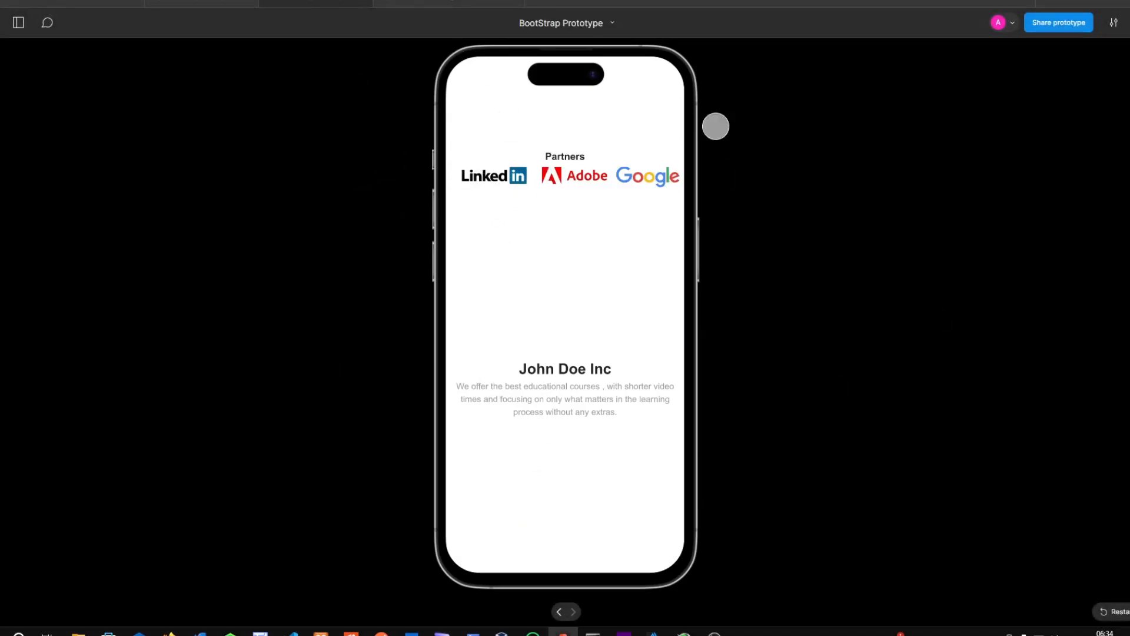
{"action": "key", "text": "Escape"}
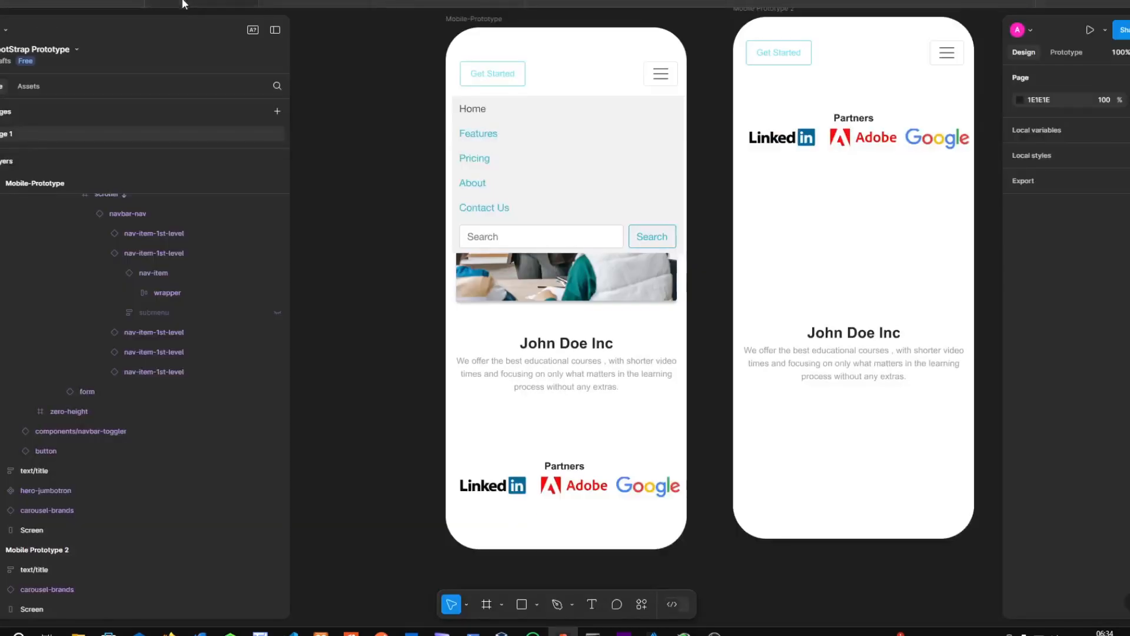
Try hiding the whole responsive-nav component in Mobile-Prototype and show it again
{"action": "scroll", "coordinate": [883, 147], "scroll_direction": "down", "scroll_amount": 4}
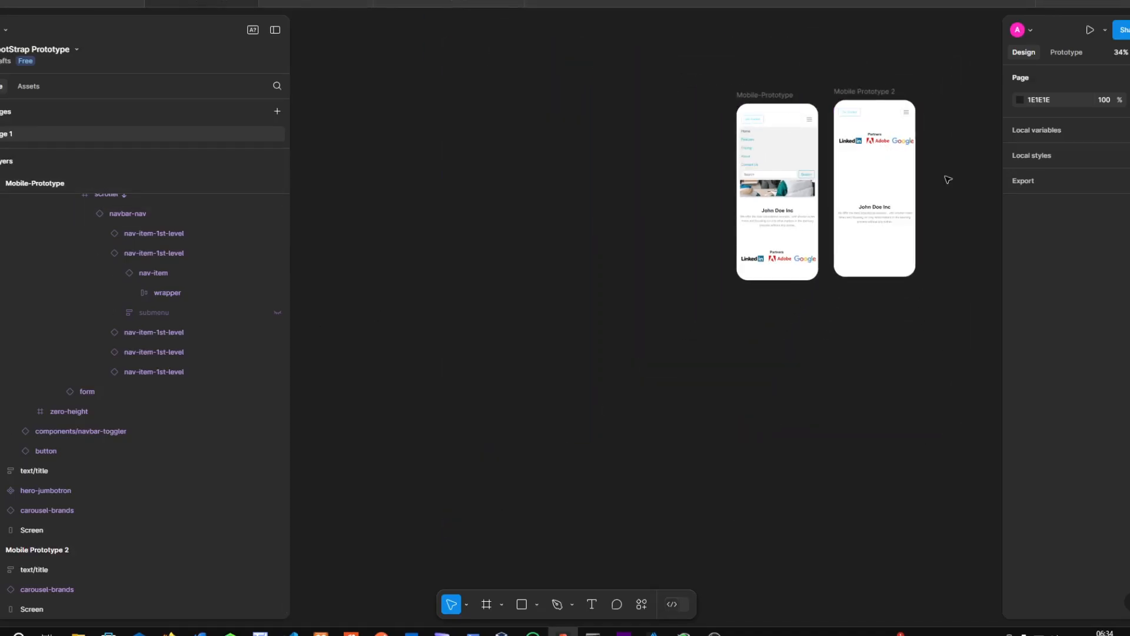
{"action": "scroll", "coordinate": [957, 177], "scroll_direction": "up", "scroll_amount": 5}
{"action": "scroll", "coordinate": [960, 176], "scroll_direction": "up", "scroll_amount": 1}
{"action": "scroll", "coordinate": [909, 140], "scroll_direction": "up", "scroll_amount": 2}
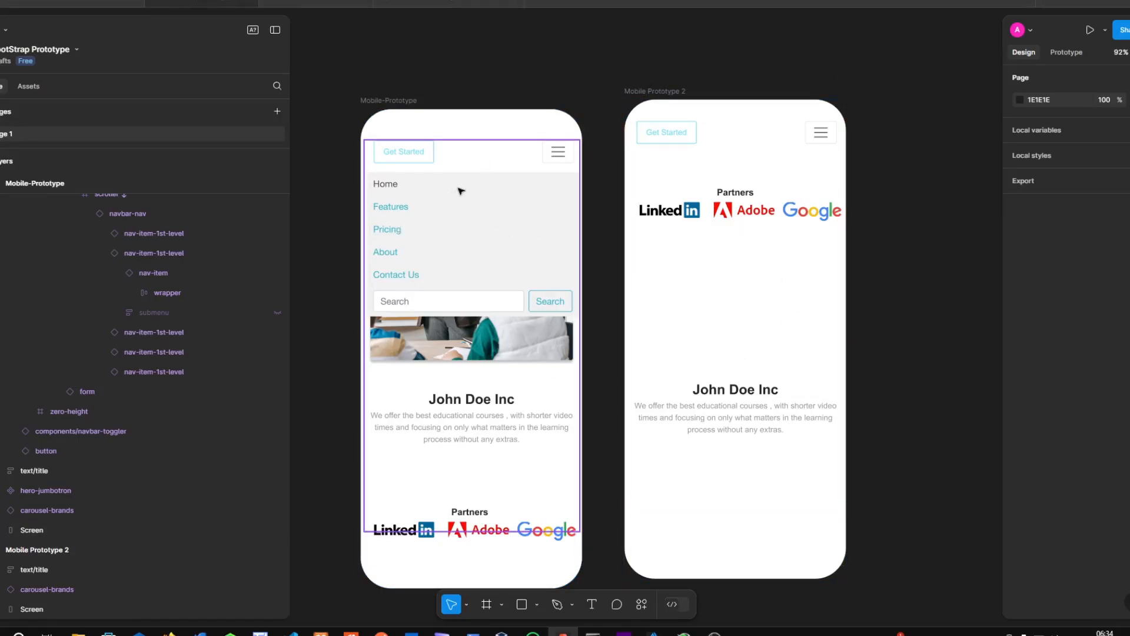
{"action": "scroll", "coordinate": [501, 214], "scroll_direction": "up", "scroll_amount": 3}
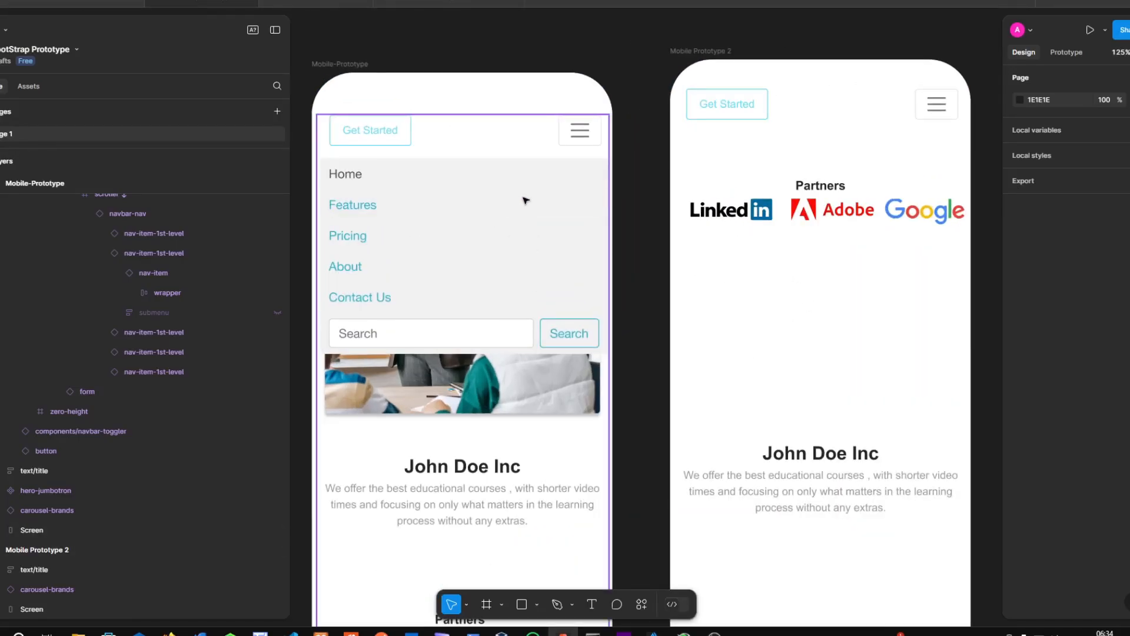
{"action": "left_click", "coordinate": [468, 153]}
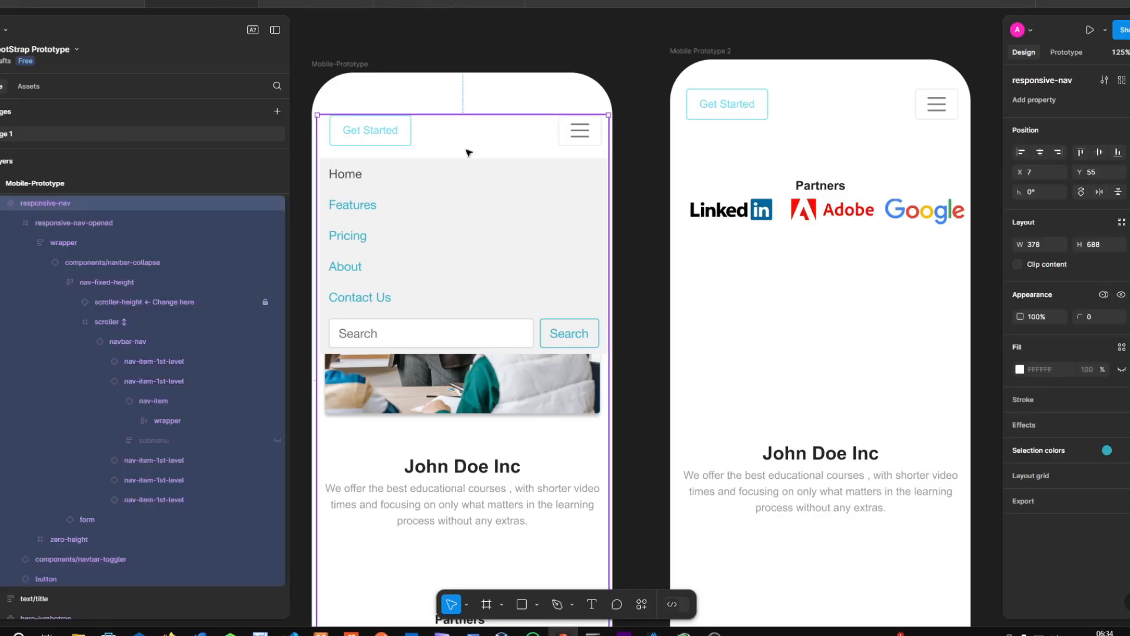
{"action": "left_click", "coordinate": [2, 204]}
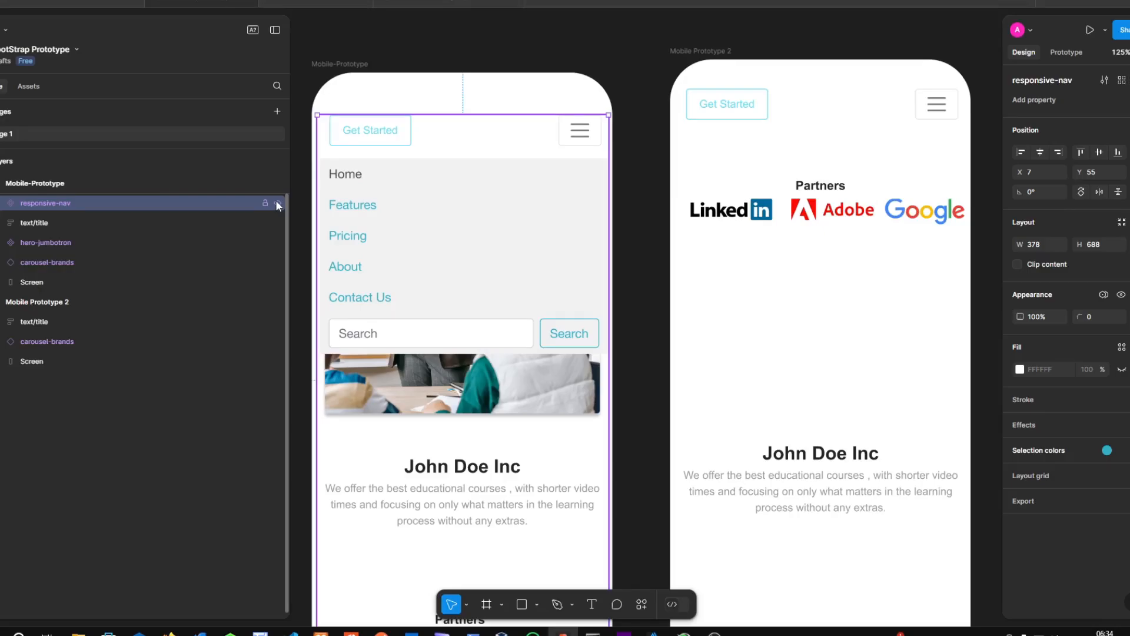
{"action": "left_click", "coordinate": [276, 203]}
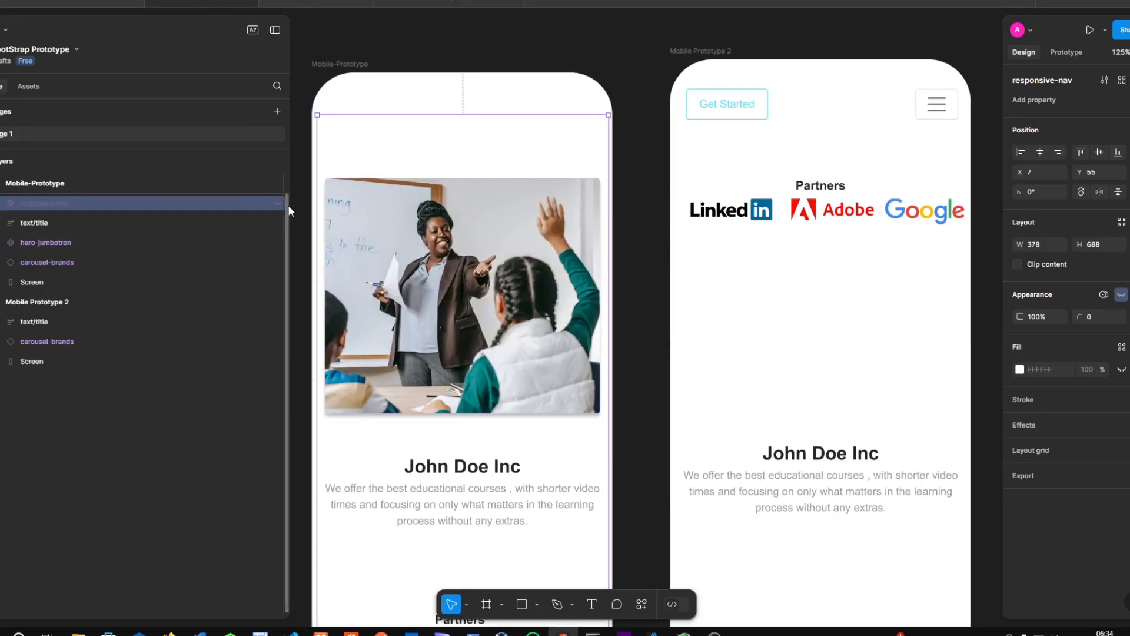
{"action": "left_click", "coordinate": [277, 202]}
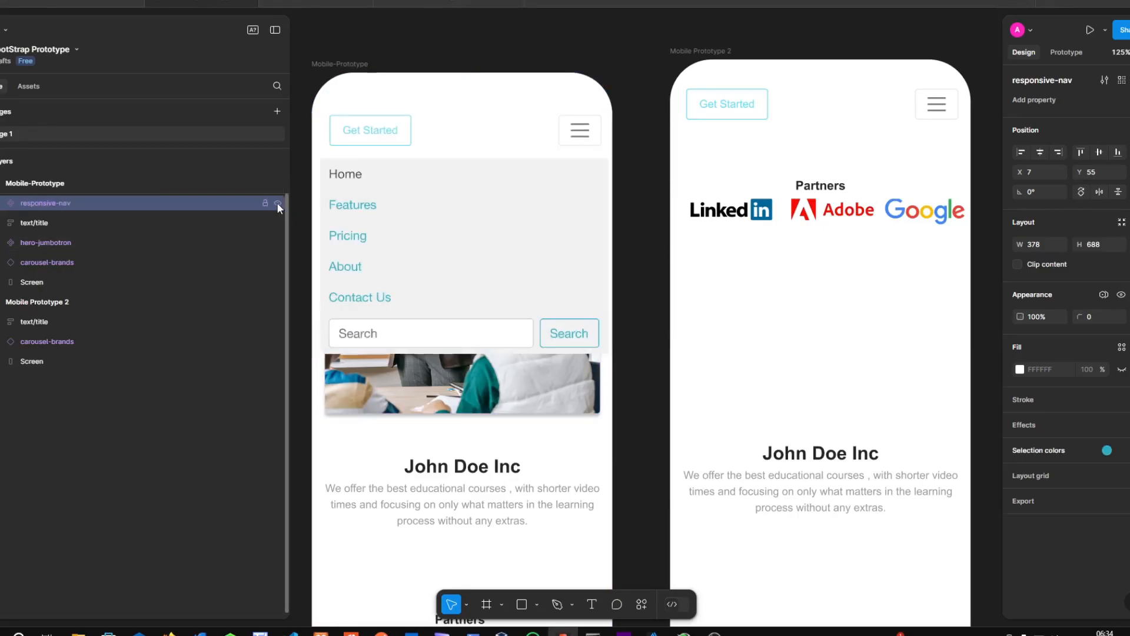
Hide the responsive-nav-opened frame inside responsive-nav, preview the prototype's toggler, and return to the design file
{"action": "left_click", "coordinate": [1, 203]}
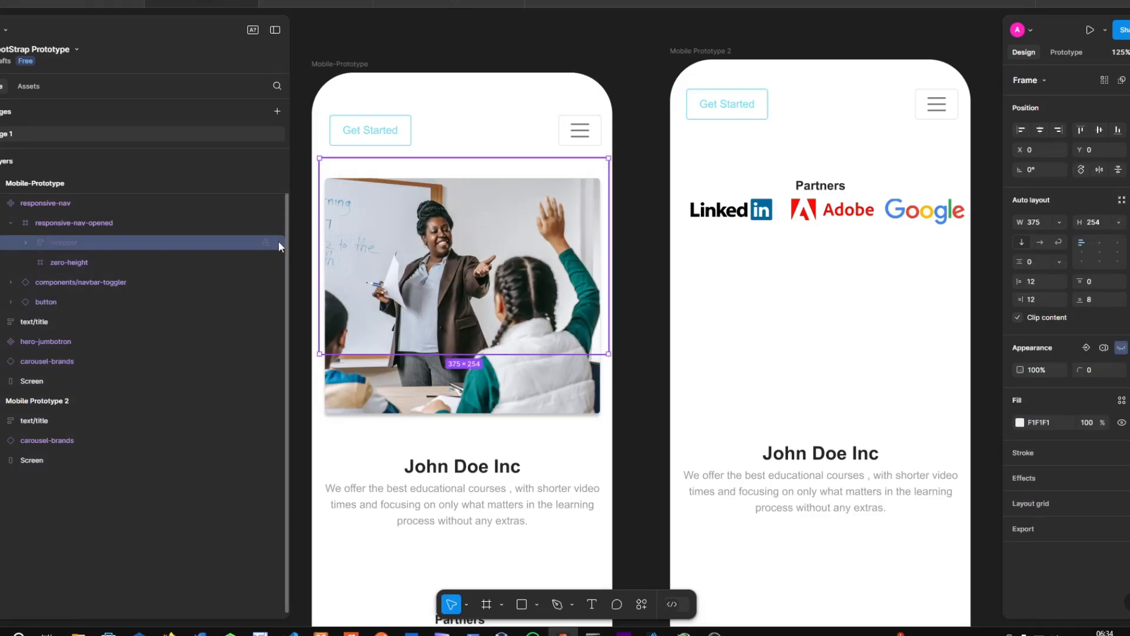
{"action": "left_click", "coordinate": [277, 242]}
{"action": "left_click", "coordinate": [276, 223]}
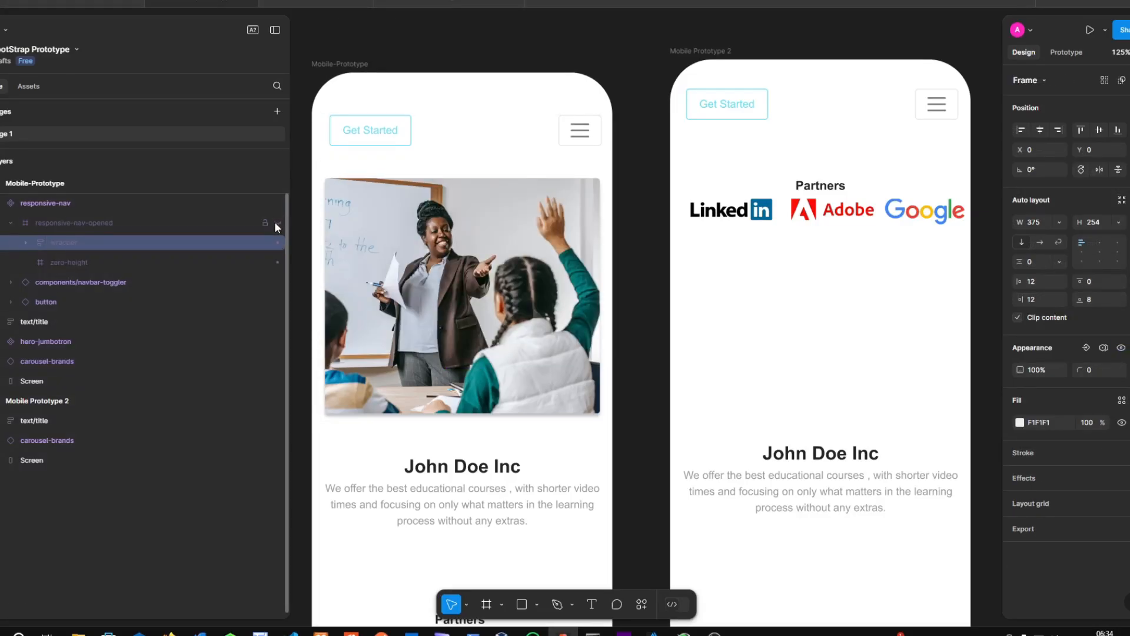
{"action": "left_click", "coordinate": [1090, 31]}
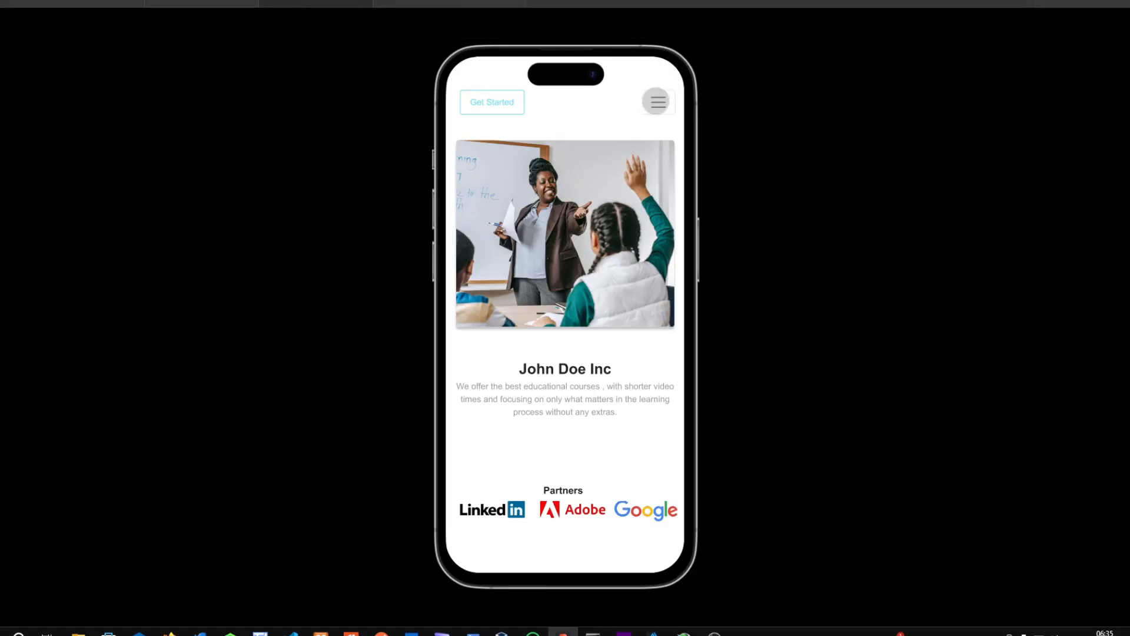
{"action": "left_click", "coordinate": [177, 2]}
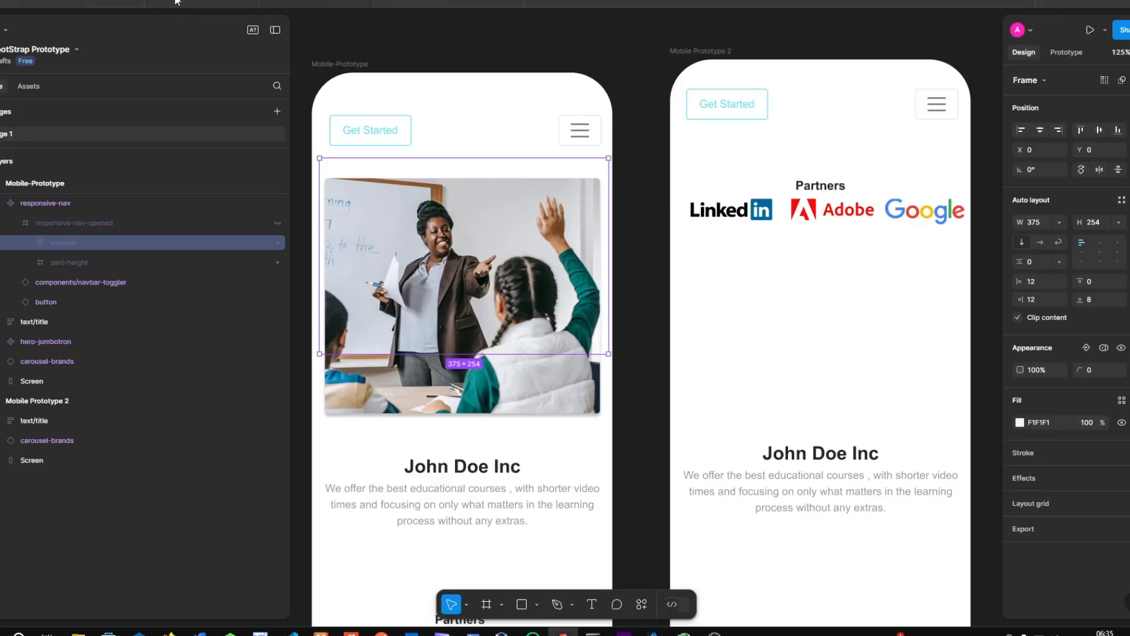
Show the responsive-nav-opened frame again, set the toggler's overlay position to Manual, and place the overlay beneath Mobile-Prototype's navbar
{"action": "left_click", "coordinate": [276, 222]}
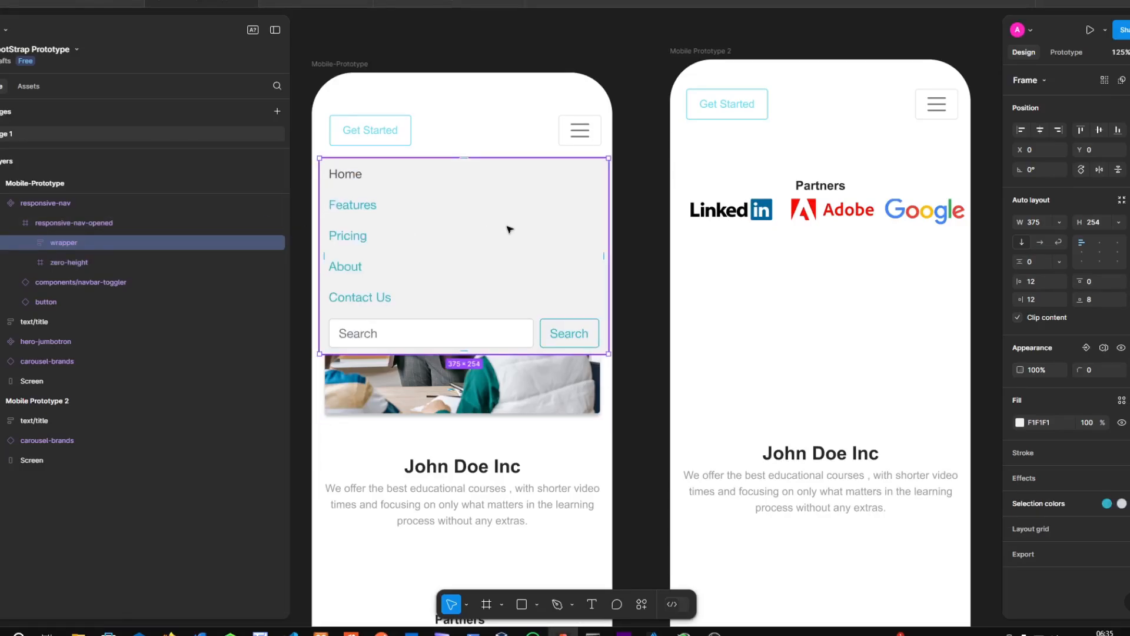
{"action": "left_click", "coordinate": [578, 131]}
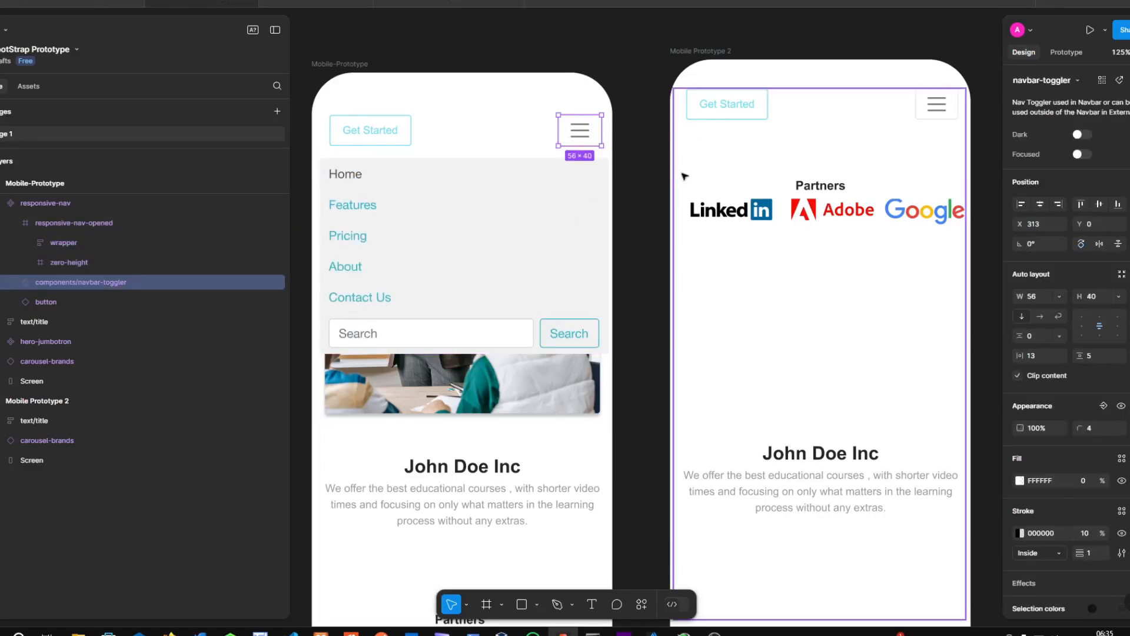
{"action": "left_click", "coordinate": [1078, 51]}
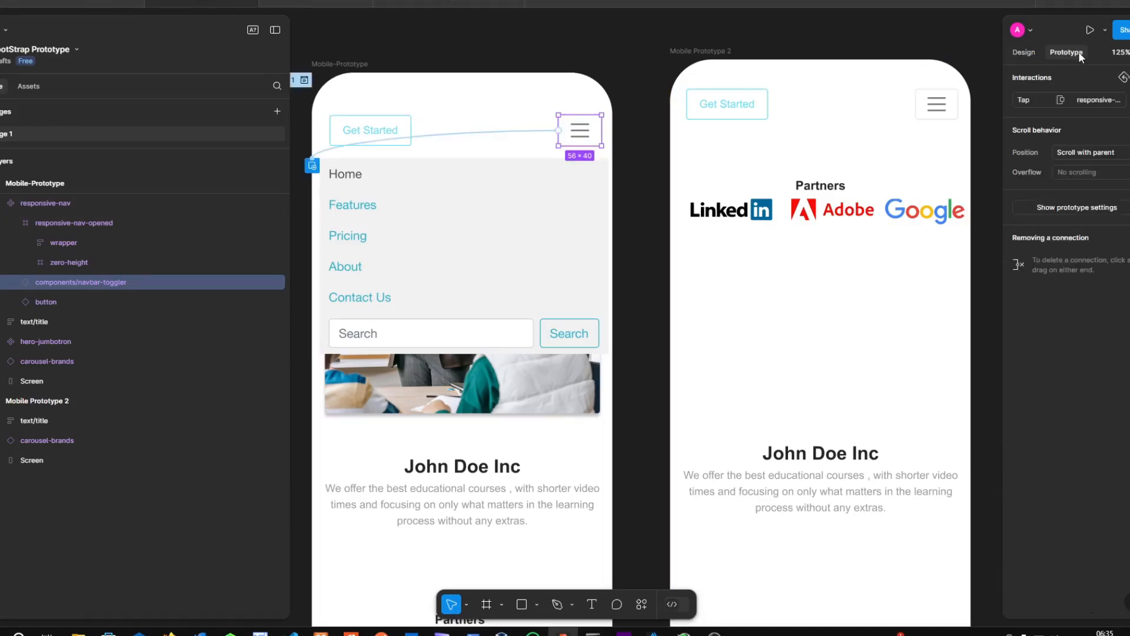
{"action": "left_click", "coordinate": [1100, 100]}
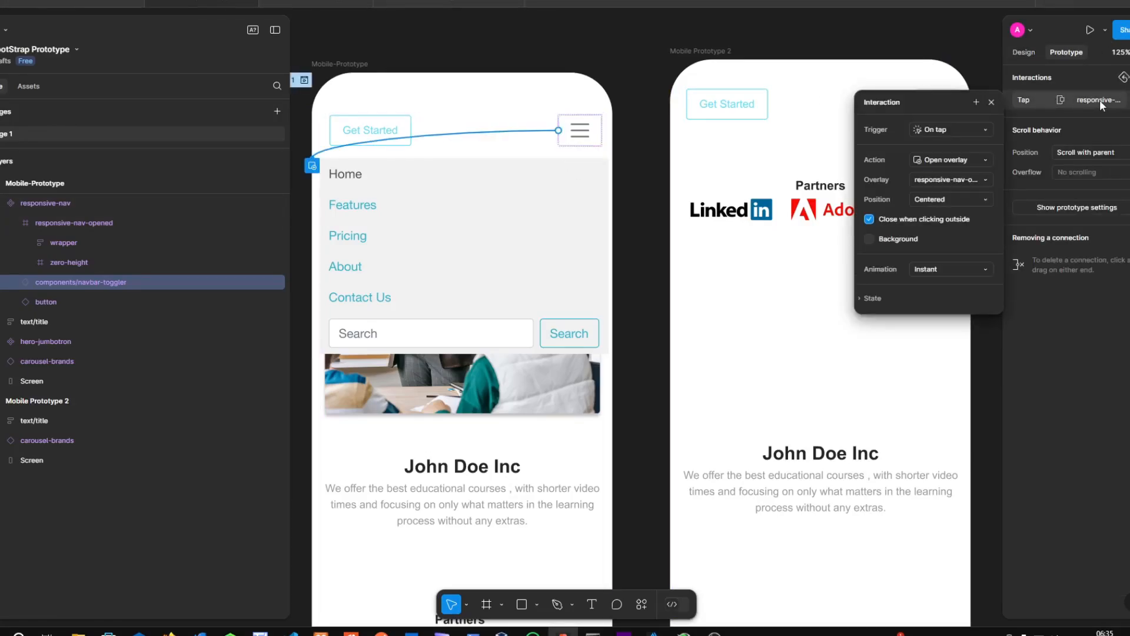
{"action": "left_click", "coordinate": [940, 196]}
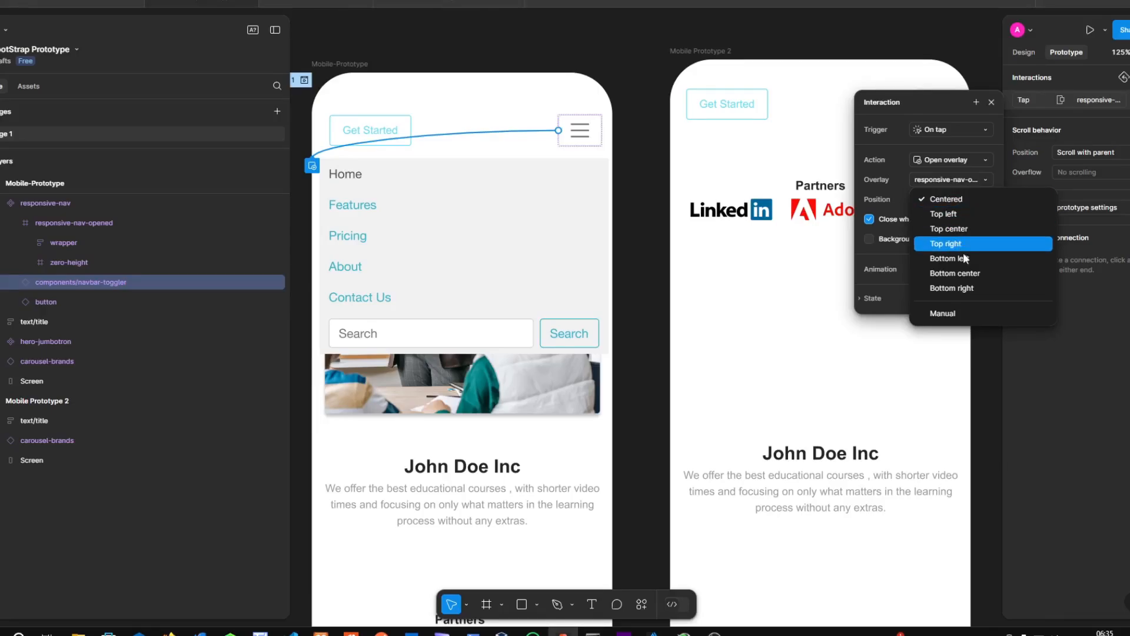
{"action": "left_click", "coordinate": [949, 314]}
{"action": "left_click_drag", "start_coordinate": [732, 252], "coordinate": [457, 283]}
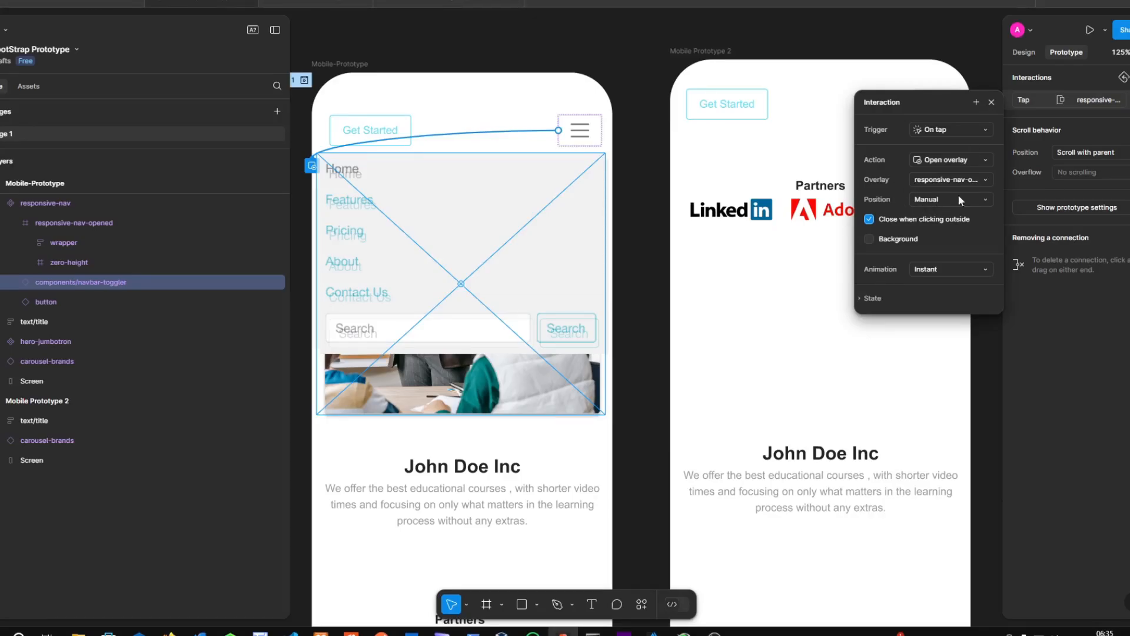
Preview the prototype, test the menu toggler several times, and return to the design file
{"action": "left_click", "coordinate": [1091, 29]}
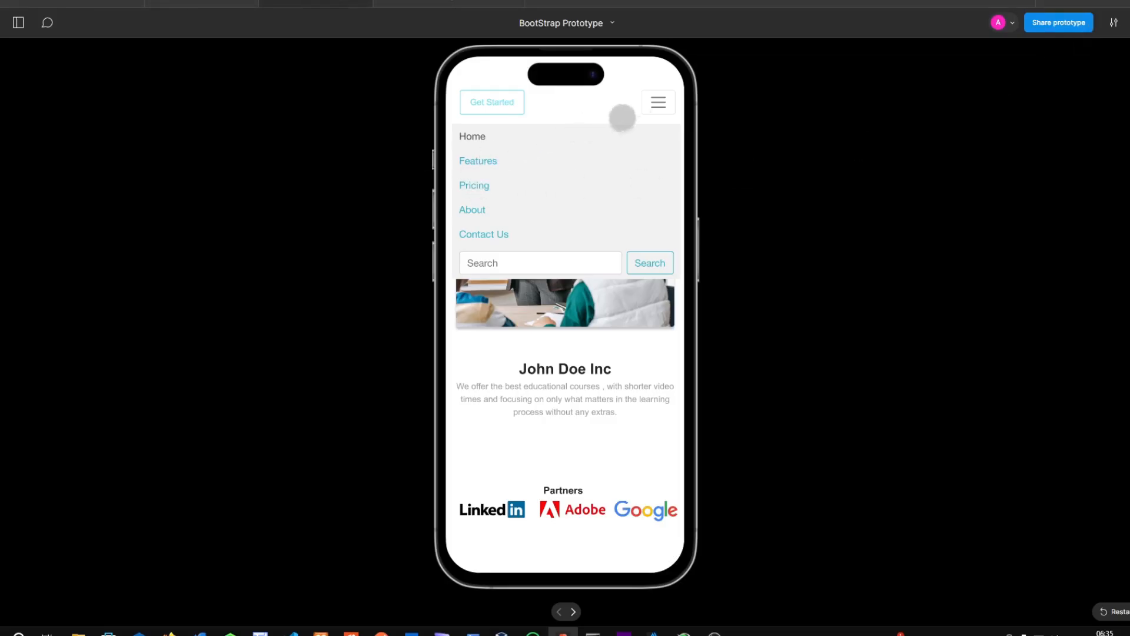
{"action": "left_click", "coordinate": [655, 104]}
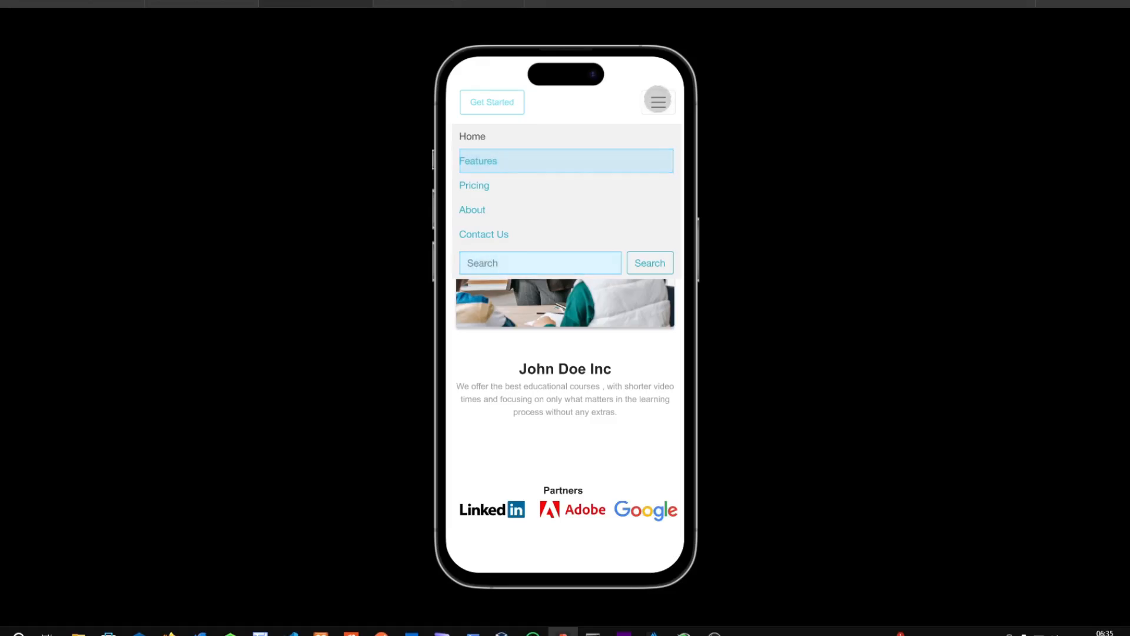
{"action": "left_click", "coordinate": [662, 99]}
{"action": "left_click", "coordinate": [662, 99]}
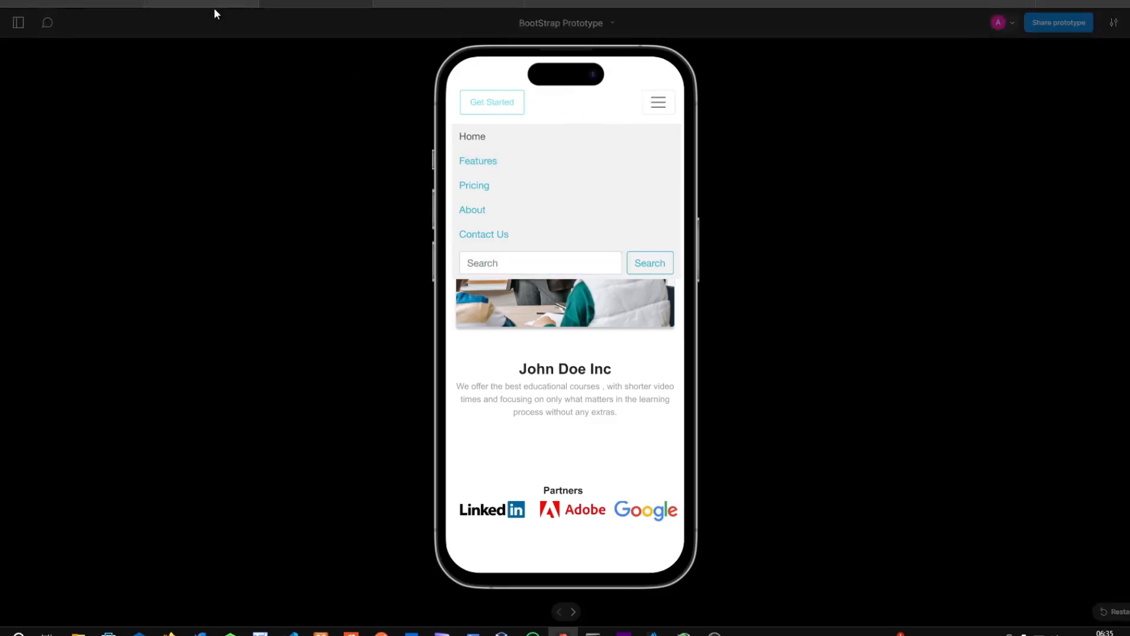
{"action": "left_click", "coordinate": [198, 5]}
Move the responsive-nav-opened frame out of Mobile-Prototype onto the empty canvas above the two phone screens
{"action": "left_click_drag", "start_coordinate": [450, 229], "coordinate": [463, 434]}
{"action": "left_click_drag", "start_coordinate": [450, 227], "coordinate": [625, 71]}
{"action": "scroll", "coordinate": [569, 265], "scroll_direction": "down", "scroll_amount": 3}
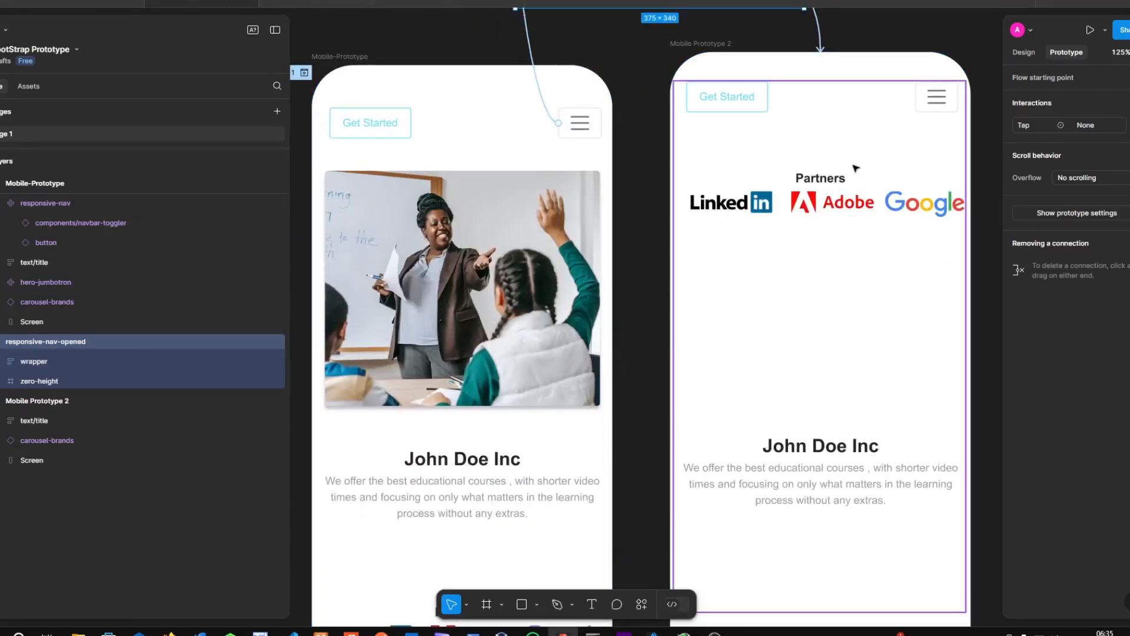
Reopen the toggler's tap interaction and reposition its Manual overlay over the hero image, directly beneath Mobile-Prototype's navbar
{"action": "scroll", "coordinate": [583, 248], "scroll_direction": "up", "scroll_amount": 3}
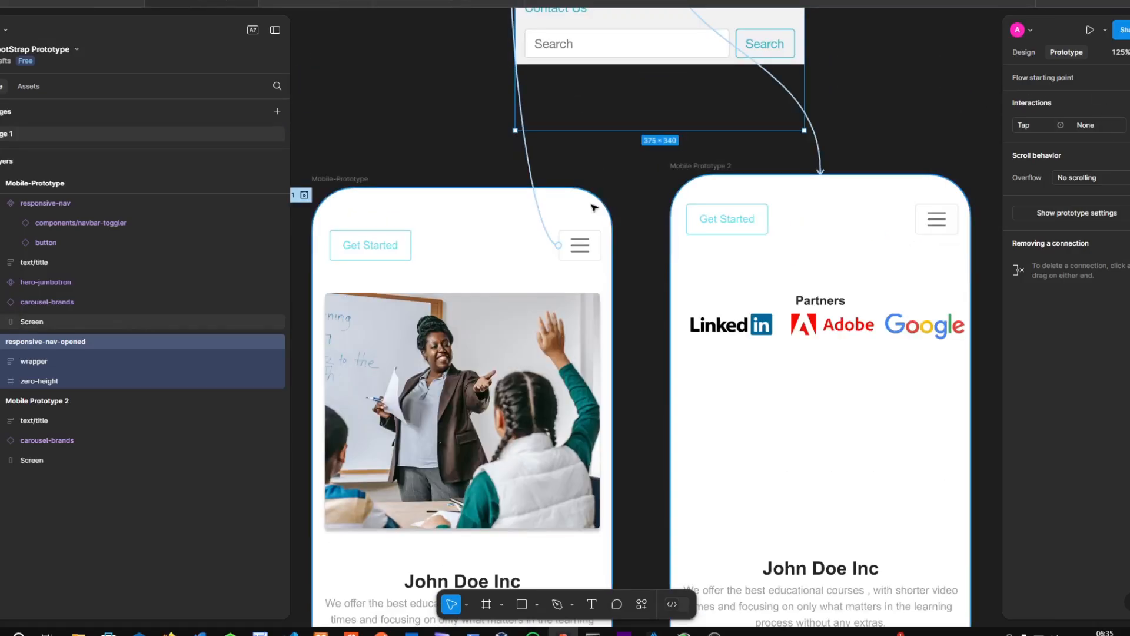
{"action": "left_click", "coordinate": [581, 246]}
{"action": "left_click", "coordinate": [590, 249]}
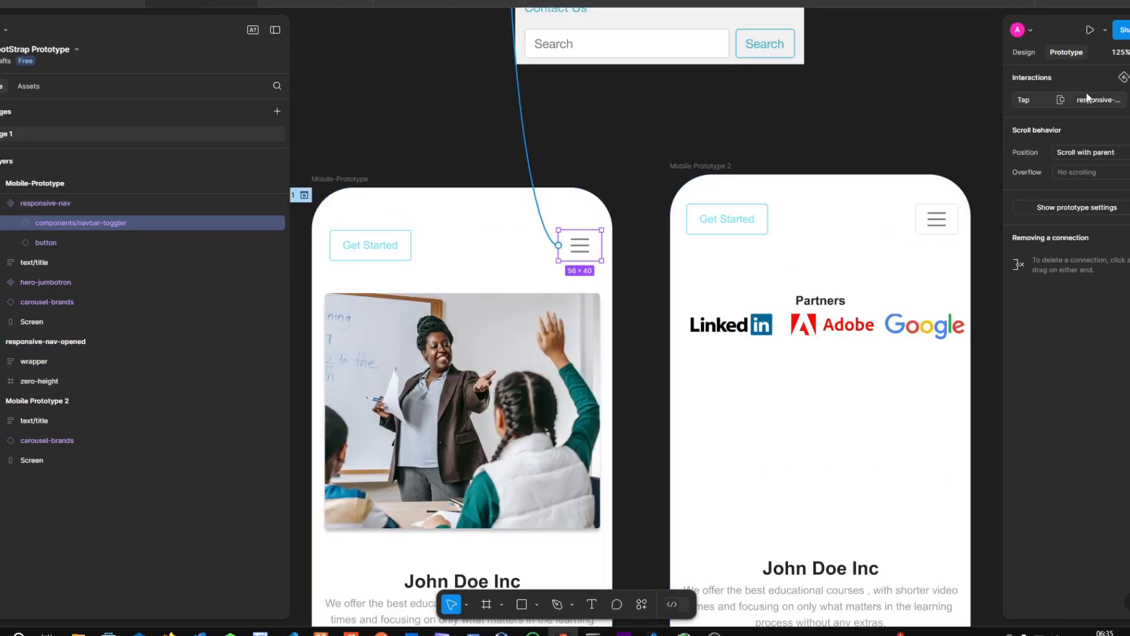
{"action": "left_click", "coordinate": [1068, 100]}
{"action": "left_click", "coordinate": [943, 198]}
{"action": "left_click", "coordinate": [944, 200]}
{"action": "left_click_drag", "start_coordinate": [474, 521], "coordinate": [465, 320]}
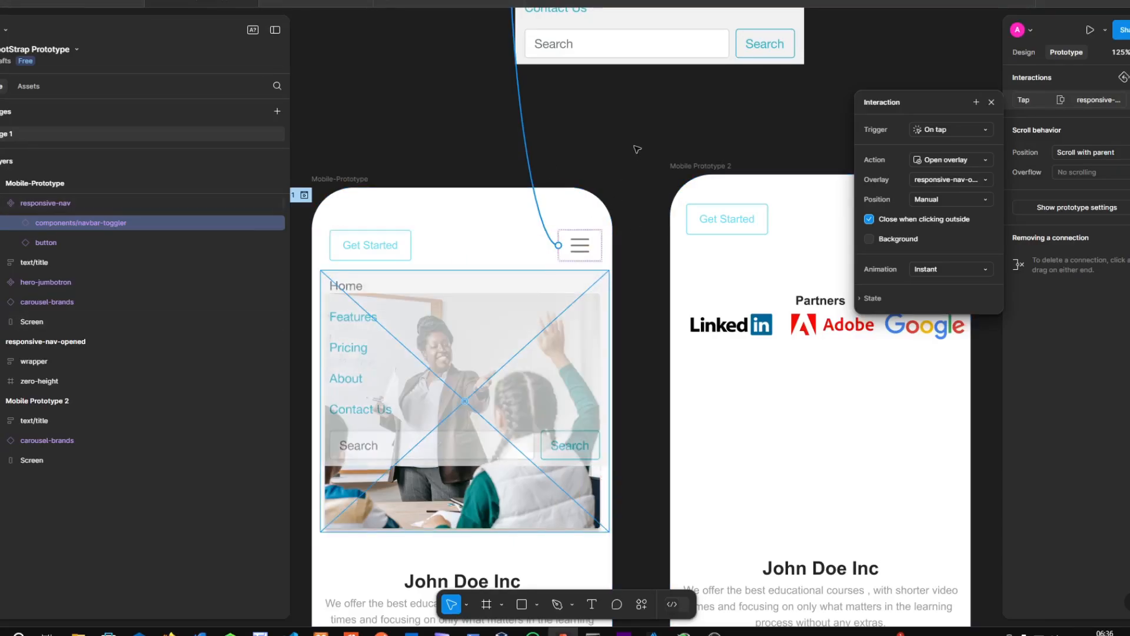
Switch to the prototype preview, try the menu toggler, and reload the preview page
{"action": "scroll", "coordinate": [635, 154], "scroll_direction": "down", "scroll_amount": 2}
{"action": "scroll", "coordinate": [639, 145], "scroll_direction": "down", "scroll_amount": 3}
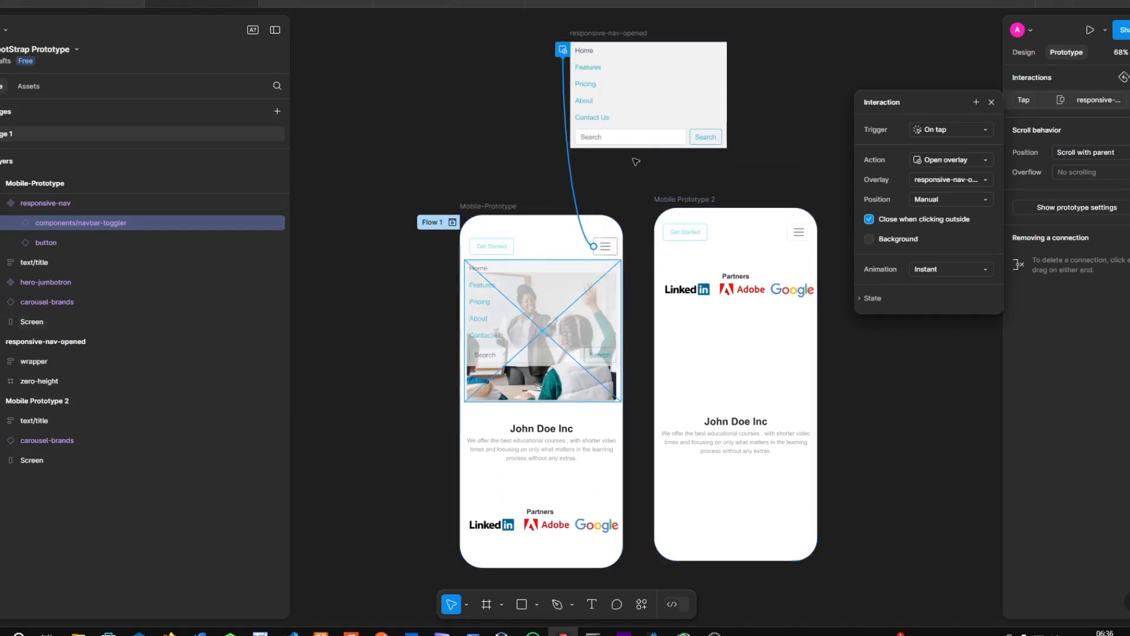
{"action": "left_click", "coordinate": [323, 4]}
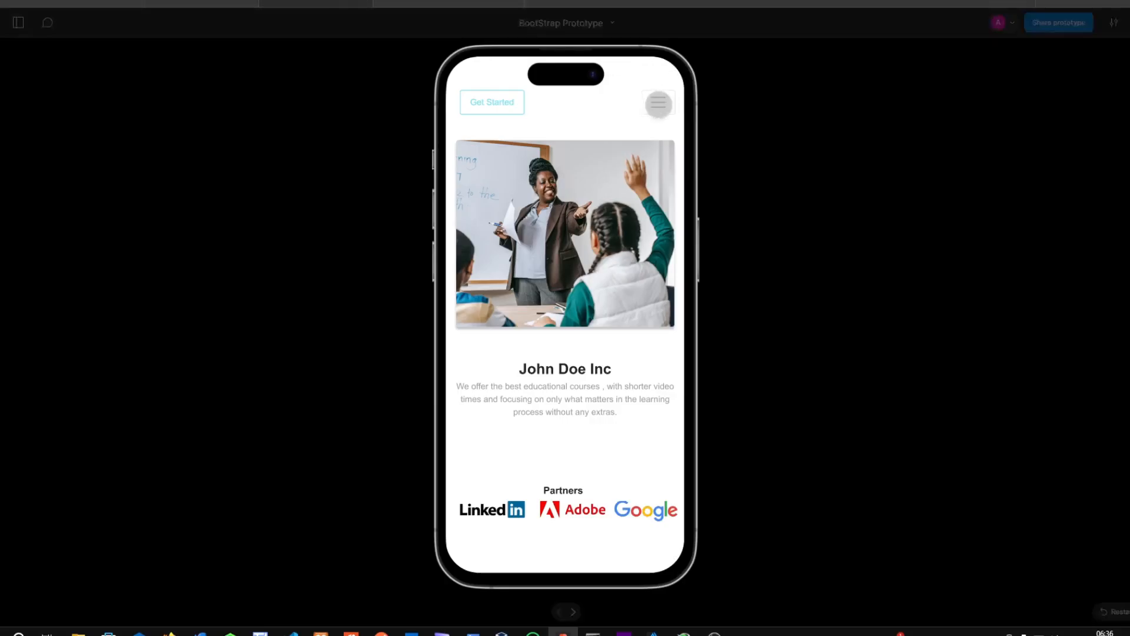
{"action": "left_click", "coordinate": [658, 102]}
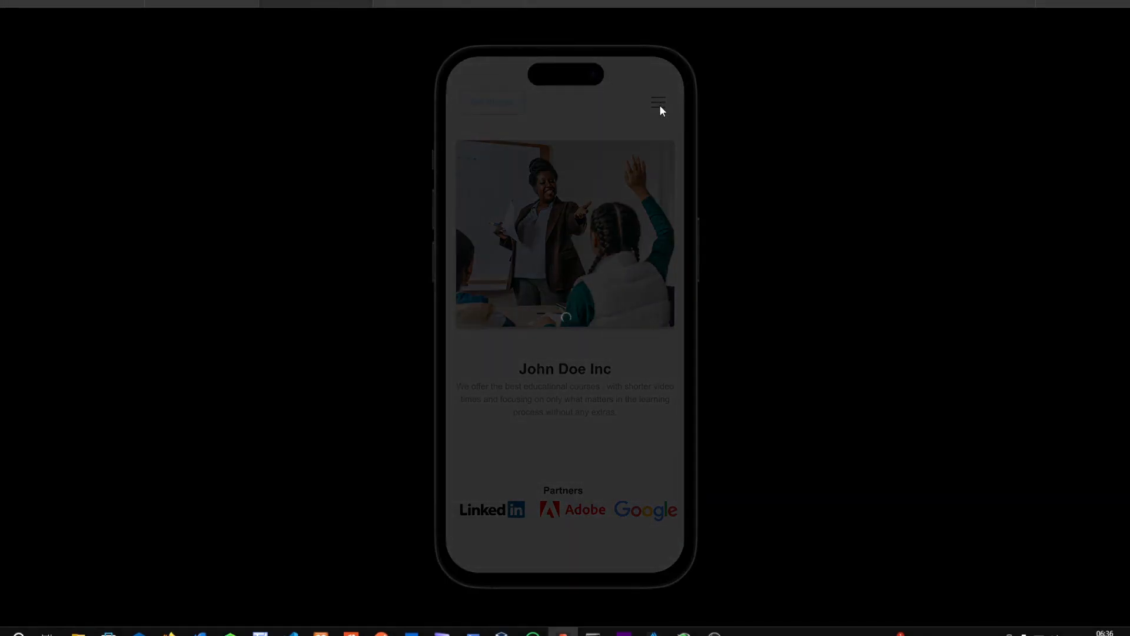
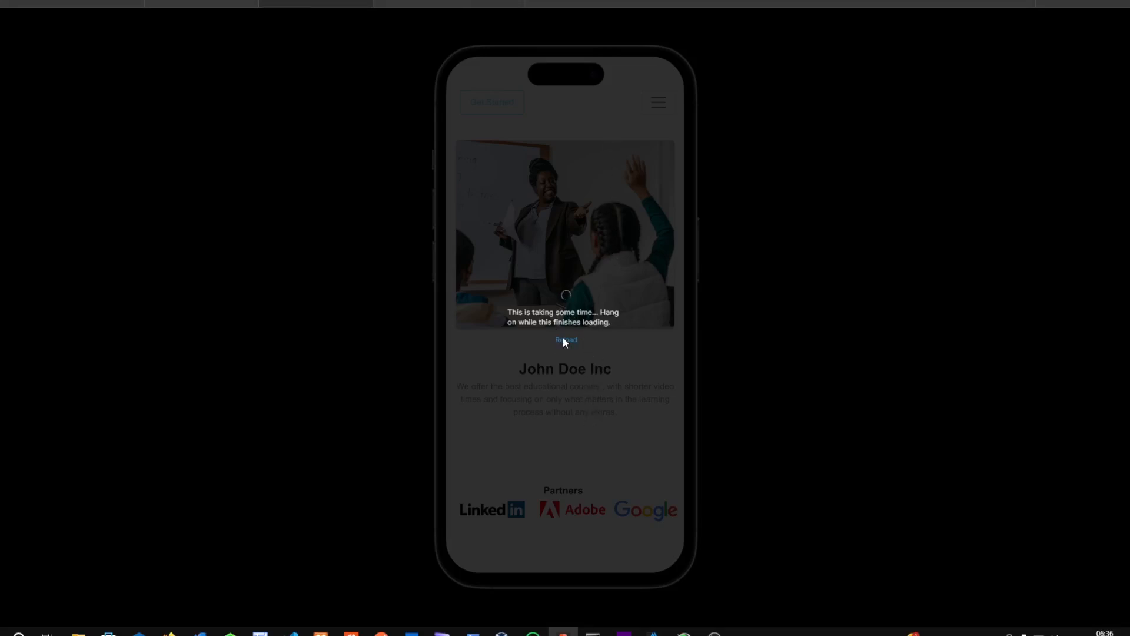
{"action": "key", "text": "ctrl+r"}
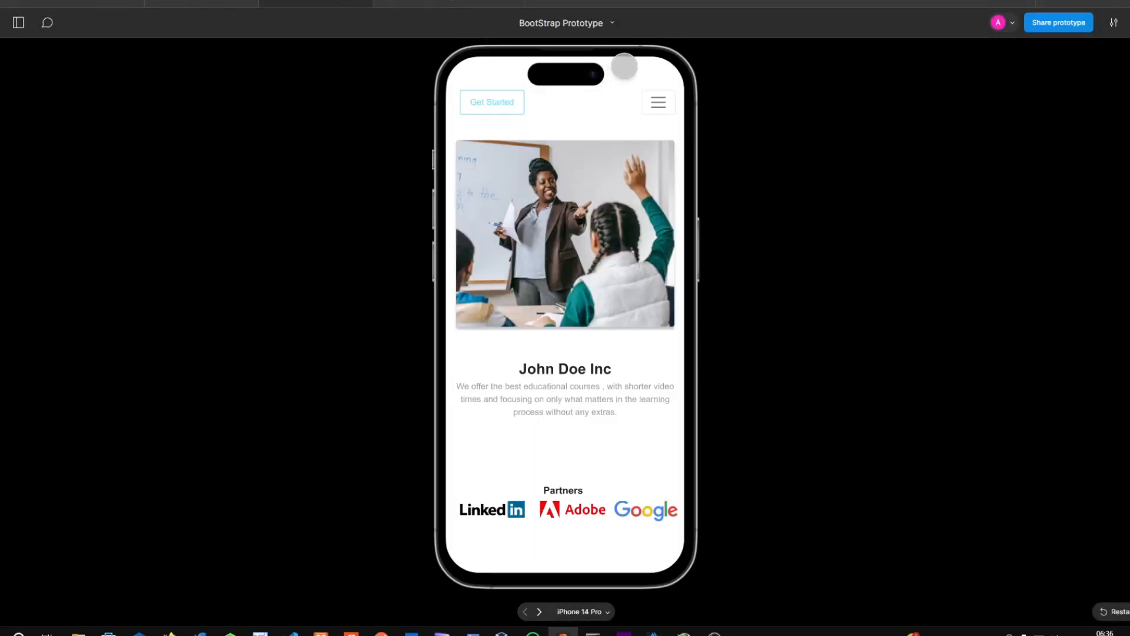
Test opening and closing the menu overlay repeatedly with the toggler in the reloaded preview, and return to the design file
{"action": "left_click", "coordinate": [660, 98]}
{"action": "left_click", "coordinate": [660, 99]}
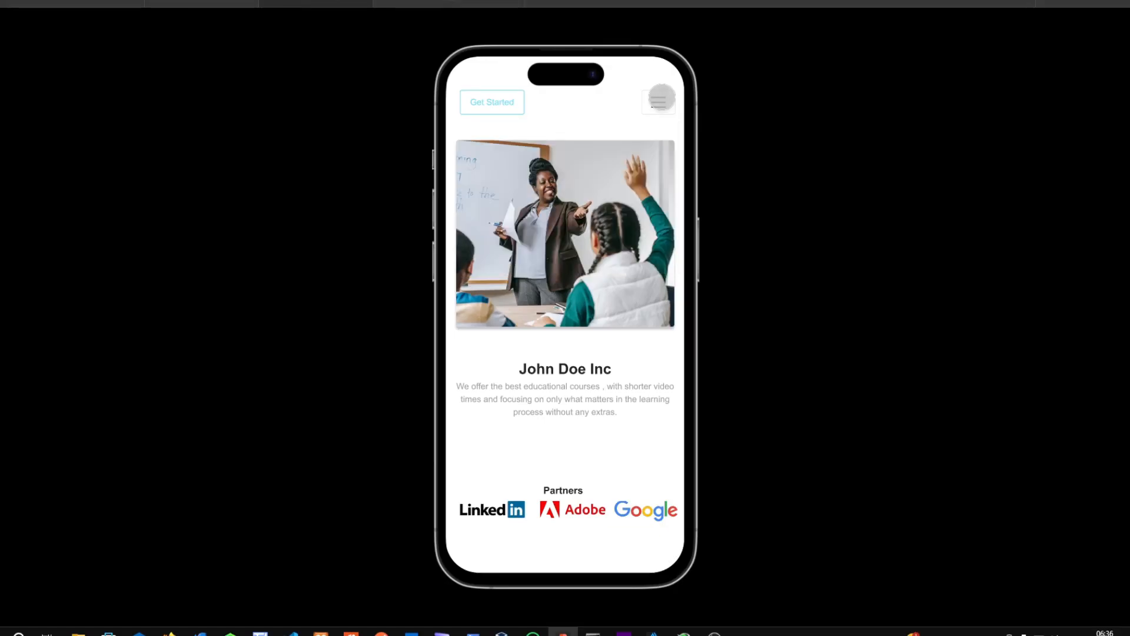
{"action": "left_click", "coordinate": [661, 99]}
{"action": "left_click", "coordinate": [660, 99]}
{"action": "left_click", "coordinate": [662, 97]}
{"action": "left_click", "coordinate": [662, 98]}
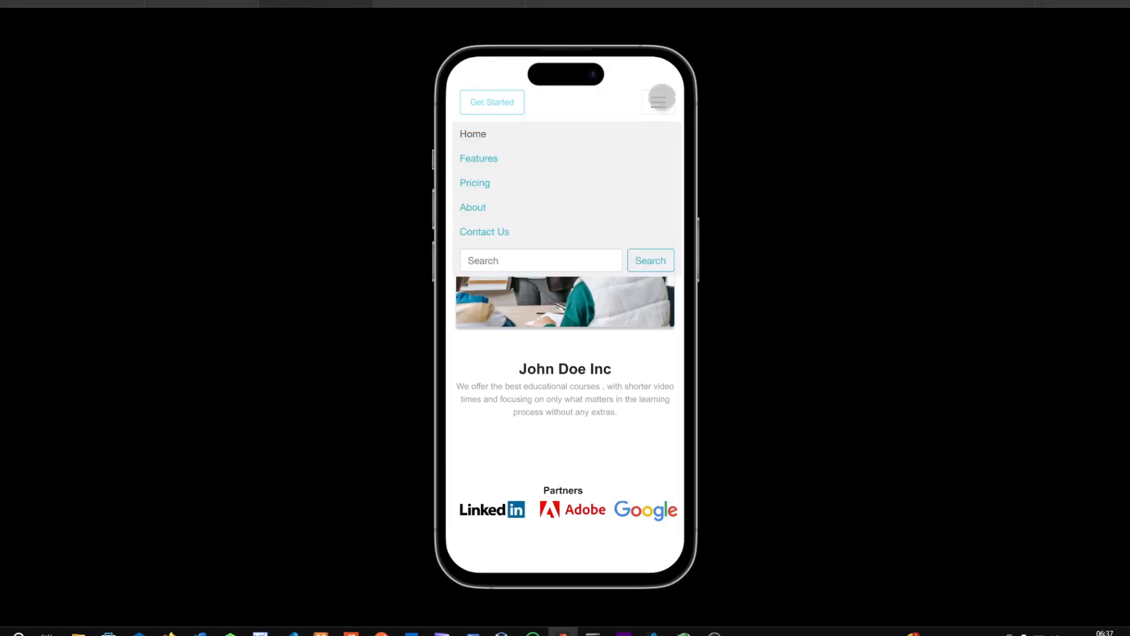
{"action": "left_click", "coordinate": [662, 97]}
{"action": "left_click", "coordinate": [661, 98]}
{"action": "left_click", "coordinate": [213, 3]}
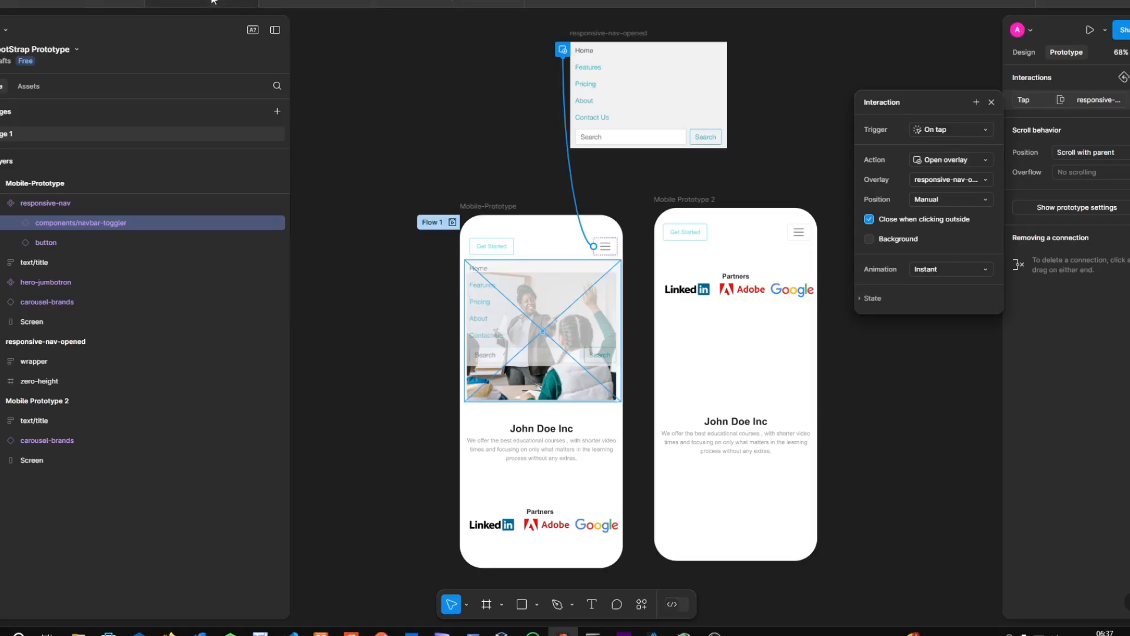
Review the available trigger options for the toggler's Open overlay interaction
{"action": "left_click", "coordinate": [950, 133]}
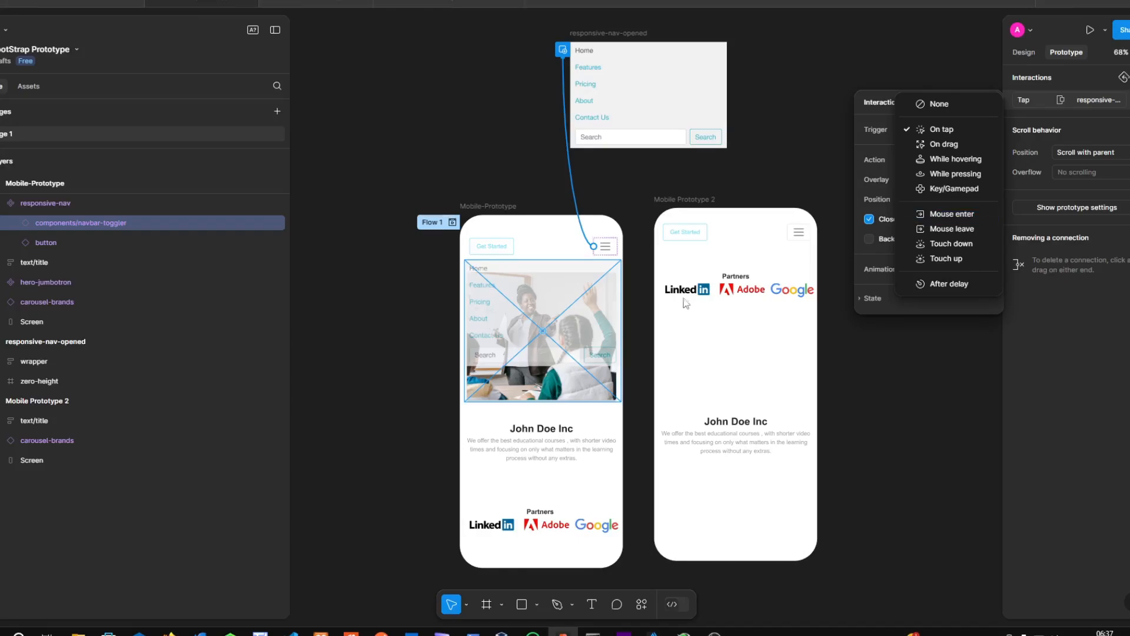
{"action": "key", "text": "Escape"}
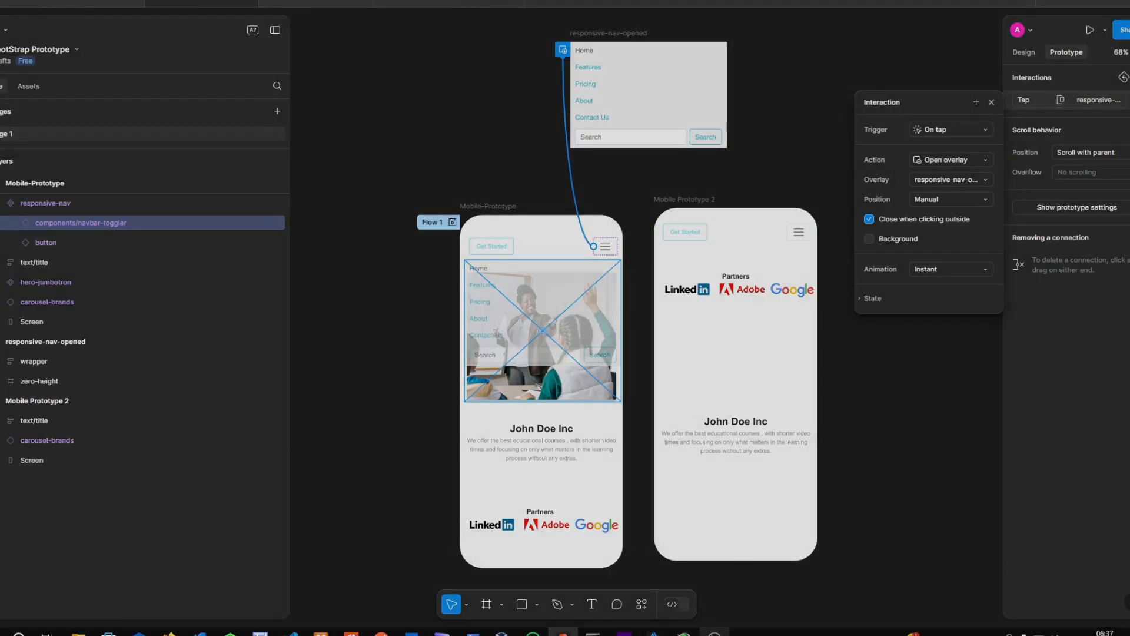
{"action": "left_click", "coordinate": [715, 634]}
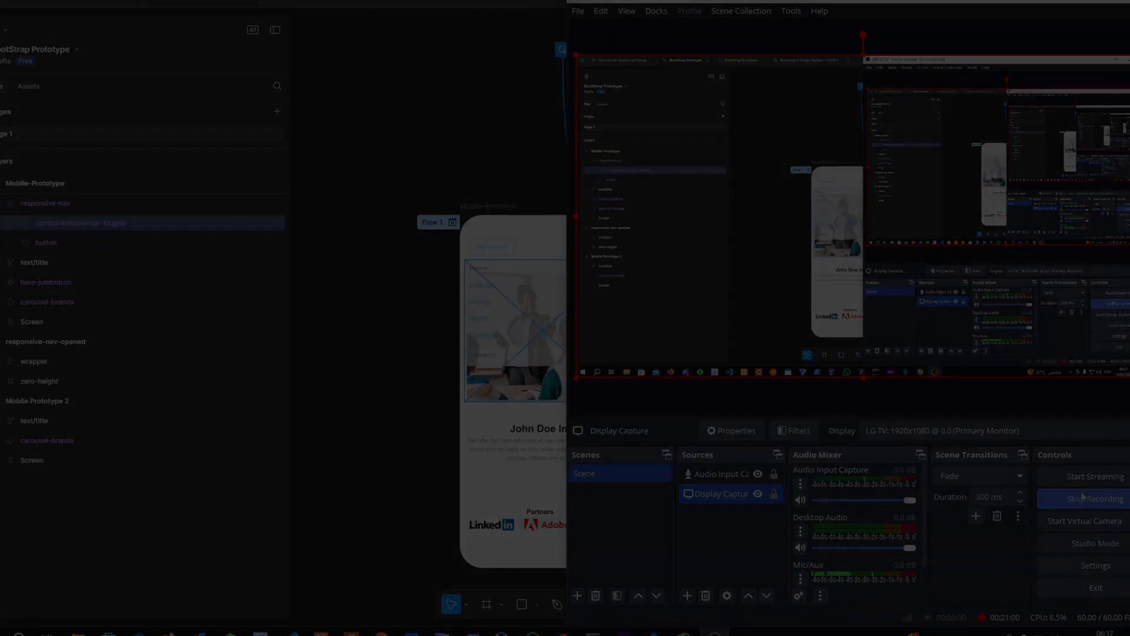